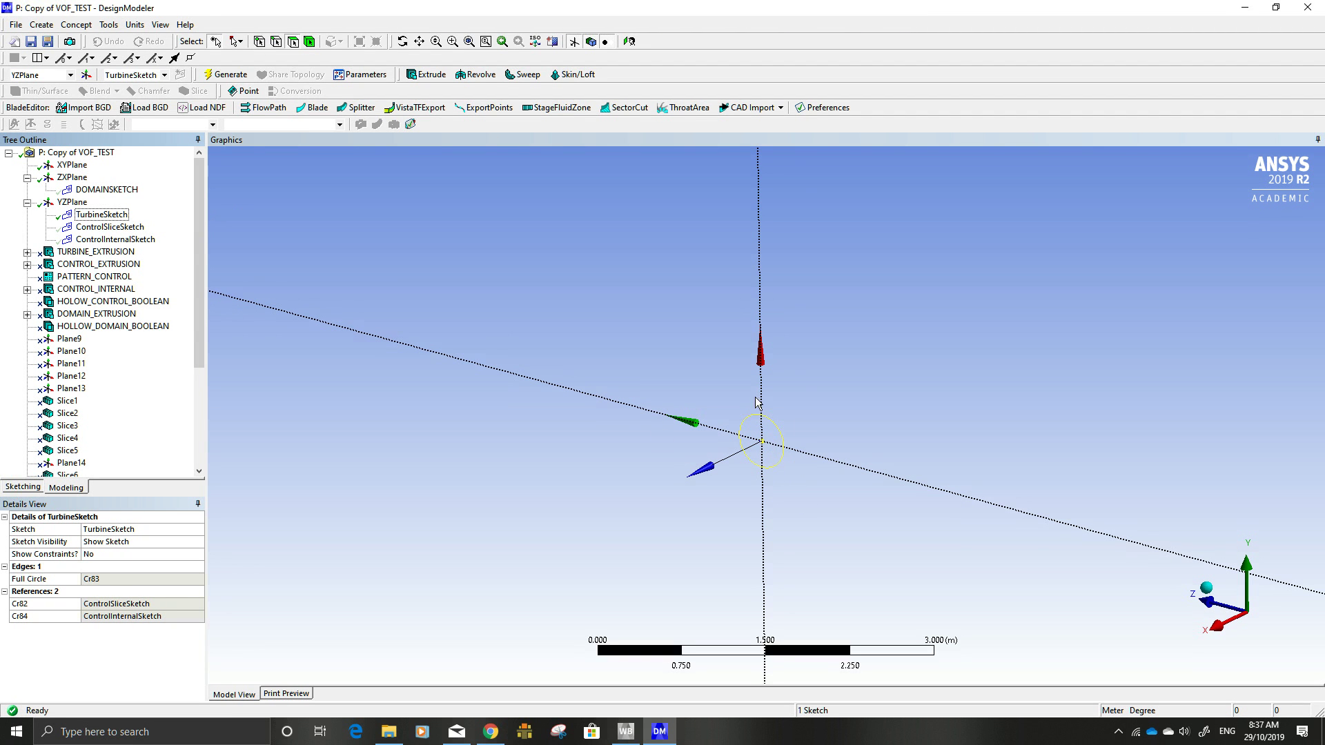
Step: Examine the TurbineSketch circle face-on along the X axis in sketching mode, and return to modeling mode
{"action": "left_click", "coordinate": [33, 489]}
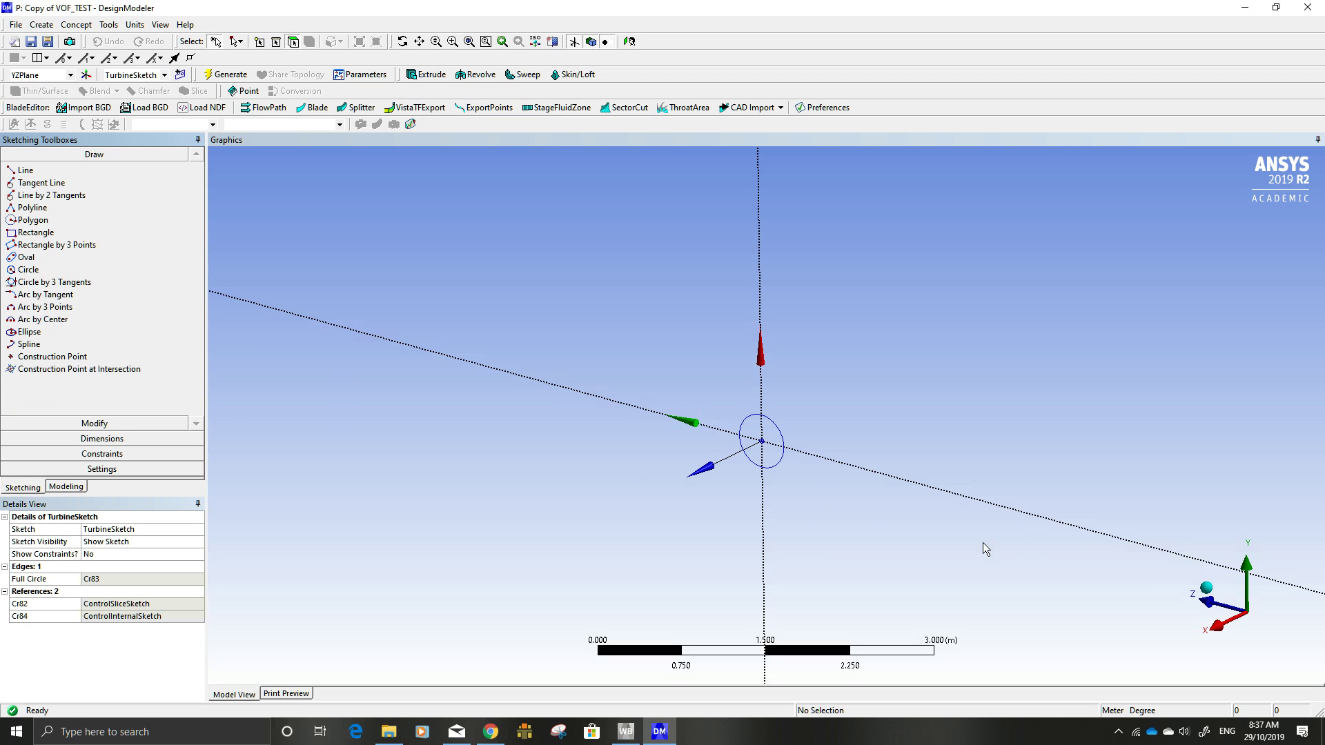
{"action": "left_click", "coordinate": [1216, 624]}
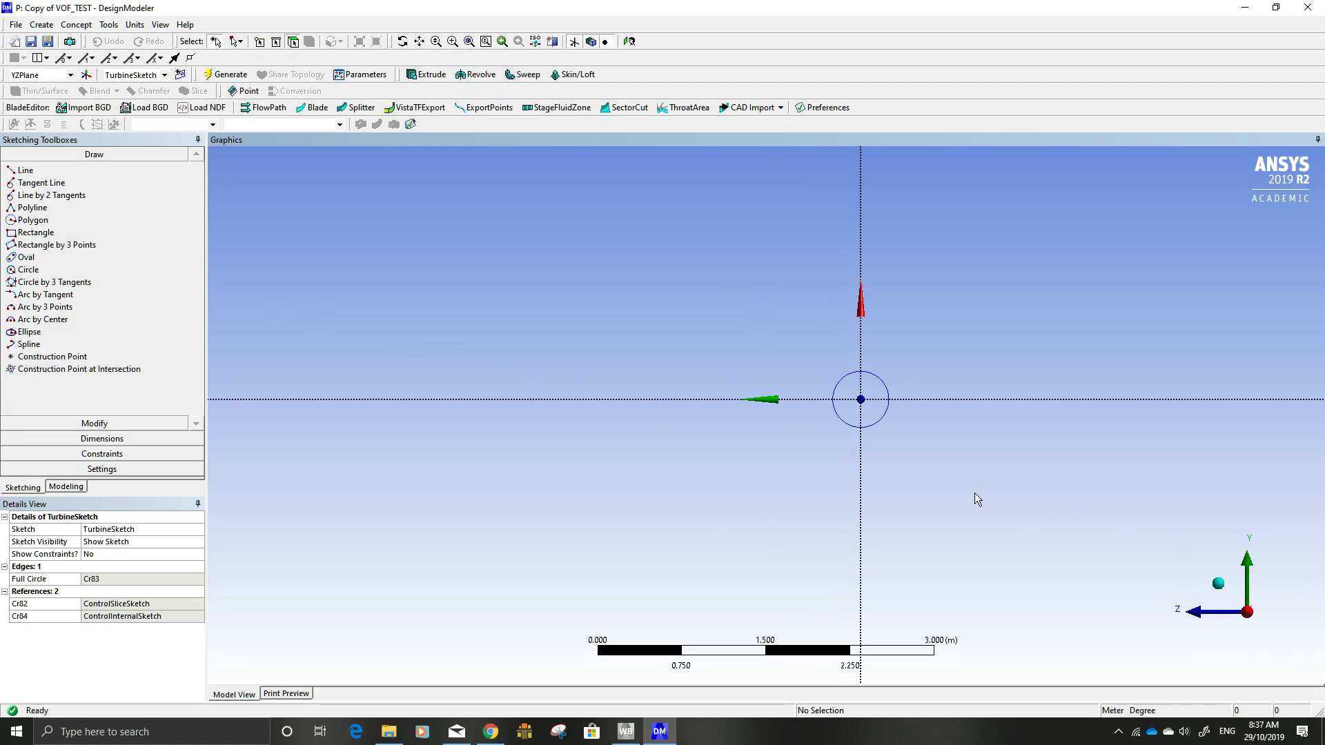
{"action": "scroll", "coordinate": [872, 414], "scroll_direction": "up", "scroll_amount": 3}
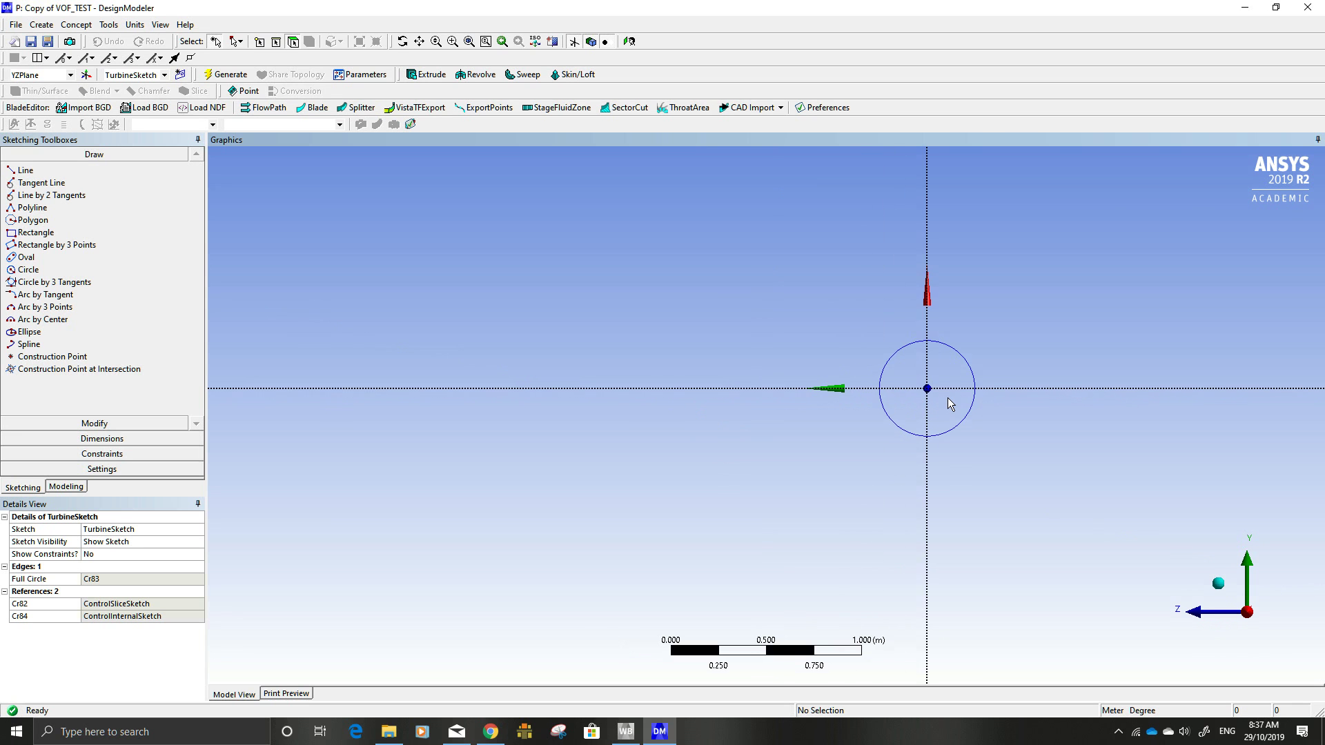
{"action": "scroll", "coordinate": [947, 397], "scroll_direction": "down", "scroll_amount": 1}
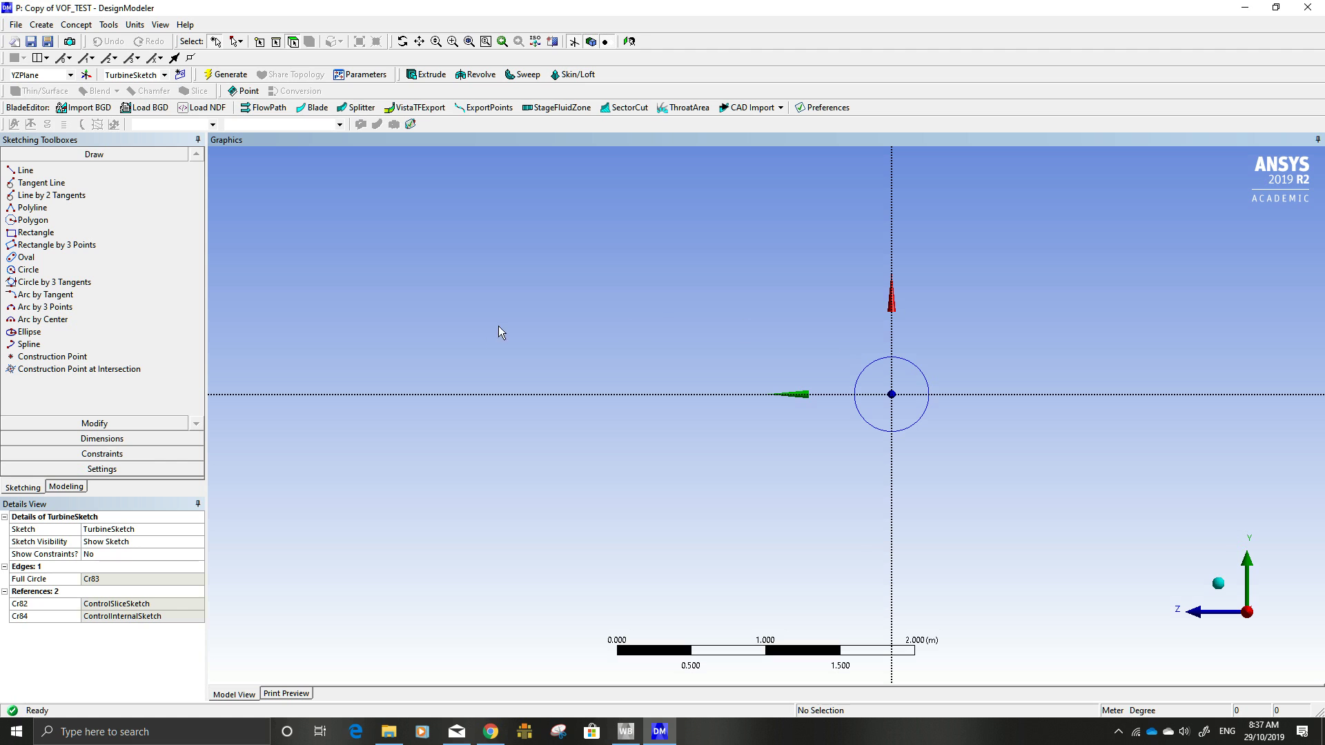
{"action": "left_click", "coordinate": [67, 487]}
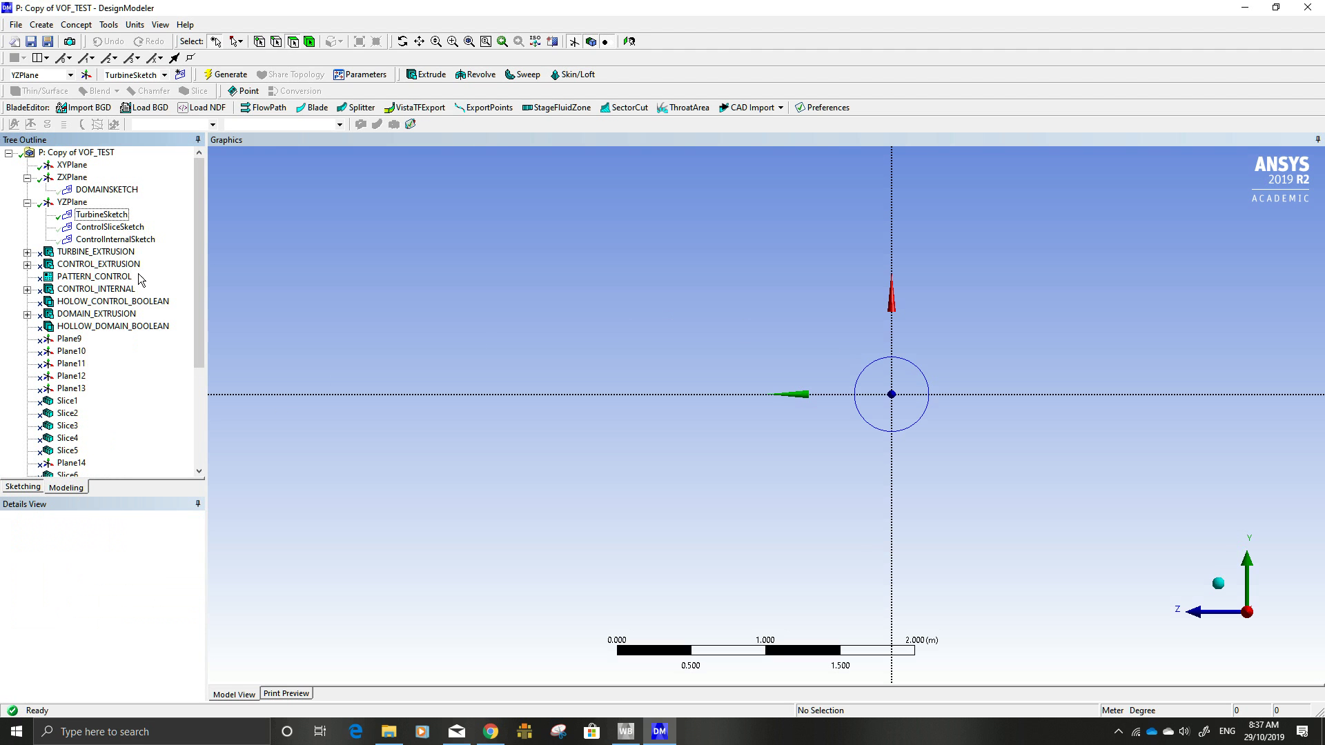
Step: Show ControlInternalSketch to examine its circle and diameter dimension, and hide it again
{"action": "left_click", "coordinate": [138, 242]}
{"action": "right_click", "coordinate": [141, 247]}
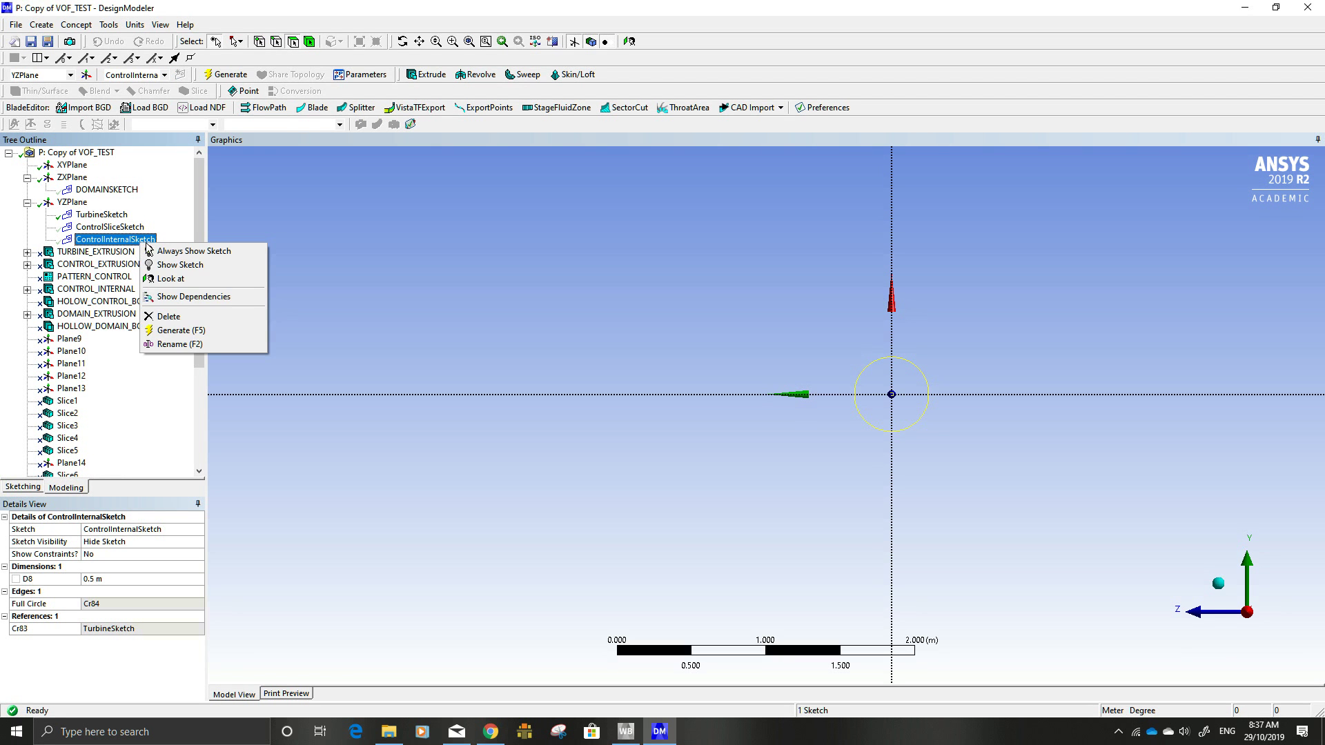
{"action": "left_click", "coordinate": [162, 265]}
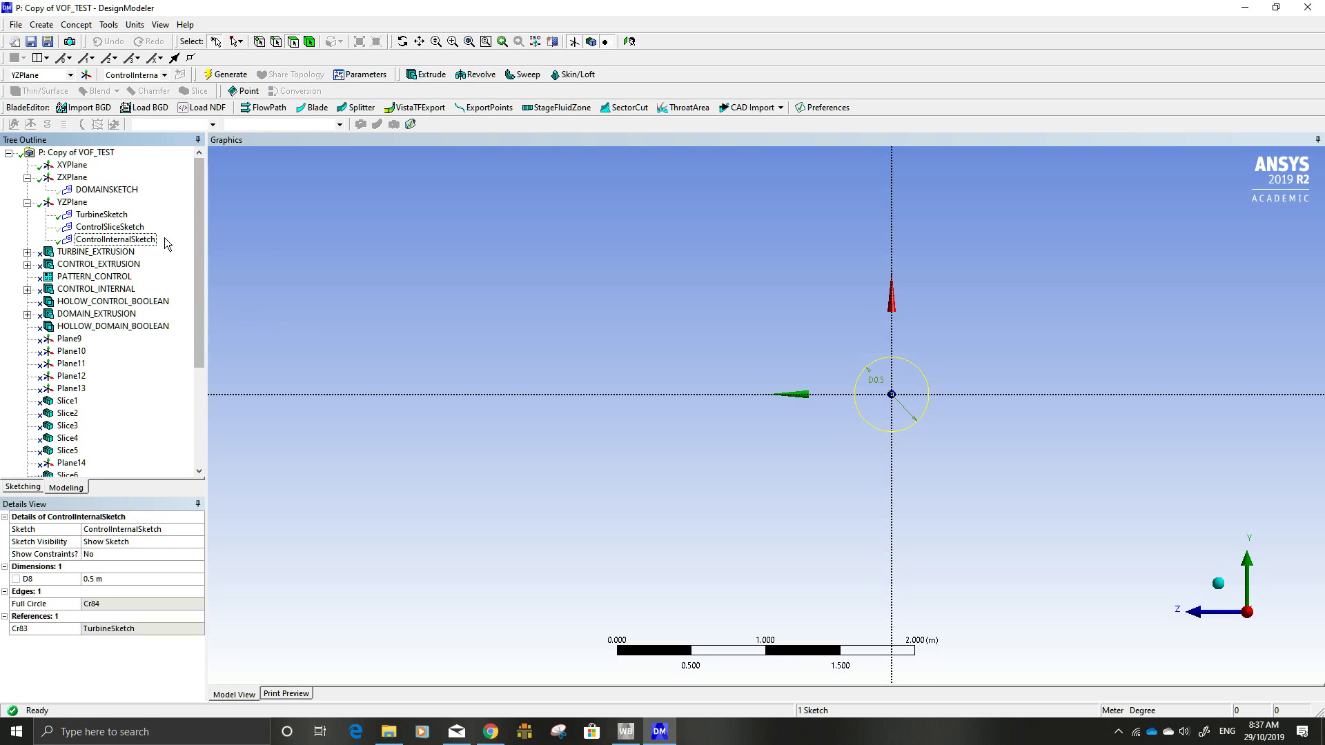
{"action": "right_click", "coordinate": [147, 240]}
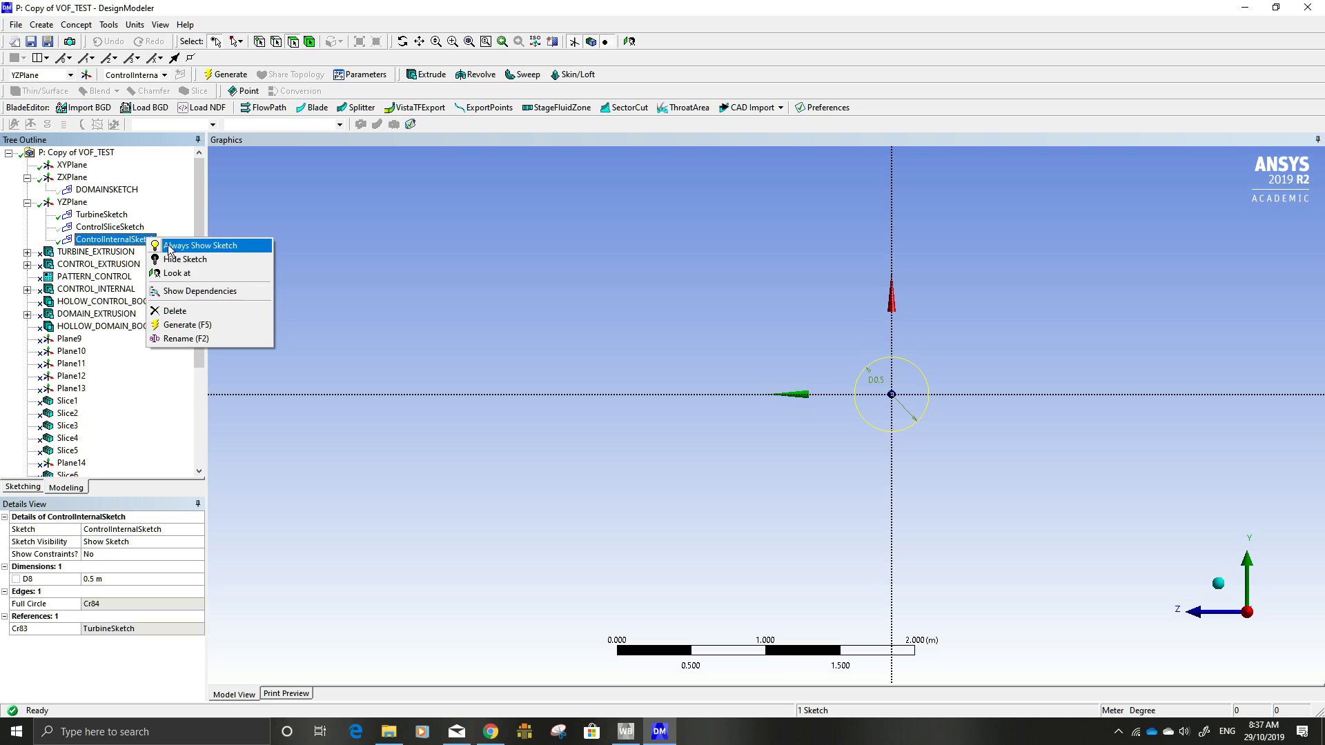
{"action": "left_click", "coordinate": [183, 260]}
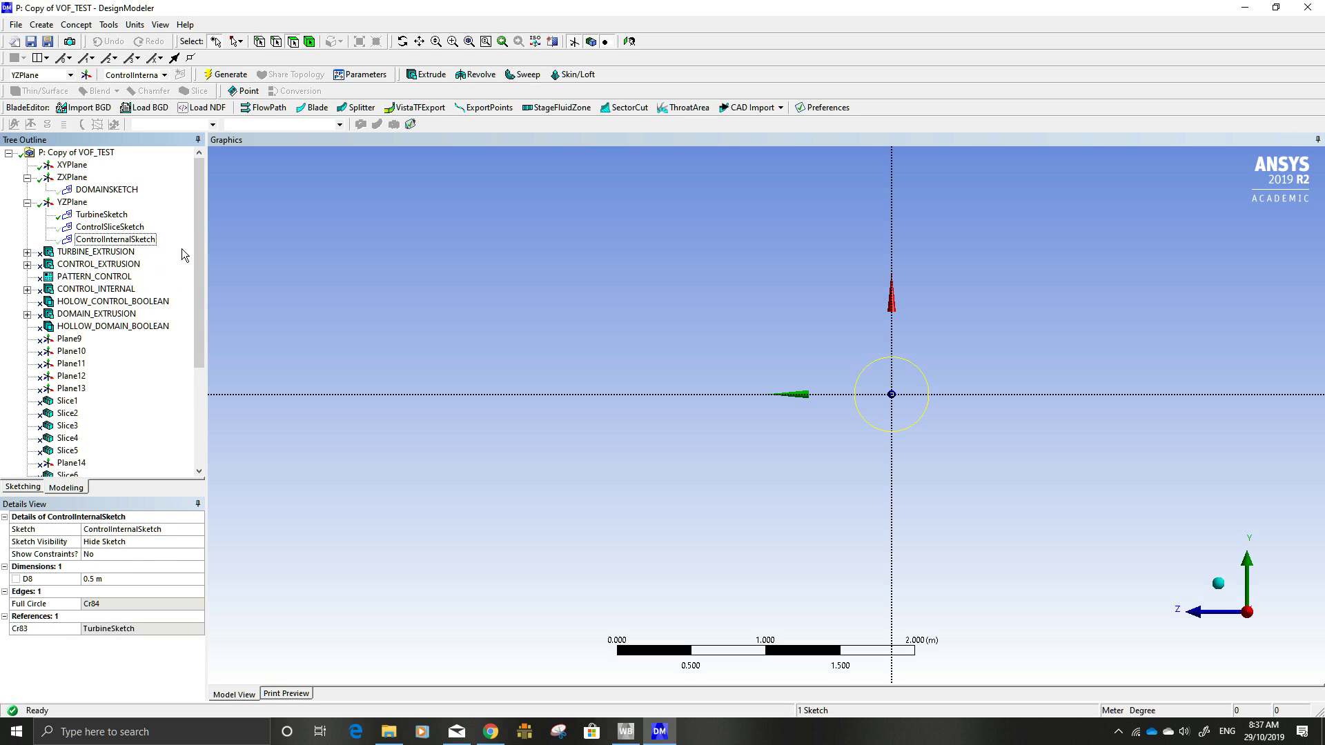
Step: Unsuppress the TURBINE_EXTRUSION feature and view the extruded disc at an angle
{"action": "left_click", "coordinate": [114, 256]}
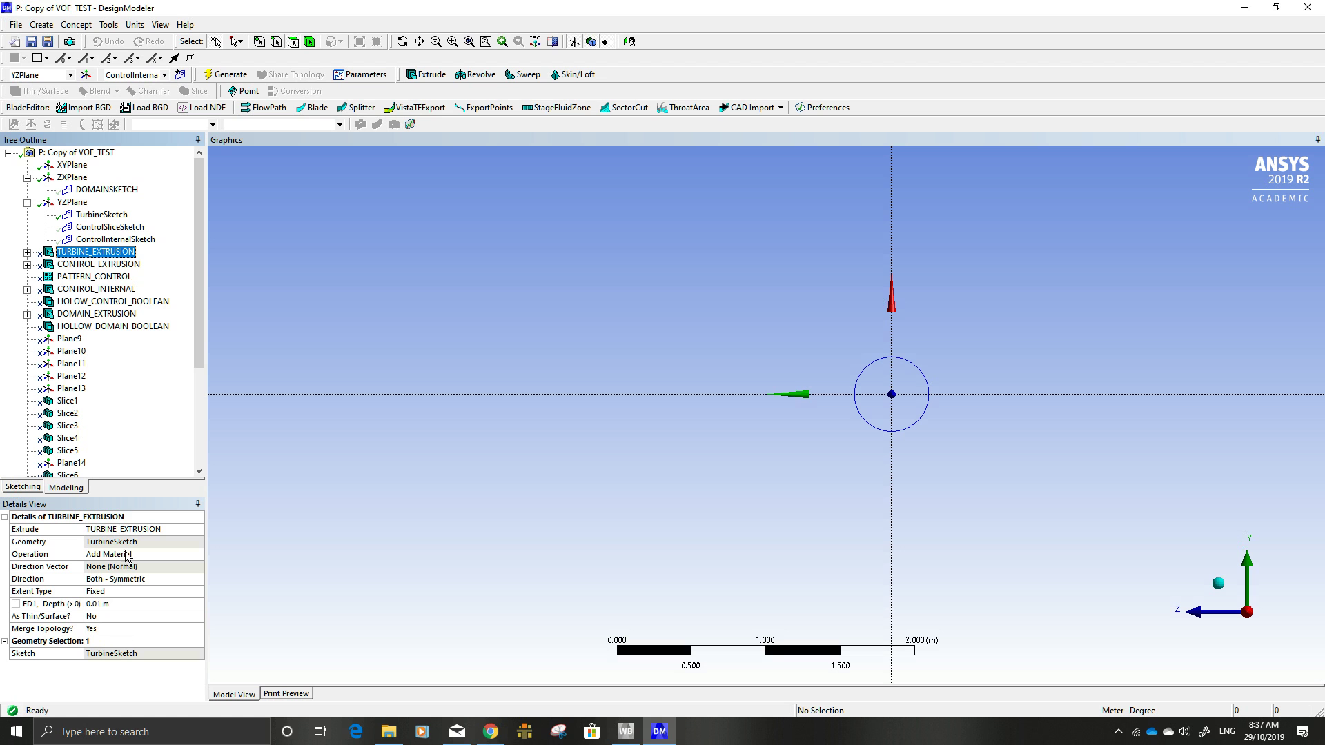
{"action": "right_click", "coordinate": [101, 254]}
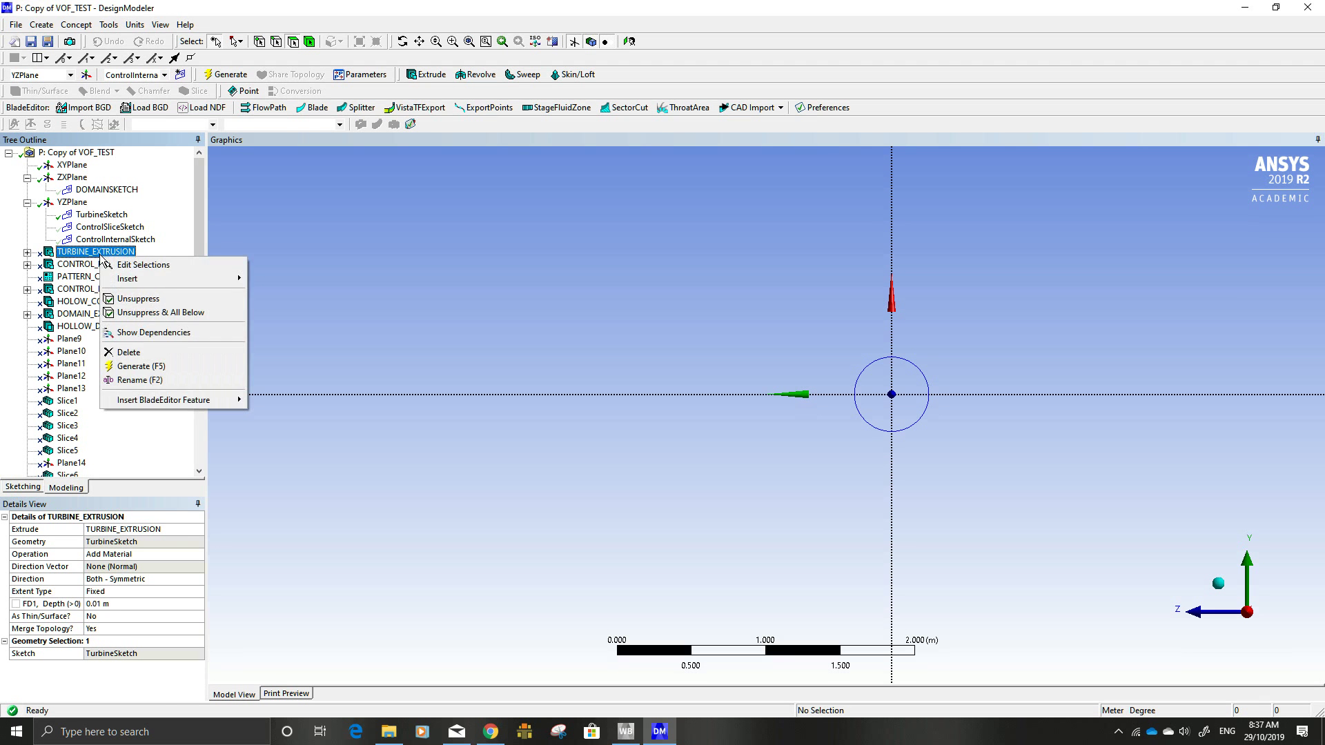
{"action": "left_click", "coordinate": [124, 299]}
{"action": "left_click_drag", "start_coordinate": [413, 345], "coordinate": [244, 429]}
{"action": "middle_click_drag", "start_coordinate": [244, 429], "coordinate": [260, 427]}
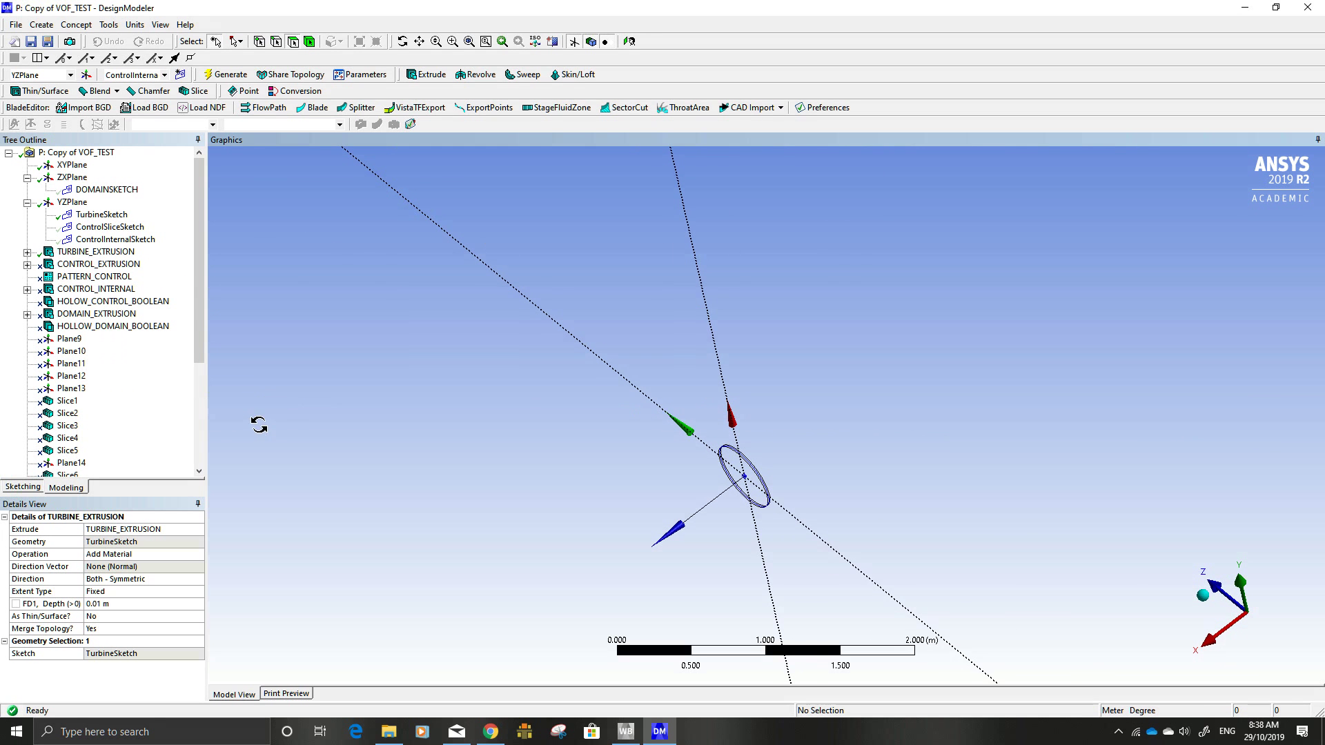
Step: Select the turbine disc body to inspect its shape up close, and clear the selection
{"action": "scroll", "coordinate": [752, 476], "scroll_direction": "up", "scroll_amount": 4}
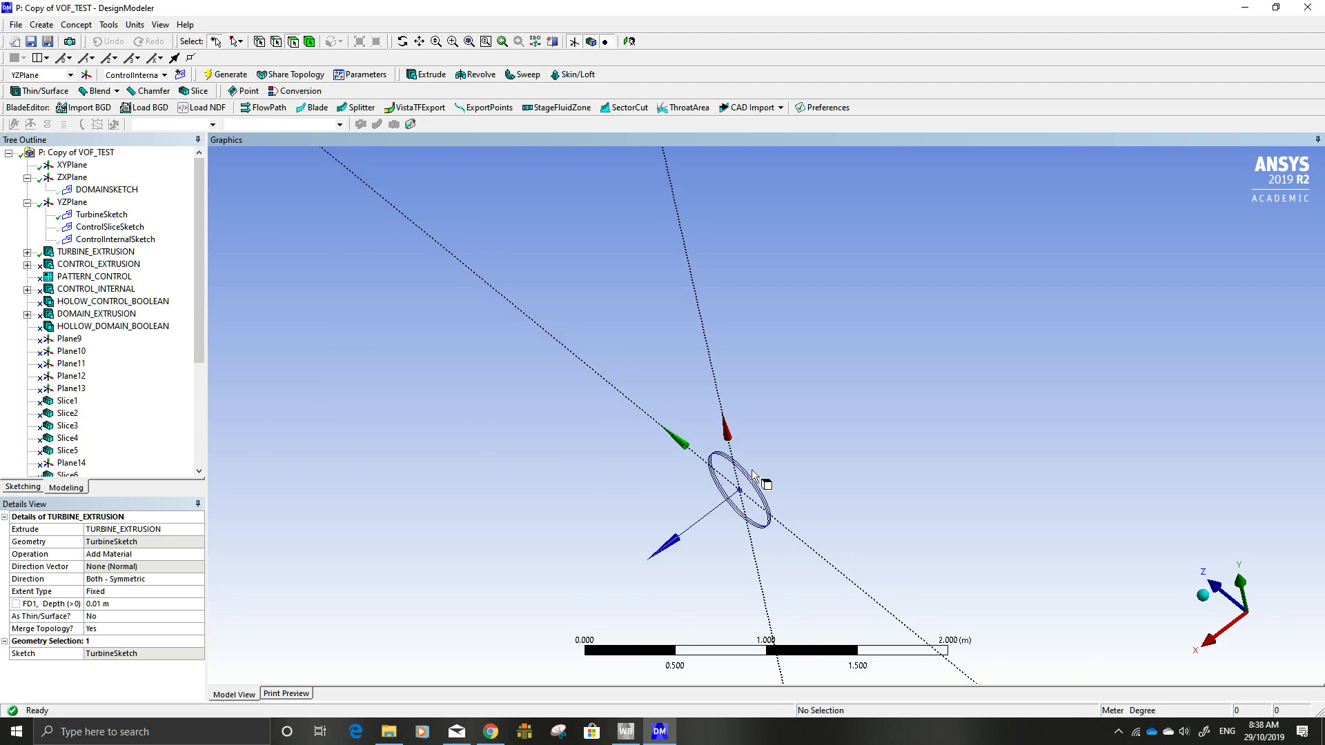
{"action": "middle_click_drag", "start_coordinate": [749, 486], "coordinate": [753, 374], "text": "ctrl"}
{"action": "scroll", "coordinate": [750, 394], "scroll_direction": "up", "scroll_amount": 4}
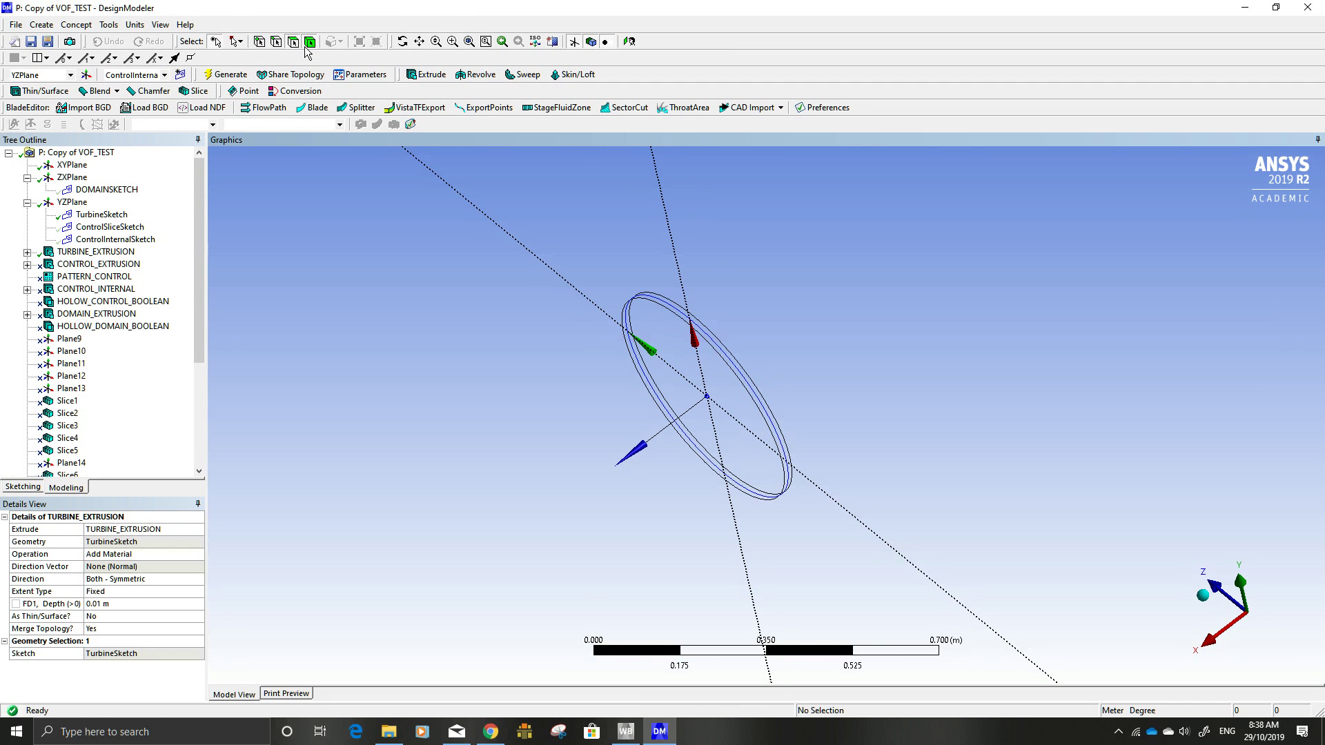
{"action": "left_click", "coordinate": [646, 310]}
{"action": "middle_click_drag", "start_coordinate": [646, 312], "coordinate": [574, 323]}
{"action": "scroll", "coordinate": [574, 323], "scroll_direction": "down", "scroll_amount": 3}
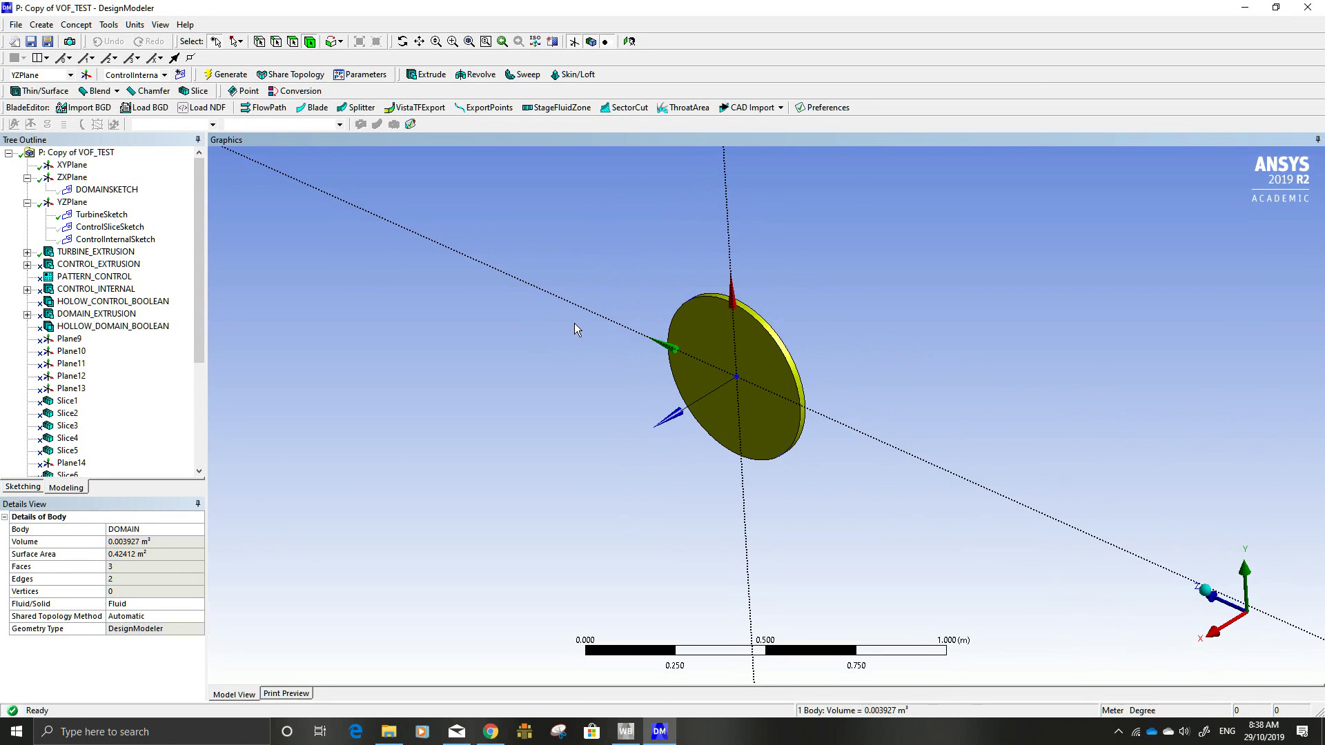
{"action": "left_click", "coordinate": [574, 323]}
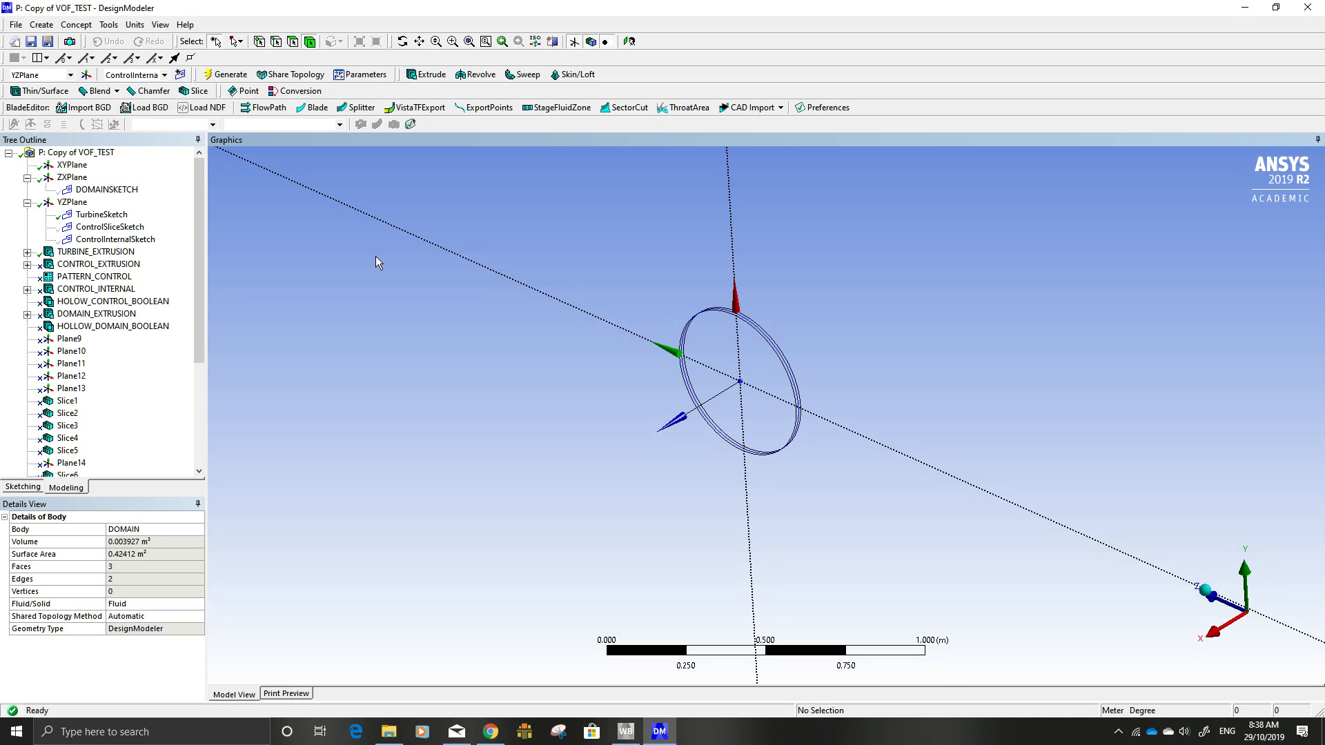
Step: Show ControlSliceSketch and examine its profile and dimensions face-on along the X axis
{"action": "left_click", "coordinate": [131, 229]}
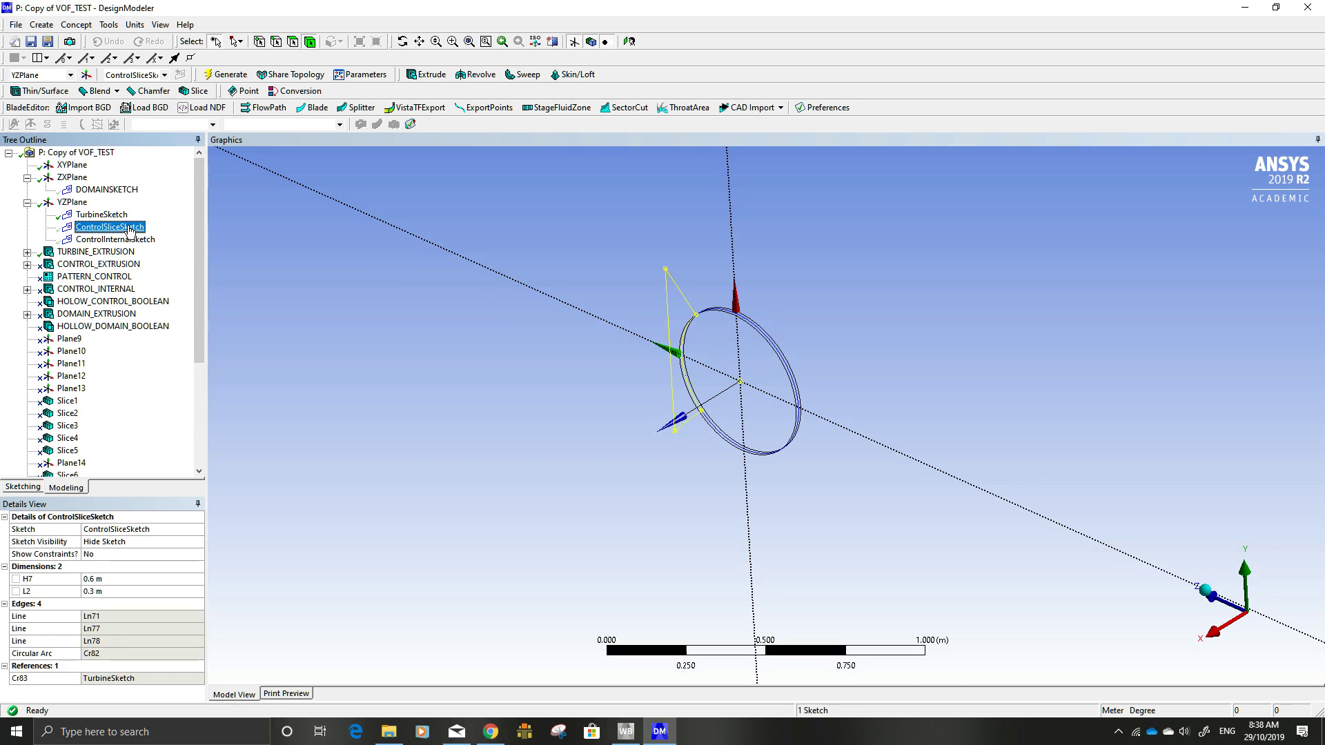
{"action": "right_click", "coordinate": [130, 230]}
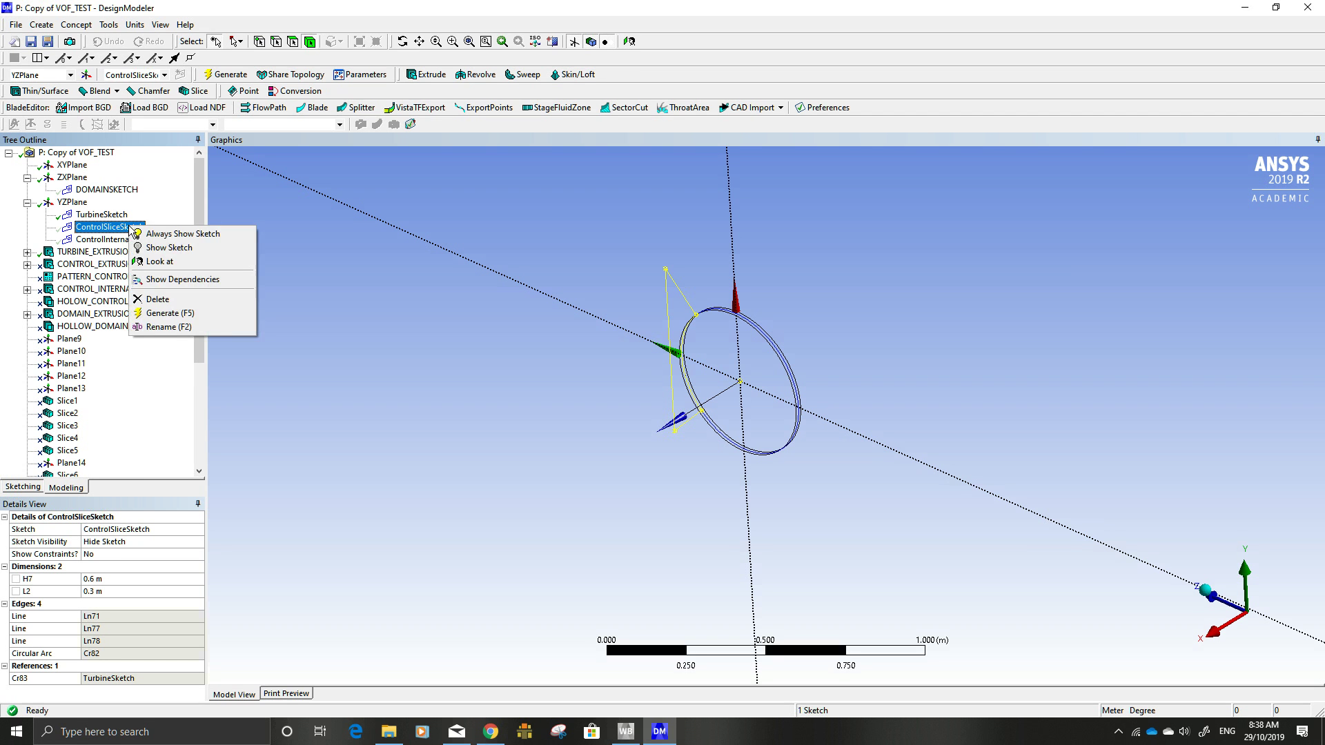
{"action": "left_click", "coordinate": [159, 249]}
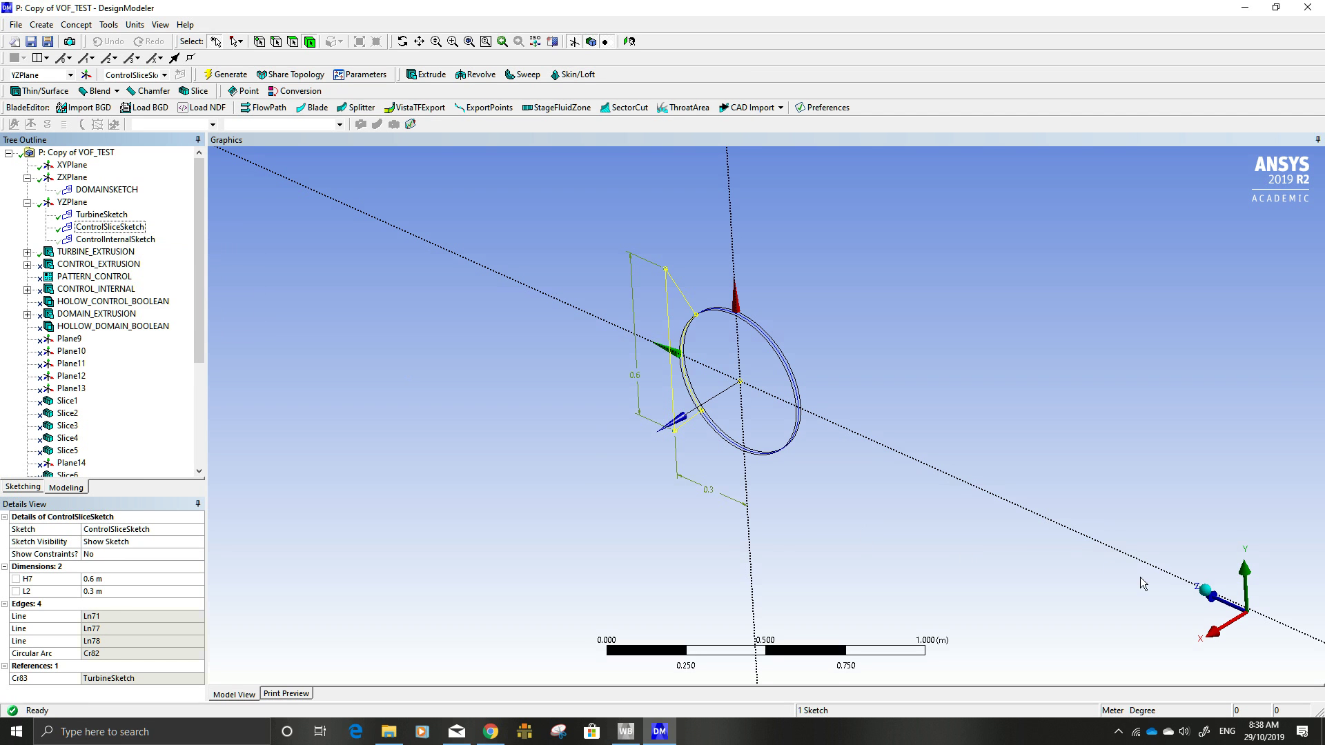
{"action": "left_click", "coordinate": [1222, 625]}
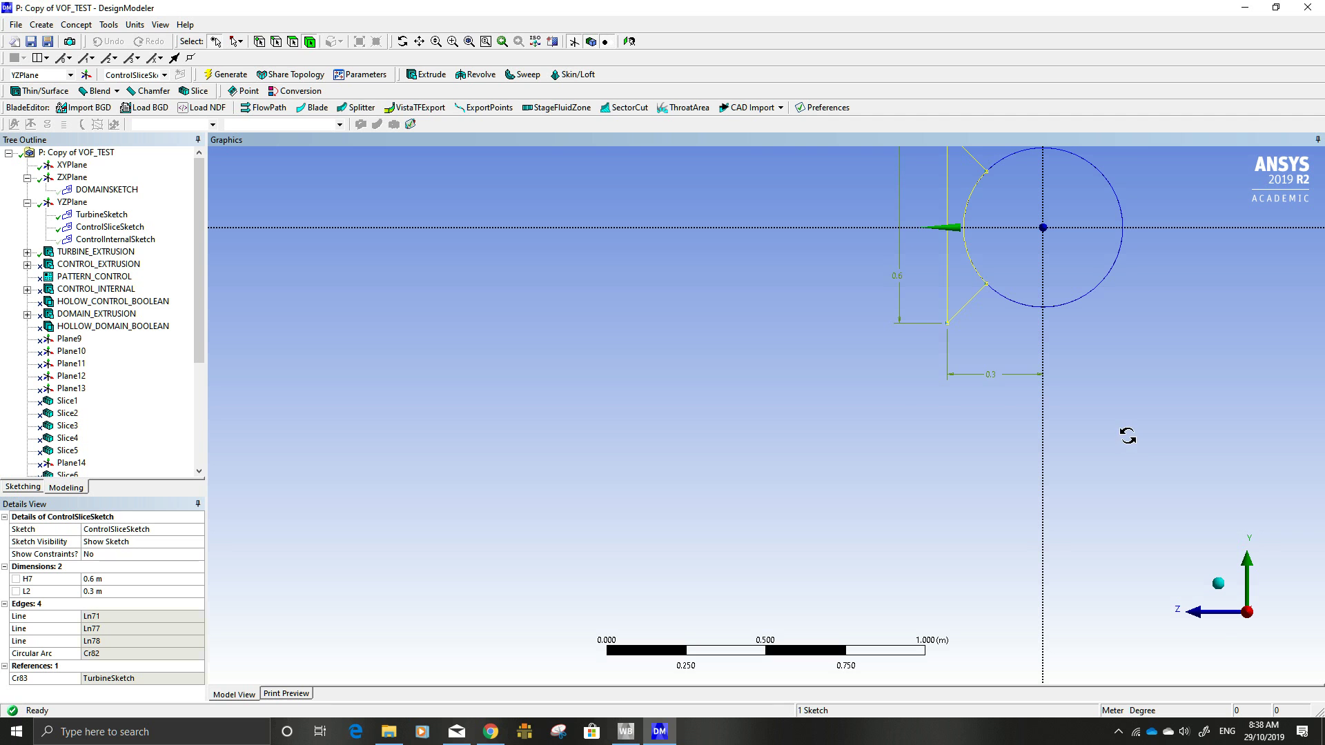
{"action": "left_click_drag", "start_coordinate": [1127, 435], "coordinate": [908, 598]}
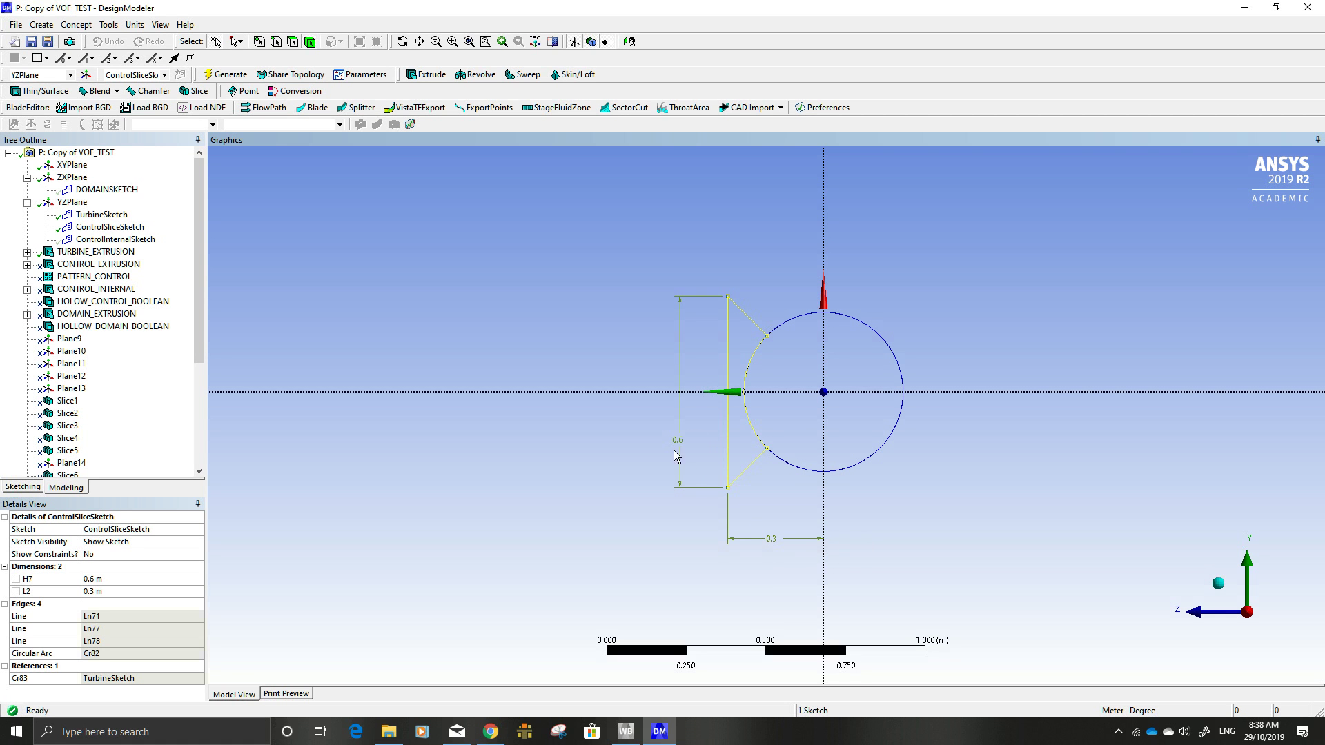
{"action": "mouse_move", "coordinate": [701, 453]}
{"action": "middle_mouse_down"}
{"action": "mouse_move", "coordinate": [614, 499]}
{"action": "mouse_move", "coordinate": [640, 450]}
{"action": "mouse_move", "coordinate": [630, 424]}
{"action": "middle_mouse_up"}
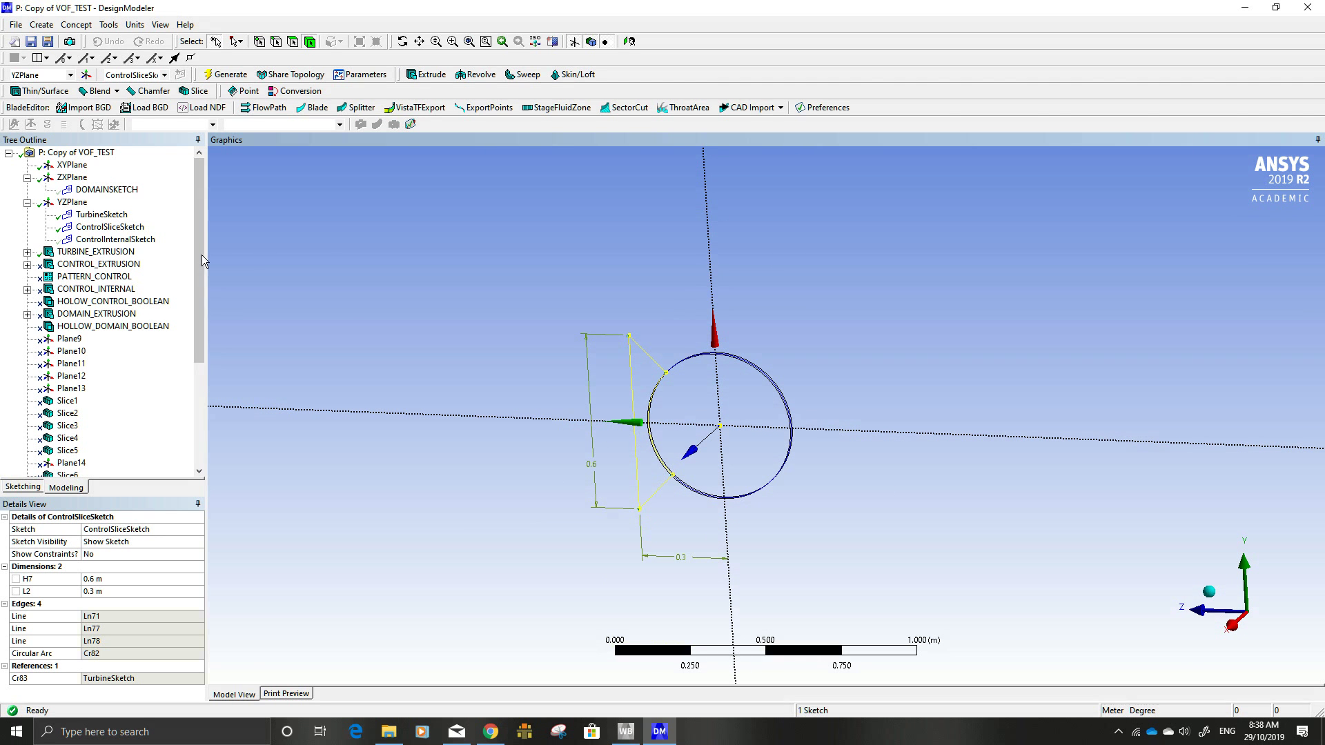
Step: Check the extrusion details of CONTROL_EXTRUSION and unsuppress the feature
{"action": "left_click", "coordinate": [117, 265]}
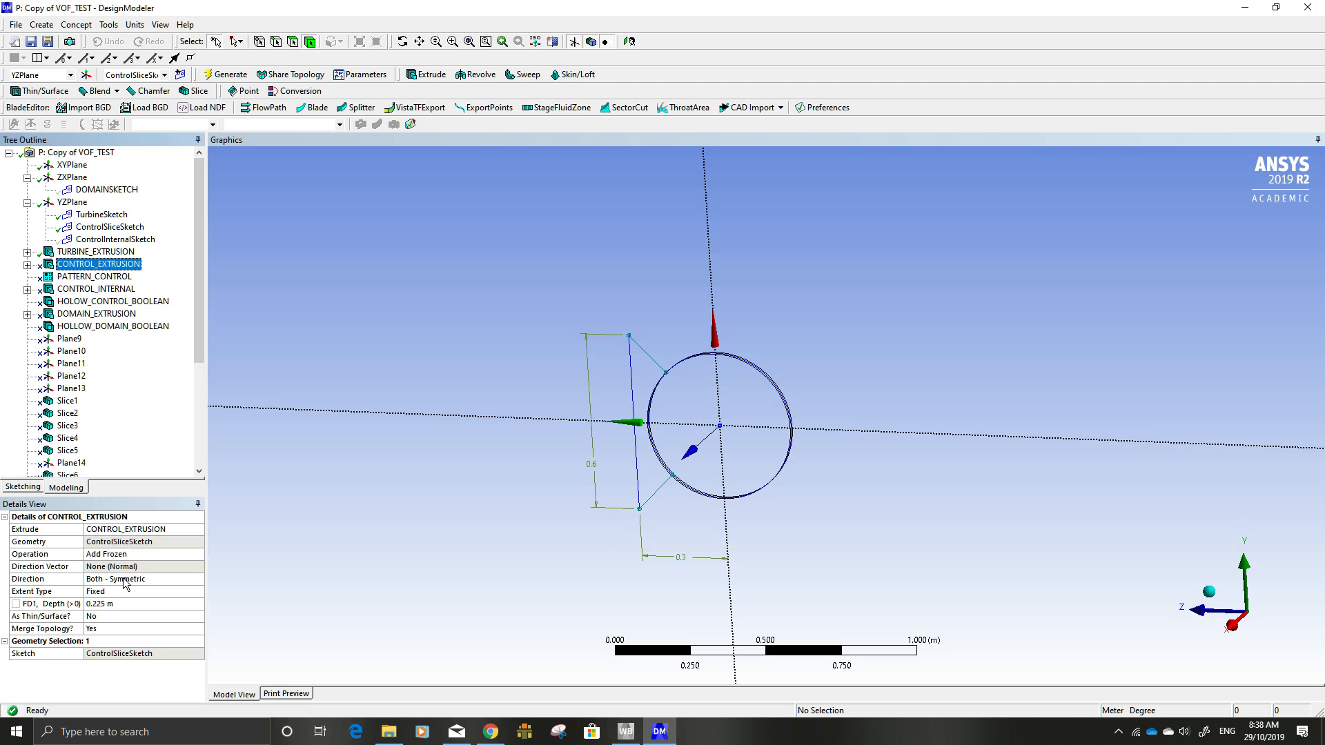
{"action": "right_click", "coordinate": [130, 268]}
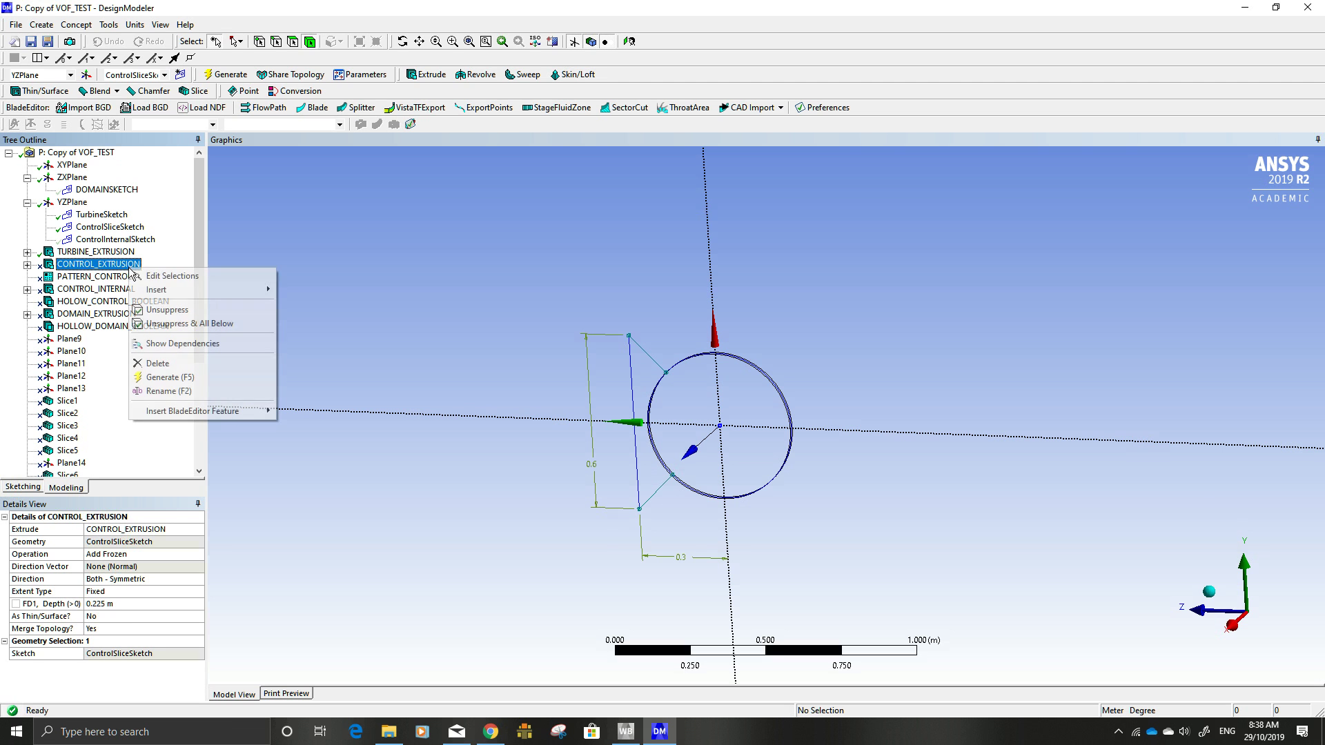
{"action": "left_click", "coordinate": [156, 310]}
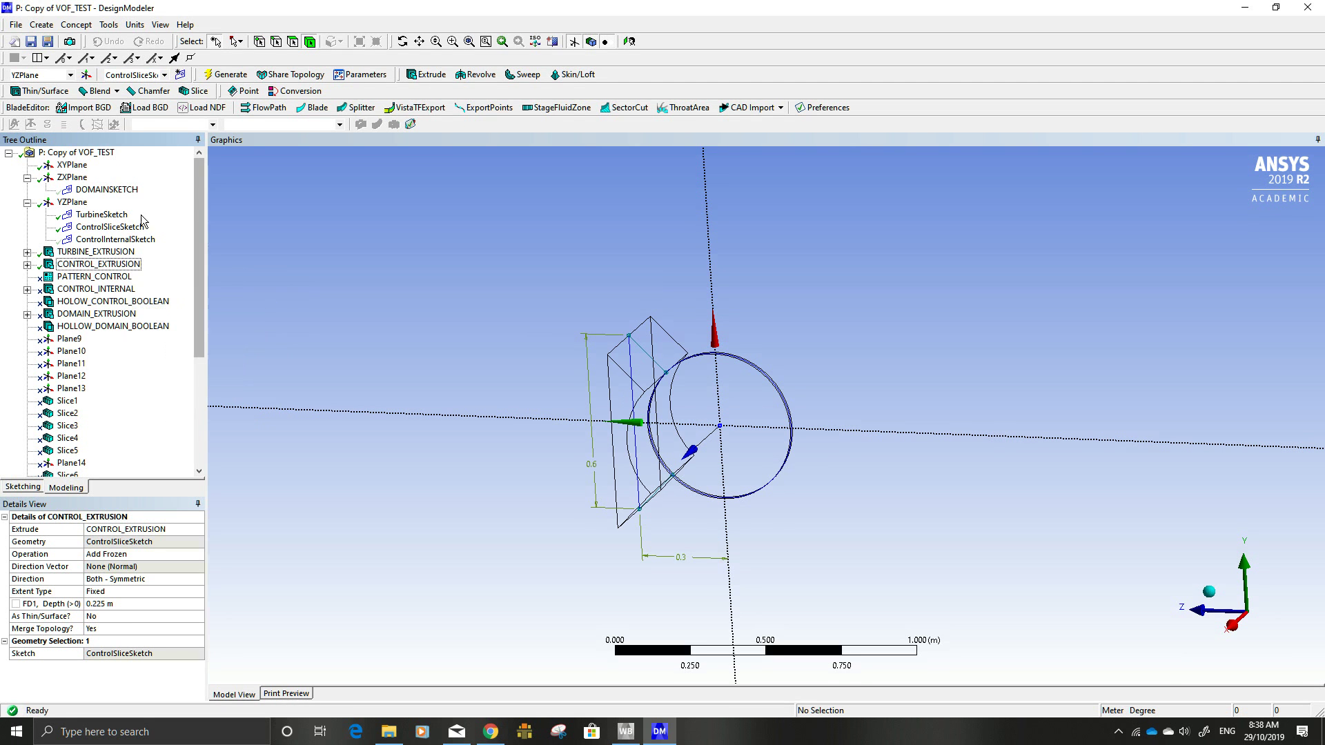
Step: Hide TurbineSketch and ControlSliceSketch so only the extruded bodies are displayed
{"action": "right_click", "coordinate": [116, 215]}
{"action": "left_click", "coordinate": [136, 238]}
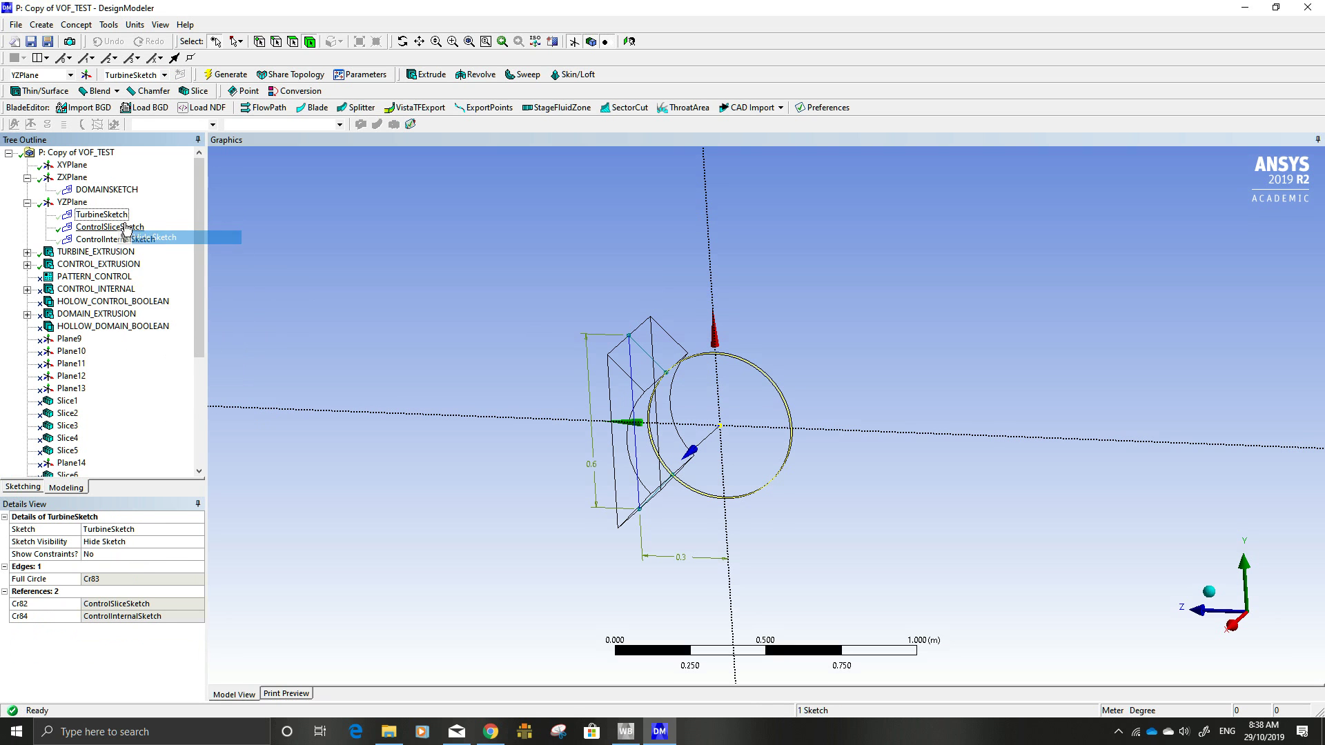
{"action": "right_click", "coordinate": [126, 225]}
{"action": "left_click", "coordinate": [148, 246]}
{"action": "left_click", "coordinate": [414, 330]}
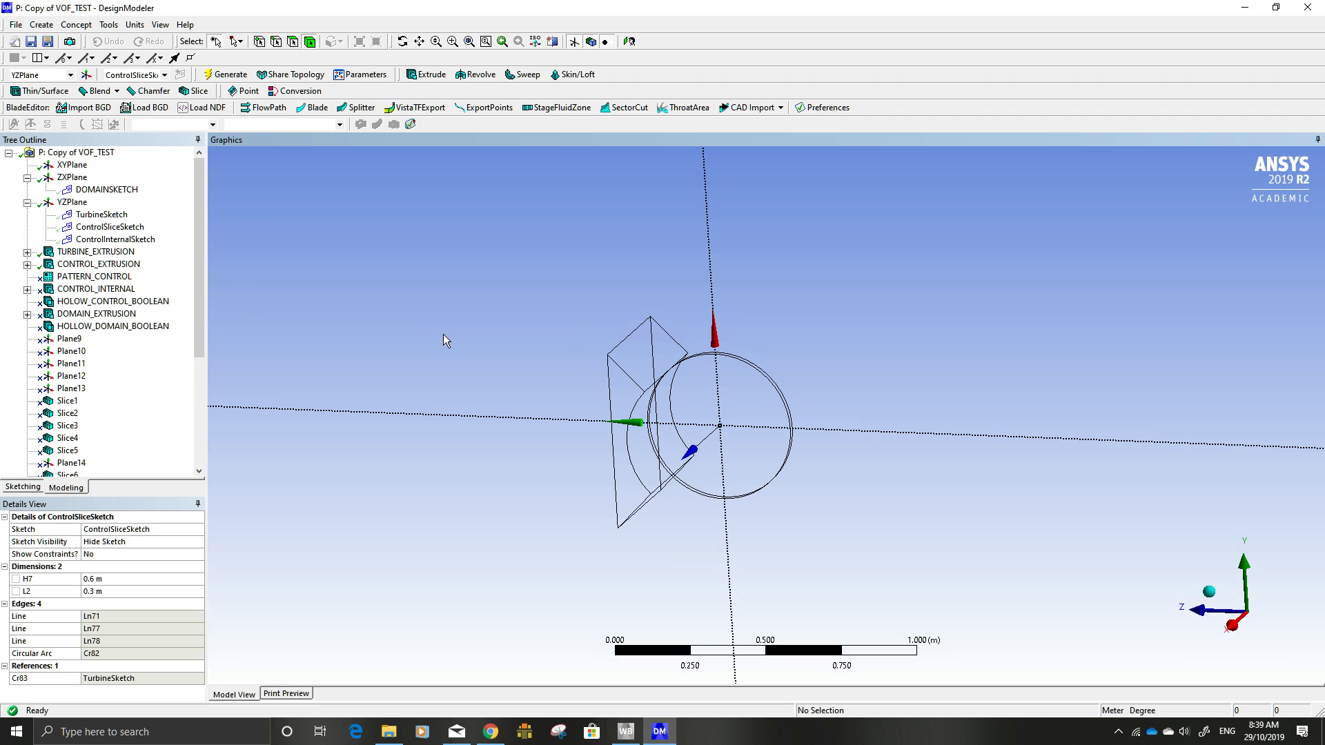
Step: Select the extruded control slice body to inspect it at an angle, and clear the selection
{"action": "middle_click_drag", "start_coordinate": [446, 340], "coordinate": [497, 356]}
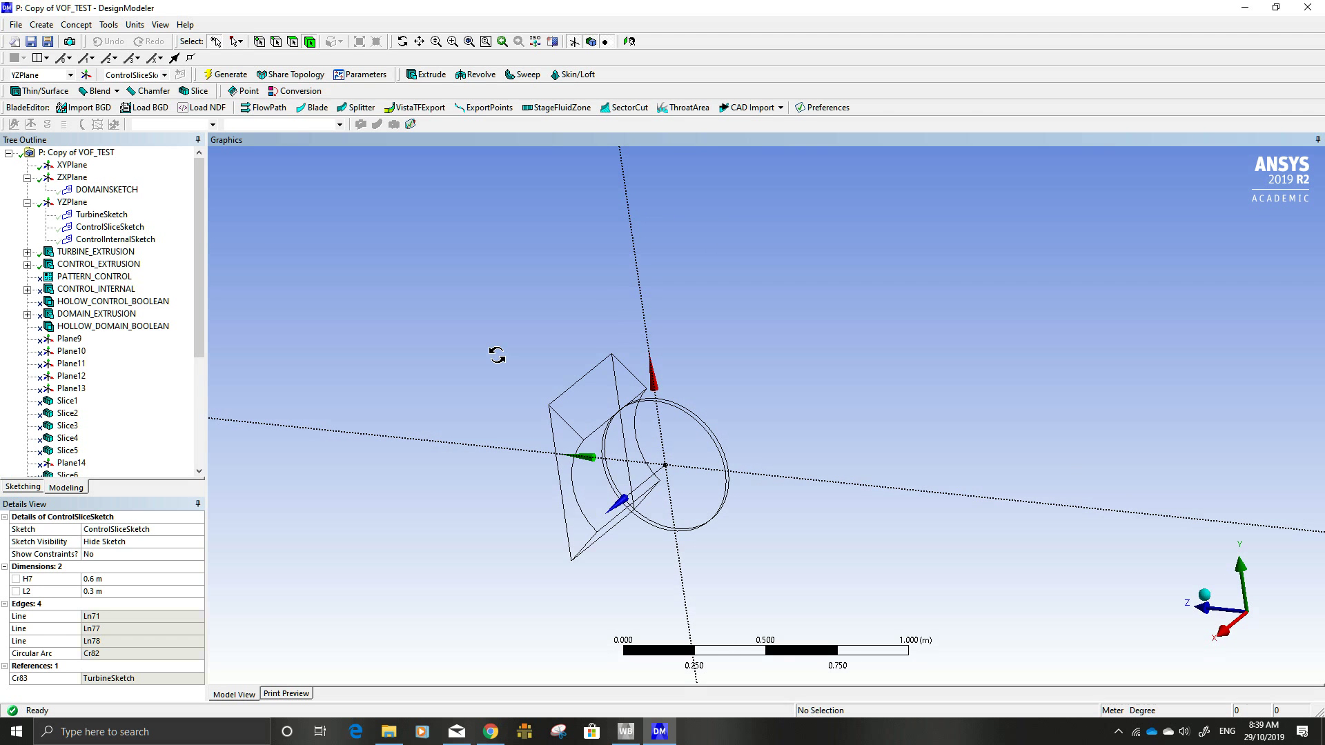
{"action": "left_click", "coordinate": [569, 417]}
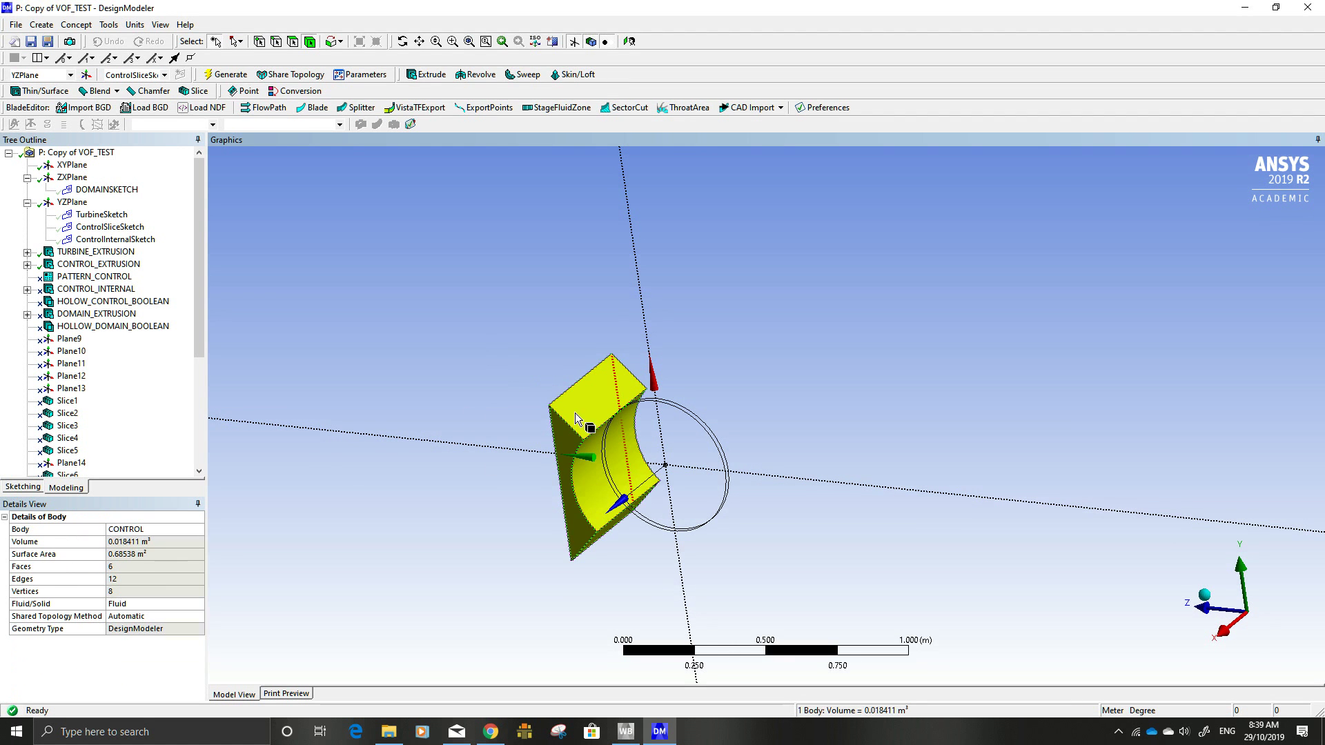
{"action": "left_click", "coordinate": [502, 333]}
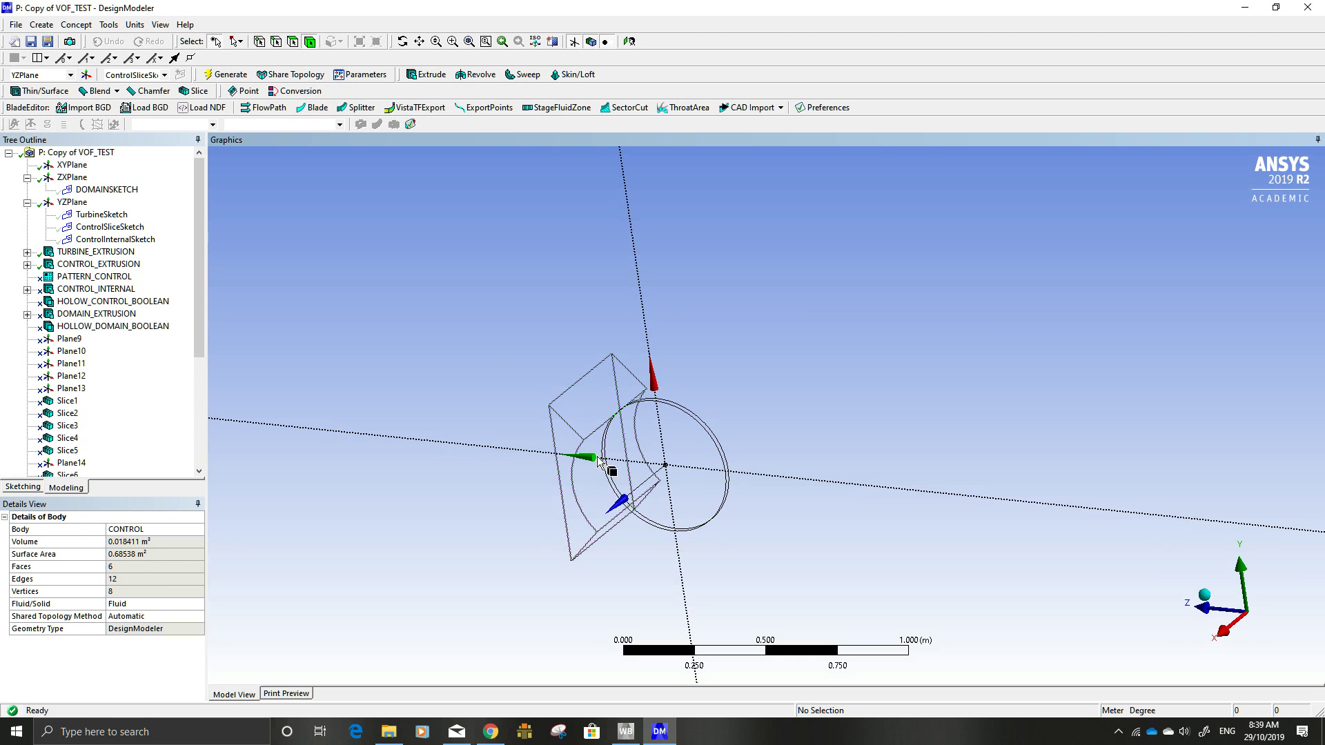
Step: Review the pattern type, geometry and axis settings of the PATTERN_CONTROL feature
{"action": "left_click", "coordinate": [124, 279]}
{"action": "right_click", "coordinate": [125, 278]}
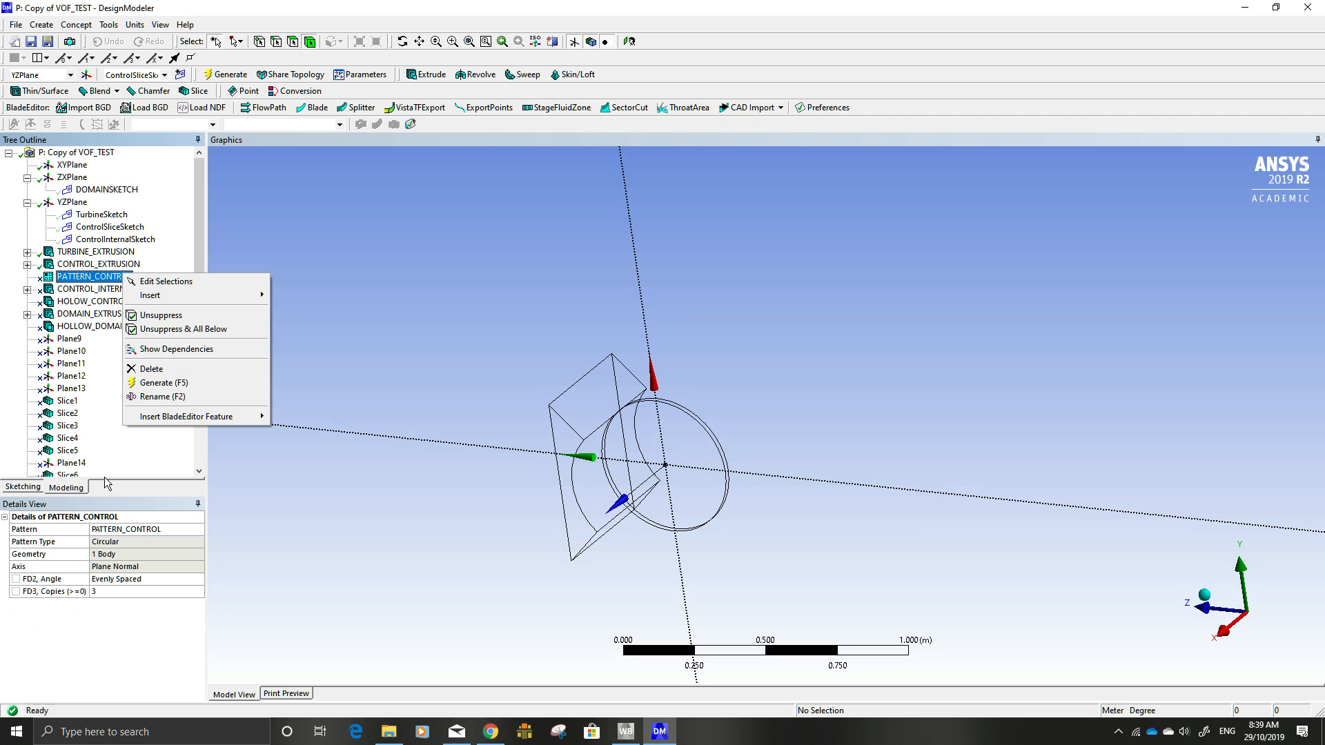
{"action": "left_click", "coordinate": [118, 543]}
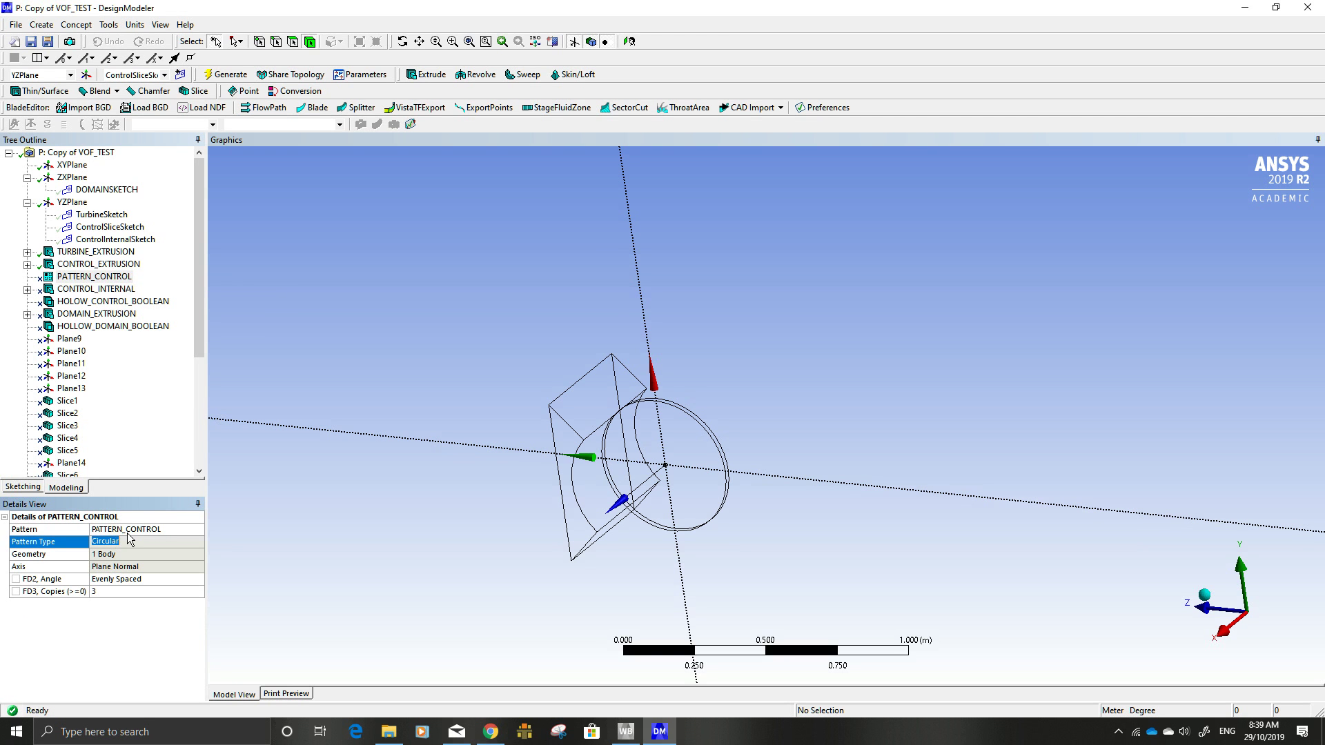
{"action": "left_click", "coordinate": [125, 556]}
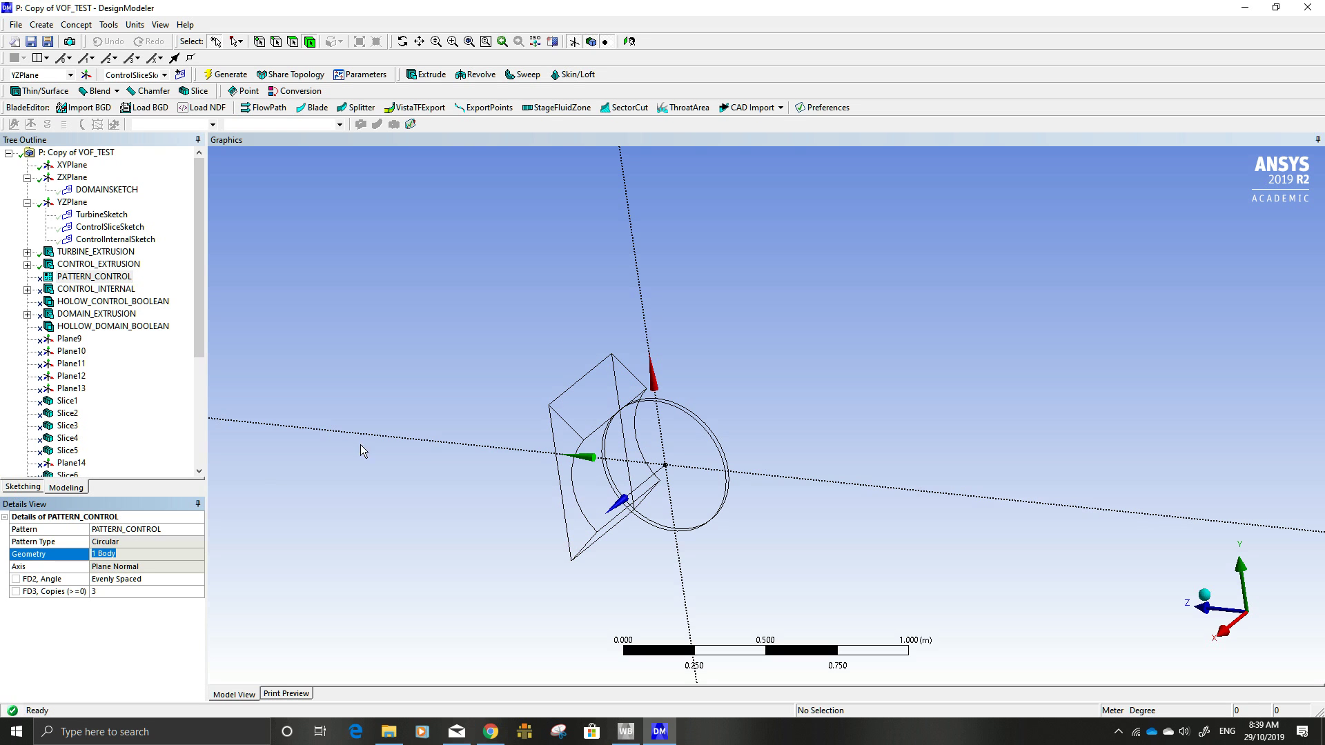
{"action": "left_click", "coordinate": [131, 568]}
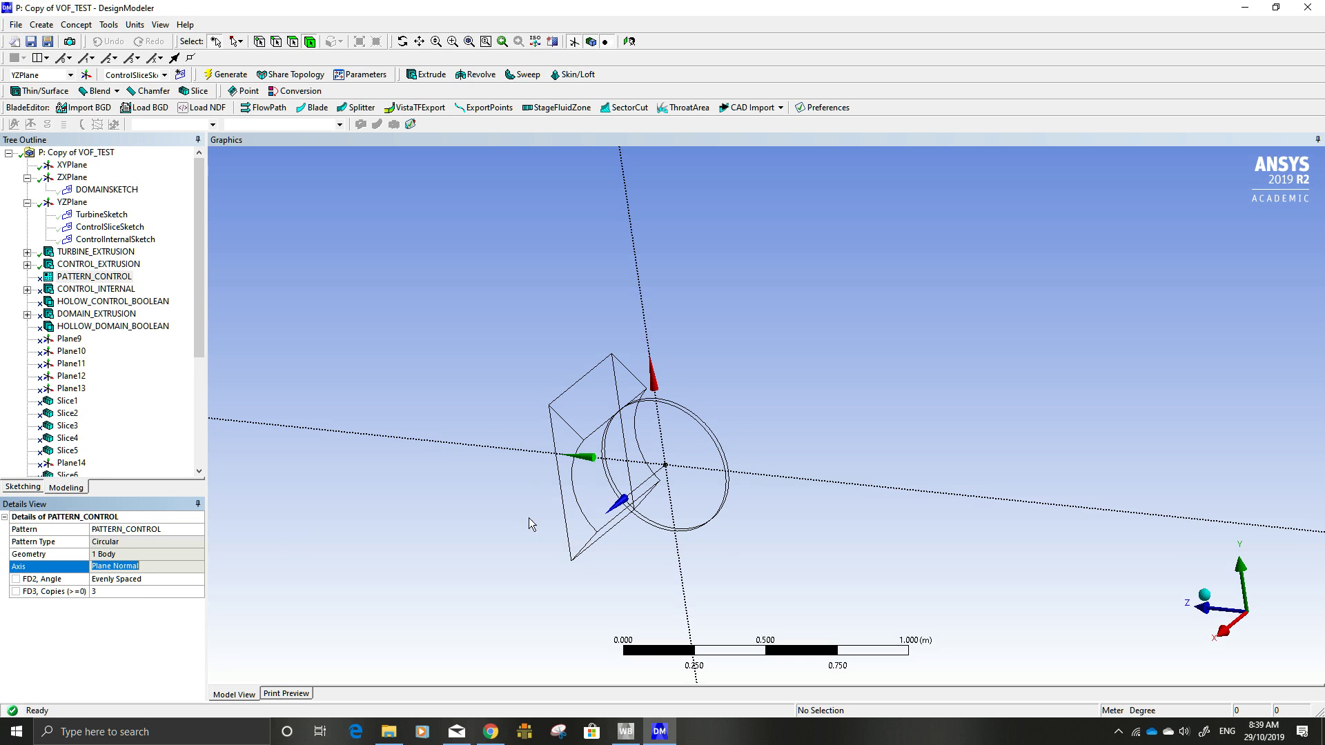
Step: Unsuppress PATTERN_CONTROL, inspect the patterned control slices and the turbine disc one by one, and clear the selection
{"action": "right_click", "coordinate": [122, 278]}
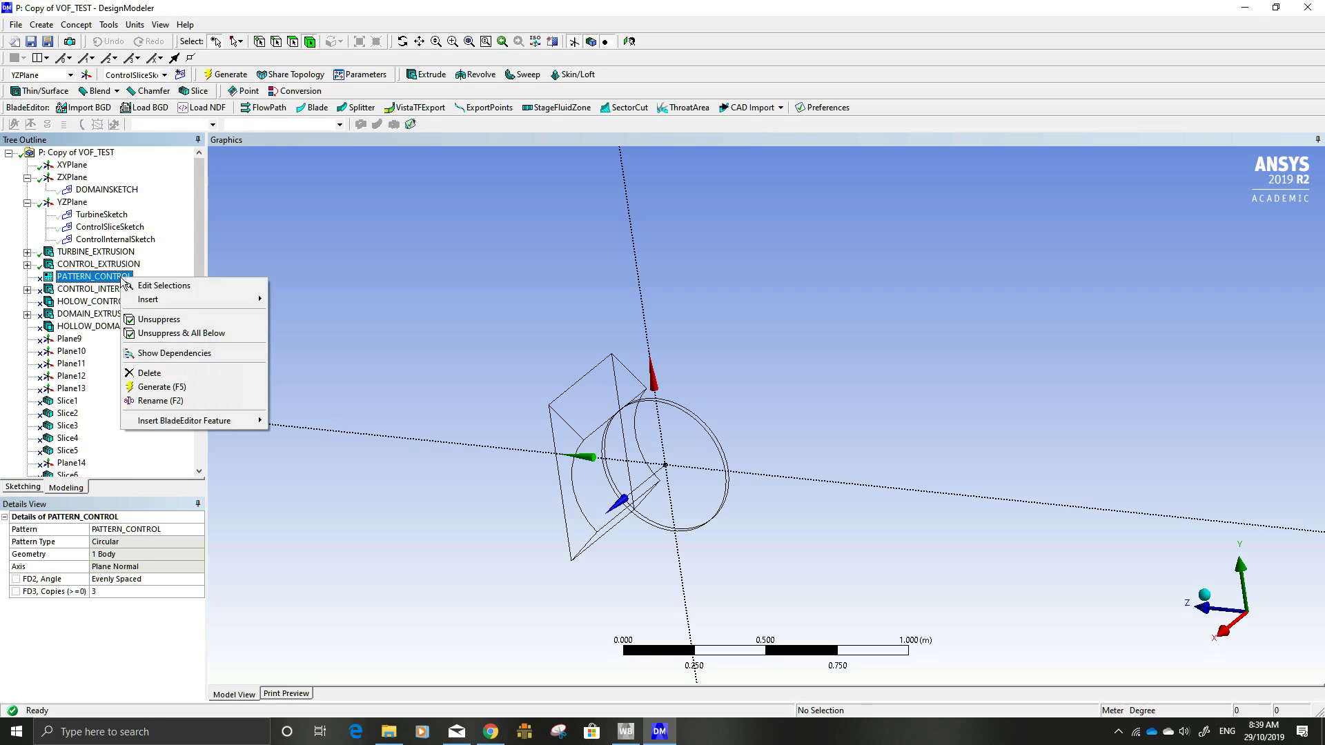
{"action": "left_click", "coordinate": [159, 320]}
{"action": "left_click", "coordinate": [629, 399]}
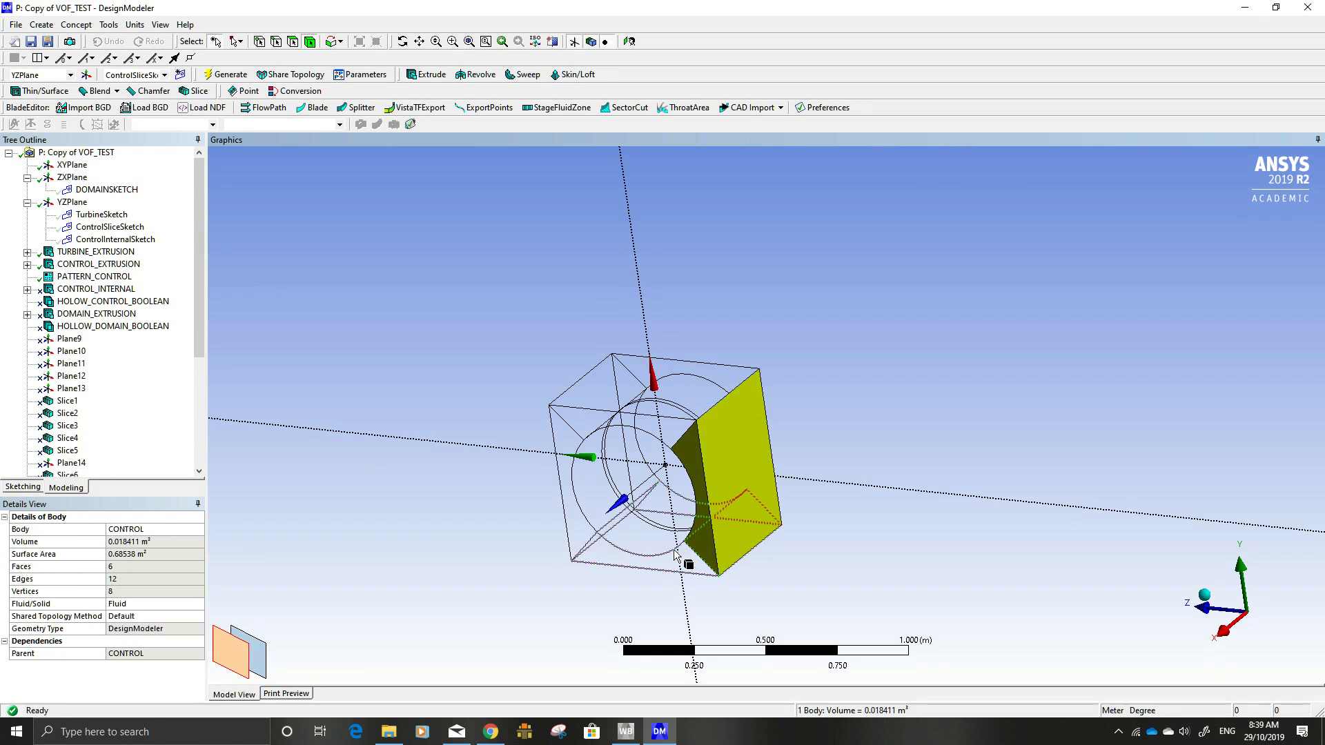
{"action": "left_click", "coordinate": [614, 378]}
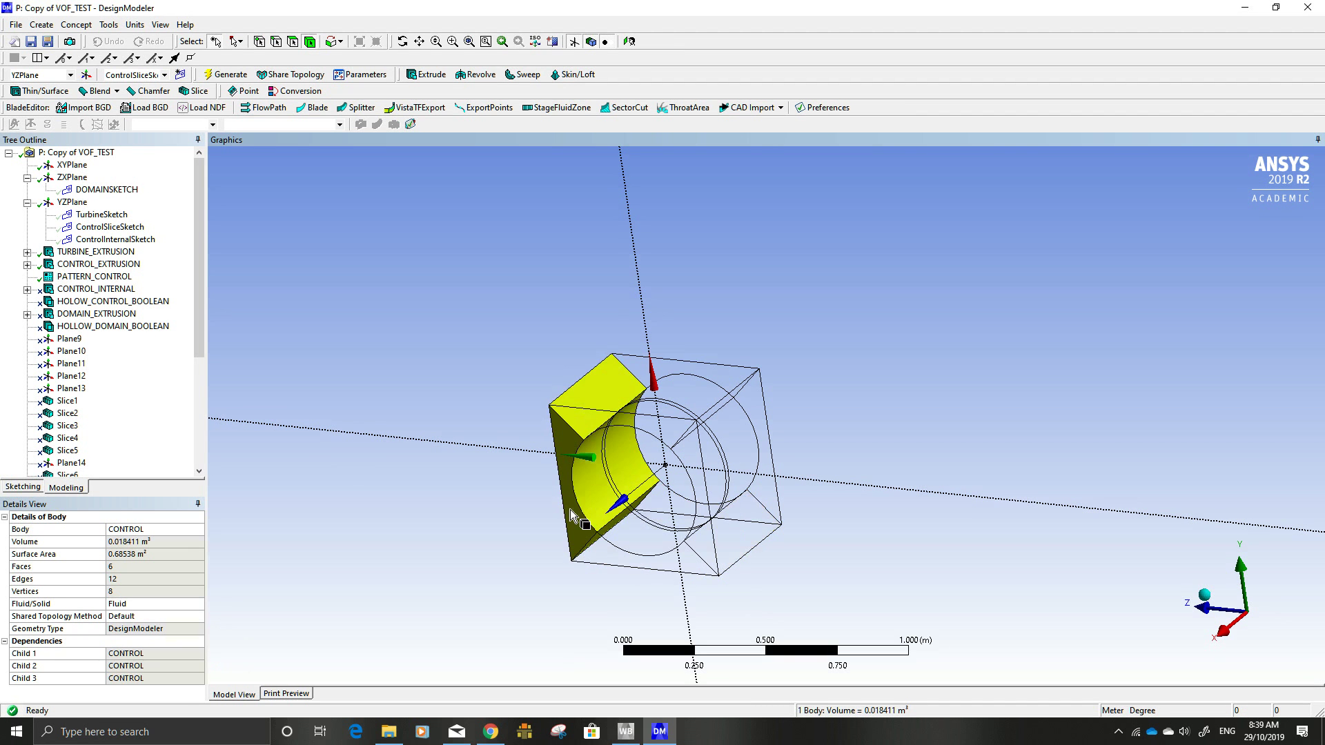
{"action": "left_click", "coordinate": [650, 469]}
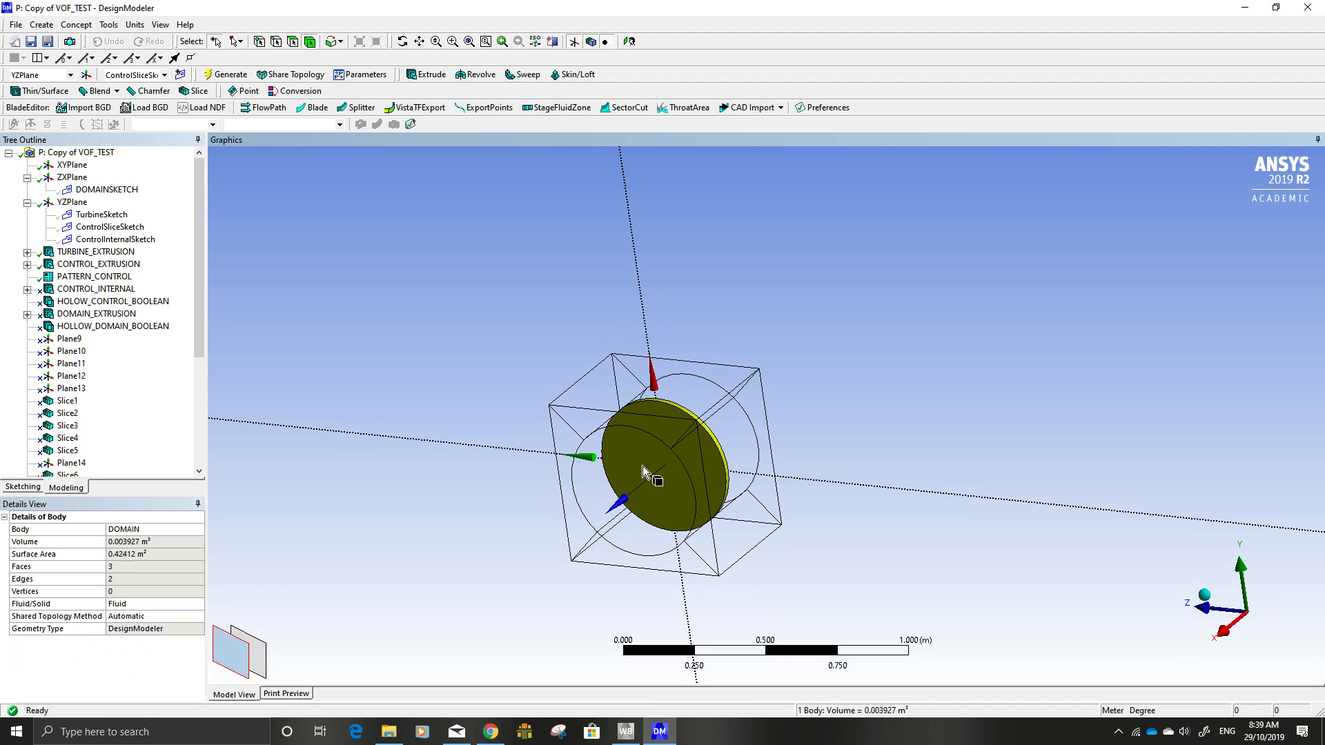
{"action": "left_click", "coordinate": [872, 456]}
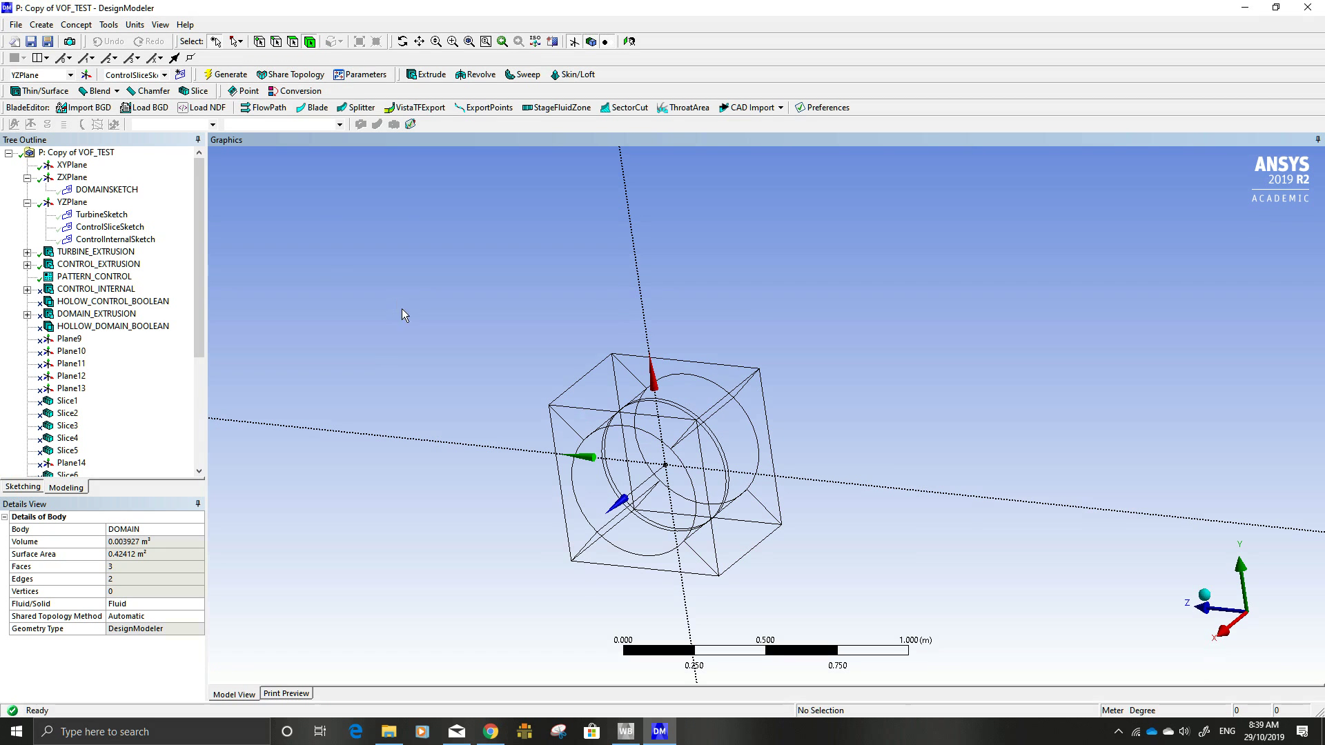
Step: Review the CONTROL_INTERNAL extrusion settings, check the surrounding control bodies, and compare its depth with that of CONTROL_EXTRUSION
{"action": "left_click", "coordinate": [104, 289]}
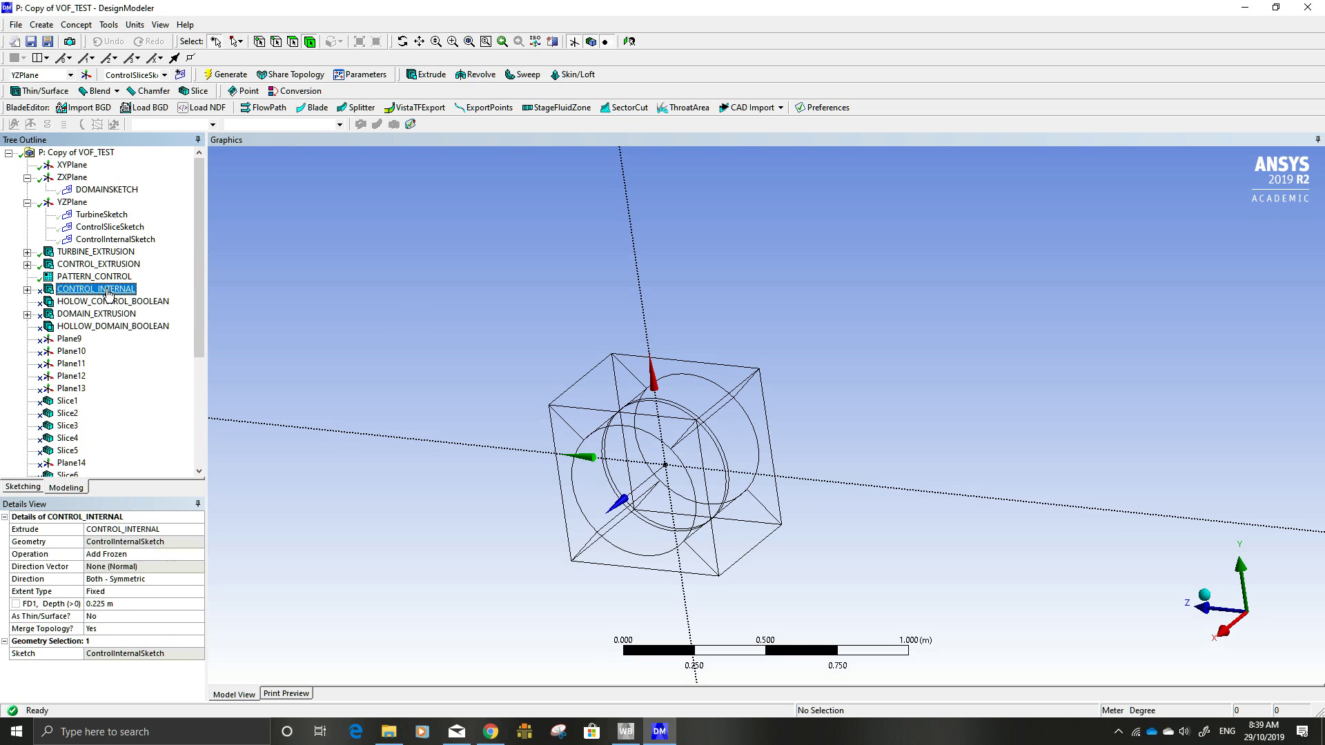
{"action": "left_click", "coordinate": [602, 486]}
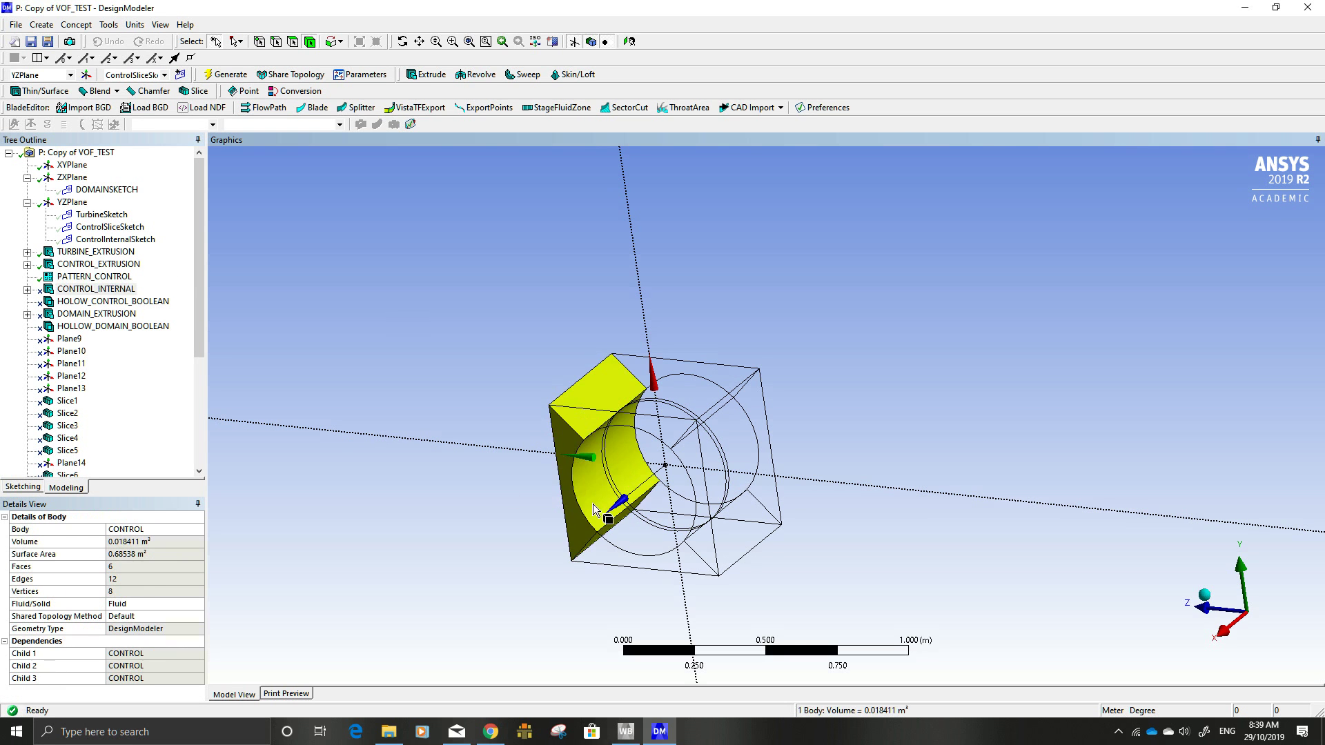
{"action": "left_click", "coordinate": [655, 464]}
{"action": "left_click", "coordinate": [720, 397]}
{"action": "left_click", "coordinate": [782, 488]}
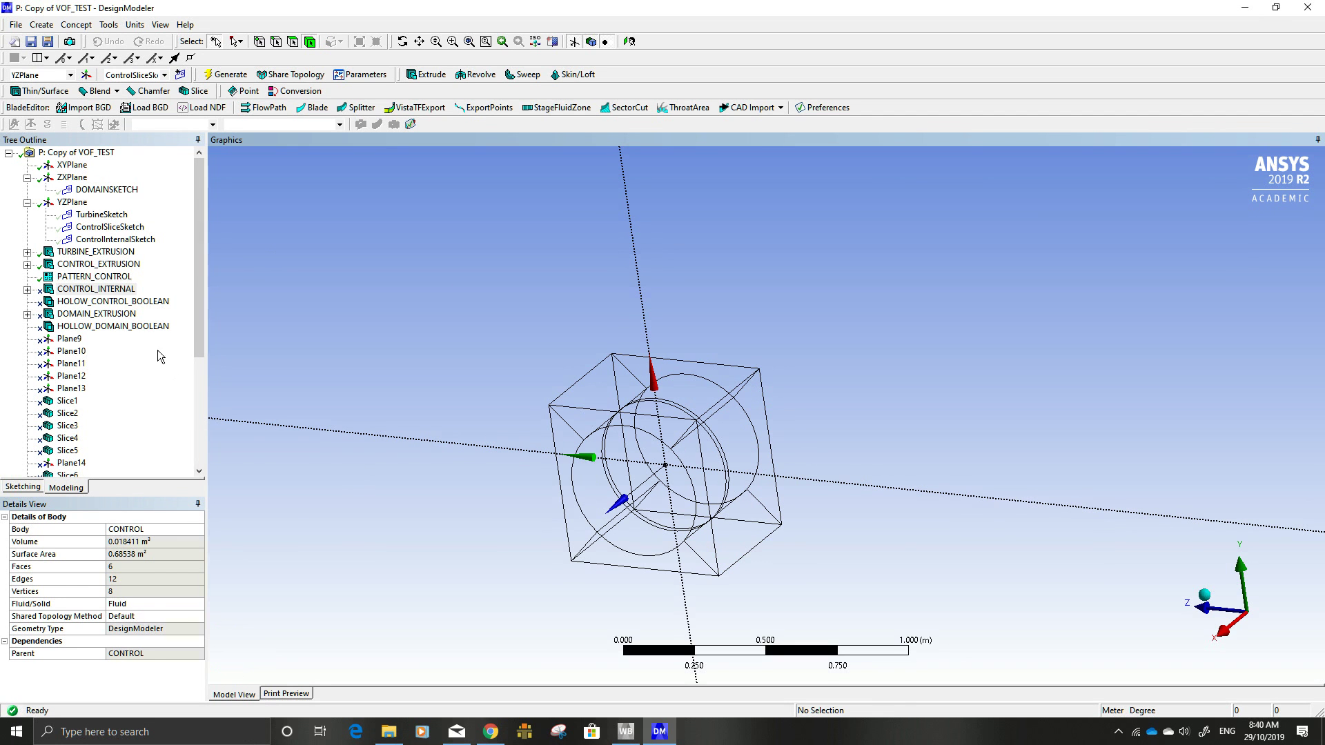
{"action": "left_click", "coordinate": [104, 289]}
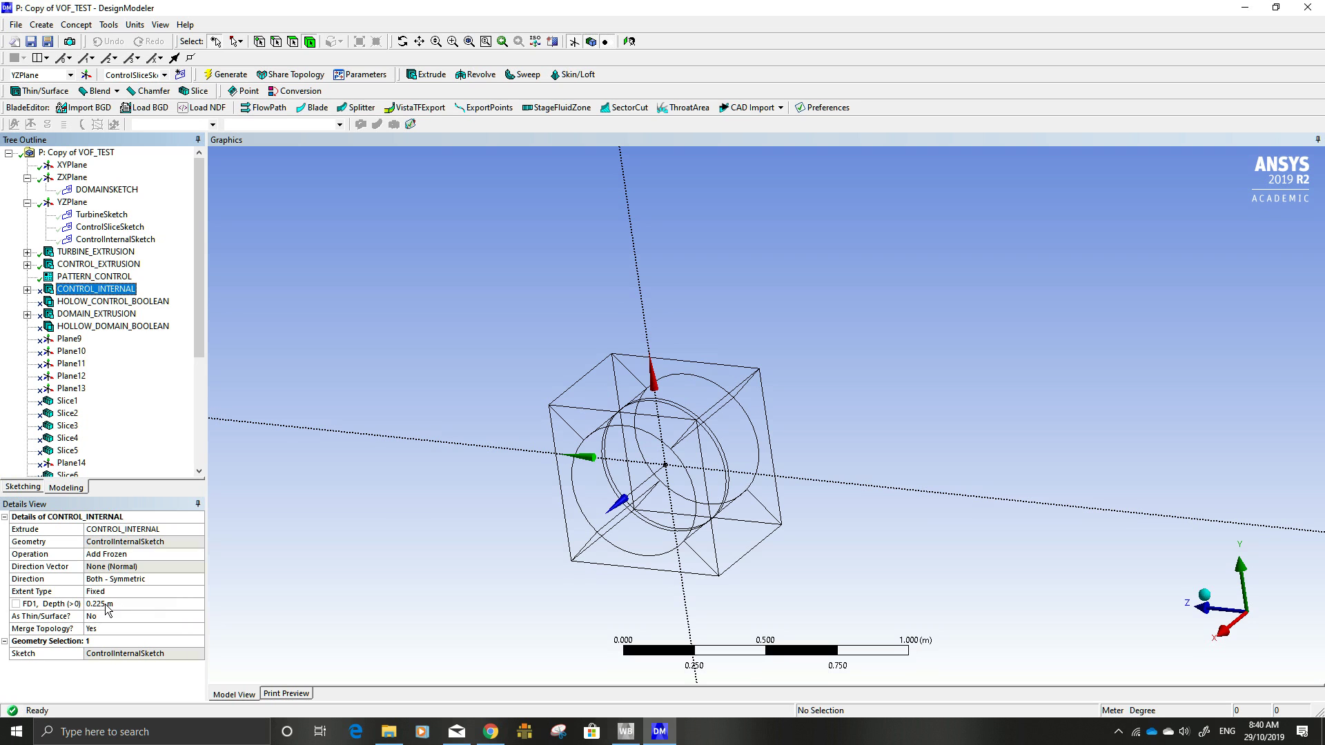
{"action": "left_click", "coordinate": [114, 265]}
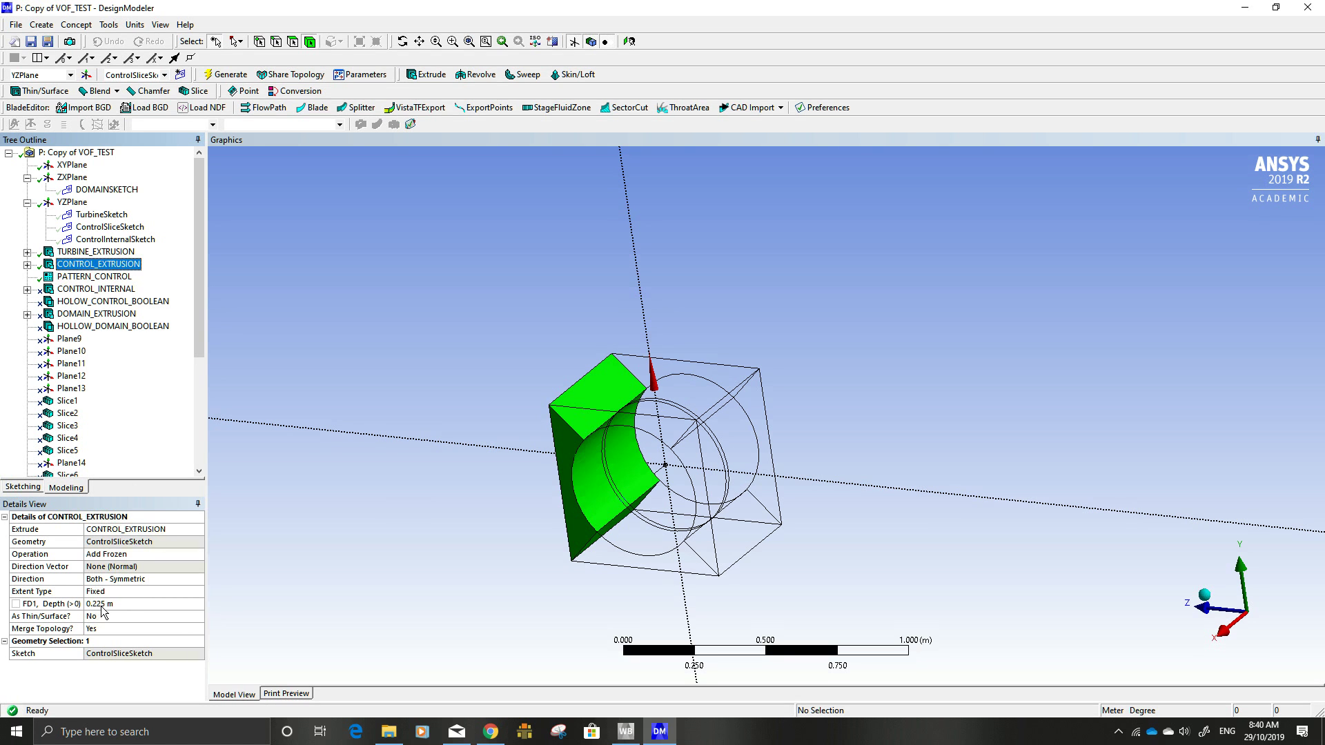
Step: Unsuppress CONTROL_INTERNAL and select the extruded inner cylinder to inspect it
{"action": "left_click", "coordinate": [126, 290]}
{"action": "right_click", "coordinate": [126, 291]}
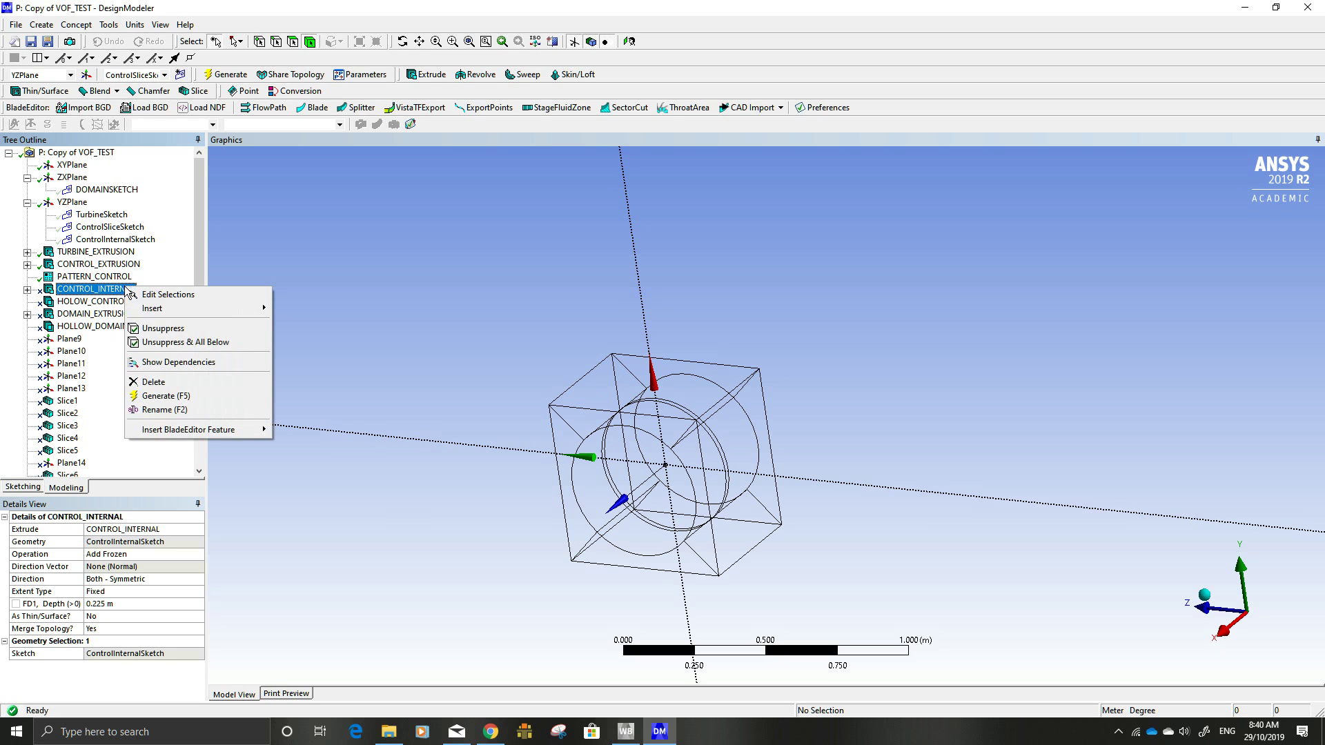
{"action": "left_click", "coordinate": [157, 330]}
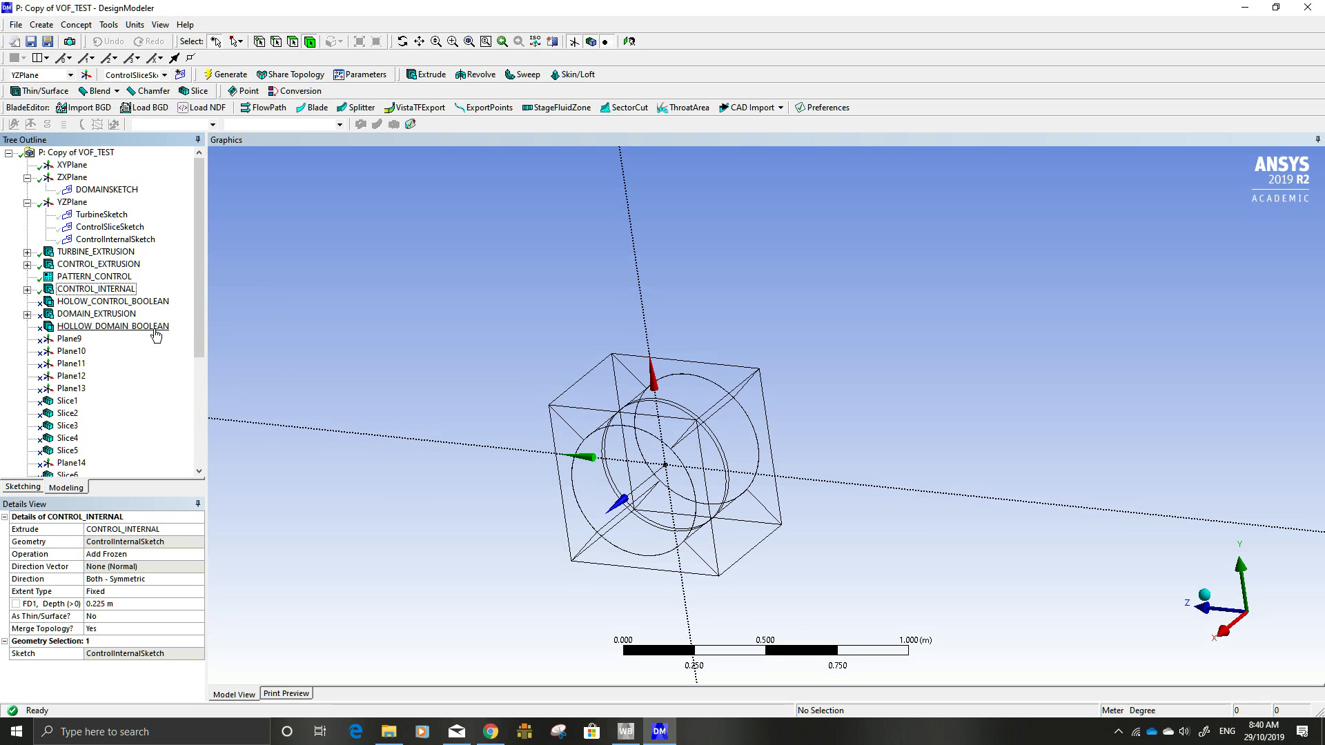
{"action": "left_click", "coordinate": [596, 480]}
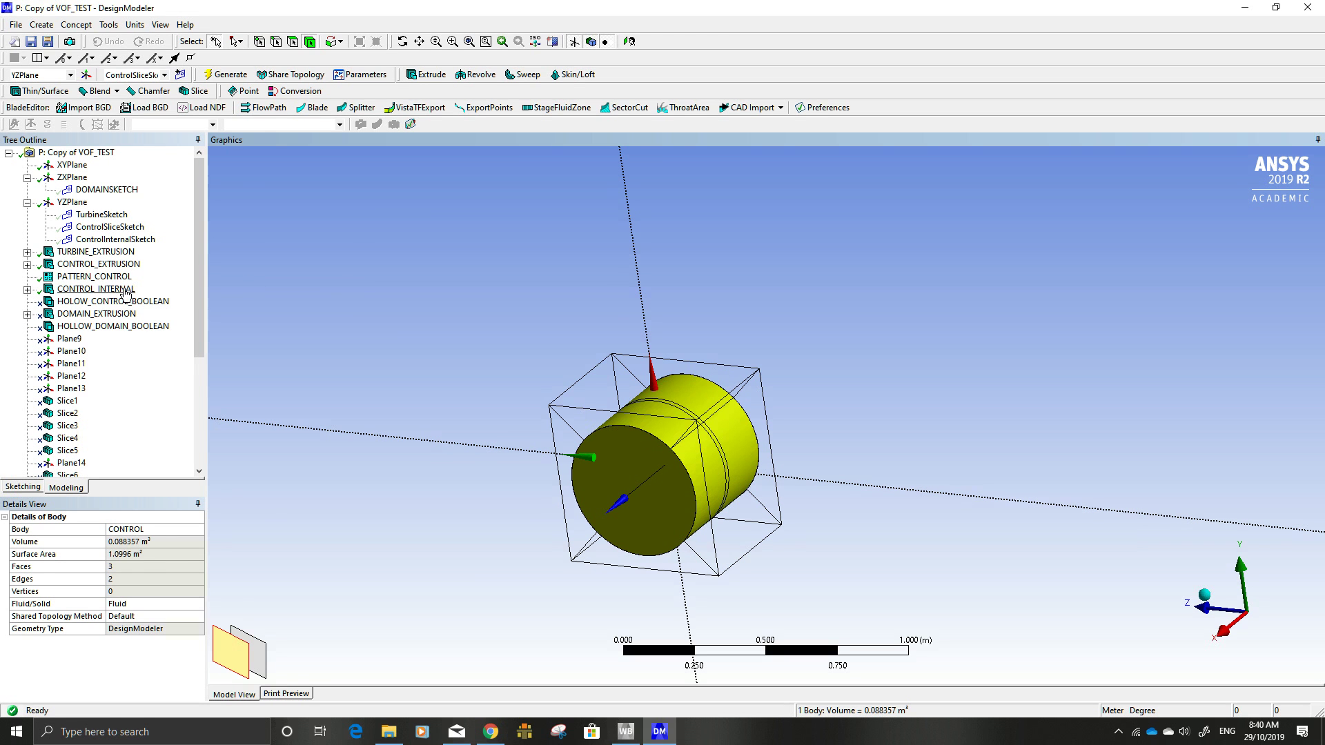
Step: Review the operation, target and tool bodies of HOLOW_CONTROL_BOOLEAN, checking the inner cylinder and the turbine disc in the model
{"action": "left_click", "coordinate": [97, 302]}
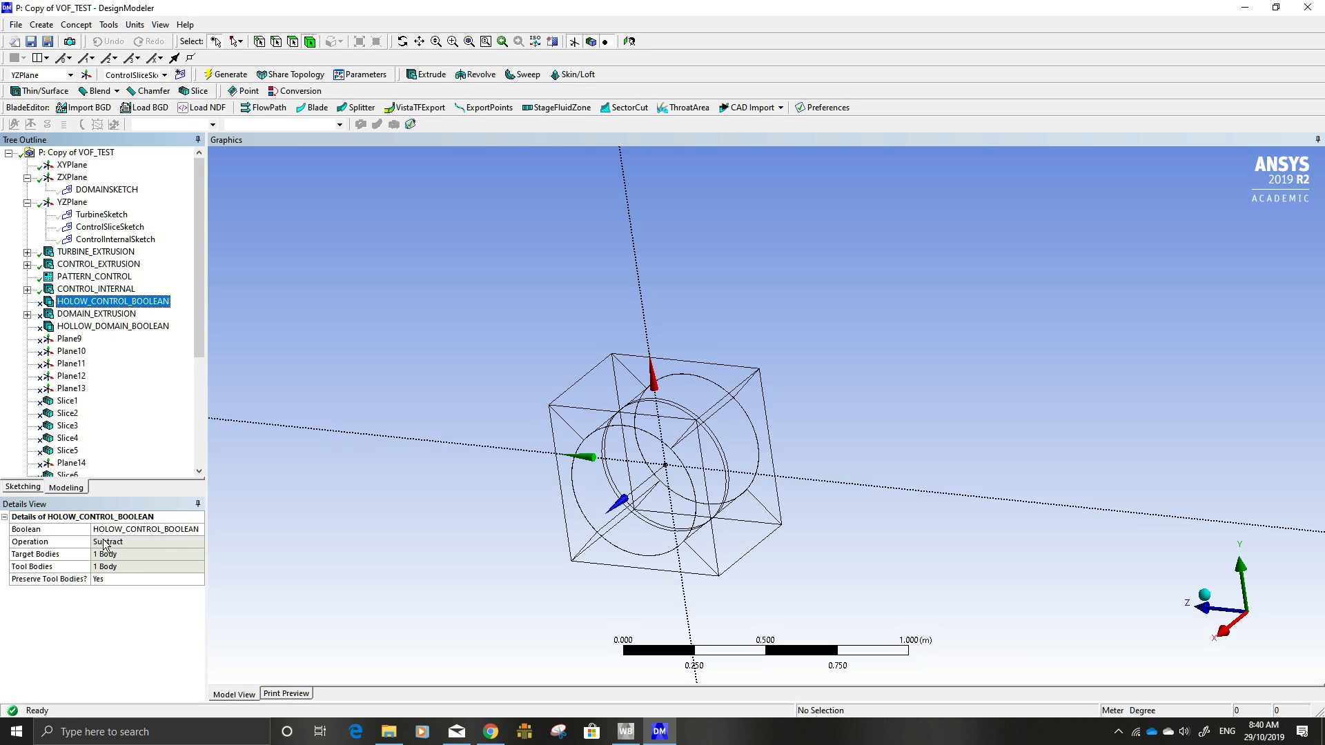
{"action": "left_click", "coordinate": [609, 479]}
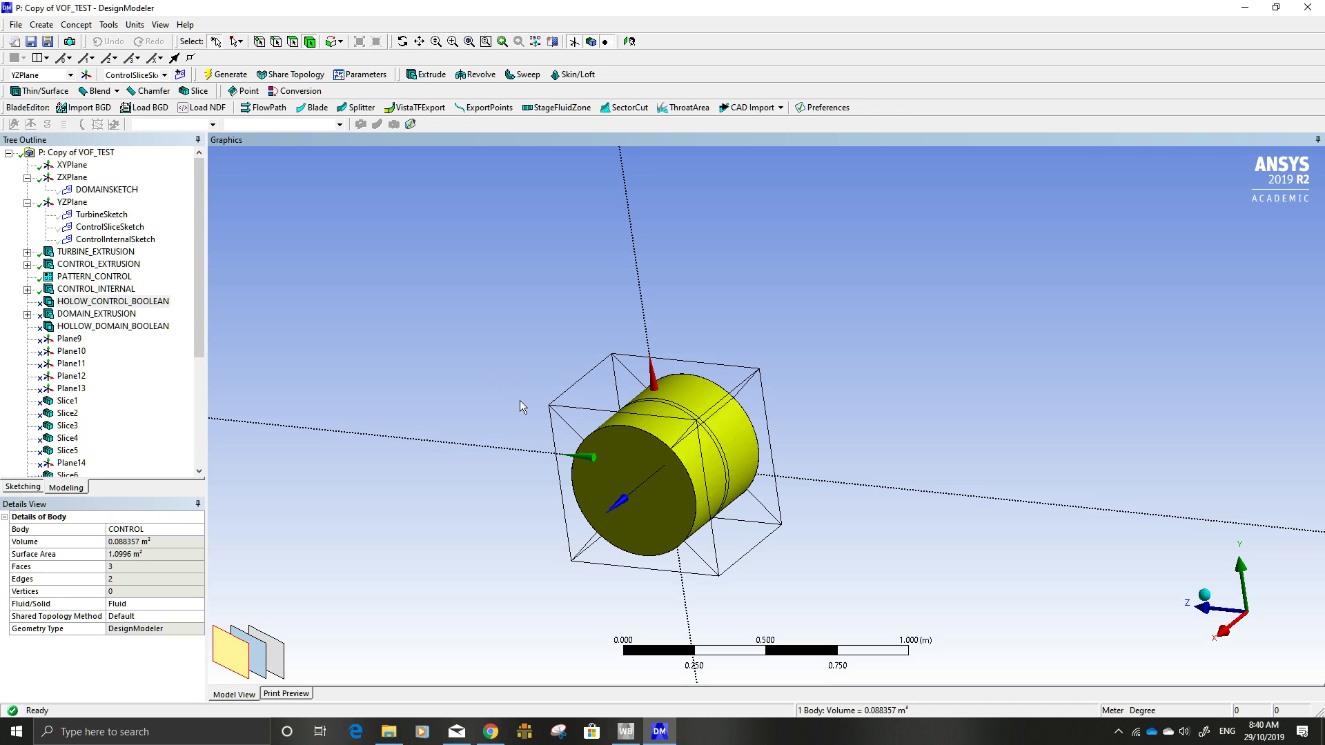
{"action": "left_click", "coordinate": [142, 302]}
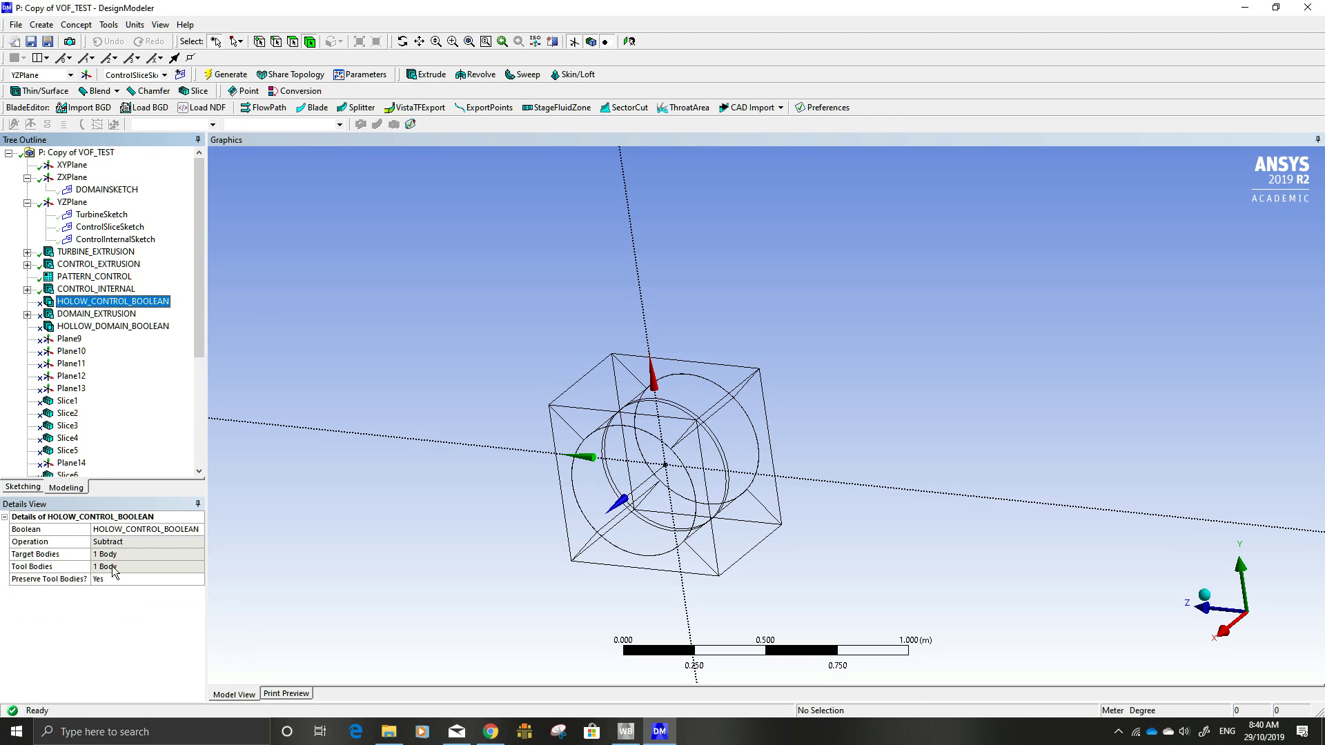
{"action": "left_click", "coordinate": [114, 252]}
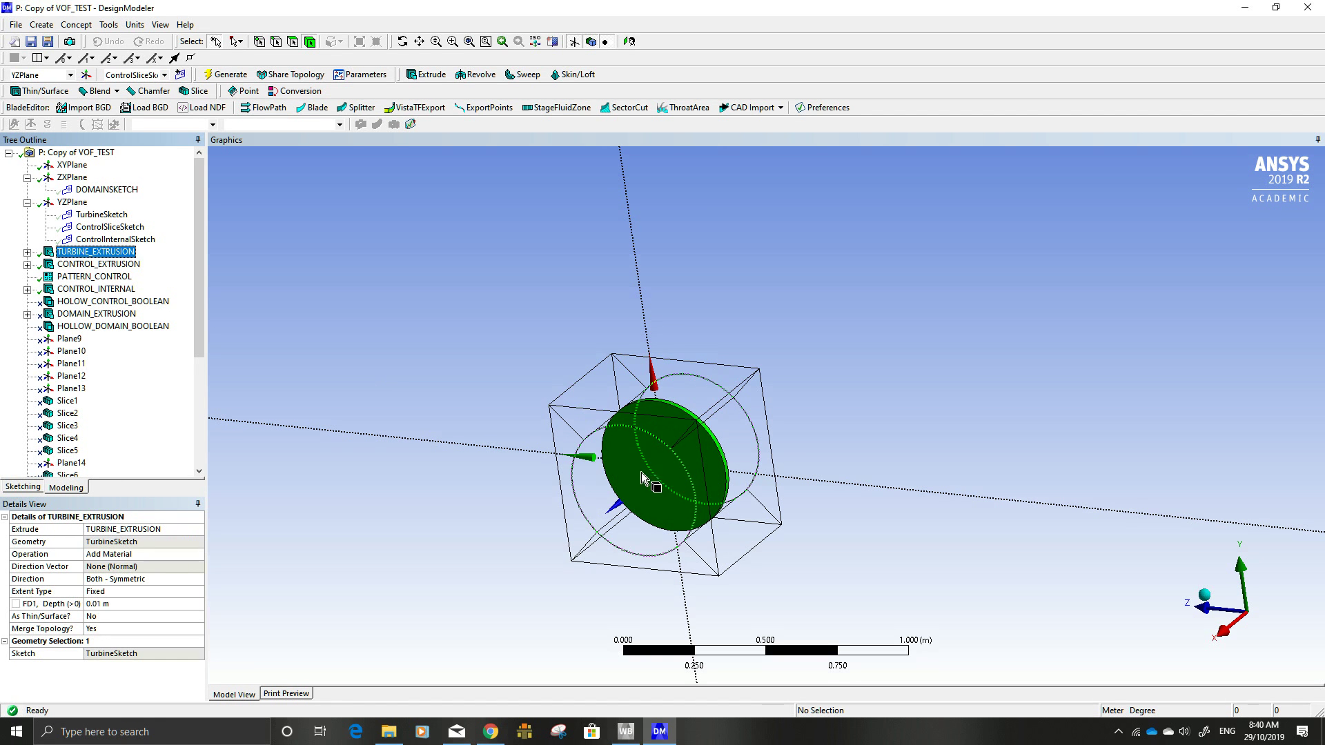
Step: Unsuppress HOLOW_CONTROL_BOOLEAN and inspect the inner control cylinders on both sides of the turbine disc, along with the disc itself
{"action": "left_click", "coordinate": [114, 302]}
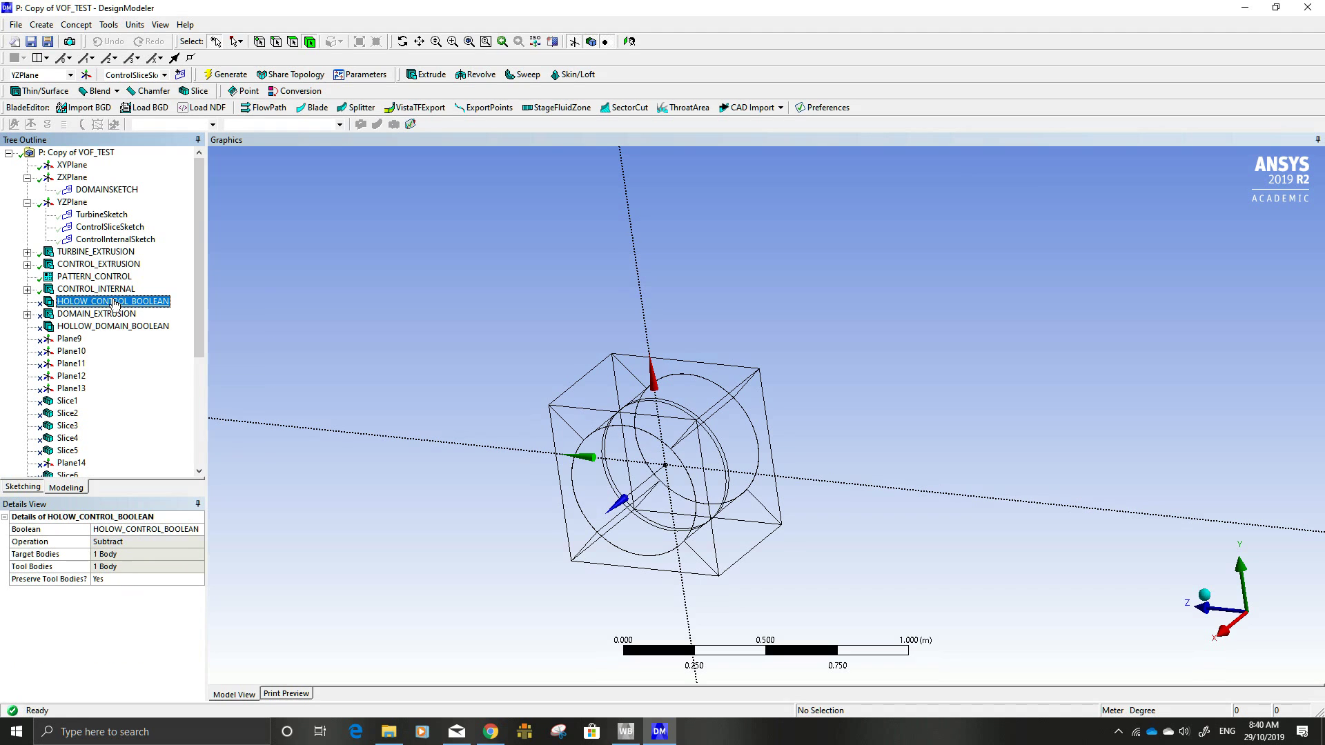
{"action": "right_click", "coordinate": [114, 303]}
{"action": "left_click", "coordinate": [146, 344]}
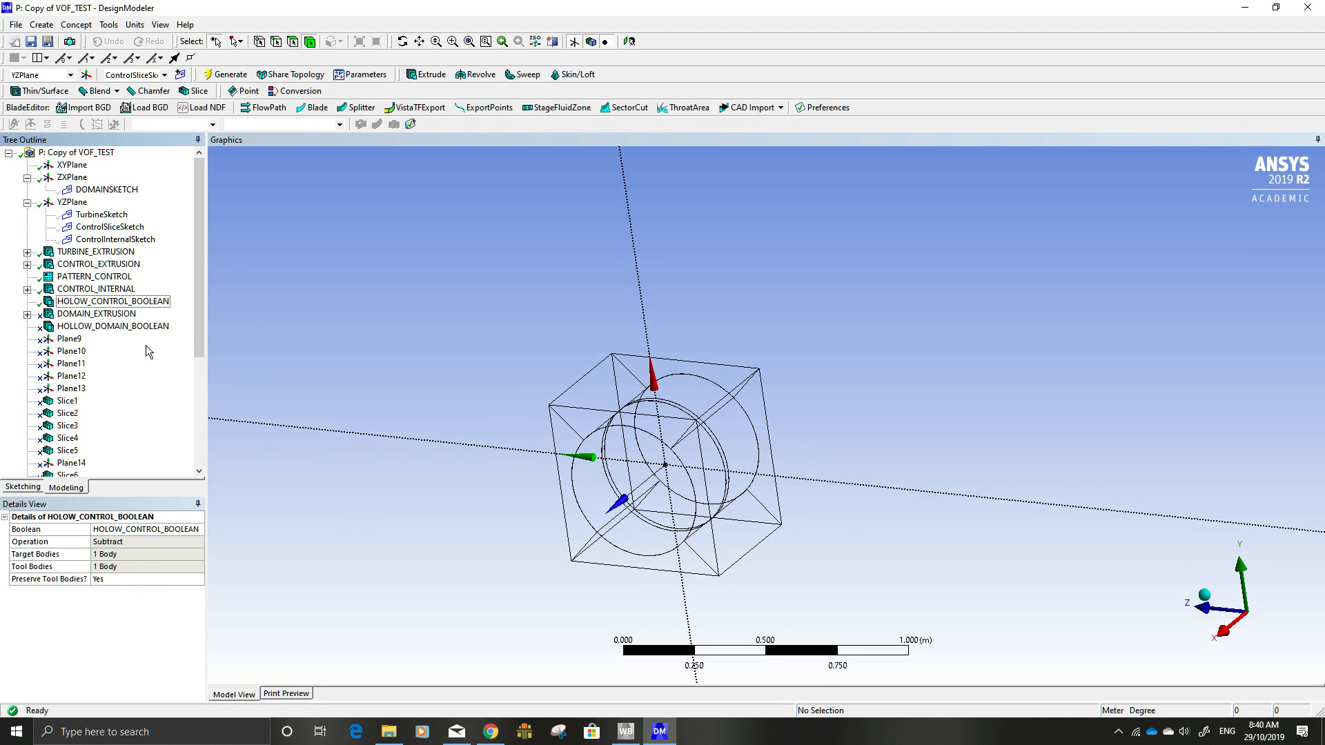
{"action": "left_click", "coordinate": [616, 458]}
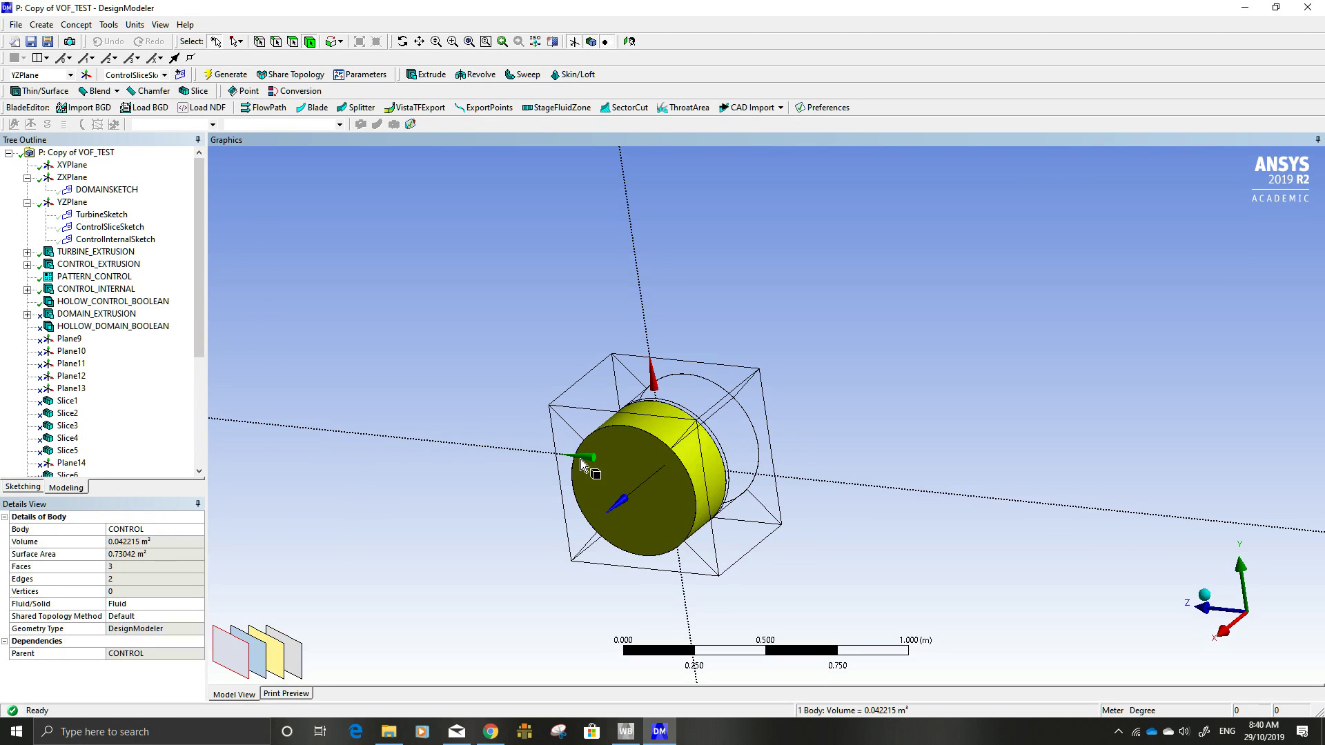
{"action": "scroll", "coordinate": [529, 467], "scroll_direction": "up", "scroll_amount": 1}
{"action": "middle_click_drag", "start_coordinate": [527, 464], "coordinate": [291, 457]}
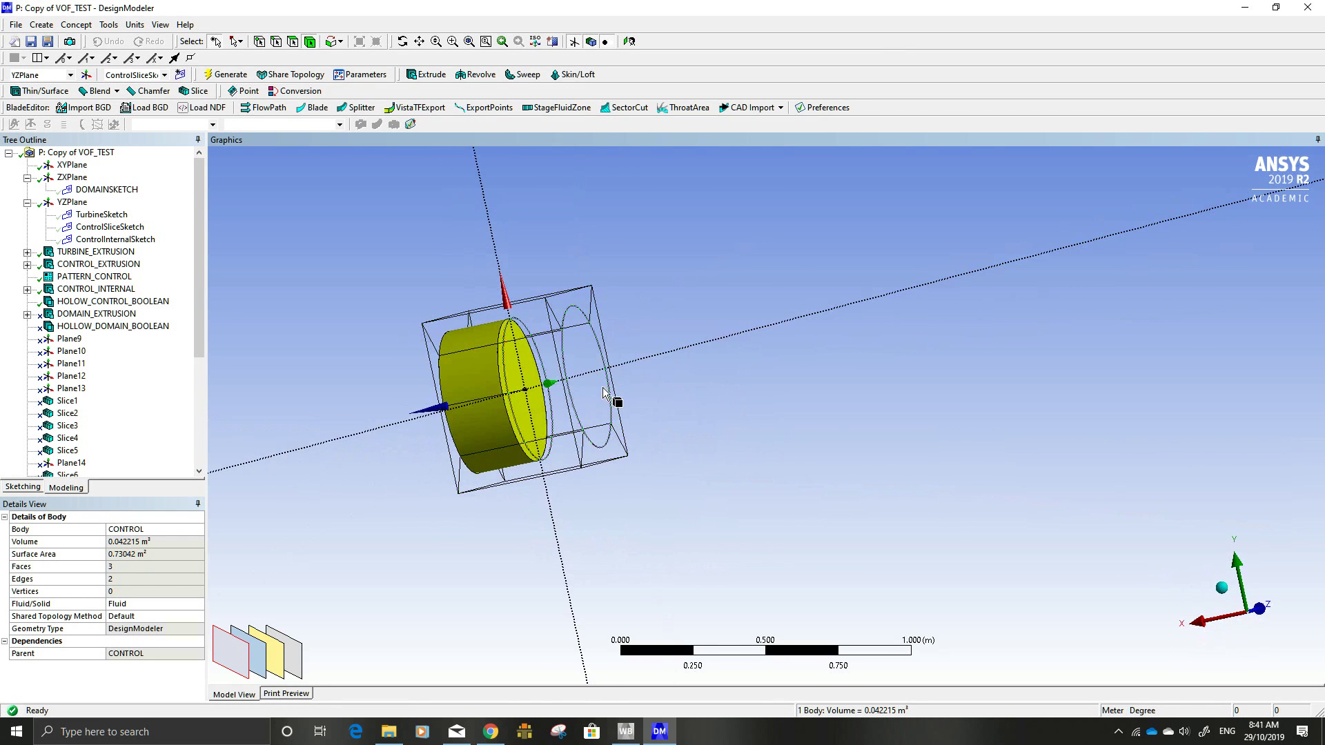
{"action": "left_click", "coordinate": [586, 376]}
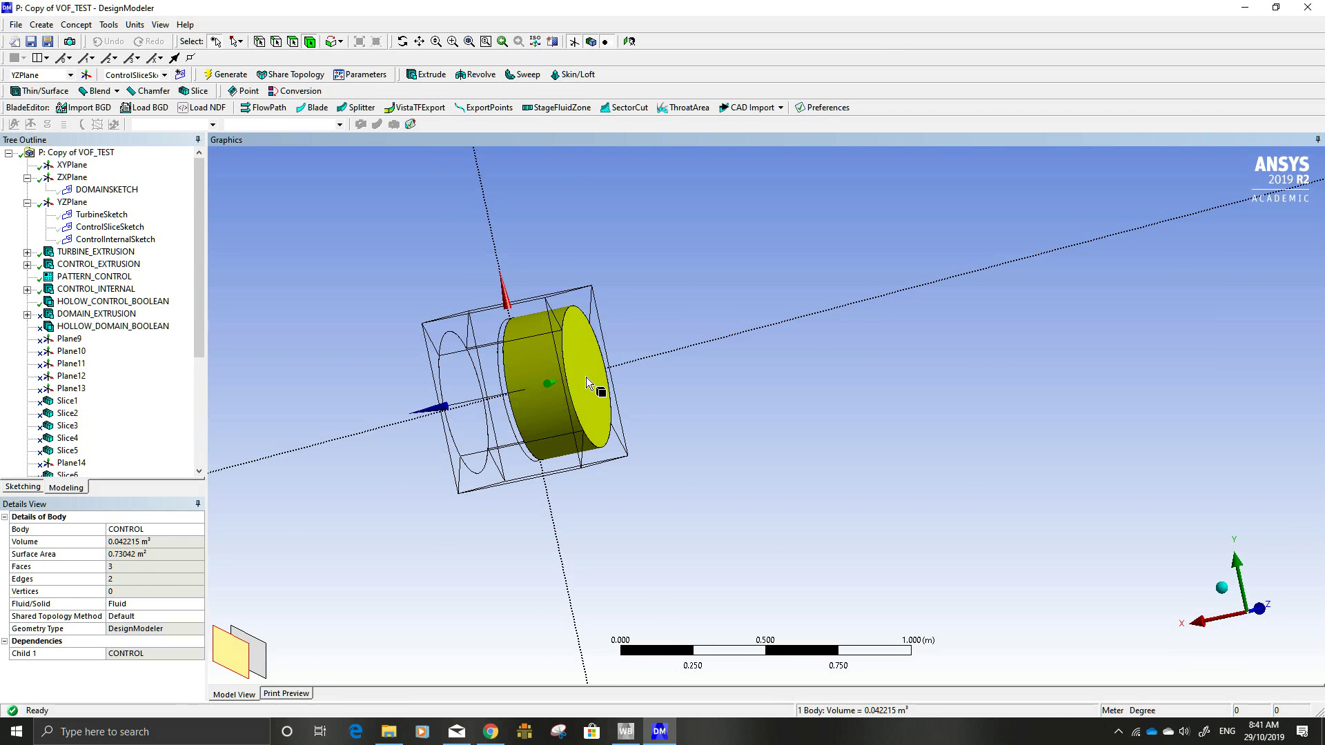
{"action": "left_click", "coordinate": [113, 254]}
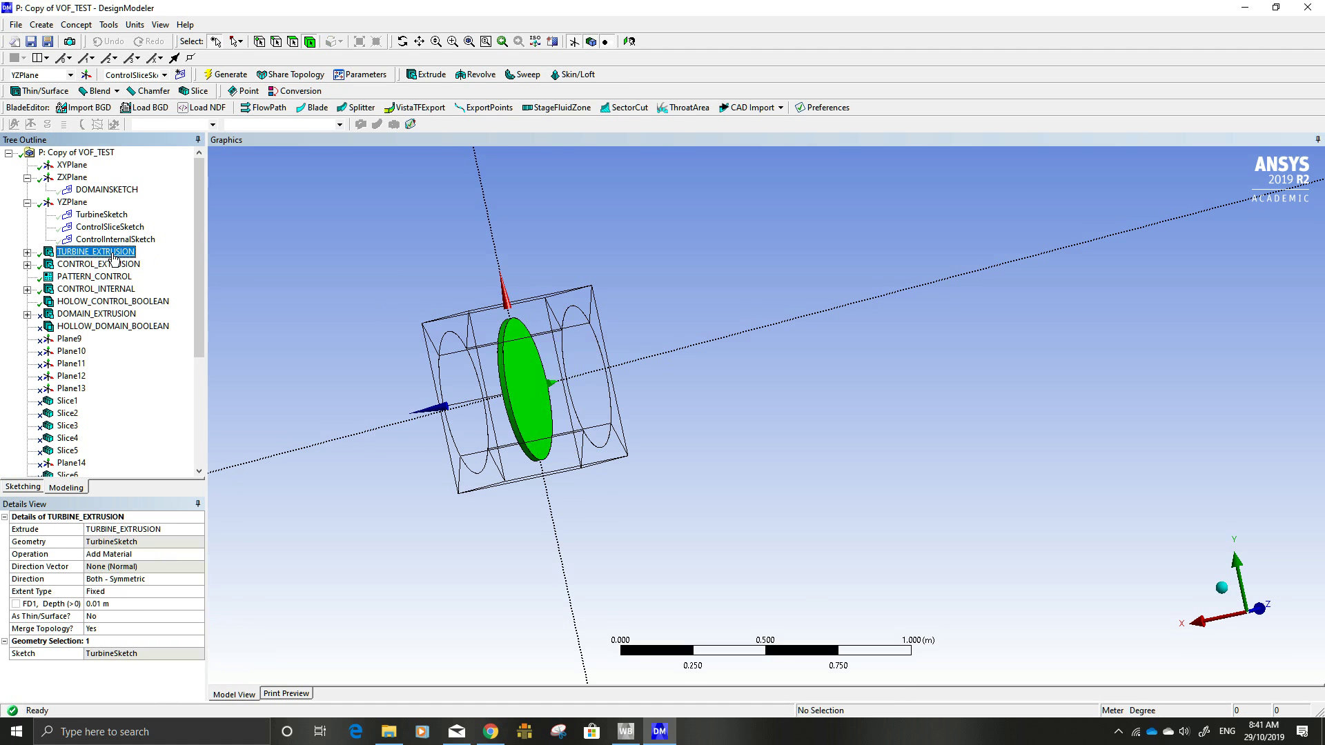
{"action": "middle_click_drag", "start_coordinate": [333, 343], "coordinate": [469, 367]}
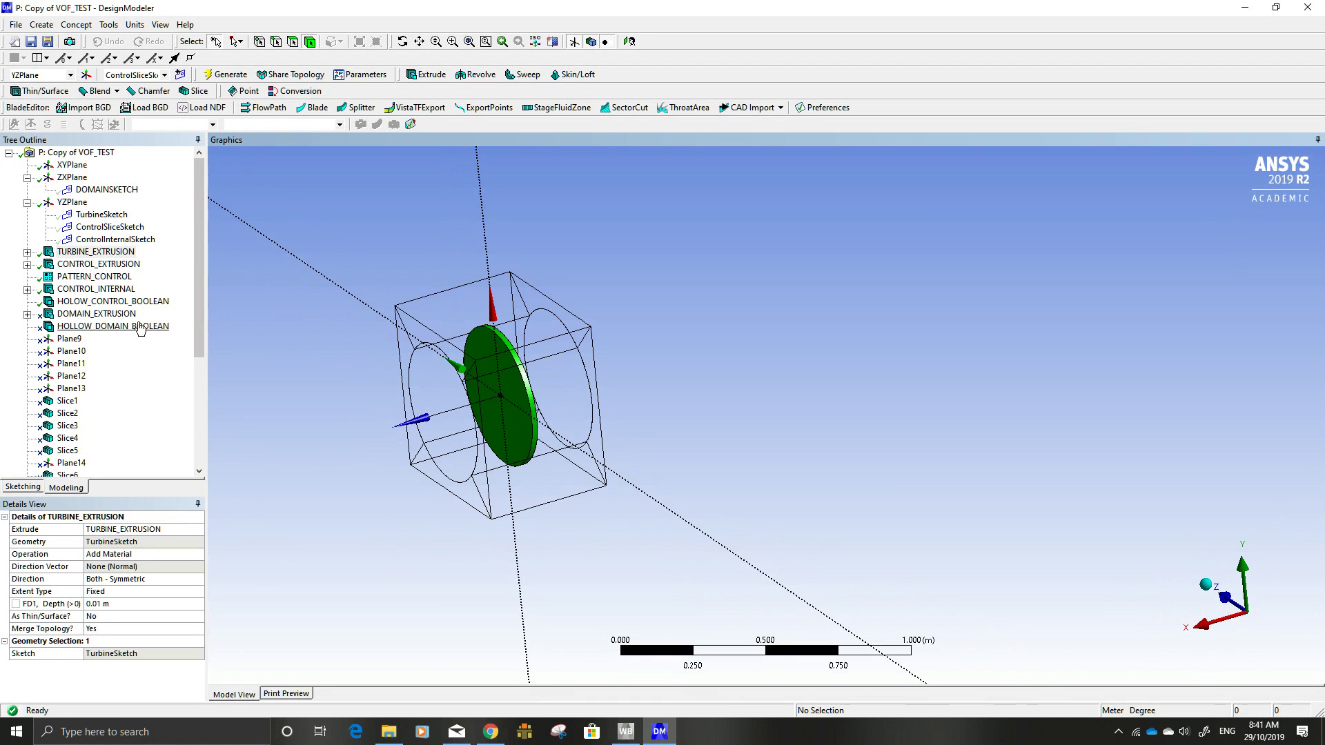
Step: Show DOMAINSKETCH on the ZXPlane and review the domain rectangle with its dimensions around the turbine
{"action": "left_click", "coordinate": [128, 190]}
{"action": "scroll", "coordinate": [566, 446], "scroll_direction": "down", "scroll_amount": 4}
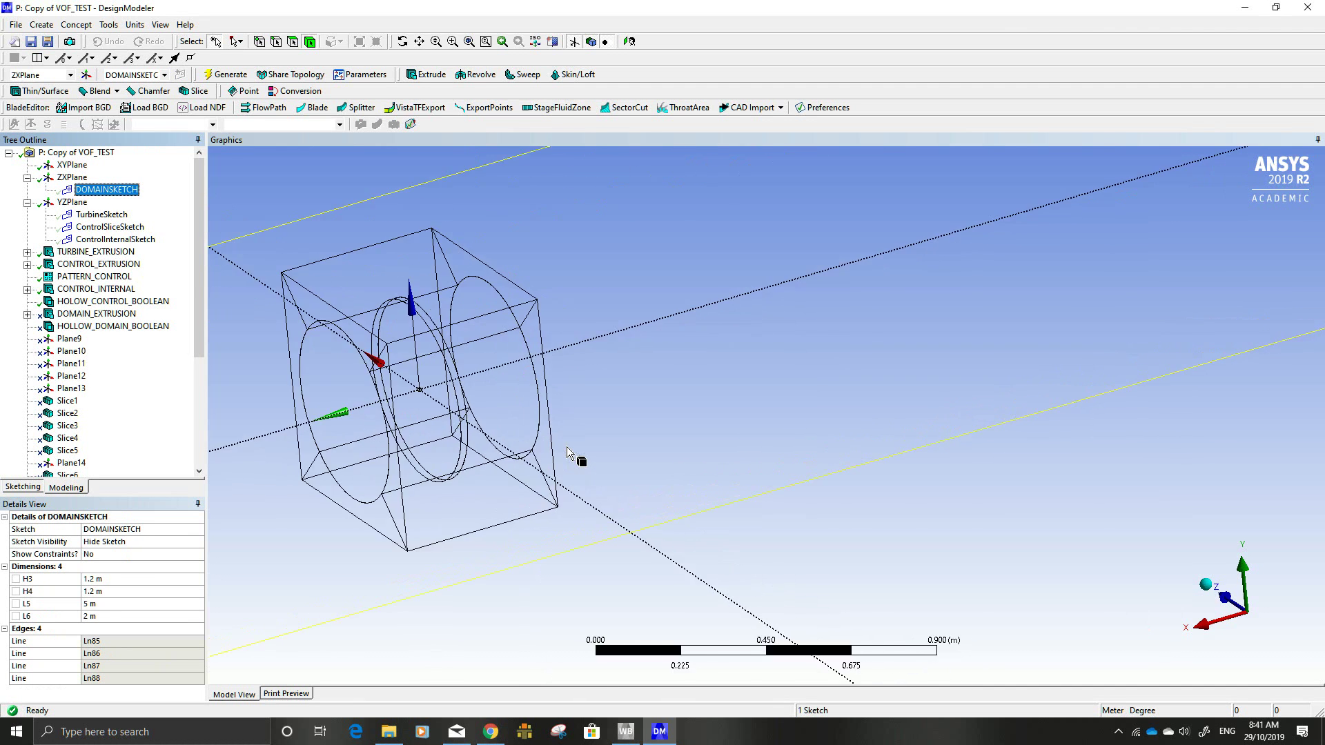
{"action": "scroll", "coordinate": [566, 446], "scroll_direction": "down", "scroll_amount": 5}
{"action": "mouse_move", "coordinate": [566, 446]}
{"action": "middle_mouse_down"}
{"action": "mouse_move", "coordinate": [608, 511]}
{"action": "mouse_move", "coordinate": [603, 485]}
{"action": "middle_mouse_up"}
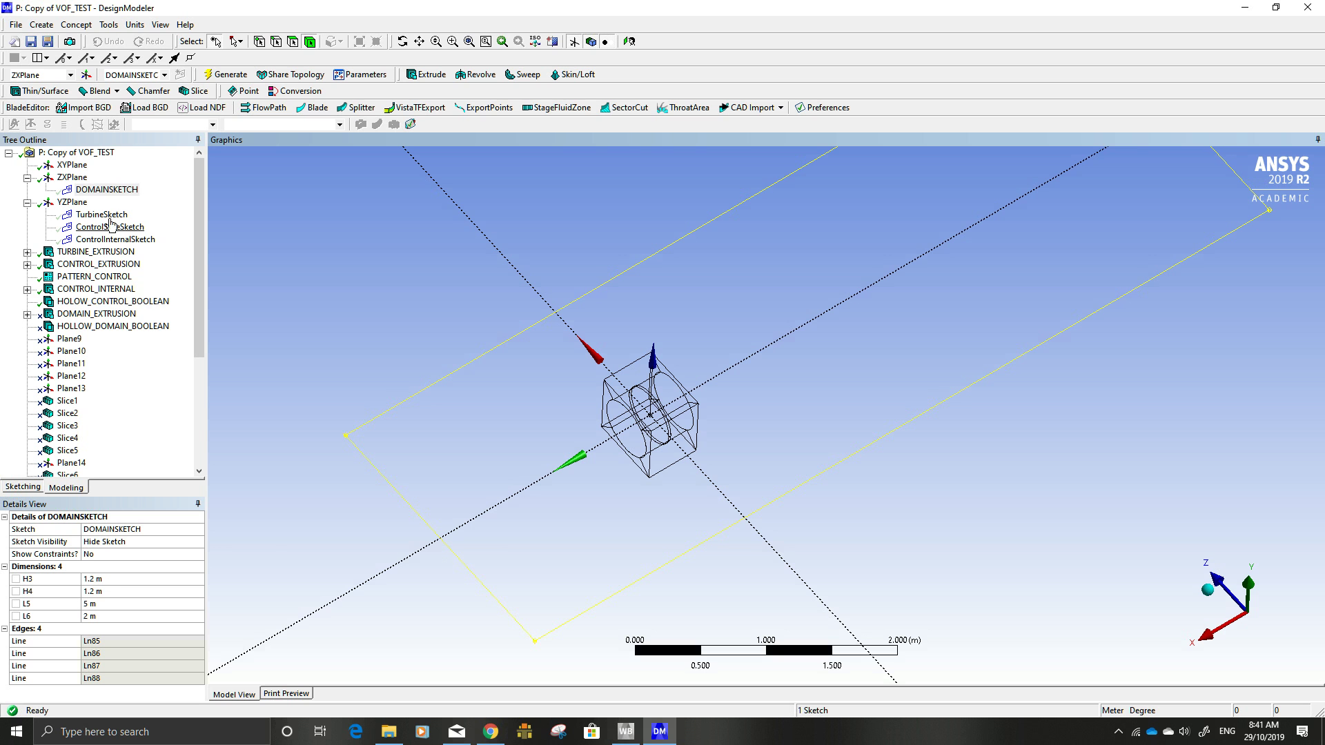
{"action": "right_click", "coordinate": [110, 193]}
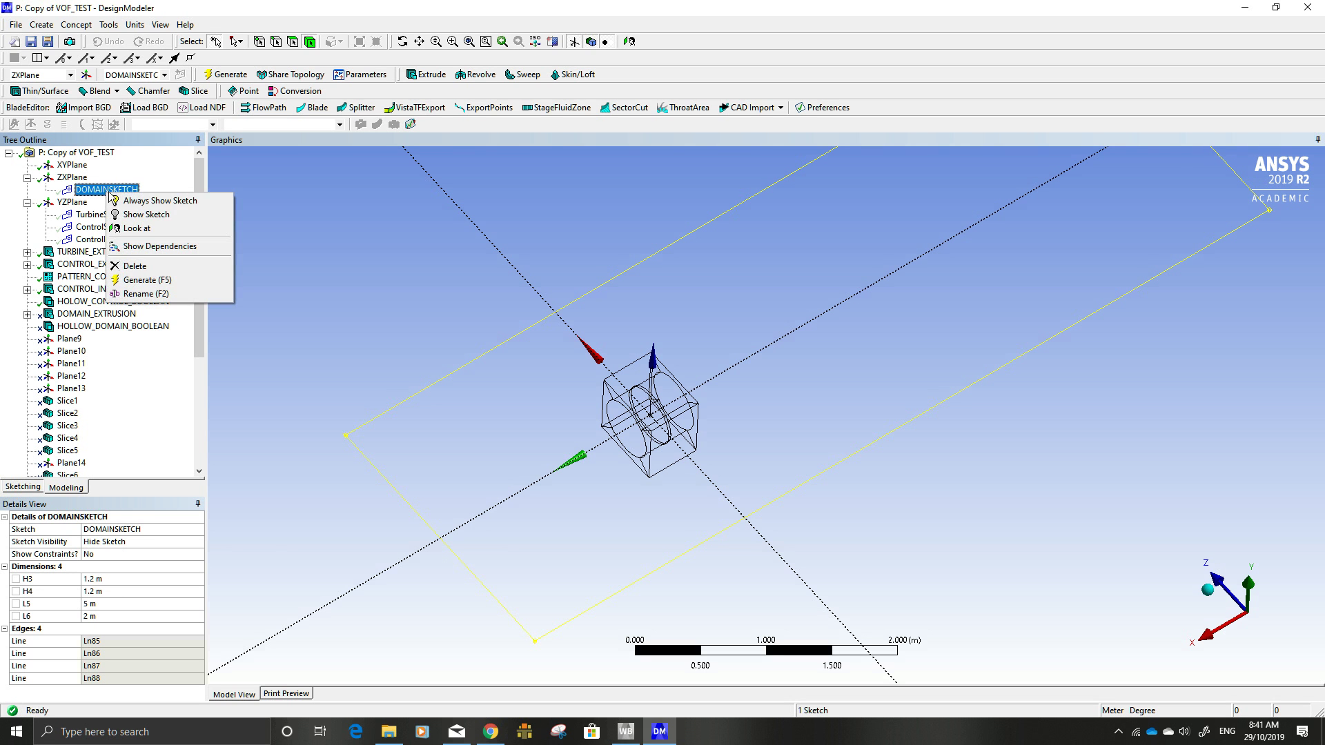
{"action": "left_click", "coordinate": [147, 214]}
{"action": "scroll", "coordinate": [504, 437], "scroll_direction": "up", "scroll_amount": 2}
{"action": "scroll", "coordinate": [503, 437], "scroll_direction": "down", "scroll_amount": 5}
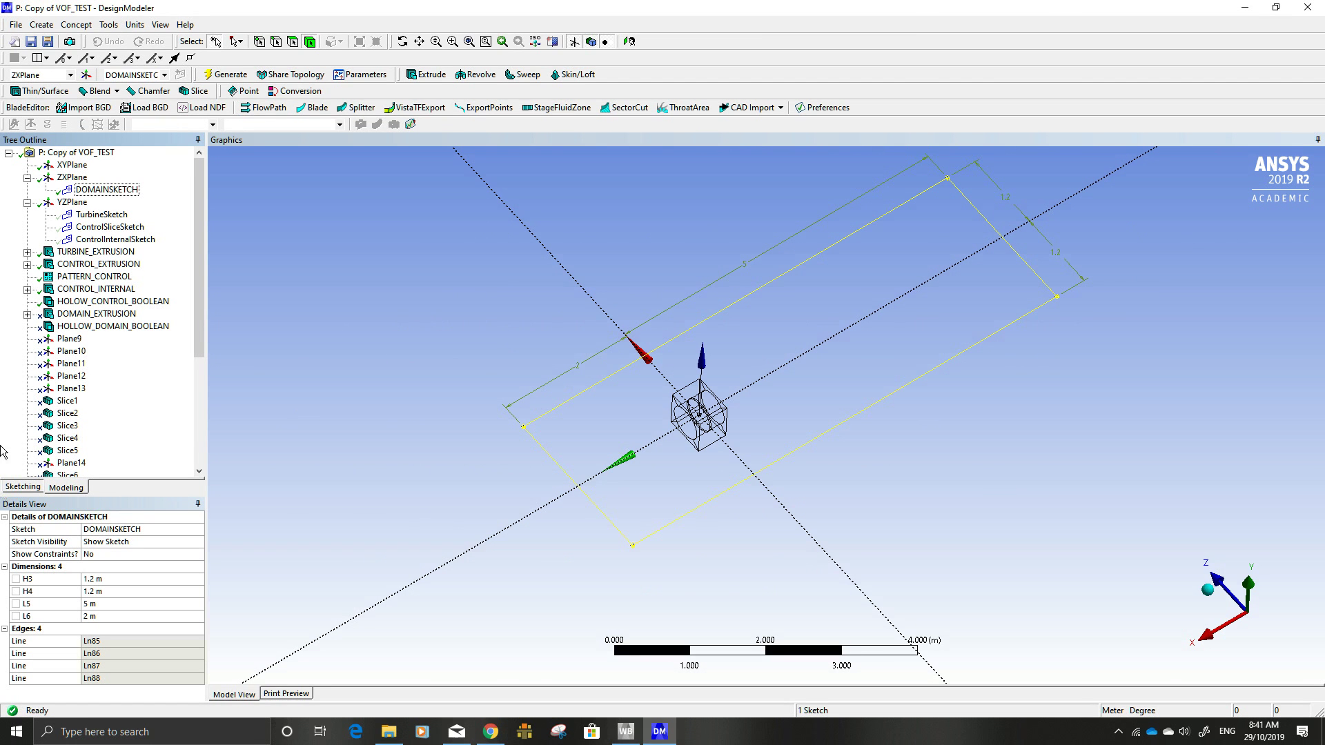
{"action": "left_click", "coordinate": [13, 487]}
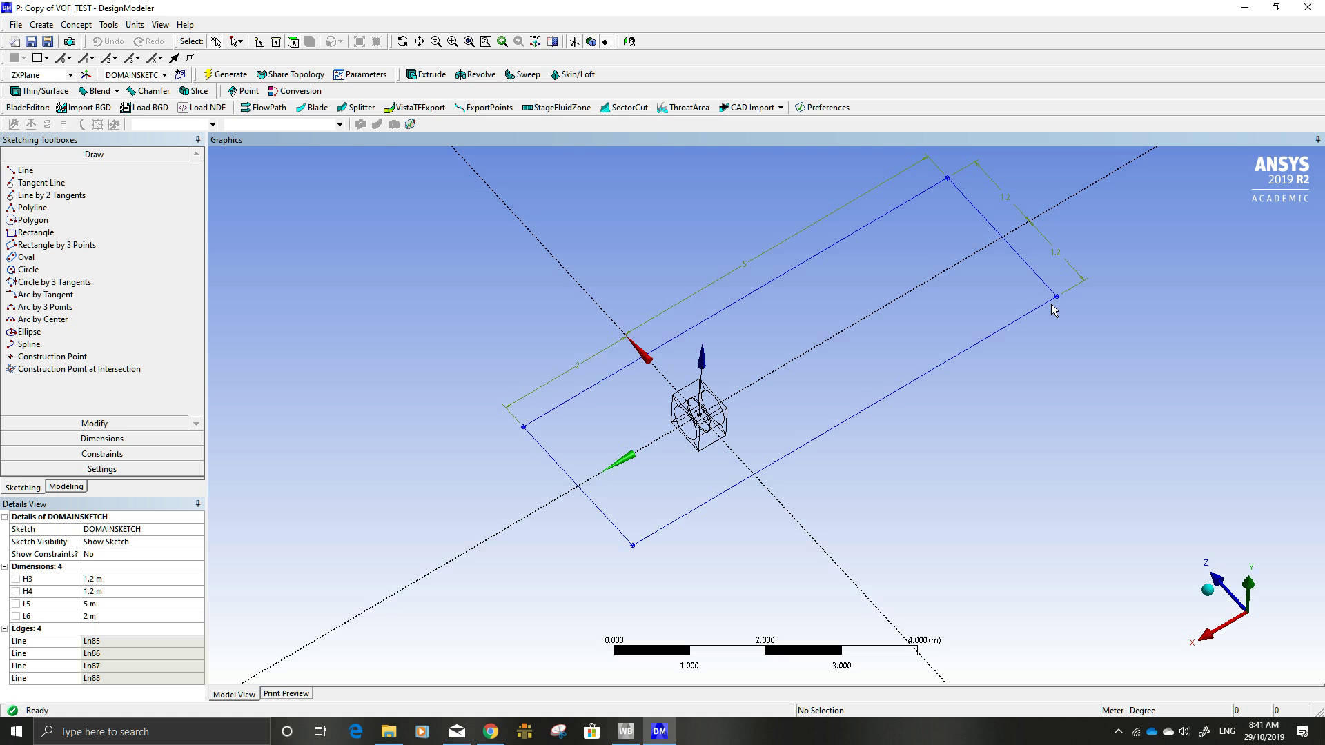
{"action": "left_click", "coordinate": [77, 487]}
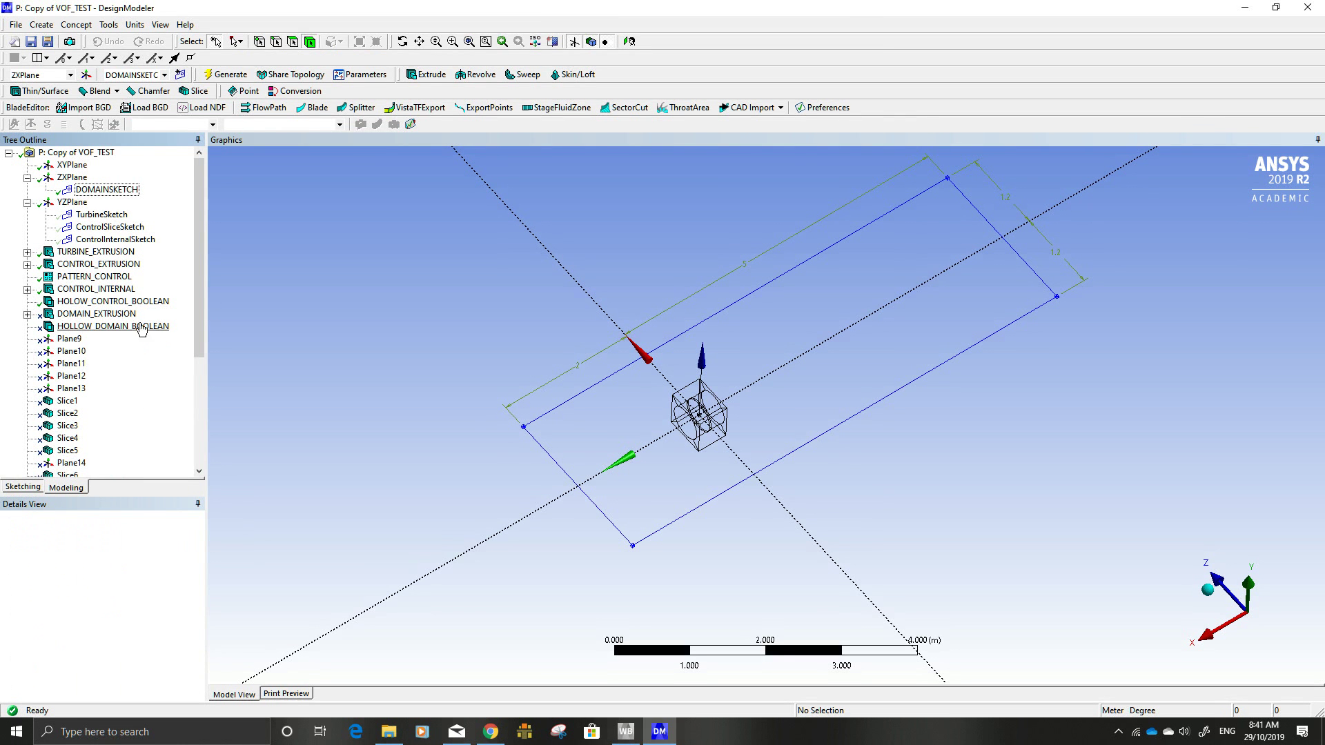
Step: Unsuppress DOMAIN_EXTRUSION, select the extruded domain body to inspect it, and clear the selection
{"action": "right_click", "coordinate": [113, 316]}
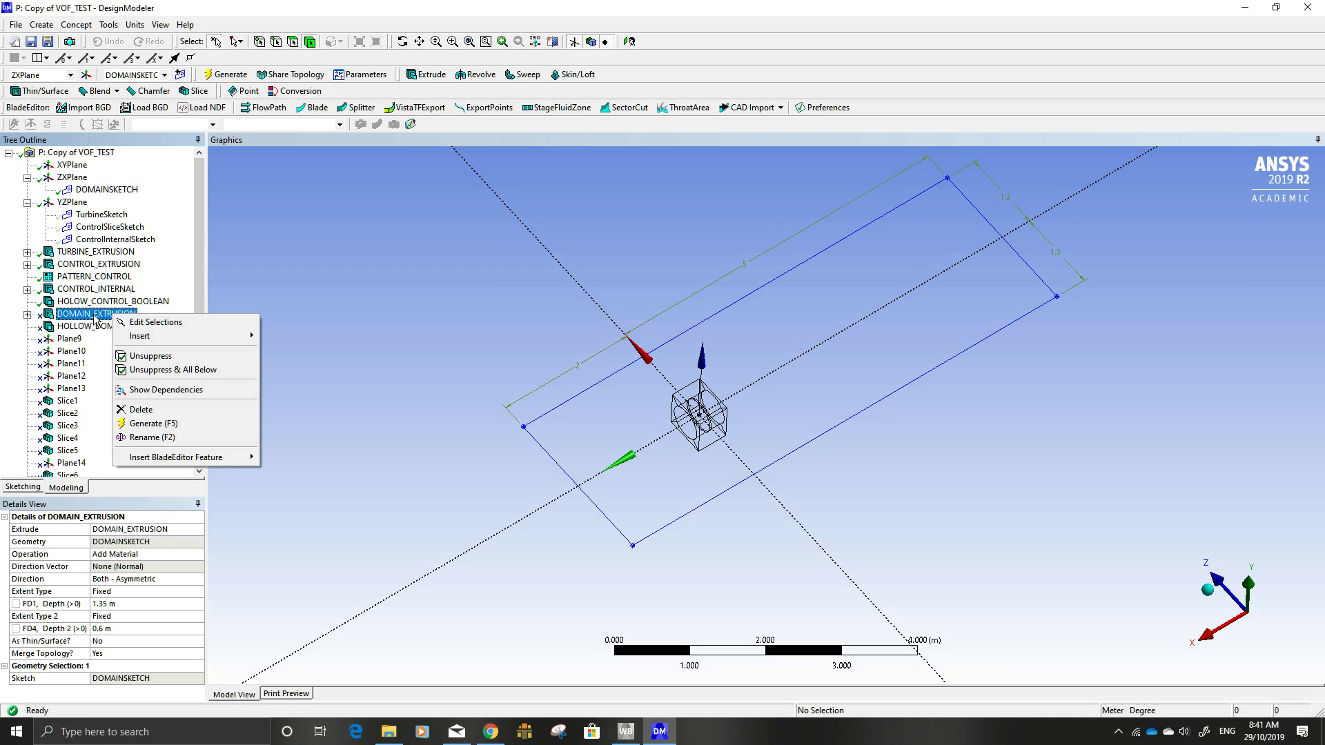
{"action": "left_click", "coordinate": [140, 356]}
{"action": "middle_click_drag", "start_coordinate": [475, 472], "coordinate": [515, 437]}
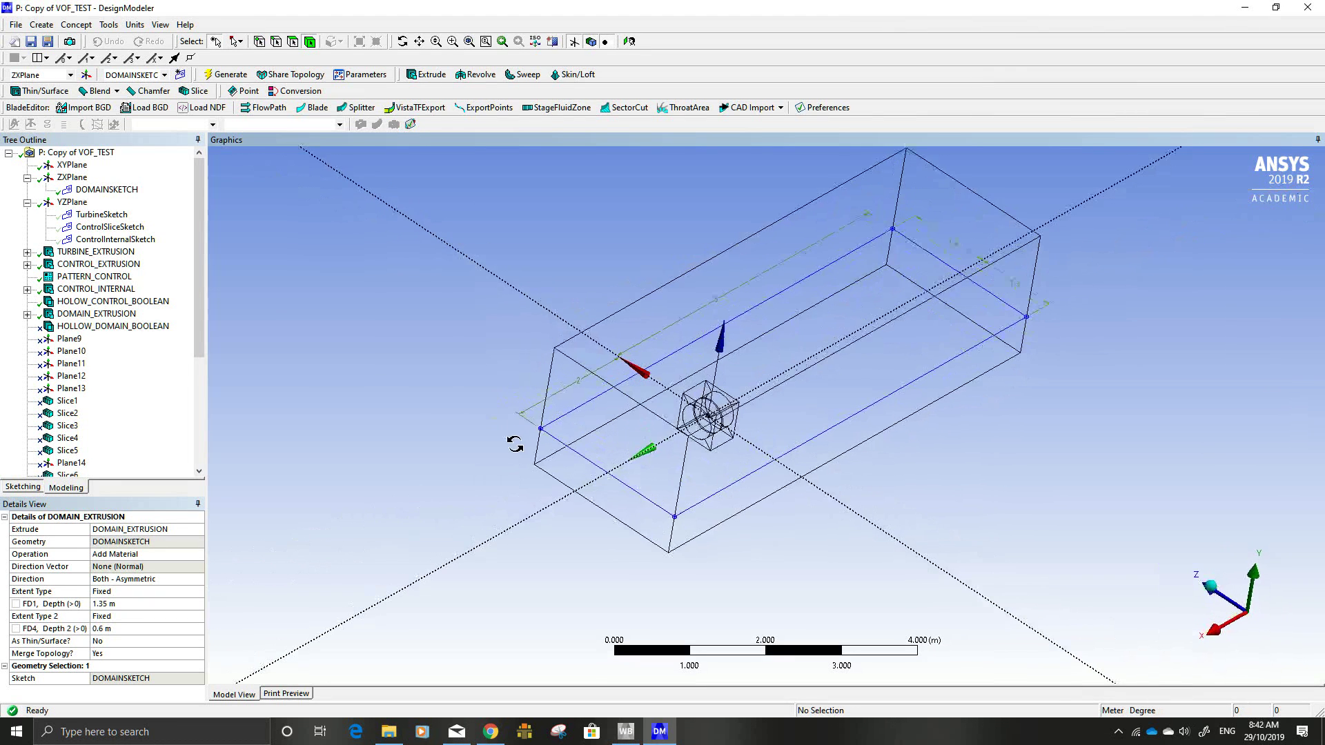
{"action": "left_click", "coordinate": [570, 424]}
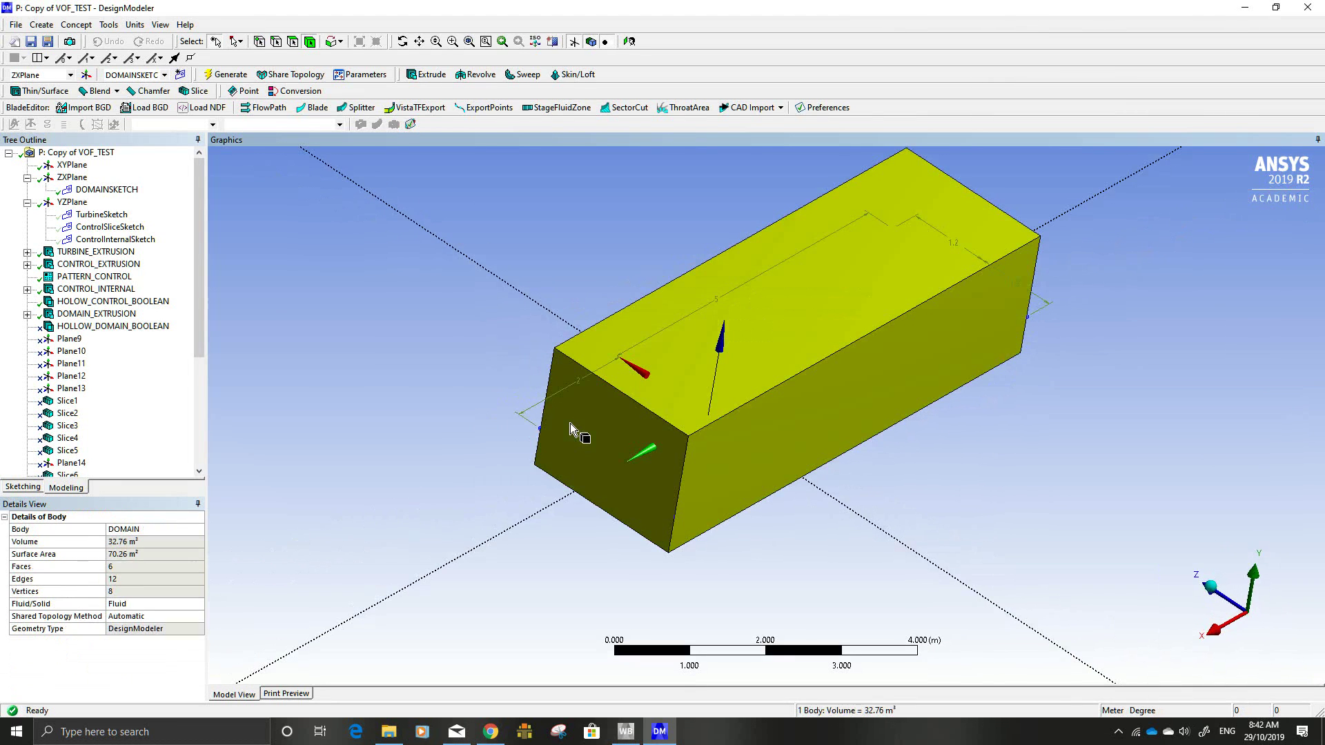
{"action": "left_click", "coordinate": [433, 430]}
{"action": "middle_click_drag", "start_coordinate": [433, 432], "coordinate": [521, 409]}
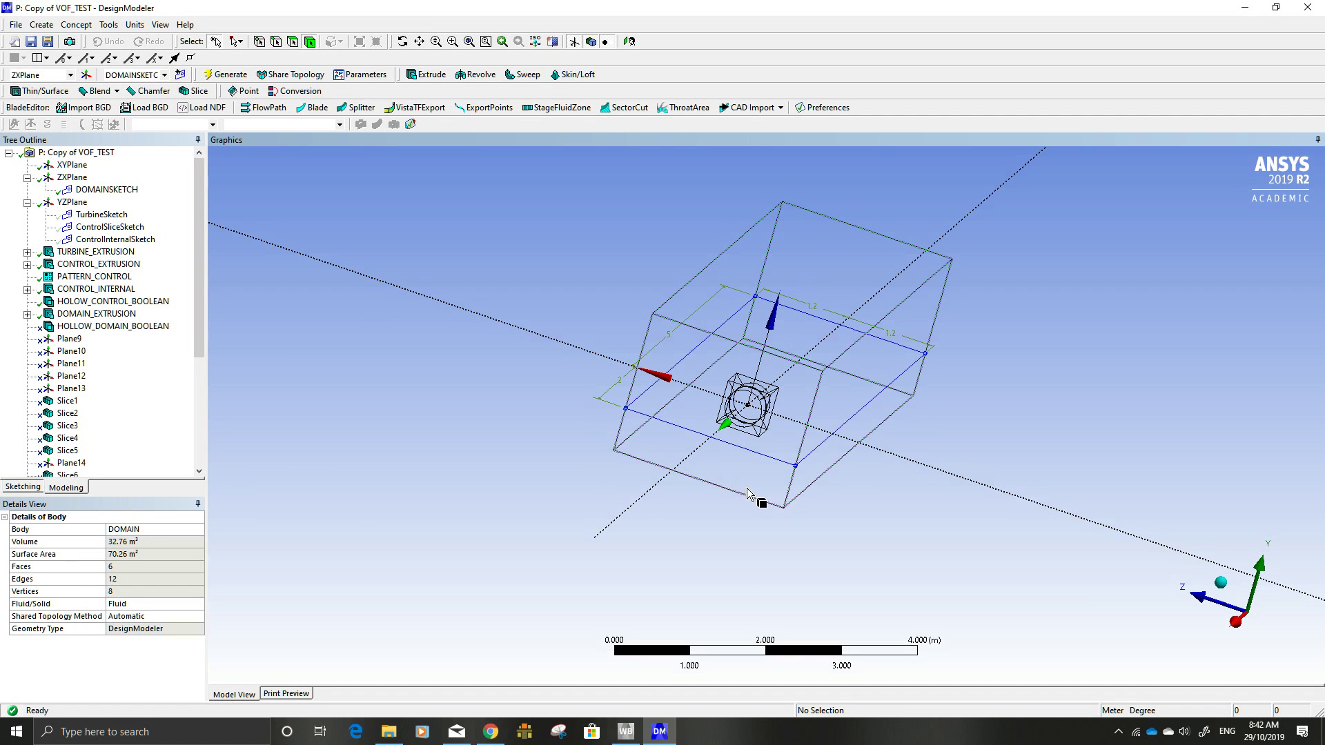
Step: Hide DOMAINSKETCH and review the target body of HOLLOW_DOMAIN_BOOLEAN by inspecting the domain block in the model
{"action": "right_click", "coordinate": [132, 191]}
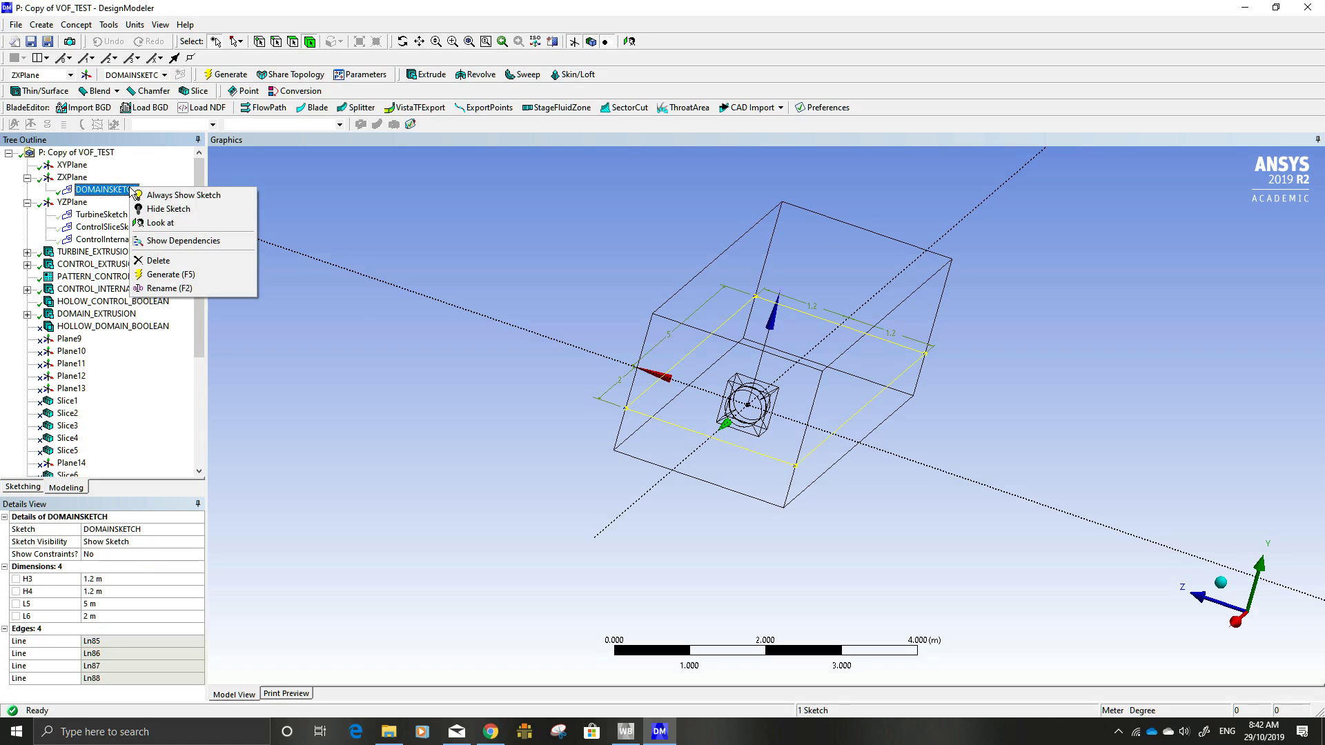
{"action": "left_click", "coordinate": [151, 210]}
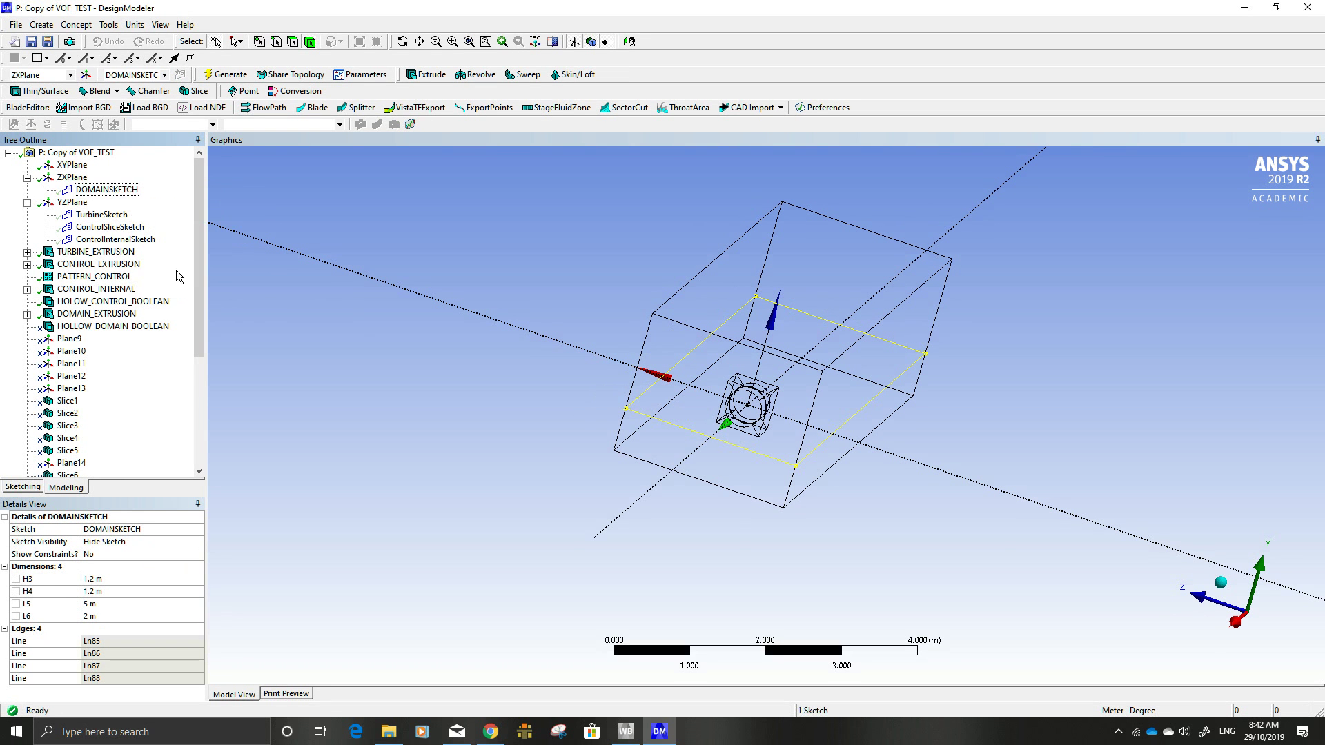
{"action": "left_click", "coordinate": [89, 327]}
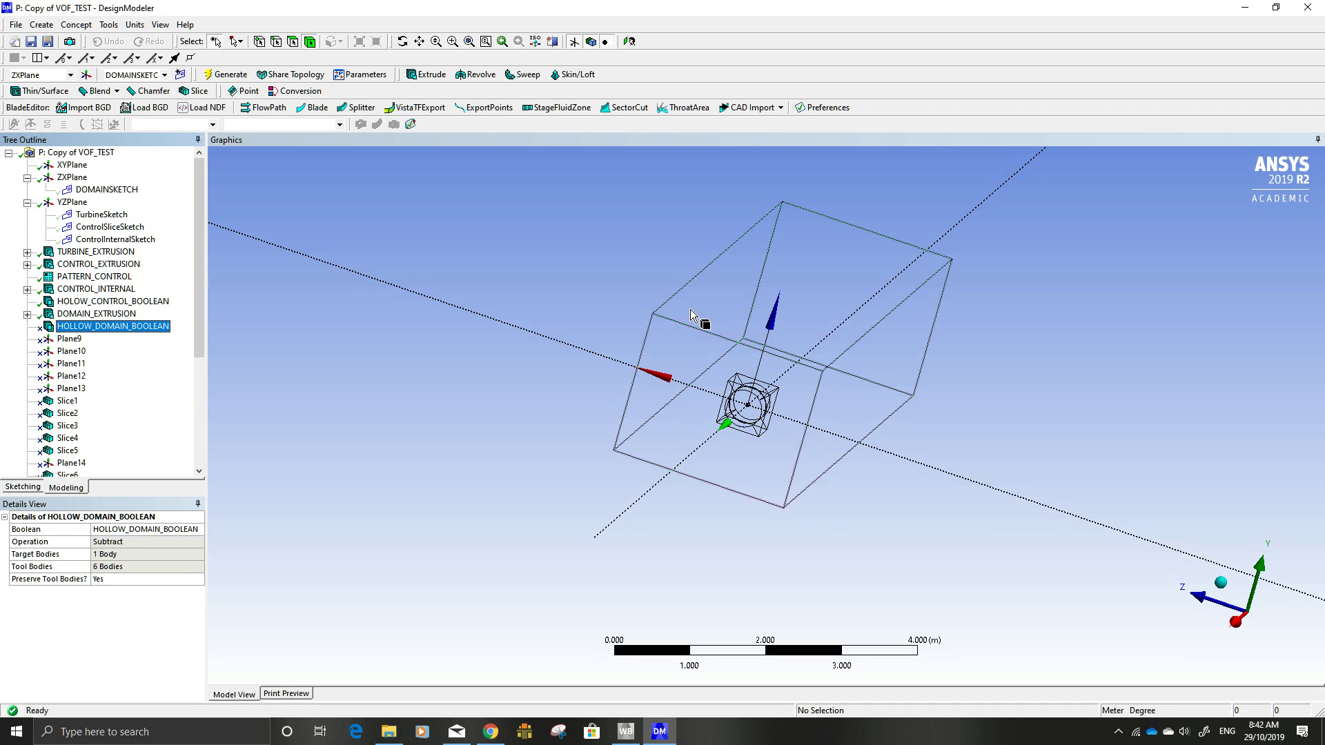
{"action": "left_click", "coordinate": [115, 554]}
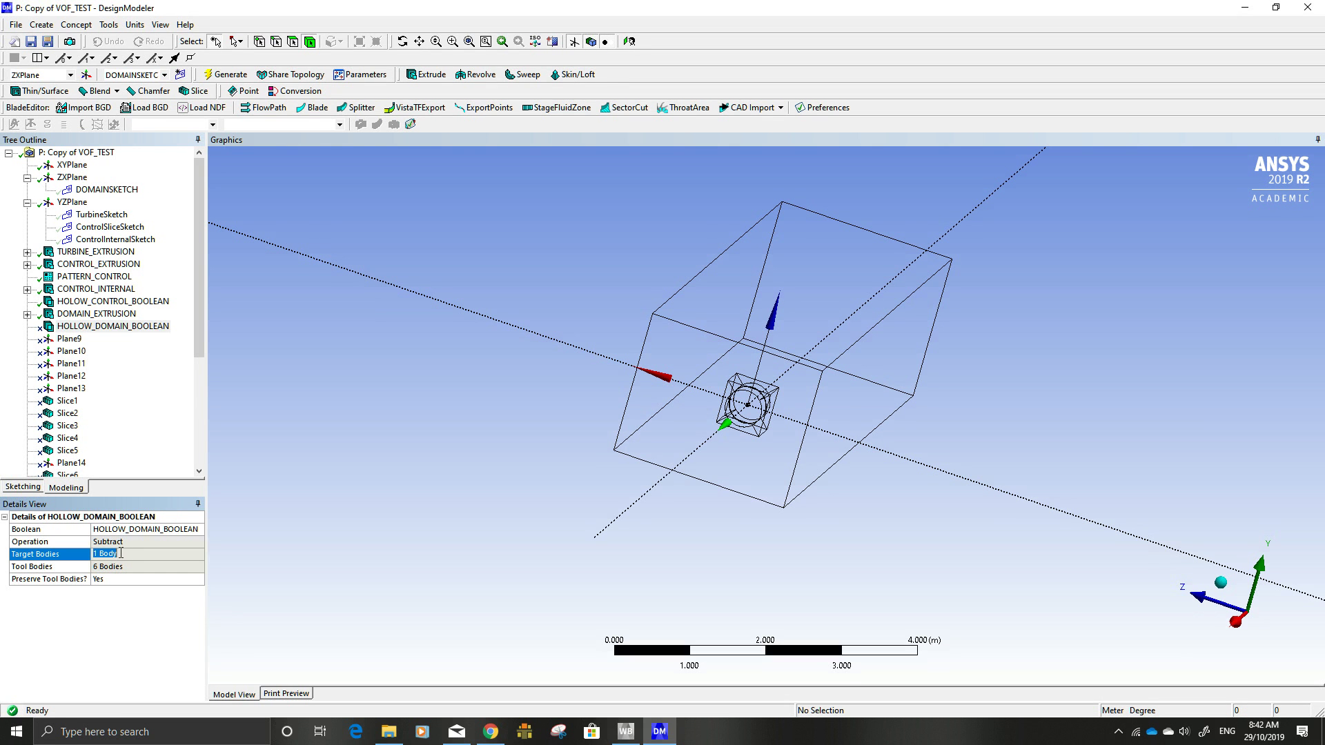
{"action": "left_click", "coordinate": [689, 337]}
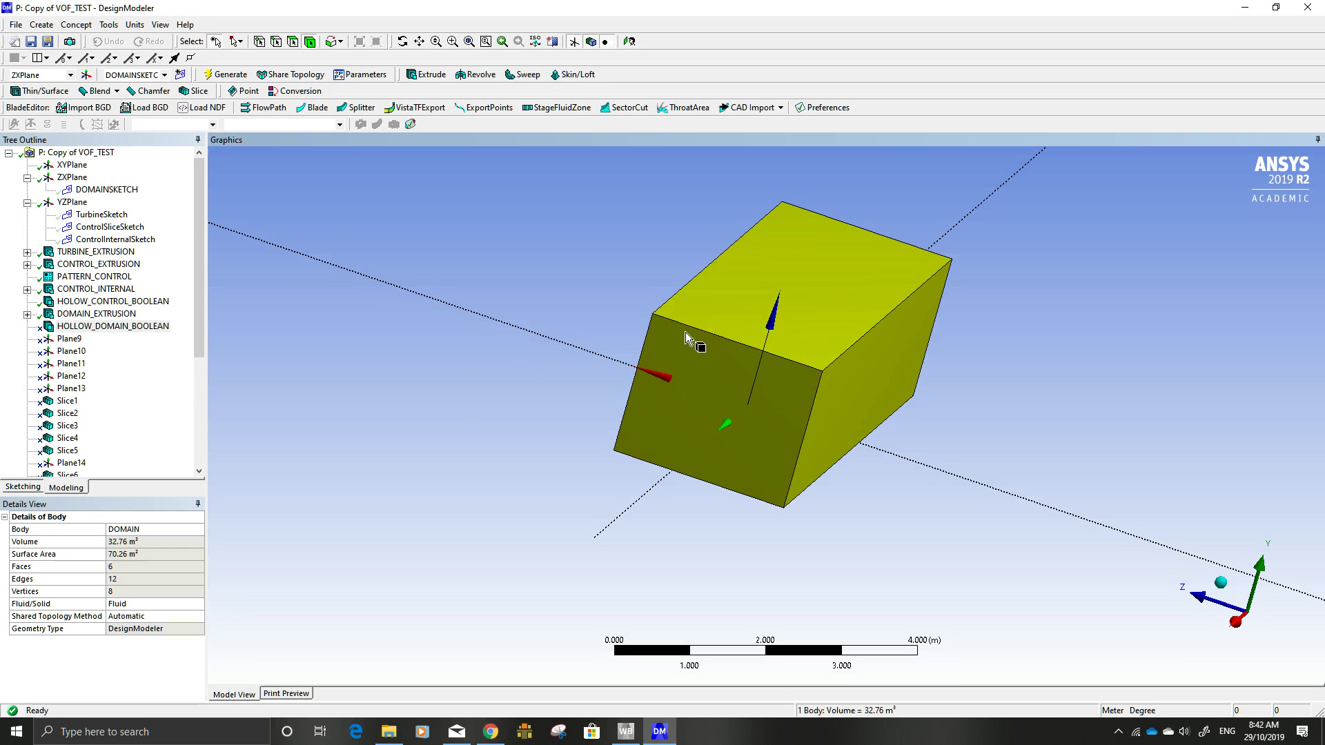
{"action": "left_click", "coordinate": [473, 370]}
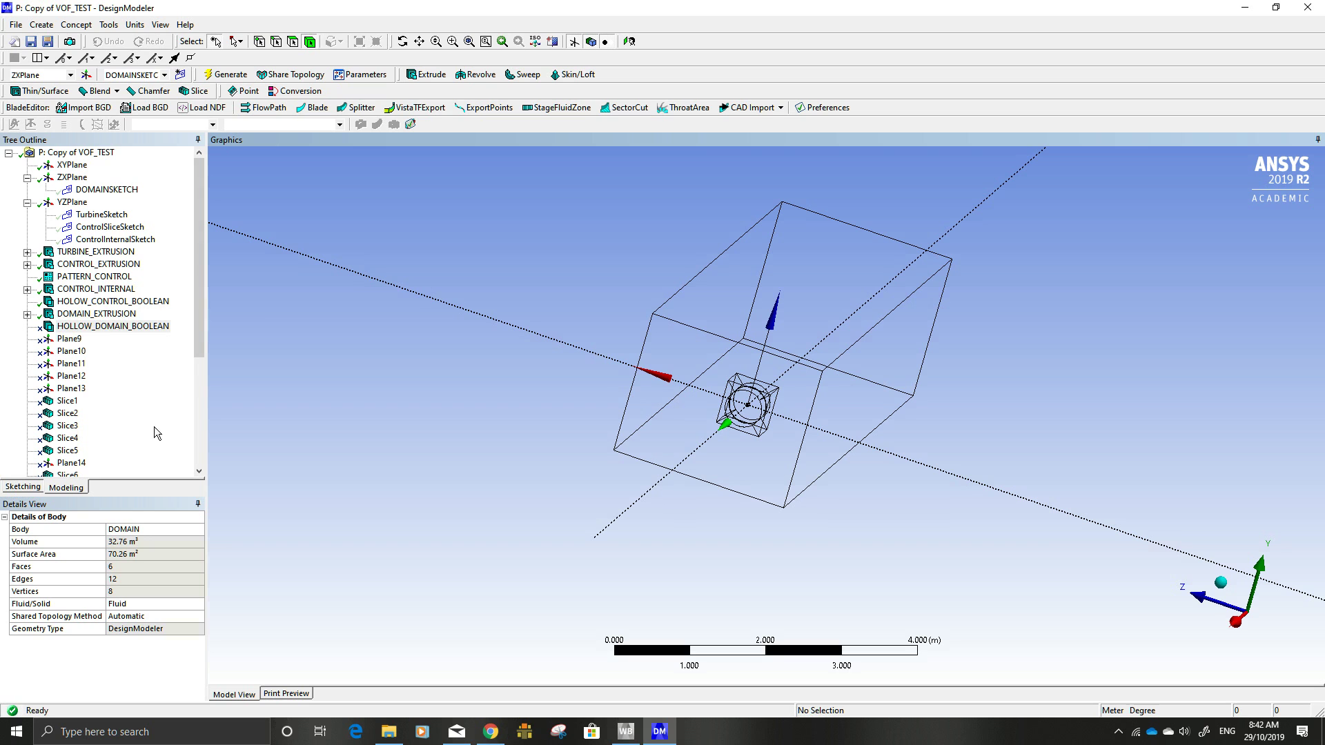
Step: Examine which bodies HOLLOW_DOMAIN_BOOLEAN uses as tools, checking the CONTROL part and its bodies alongside DOMAIN
{"action": "left_click", "coordinate": [114, 327]}
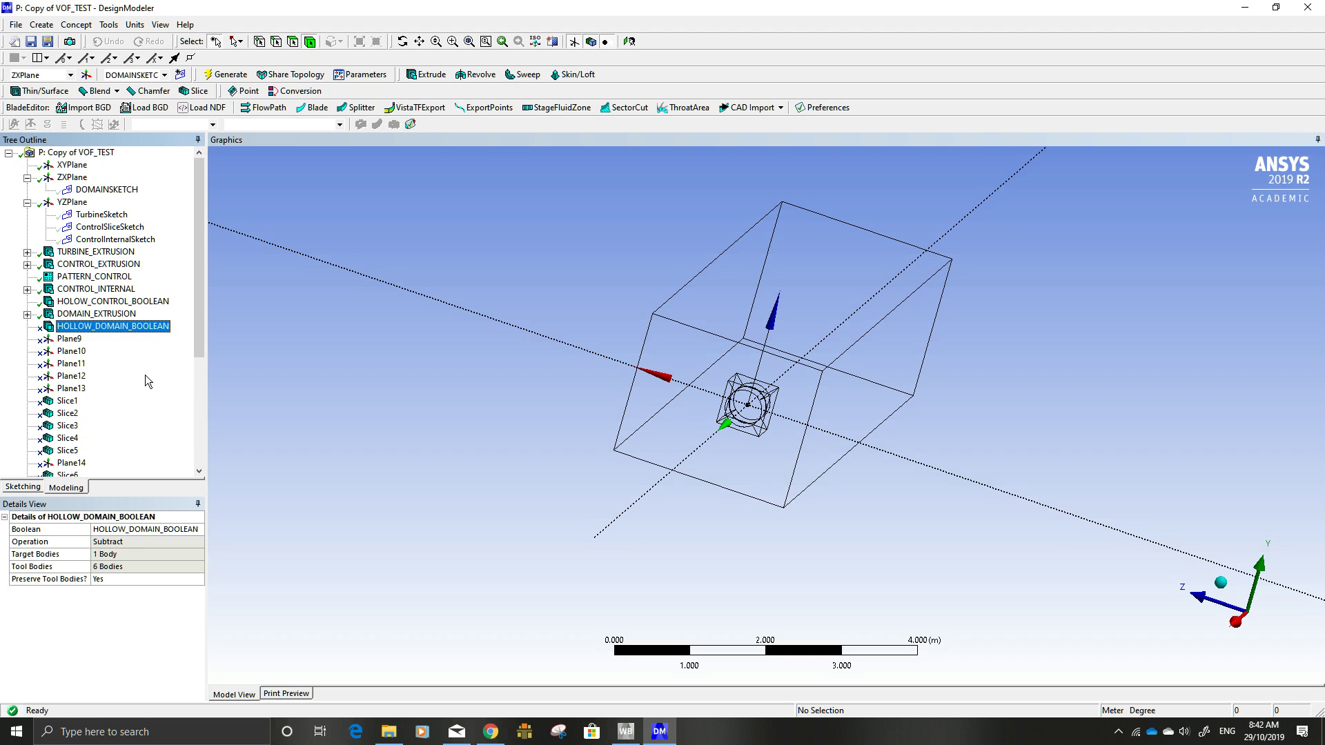
{"action": "scroll", "coordinate": [145, 374], "scroll_direction": "down", "scroll_amount": 5}
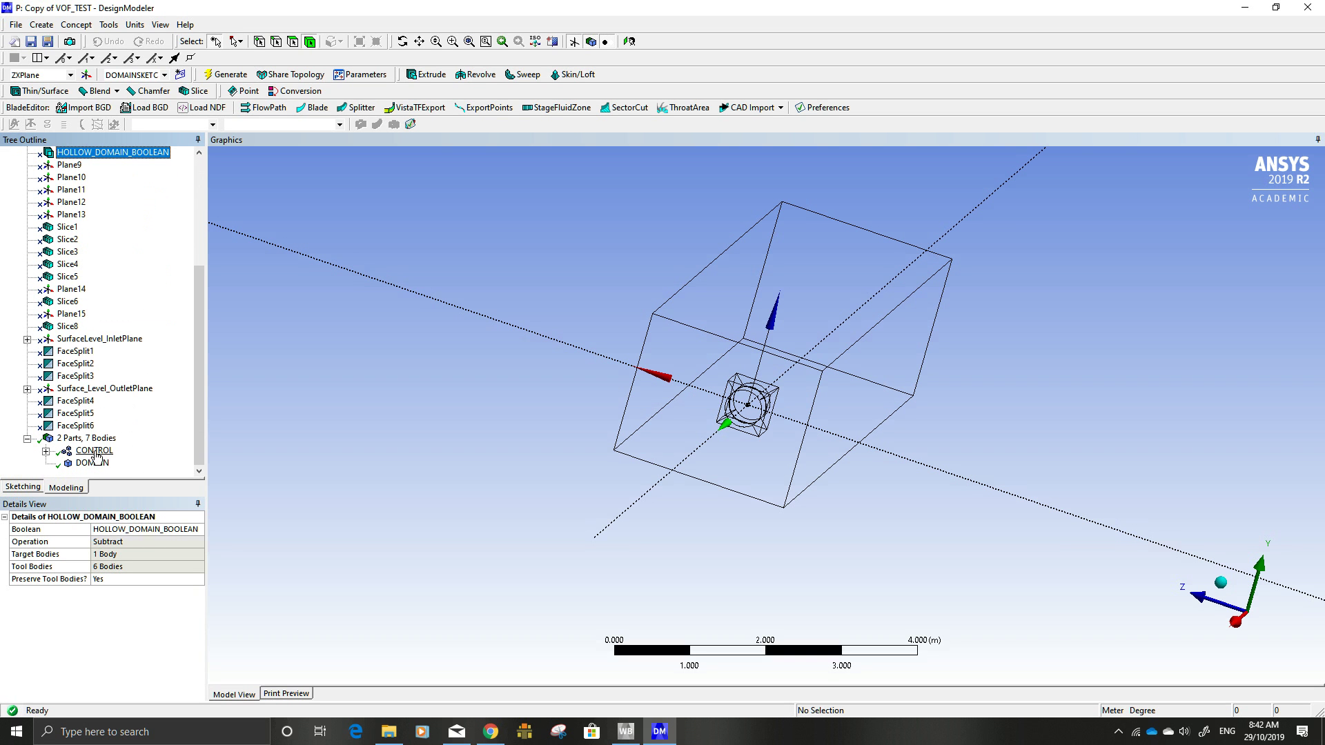
{"action": "left_click", "coordinate": [46, 450]}
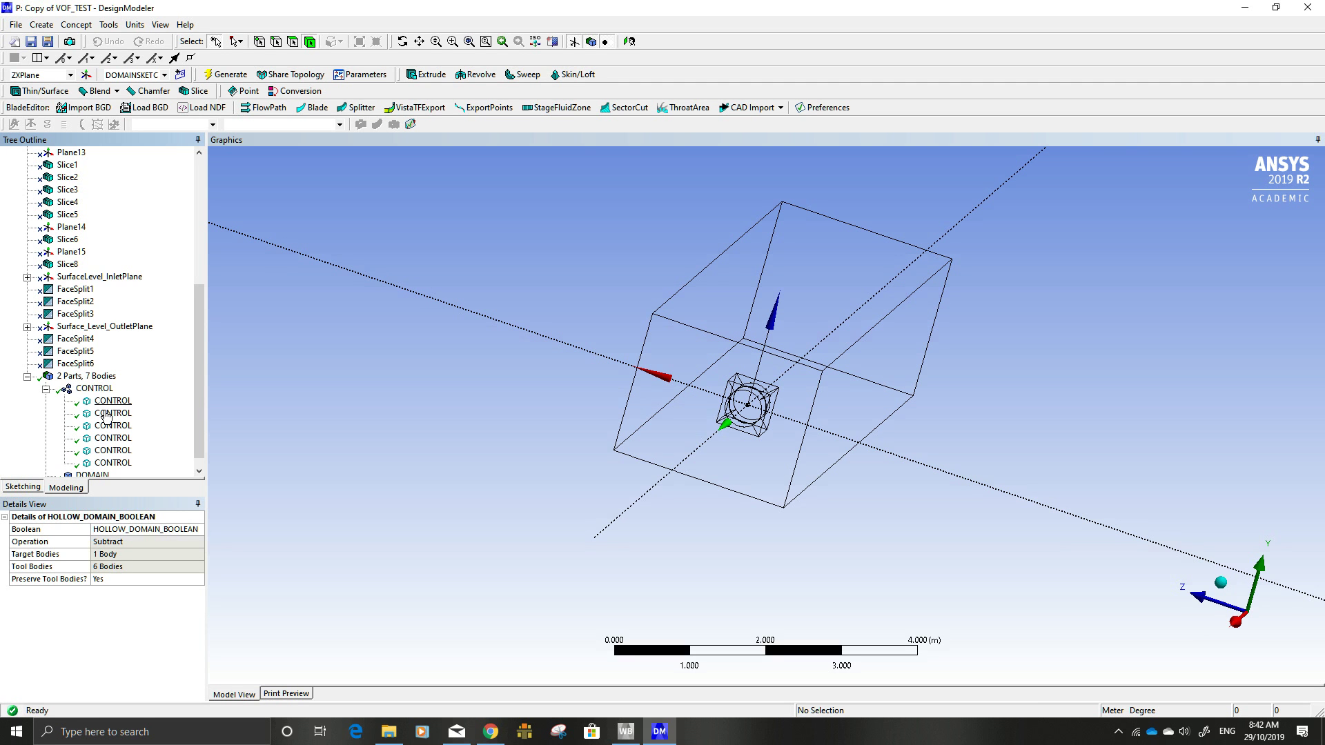
{"action": "scroll", "coordinate": [110, 441], "scroll_direction": "down", "scroll_amount": 1}
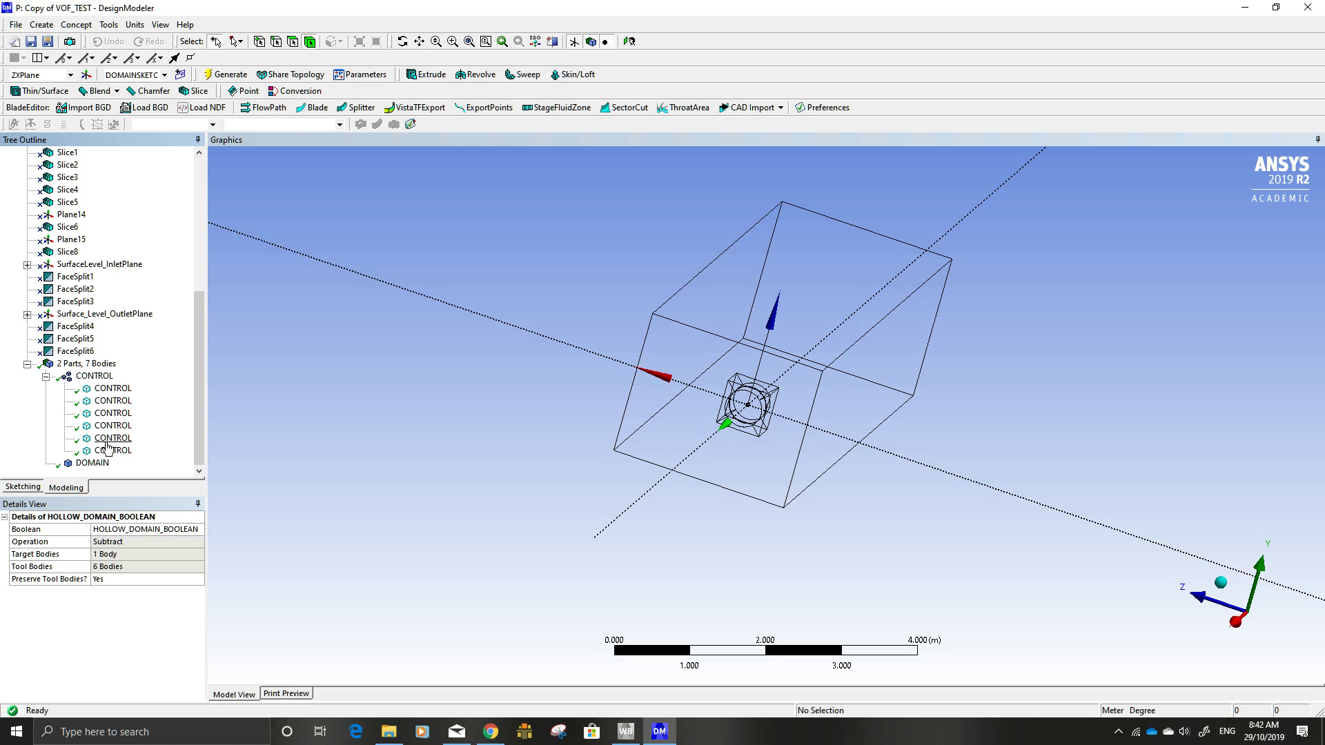
{"action": "left_click", "coordinate": [96, 377]}
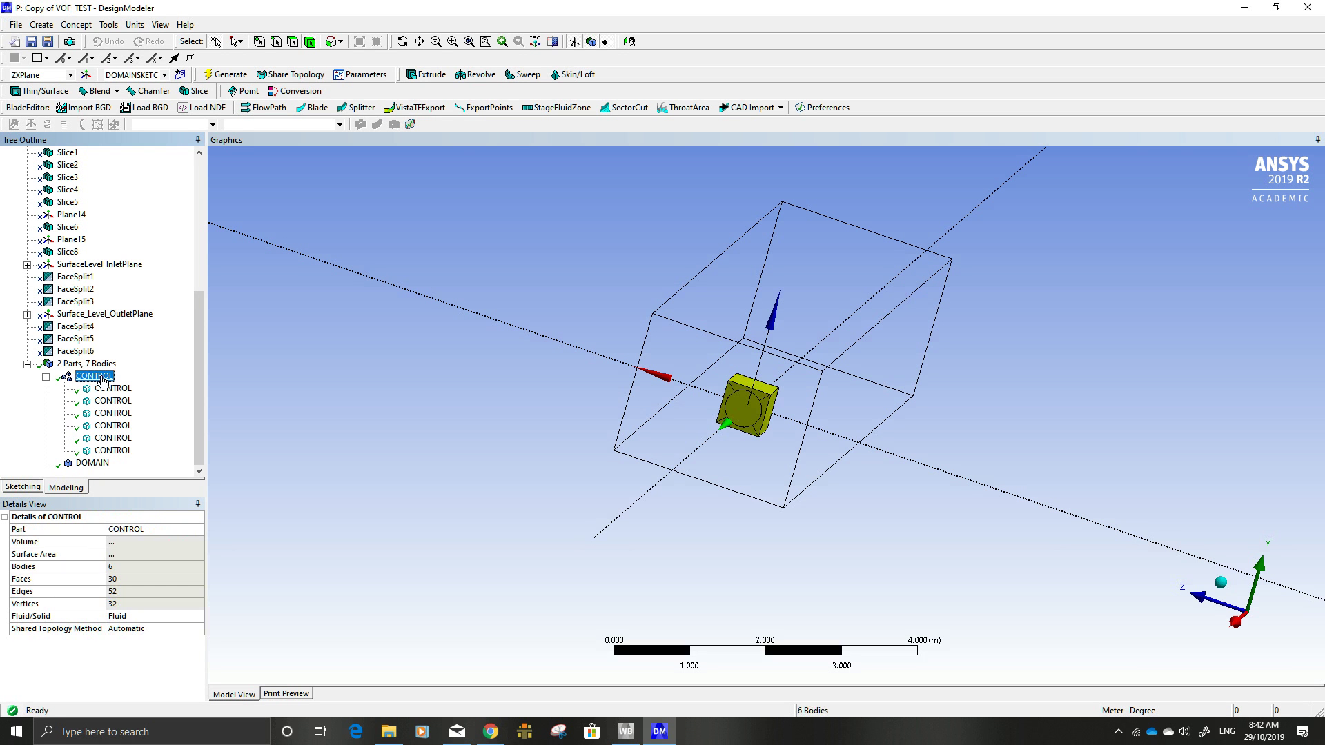
{"action": "left_click", "coordinate": [95, 464], "text": "shift"}
{"action": "right_click", "coordinate": [96, 465]}
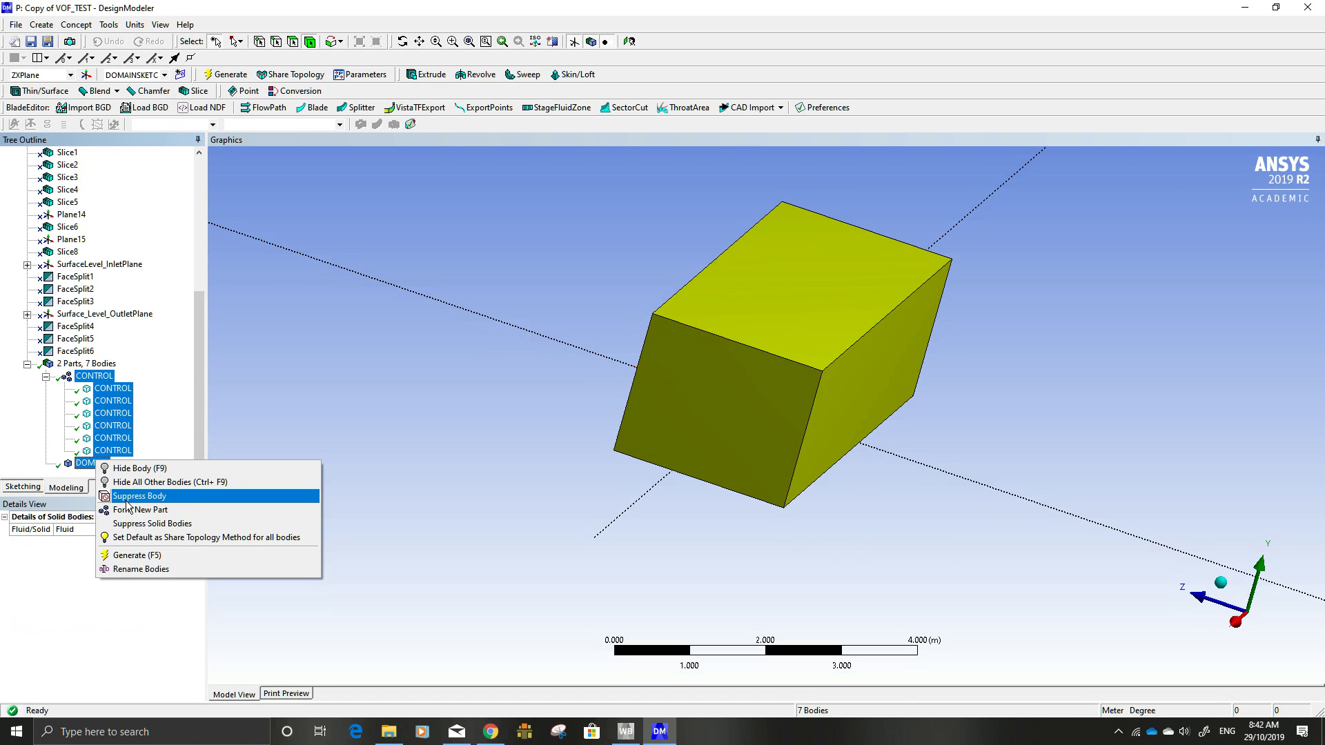
{"action": "left_click", "coordinate": [100, 373]}
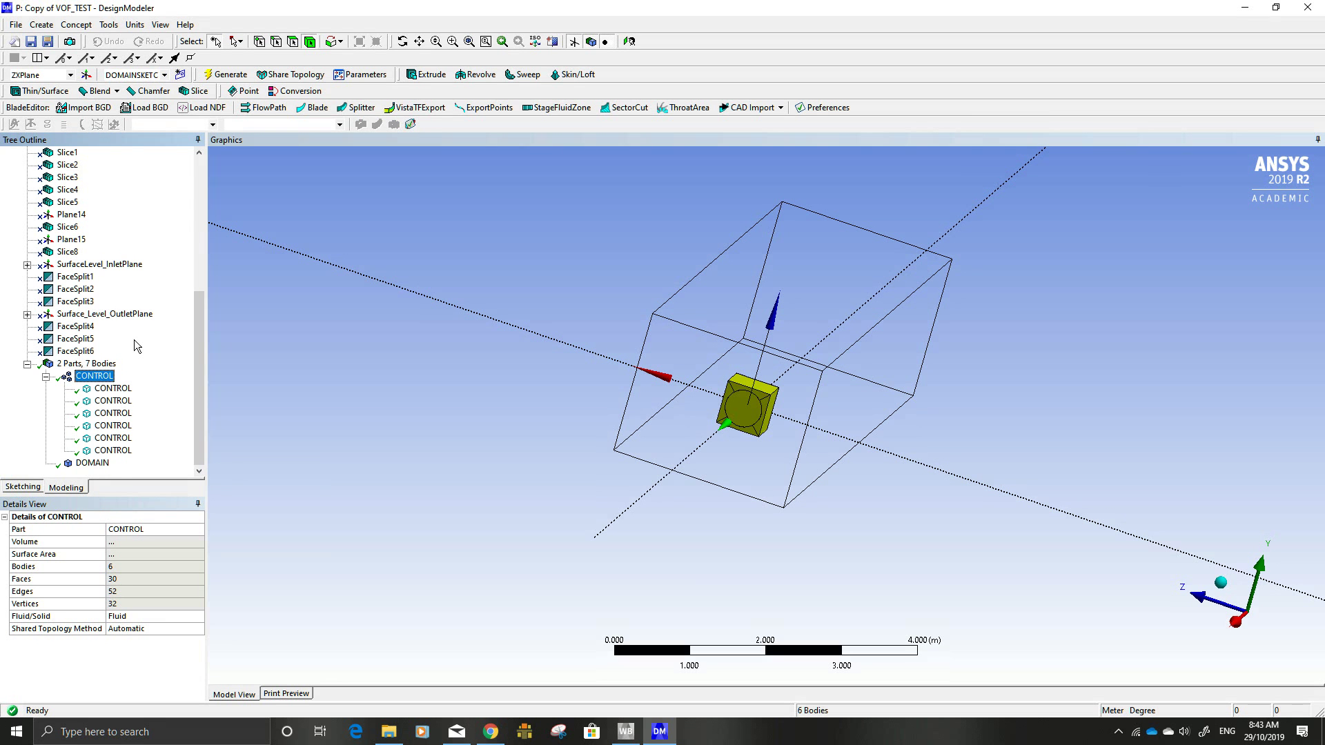
Step: Unsuppress the HOLLOW_DOMAIN_BOOLEAN feature and view the resulting geometry around the turbine
{"action": "scroll", "coordinate": [133, 340], "scroll_direction": "up", "scroll_amount": 5}
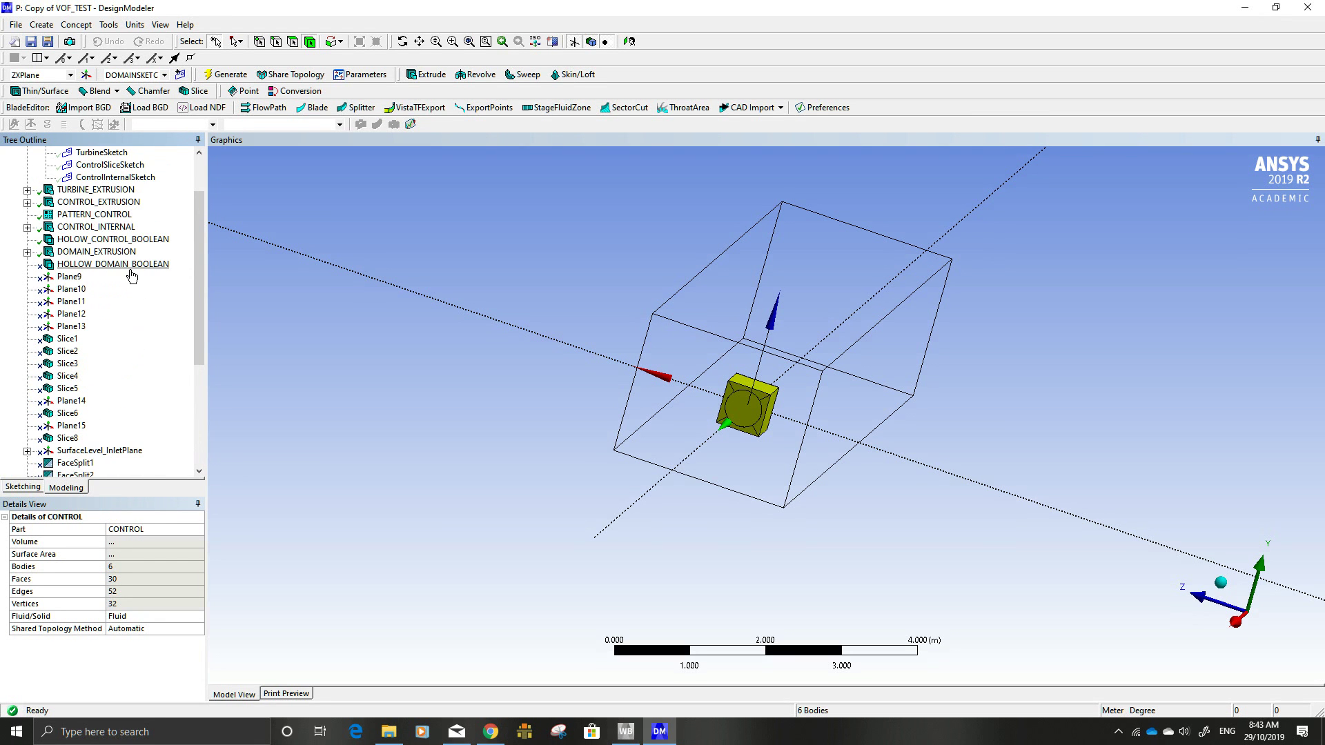
{"action": "left_click", "coordinate": [131, 266]}
{"action": "right_click", "coordinate": [132, 269]}
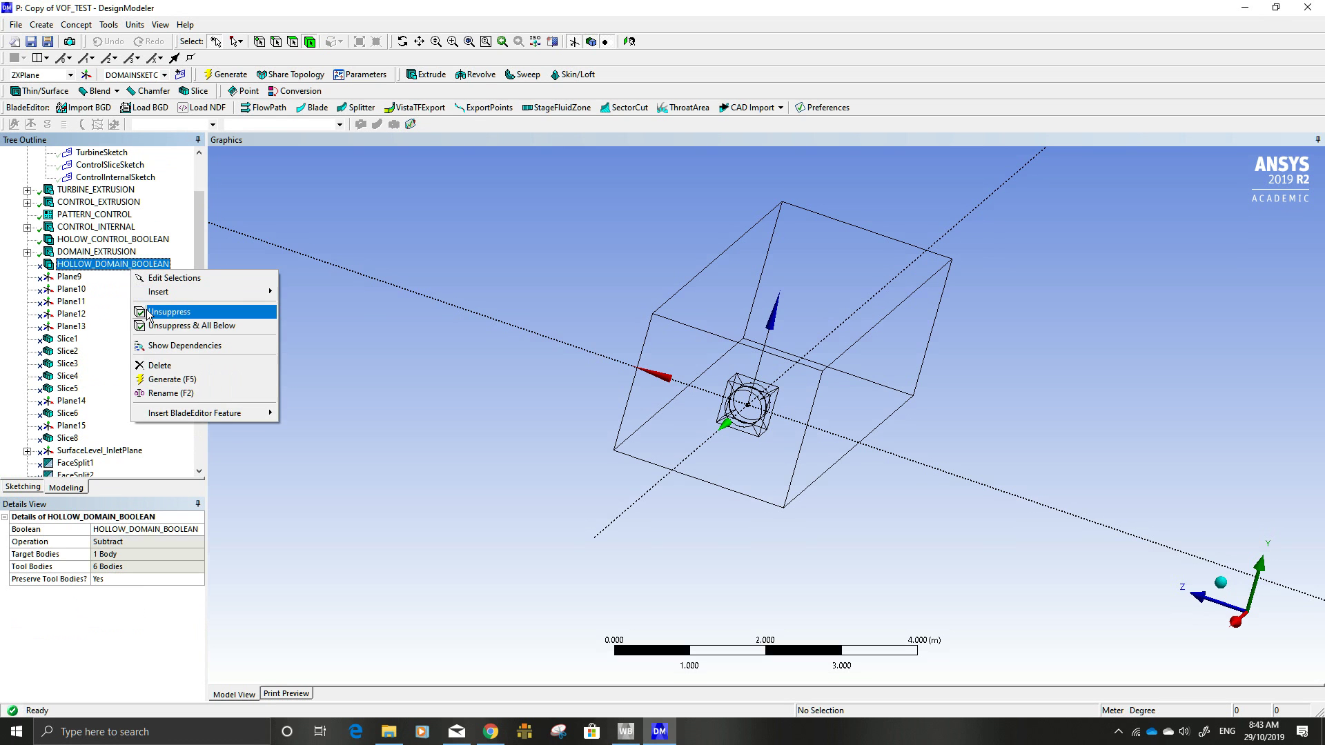
{"action": "left_click", "coordinate": [169, 311]}
{"action": "middle_click_drag", "start_coordinate": [396, 364], "coordinate": [343, 378]}
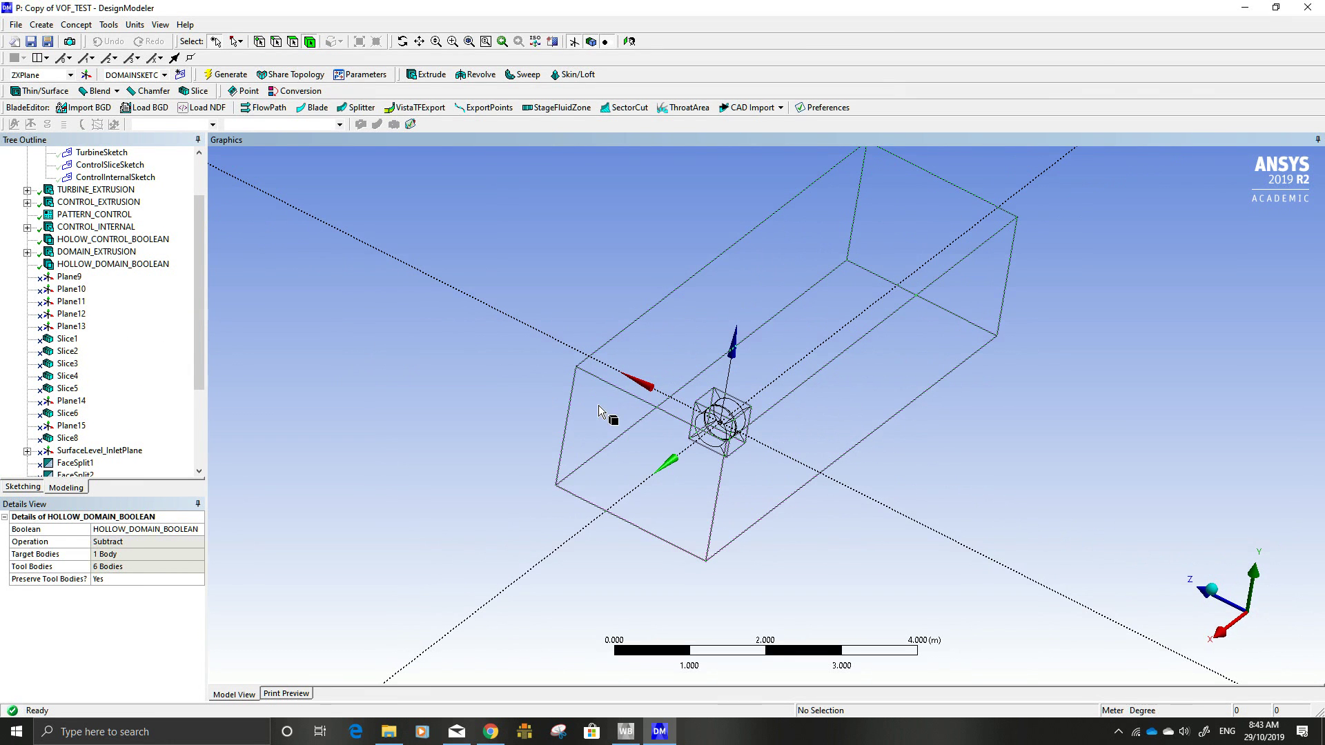
Step: Hide the TURBINE body and the CONTROL part, and inspect the hollowed DOMAIN body on its own
{"action": "scroll", "coordinate": [110, 421], "scroll_direction": "down", "scroll_amount": 4}
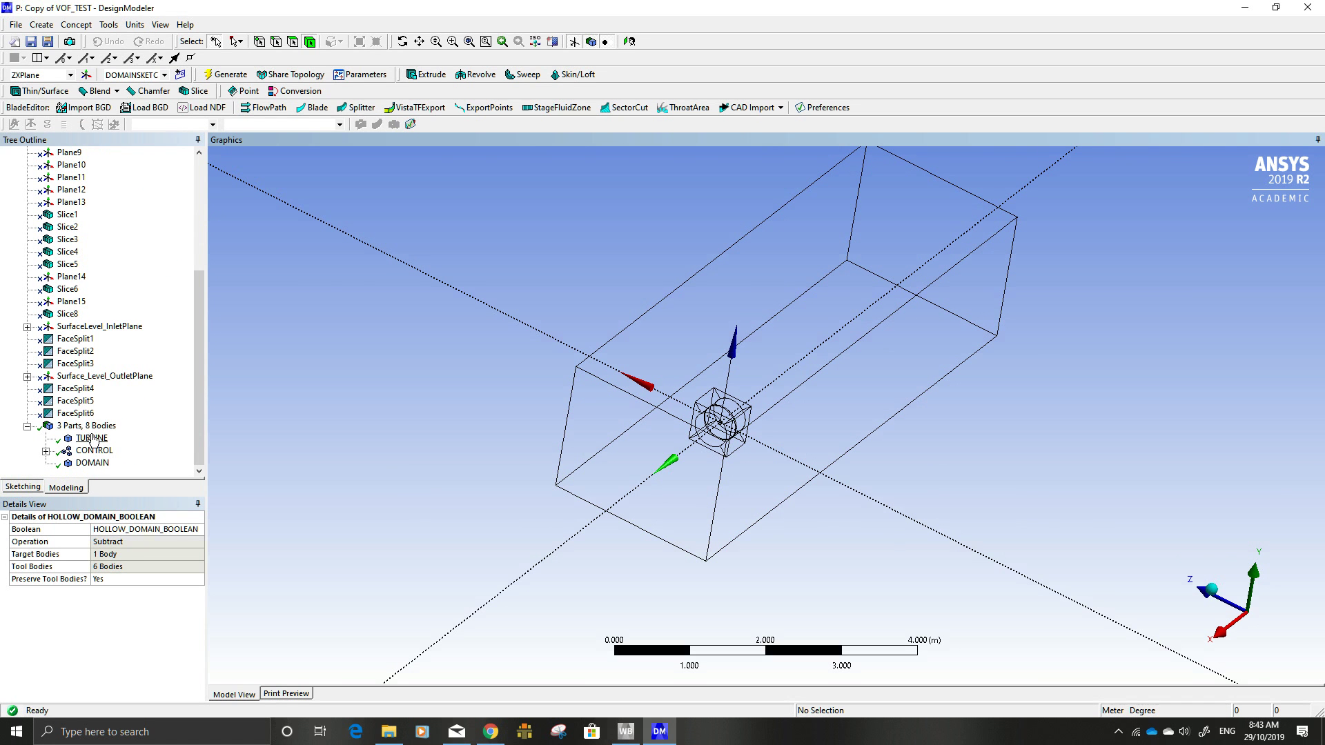
{"action": "left_click", "coordinate": [92, 439]}
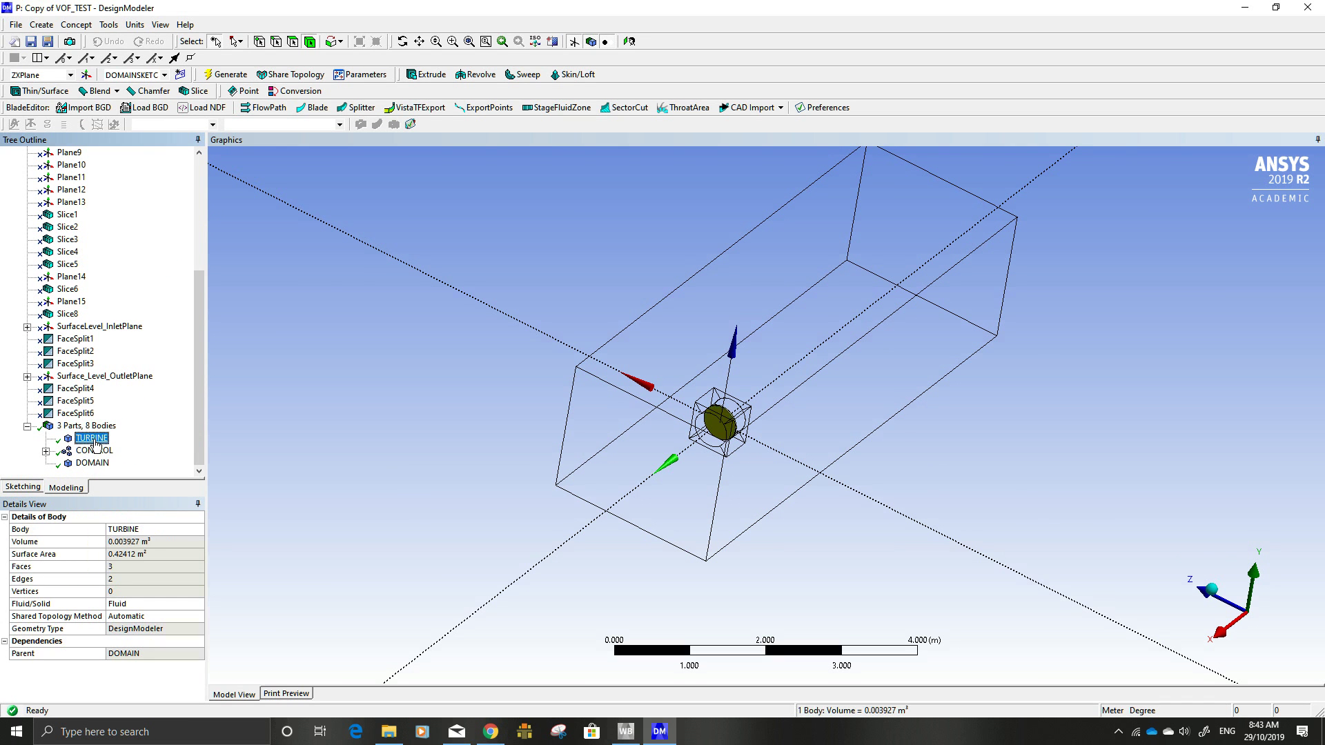
{"action": "left_click", "coordinate": [96, 452], "text": "ctrl"}
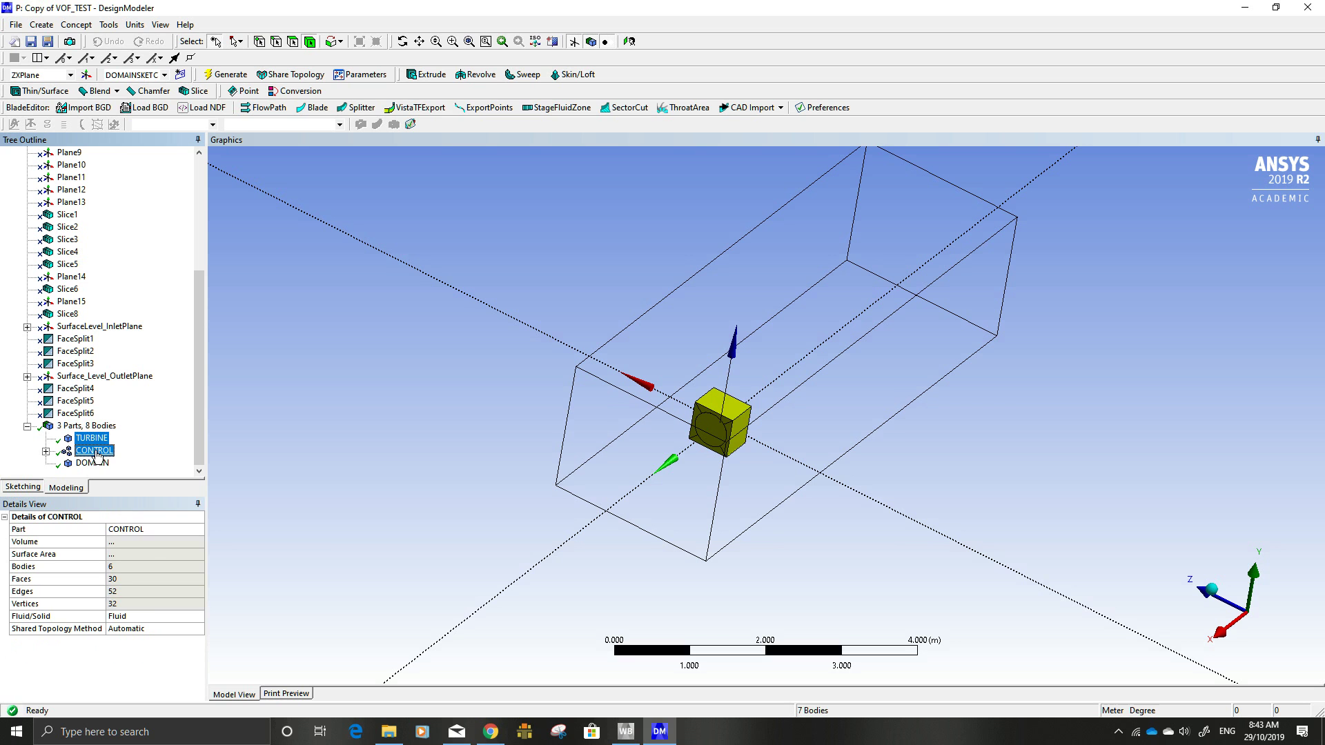
{"action": "right_click", "coordinate": [98, 455]}
{"action": "left_click", "coordinate": [135, 473]}
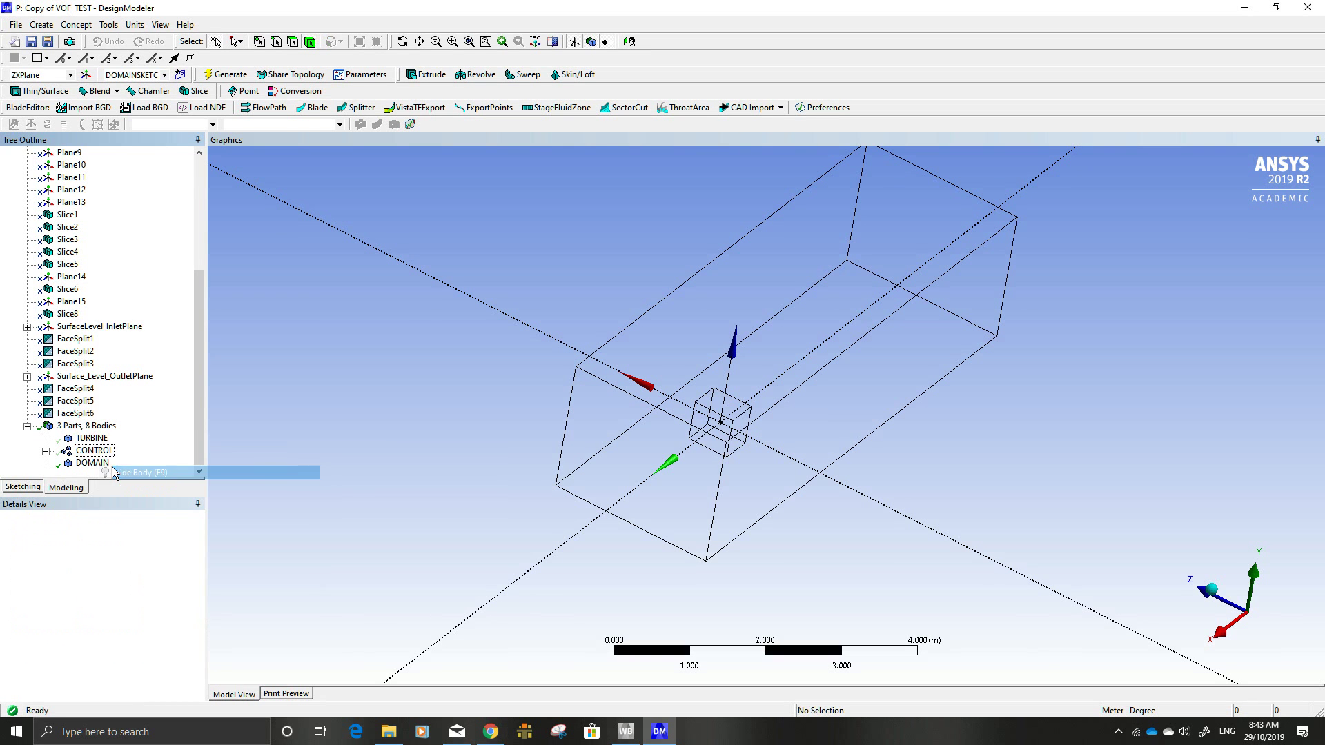
{"action": "left_click", "coordinate": [700, 435]}
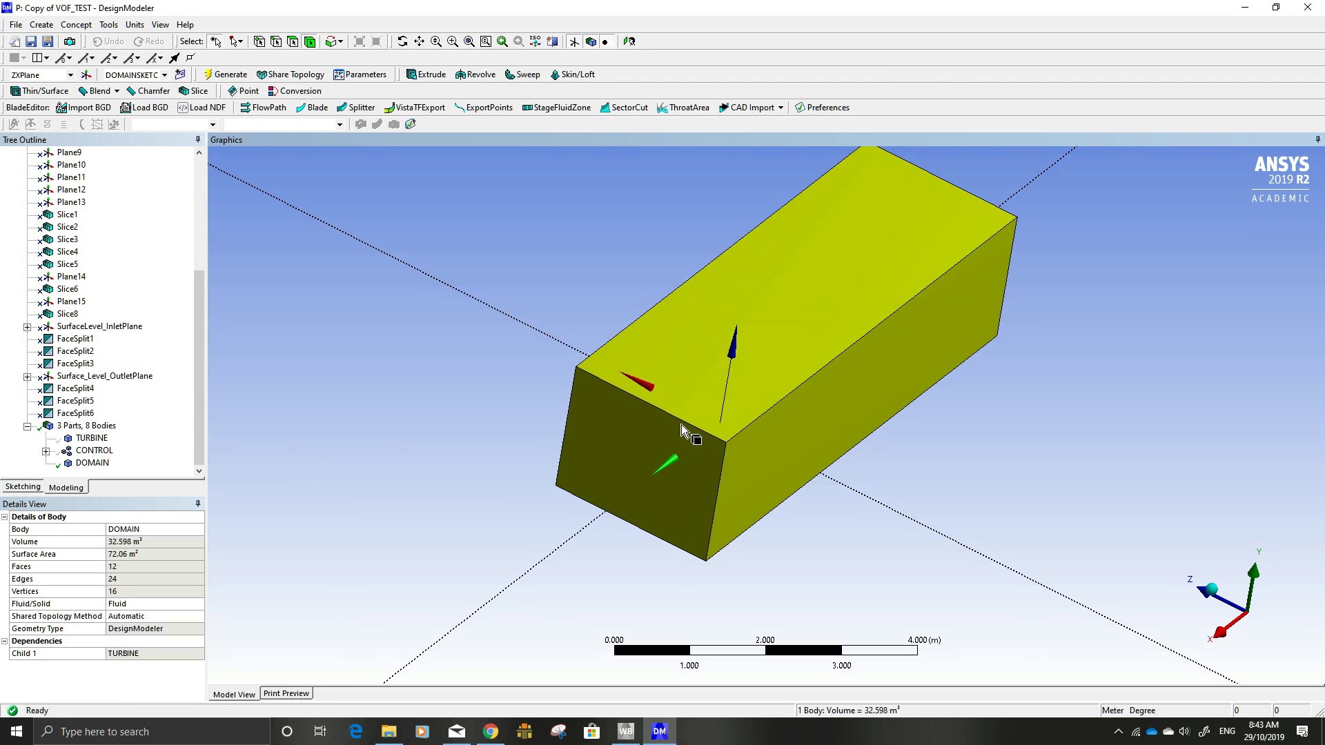
{"action": "left_click", "coordinate": [531, 386]}
{"action": "middle_click_drag", "start_coordinate": [538, 392], "coordinate": [549, 357]}
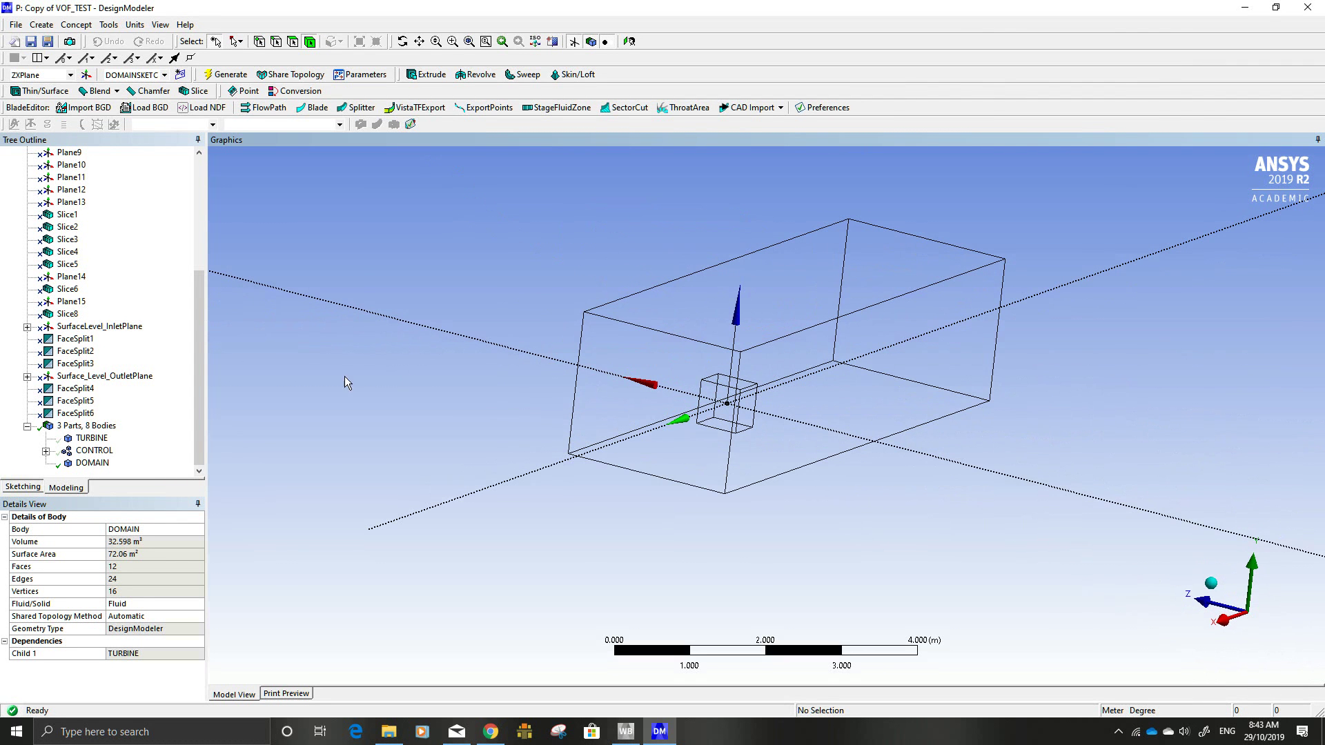
Step: Suppress the TURBINE body and the CONTROL part together
{"action": "left_click", "coordinate": [100, 439]}
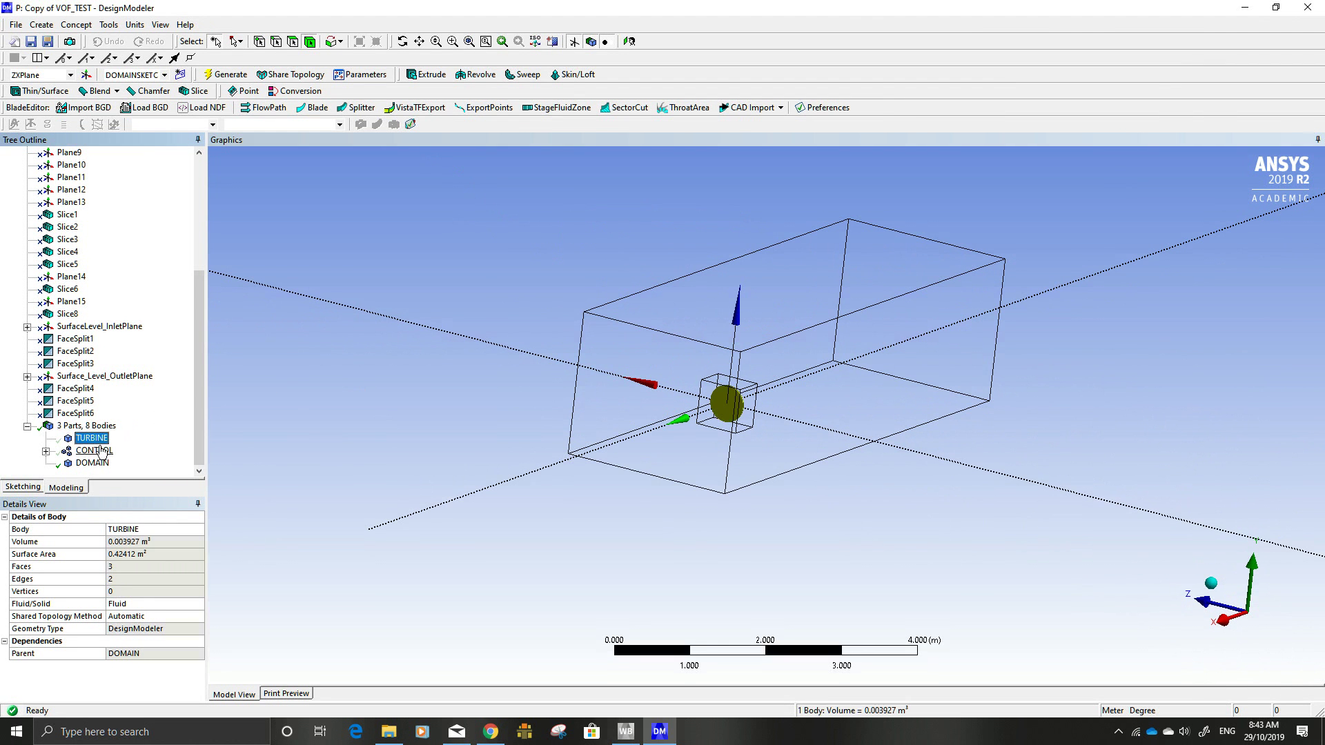
{"action": "left_click", "coordinate": [100, 452], "text": "ctrl"}
{"action": "right_click", "coordinate": [101, 455]}
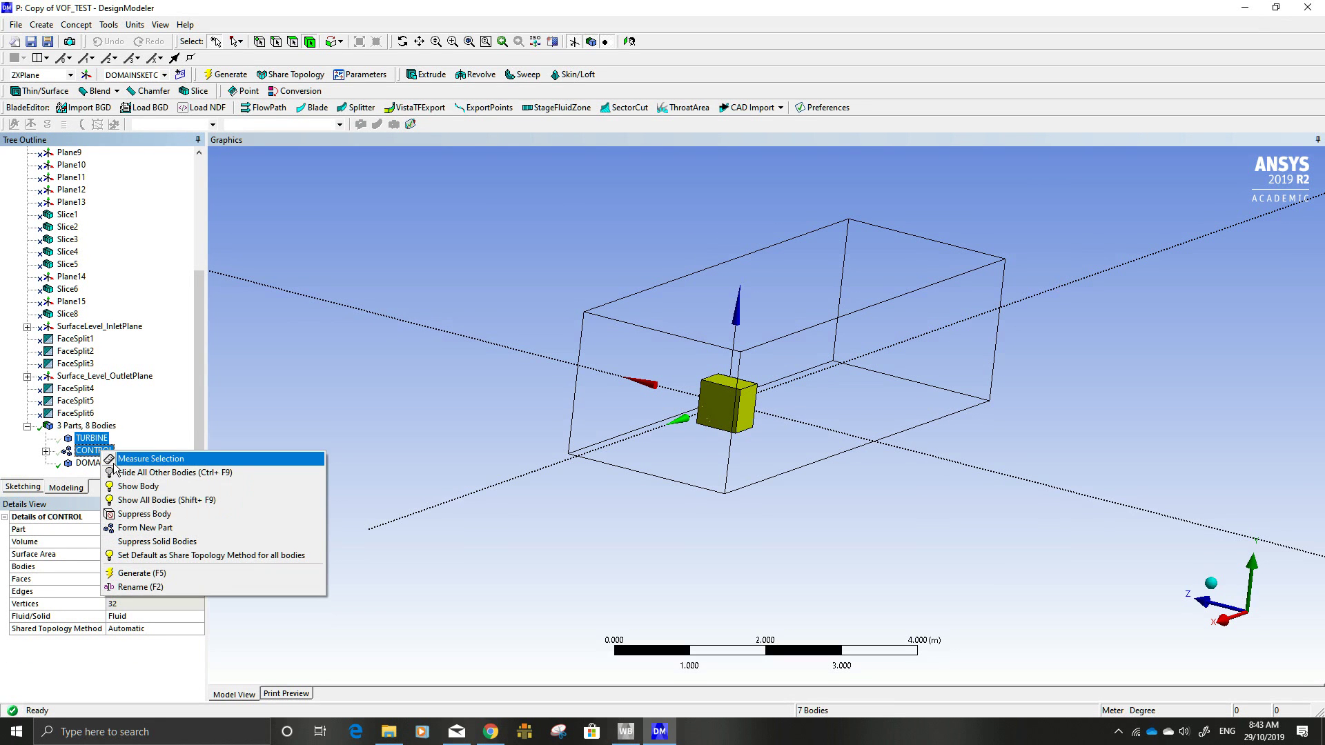
{"action": "left_click", "coordinate": [135, 514]}
Step: Examine Plane9 to Plane13 one by one, checking where each plane sits on the box-shaped cavity in the domain
{"action": "scroll", "coordinate": [114, 438], "scroll_direction": "up", "scroll_amount": 2}
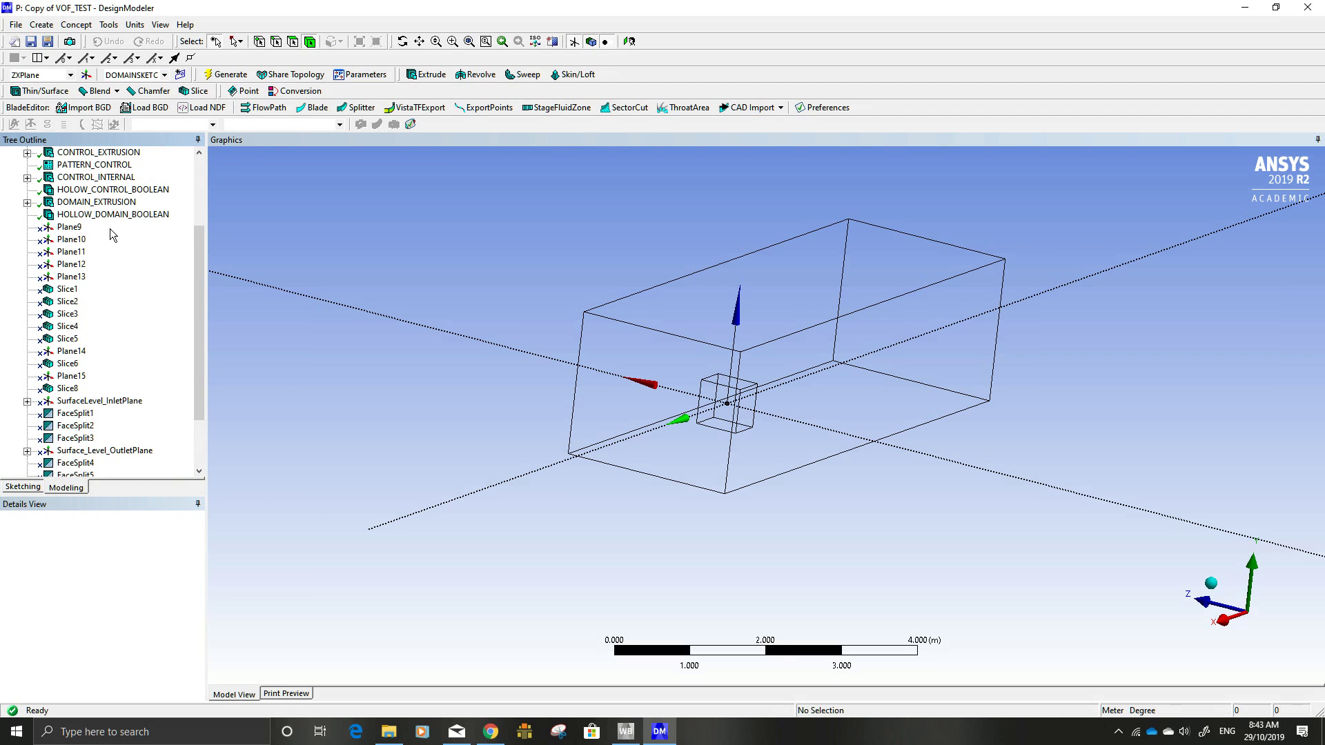
{"action": "left_click", "coordinate": [69, 227]}
{"action": "middle_click_drag", "start_coordinate": [440, 345], "coordinate": [465, 331]}
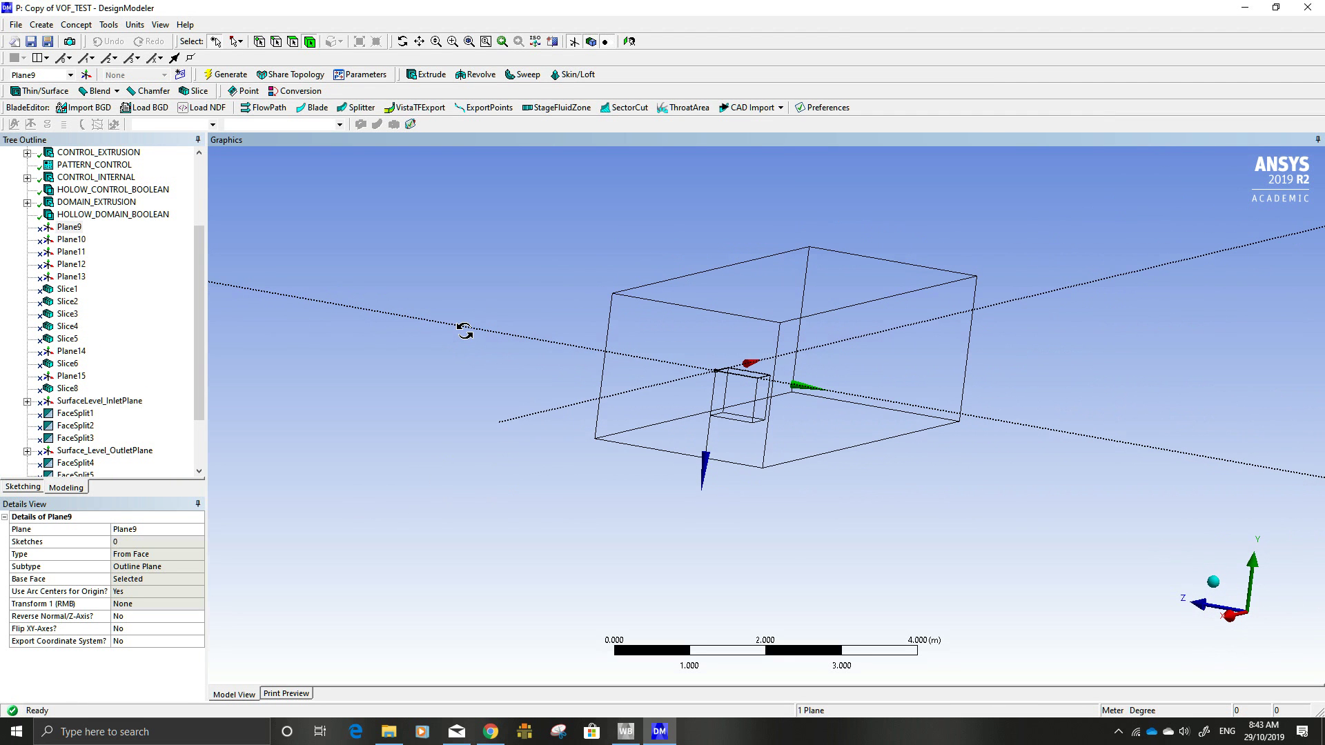
{"action": "left_click", "coordinate": [63, 244]}
{"action": "middle_click_drag", "start_coordinate": [482, 372], "coordinate": [557, 371]}
{"action": "left_click", "coordinate": [71, 252]}
{"action": "left_click", "coordinate": [76, 264]}
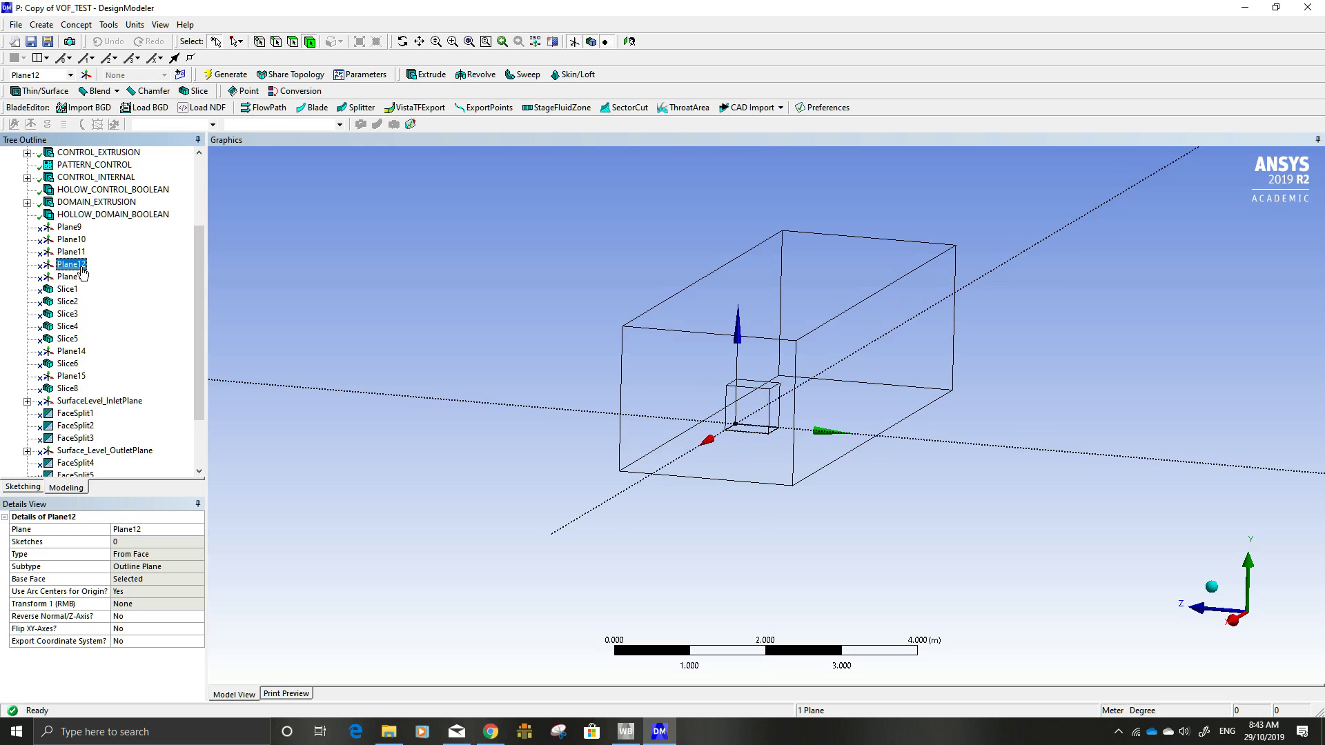
{"action": "middle_click_drag", "start_coordinate": [352, 366], "coordinate": [386, 348]}
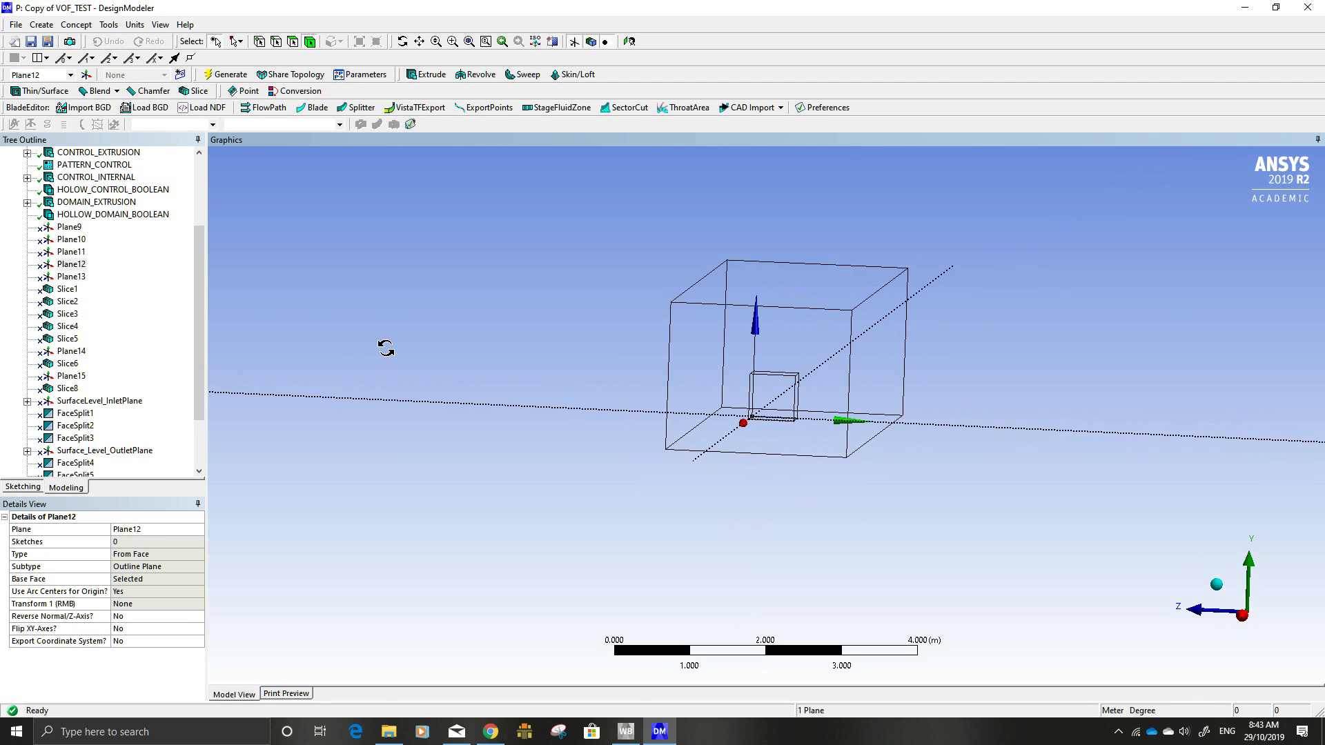
{"action": "left_click", "coordinate": [72, 277]}
{"action": "middle_click_drag", "start_coordinate": [571, 360], "coordinate": [404, 368]}
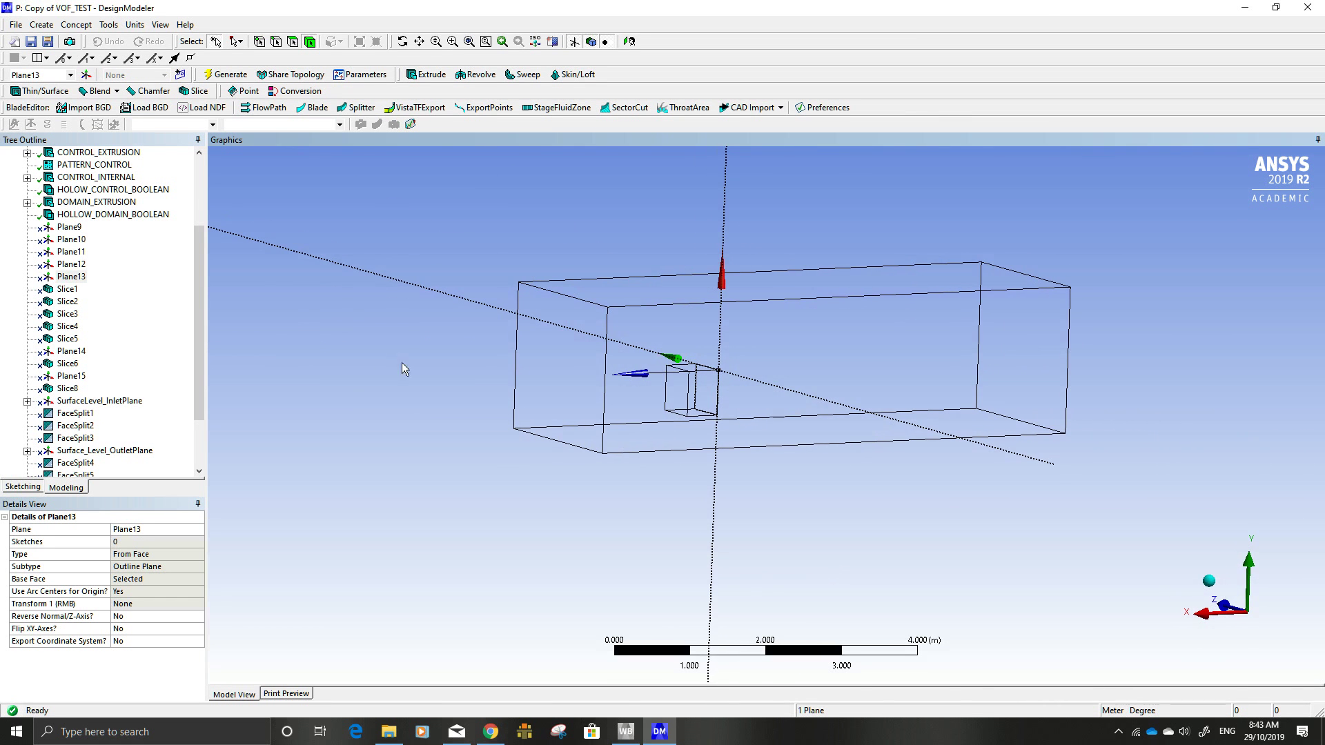
Step: Unsuppress Plane9 through Plane13 together
{"action": "left_click", "coordinate": [70, 229], "text": "shift"}
{"action": "right_click", "coordinate": [71, 229]}
{"action": "left_click", "coordinate": [97, 257]}
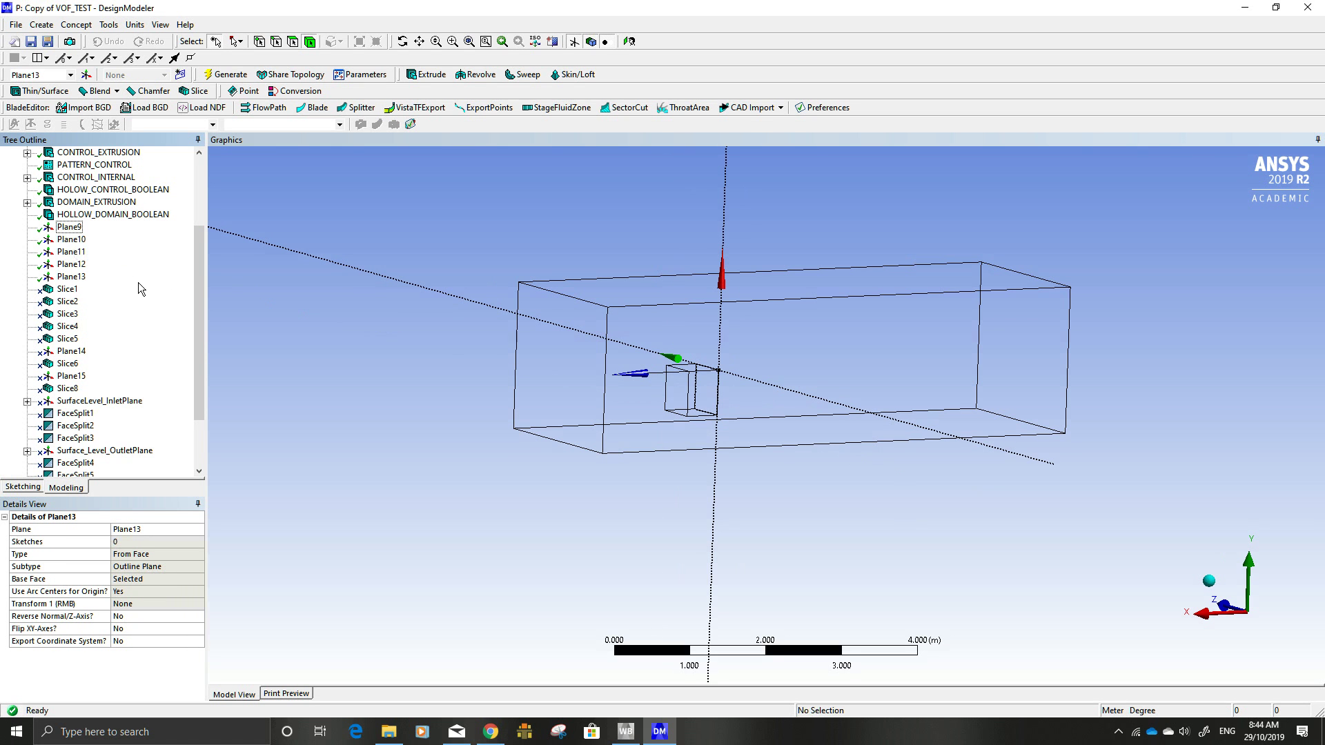
Step: Unsuppress Slice1, which slices all bodies by Plane9, and inspect the upper and lower domain bodies
{"action": "left_click", "coordinate": [68, 290]}
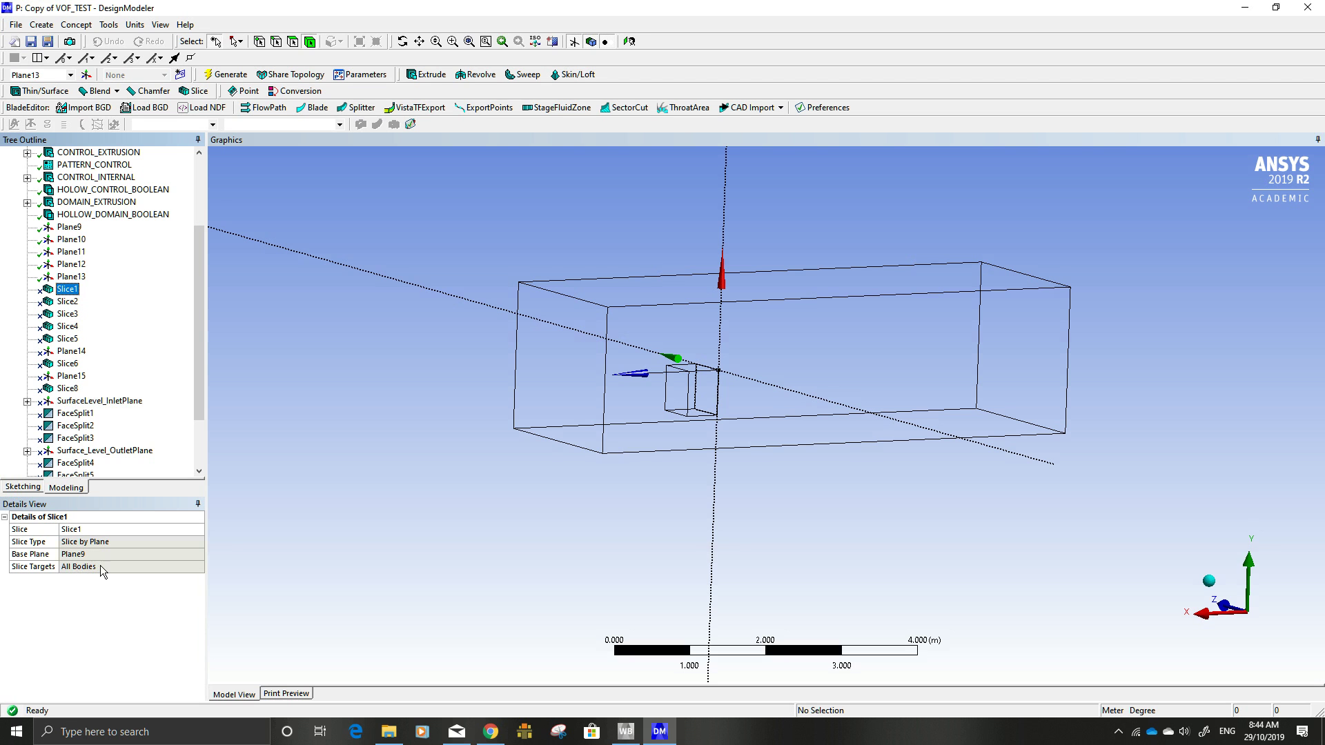
{"action": "right_click", "coordinate": [69, 297]}
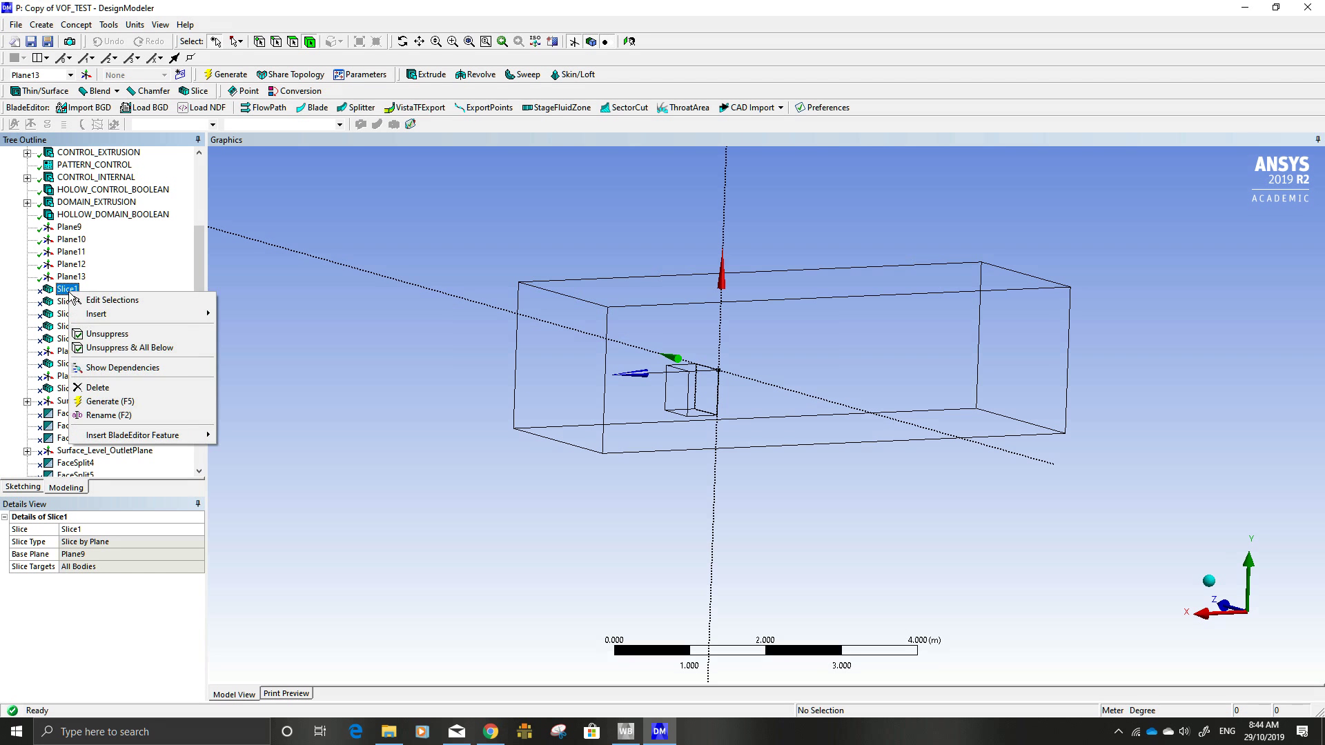
{"action": "left_click", "coordinate": [105, 339]}
{"action": "middle_click_drag", "start_coordinate": [345, 366], "coordinate": [498, 356]}
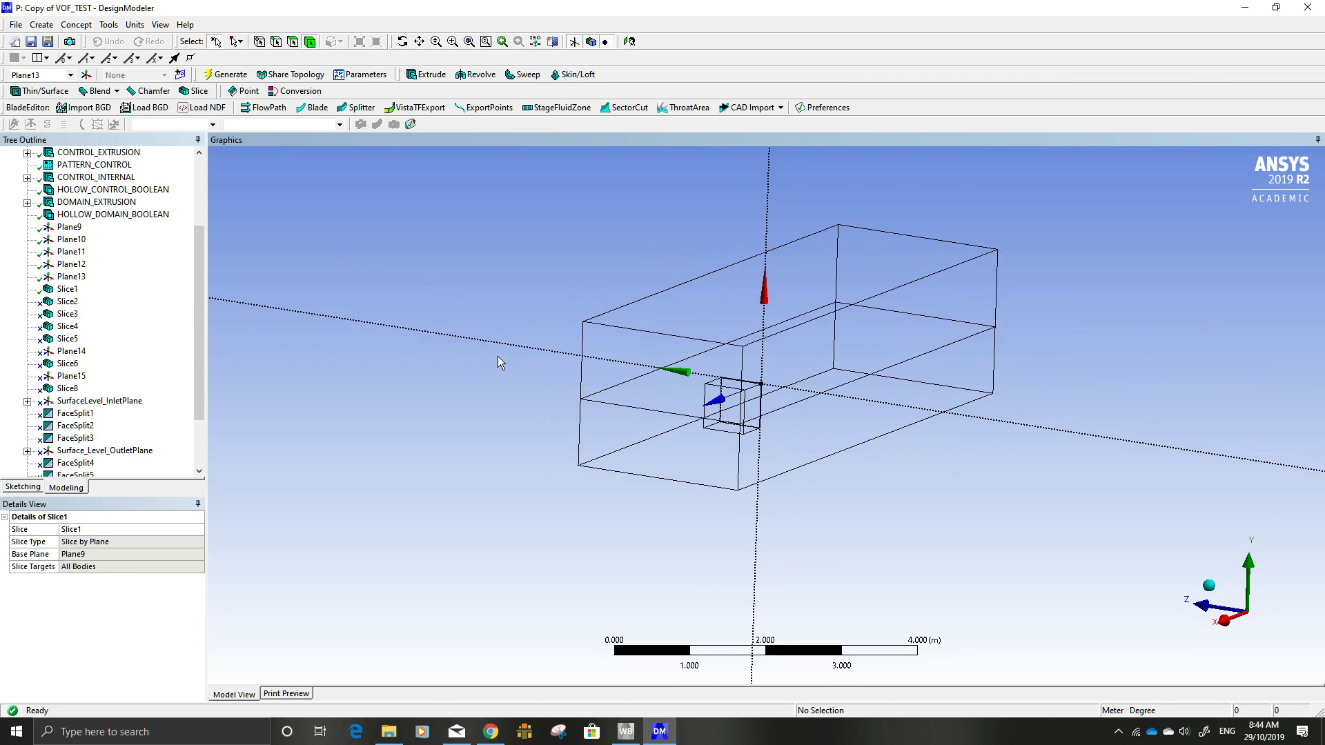
{"action": "left_click", "coordinate": [605, 346]}
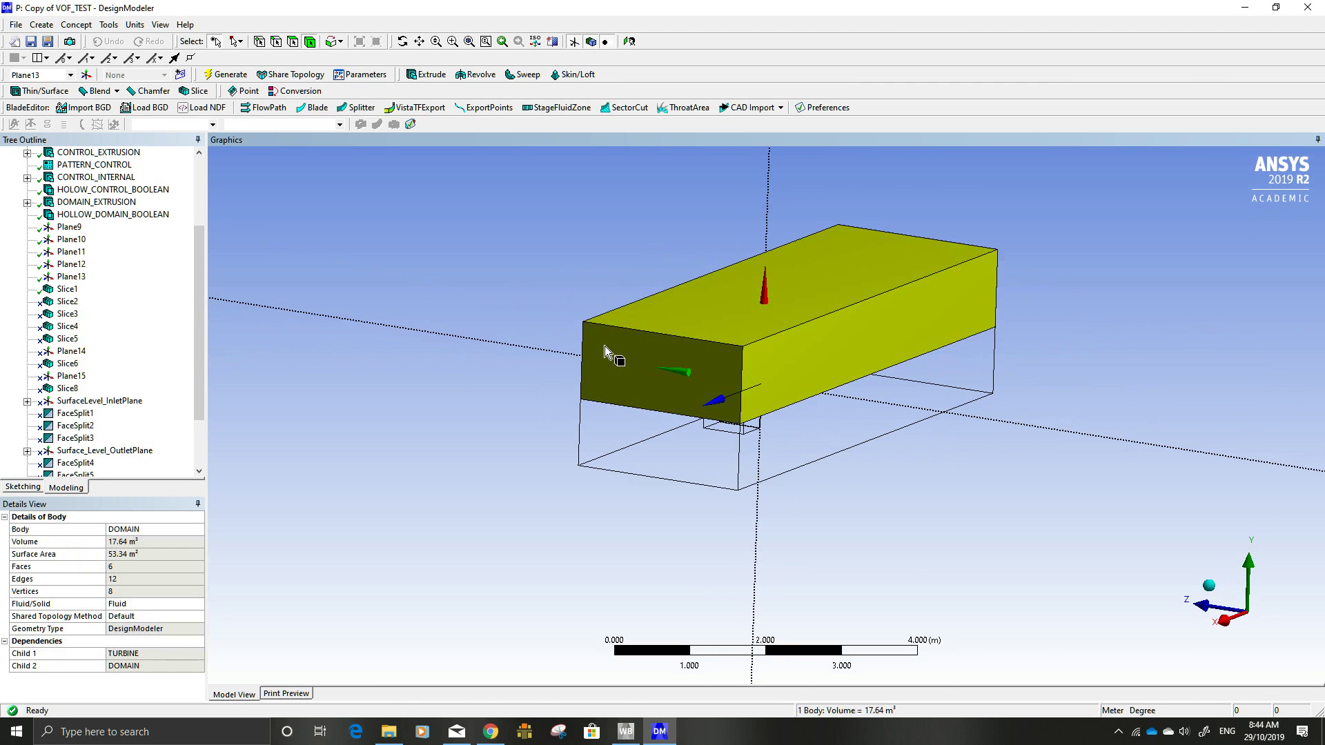
{"action": "left_click", "coordinate": [633, 428]}
{"action": "left_click", "coordinate": [457, 386]}
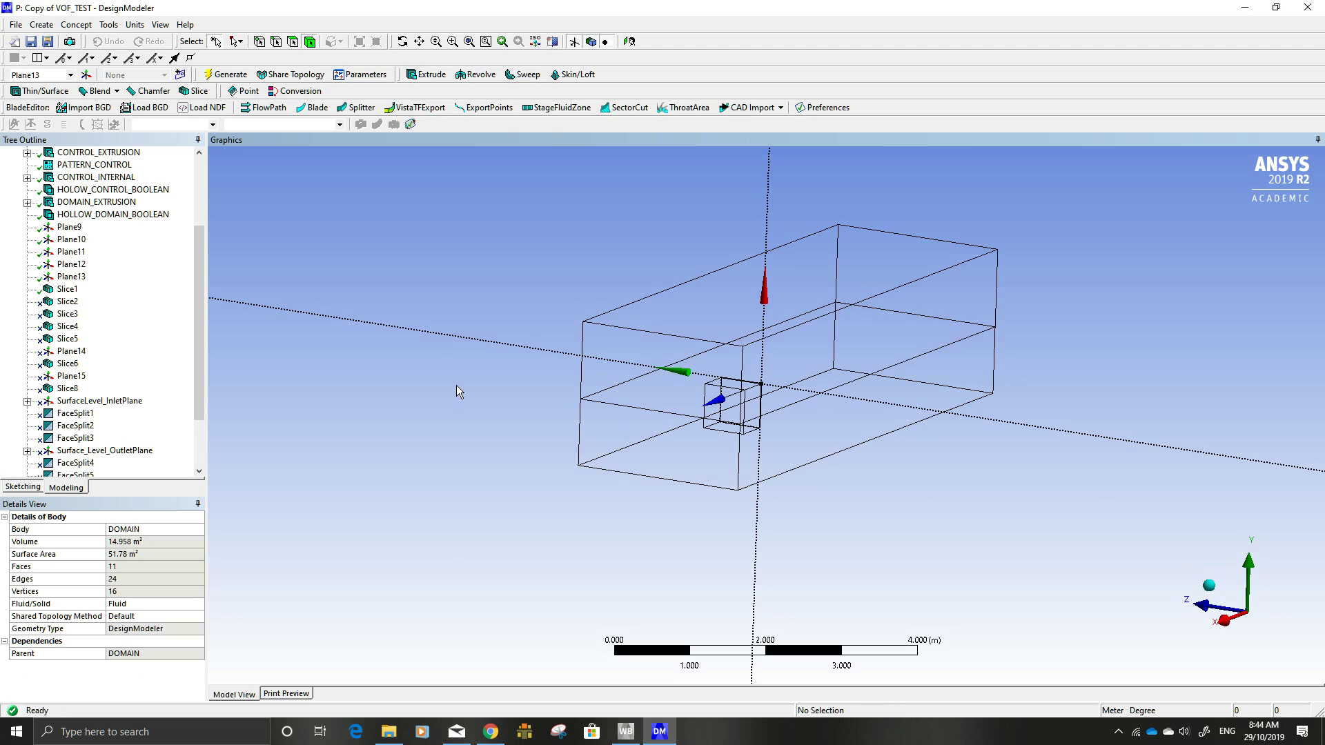
Step: Unsuppress Slice2, which slices the domain bodies by Plane10, and inspect the bodies on both sides of the cut
{"action": "left_click", "coordinate": [64, 301]}
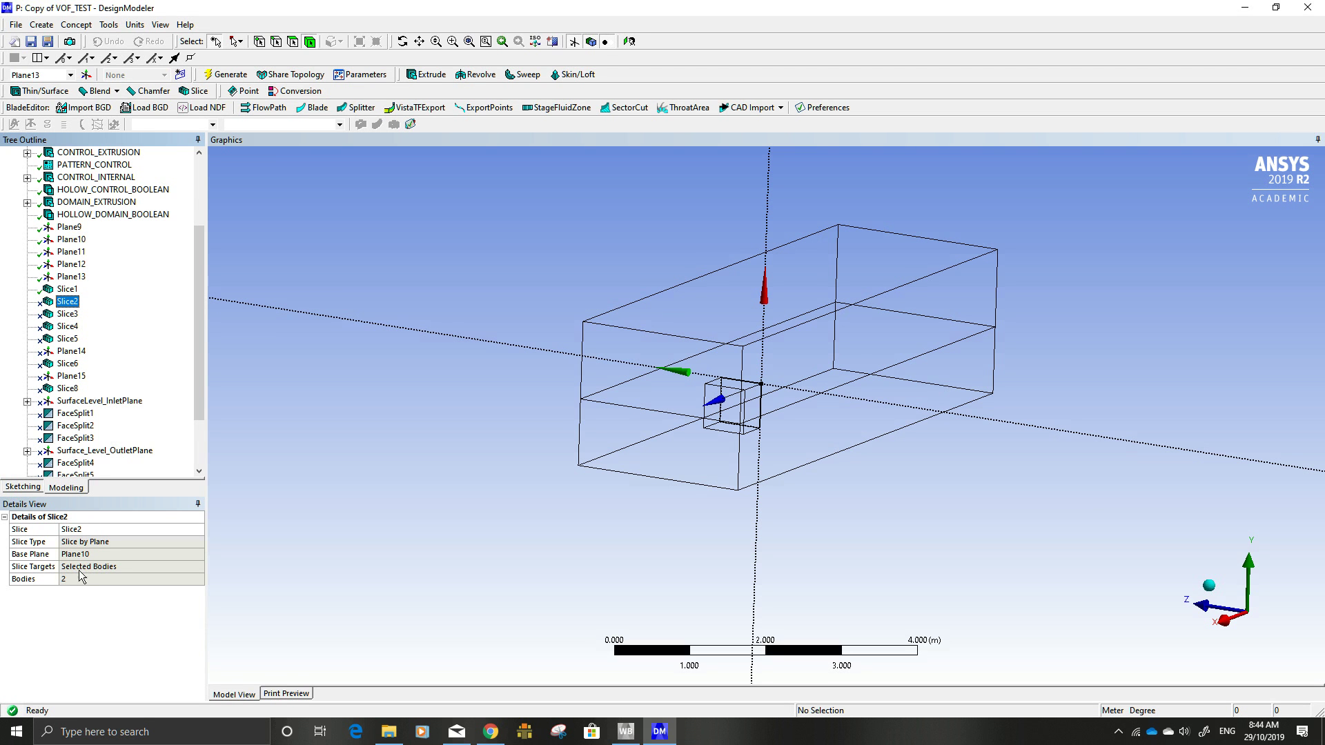
{"action": "right_click", "coordinate": [61, 304]}
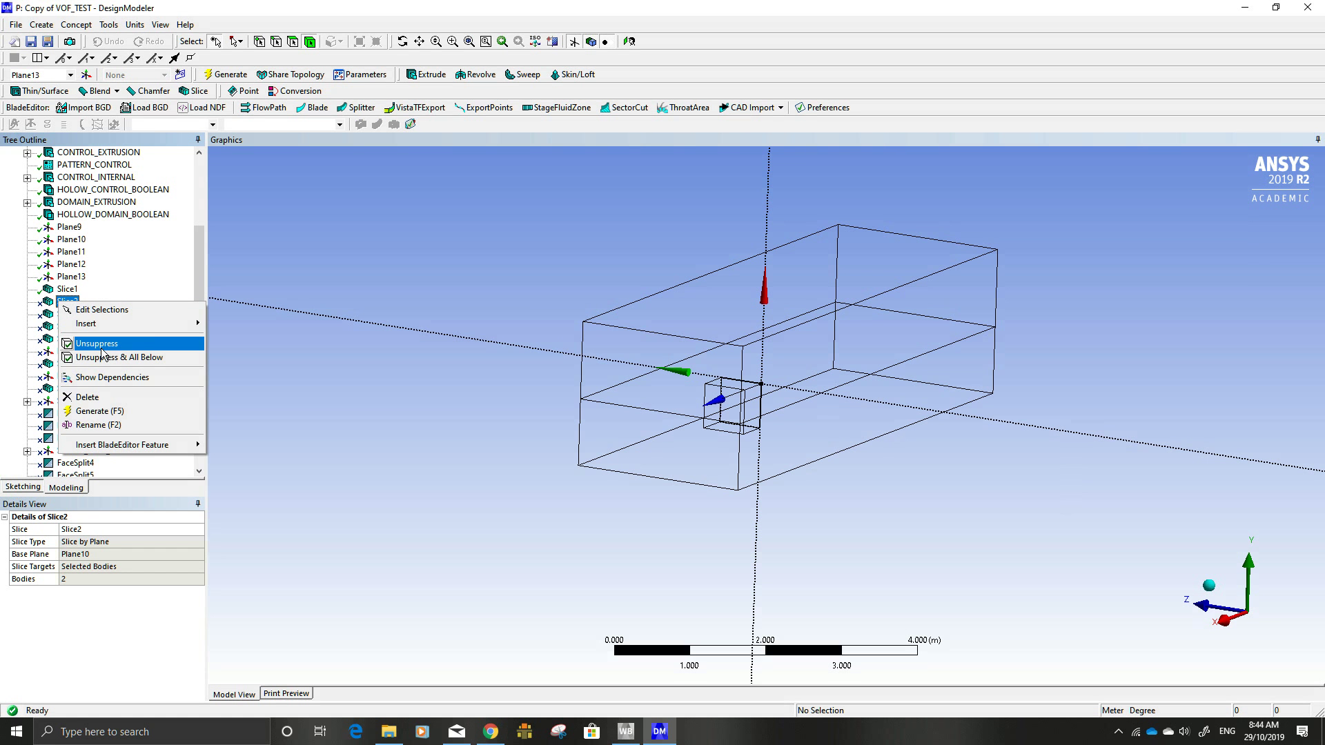
{"action": "left_click", "coordinate": [101, 349]}
{"action": "middle_click_drag", "start_coordinate": [320, 378], "coordinate": [272, 399]}
{"action": "left_click", "coordinate": [630, 376]}
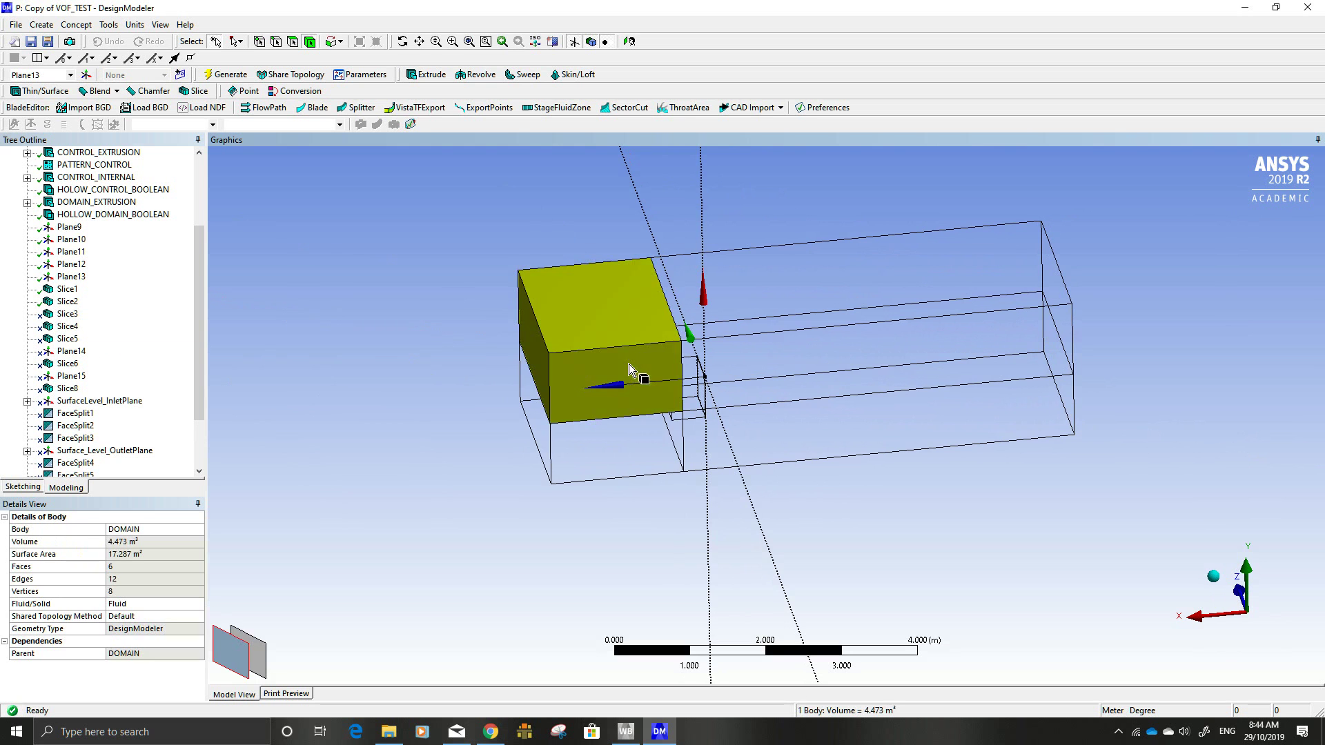
{"action": "left_click", "coordinate": [731, 354]}
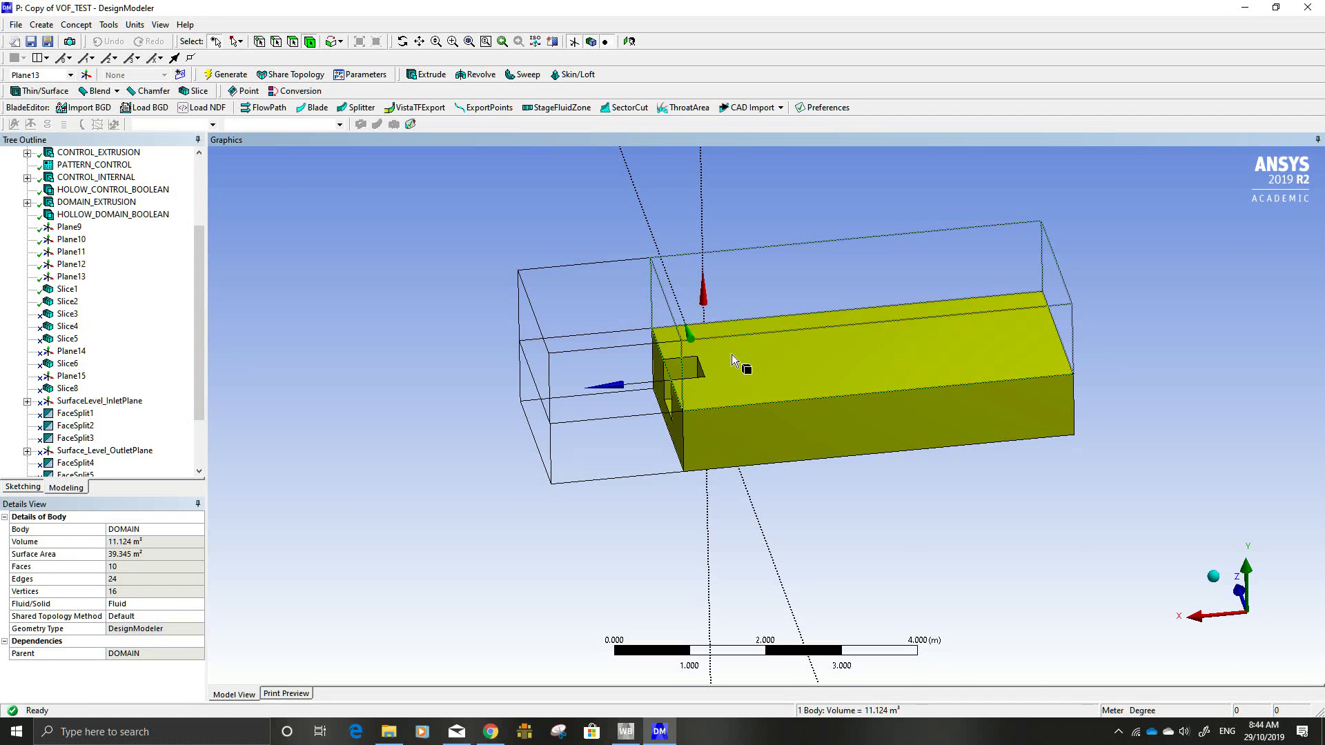
{"action": "left_click", "coordinate": [489, 259]}
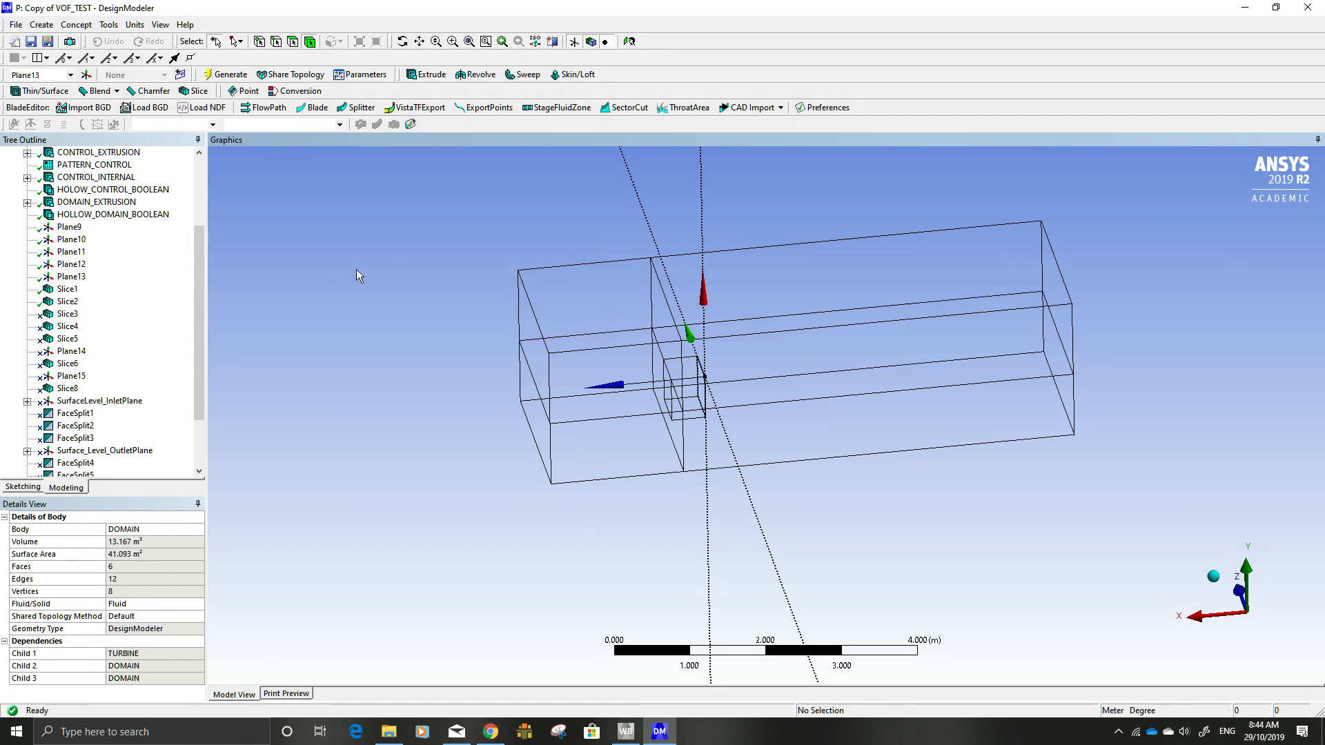
Step: Unsuppress Slice3, which slices the domain bodies by Plane11, and inspect the upper and lower long bodies
{"action": "left_click", "coordinate": [67, 315]}
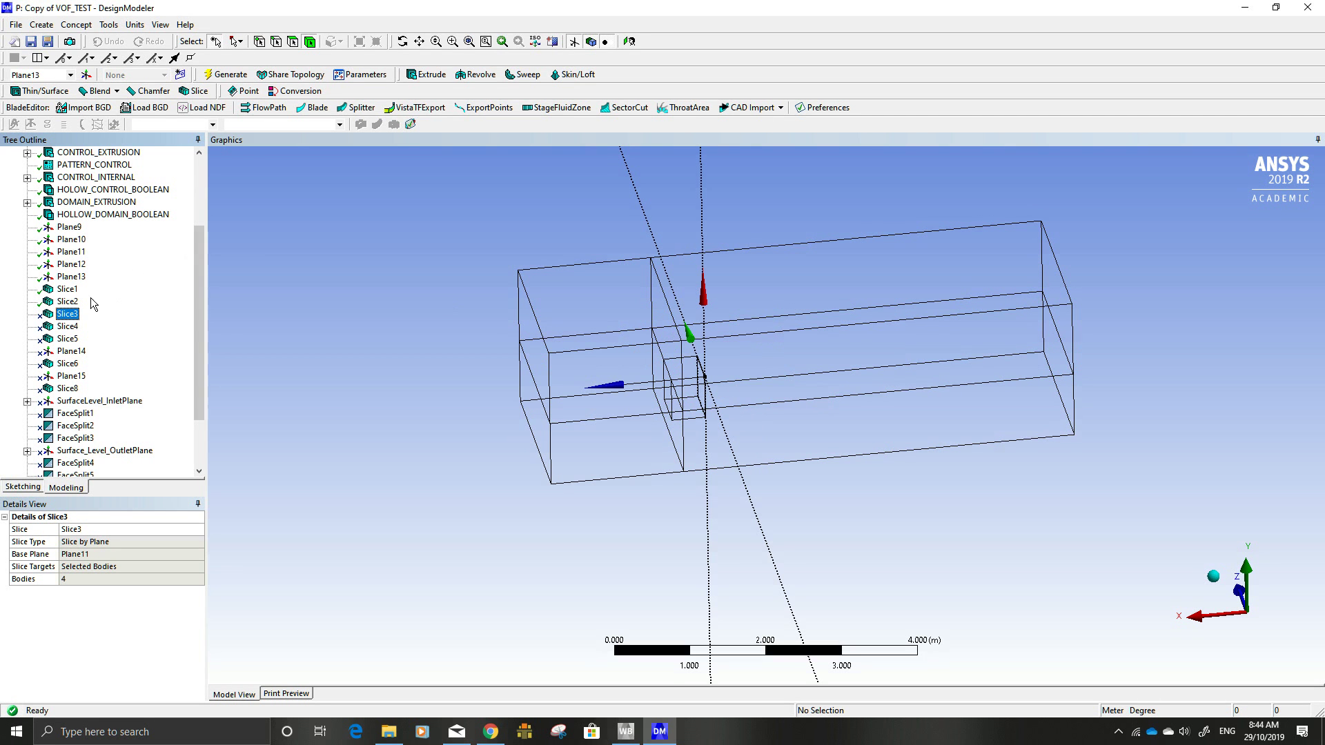
{"action": "right_click", "coordinate": [73, 318]}
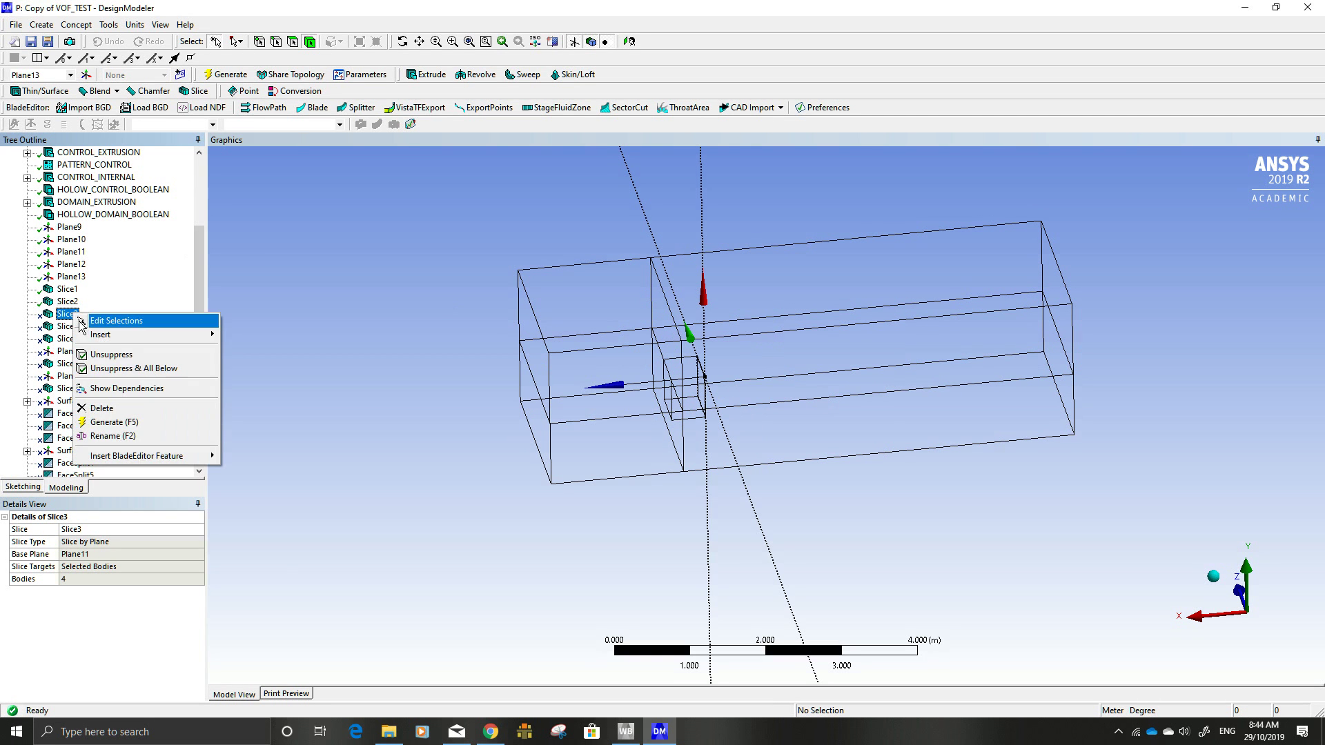
{"action": "left_click", "coordinate": [97, 356]}
{"action": "middle_click_drag", "start_coordinate": [325, 349], "coordinate": [434, 334]}
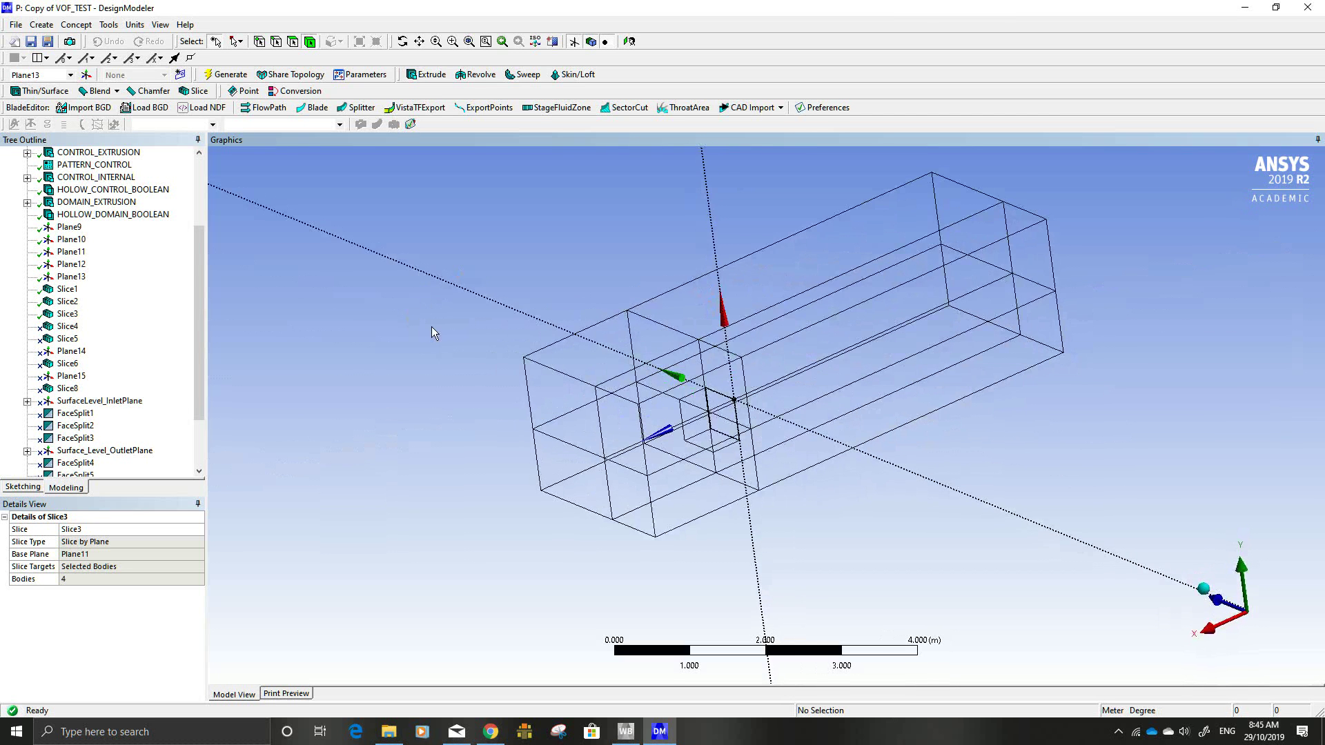
{"action": "left_click", "coordinate": [749, 336]}
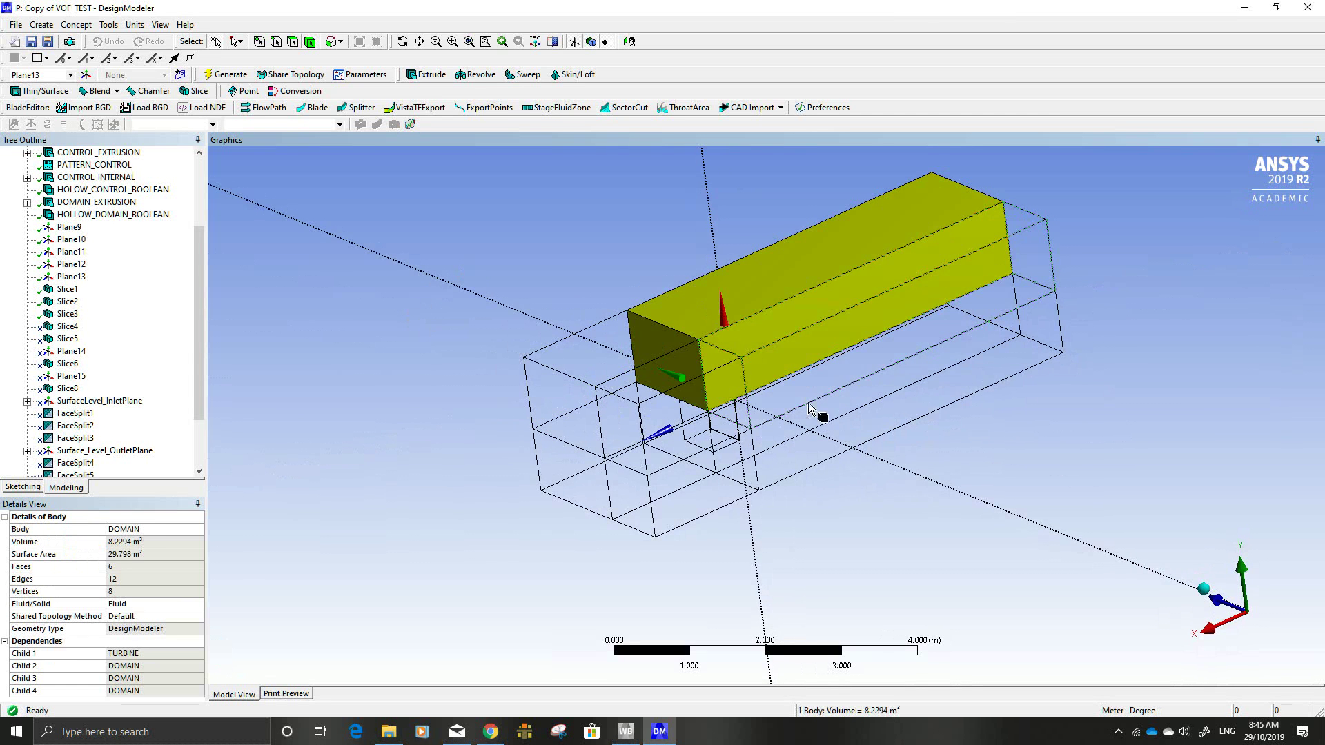
{"action": "left_click", "coordinate": [803, 435]}
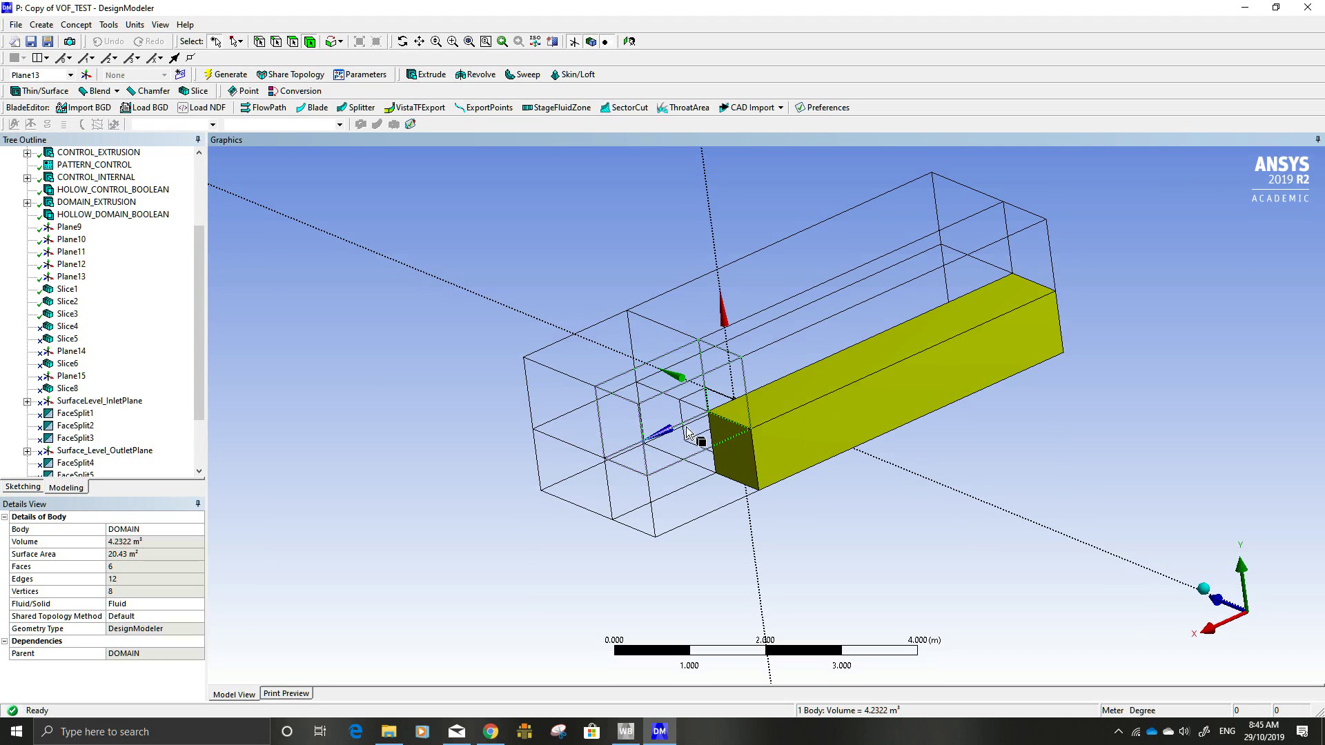
Step: Unsuppress Slice4, which slices the domain bodies by Plane12, and check where Plane12 sits on the cavity
{"action": "left_click", "coordinate": [55, 327]}
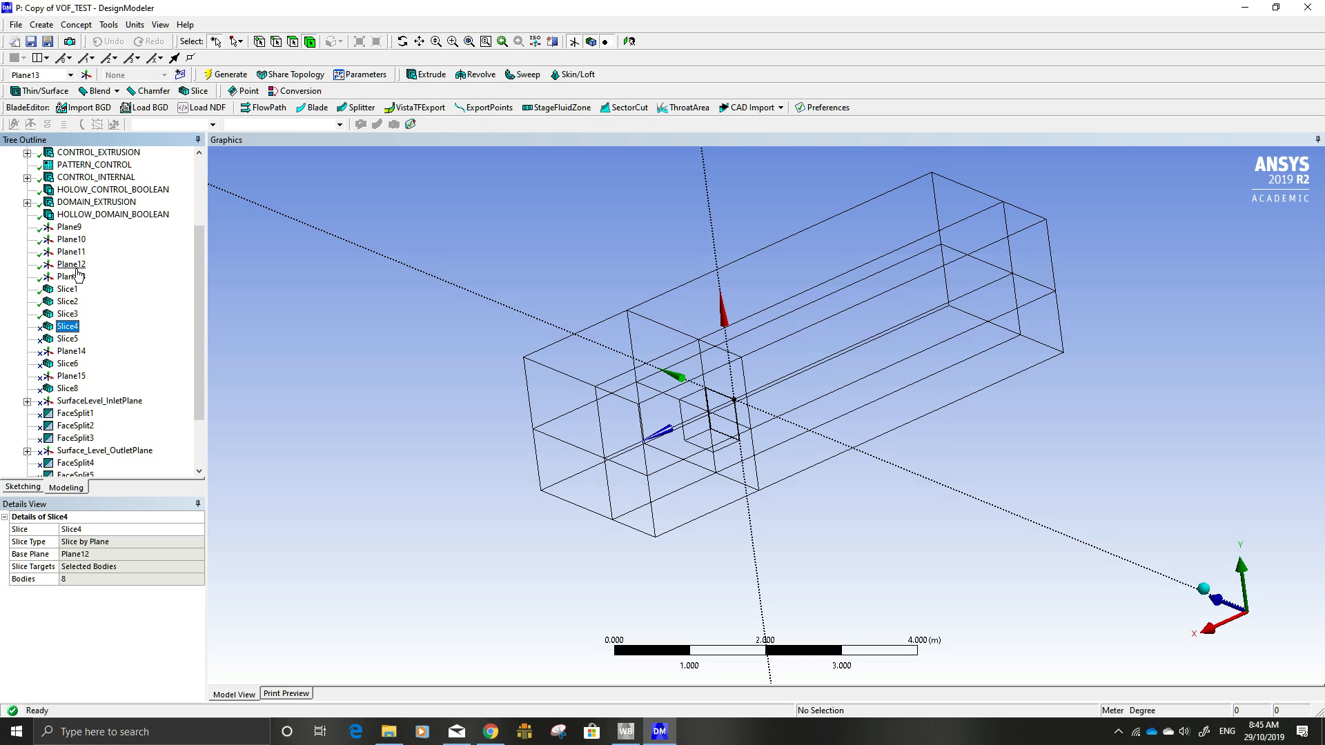
{"action": "middle_click_drag", "start_coordinate": [378, 354], "coordinate": [323, 377]}
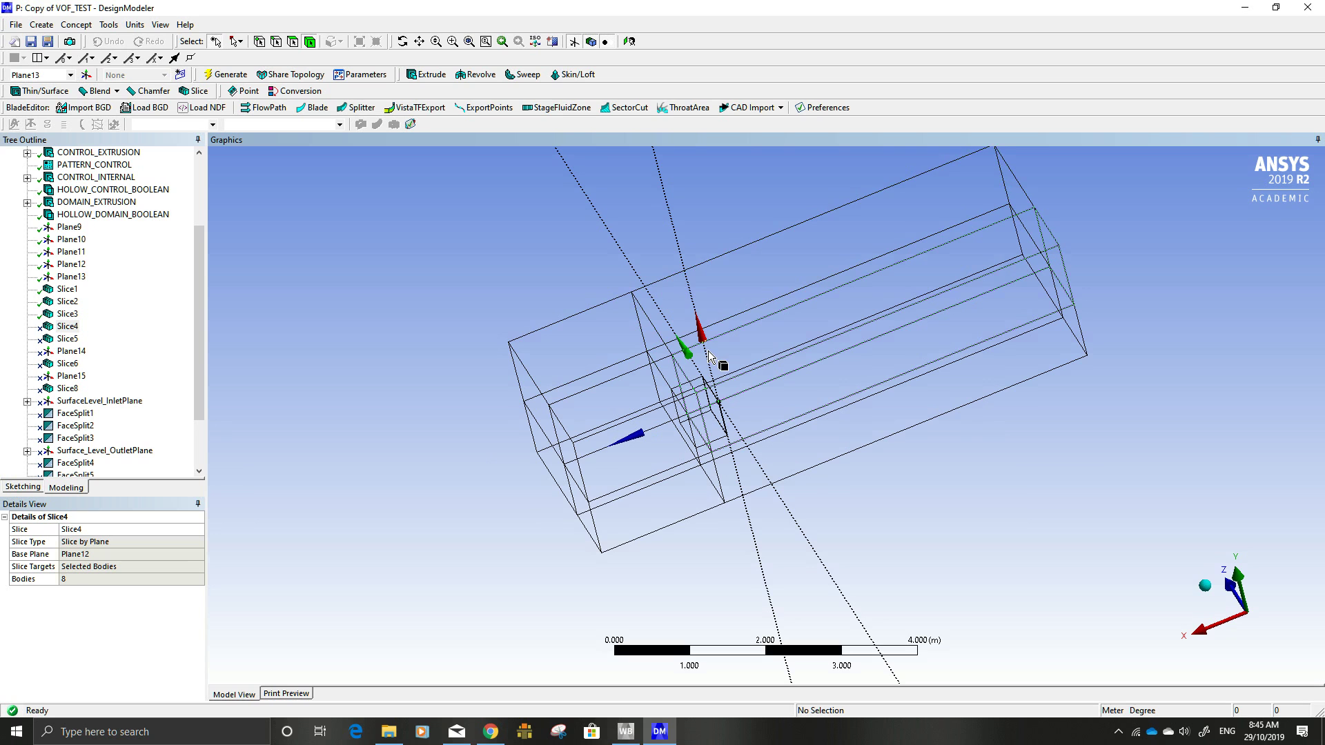
{"action": "middle_click_drag", "start_coordinate": [705, 335], "coordinate": [616, 283]}
{"action": "middle_click_drag", "start_coordinate": [712, 432], "coordinate": [784, 478]}
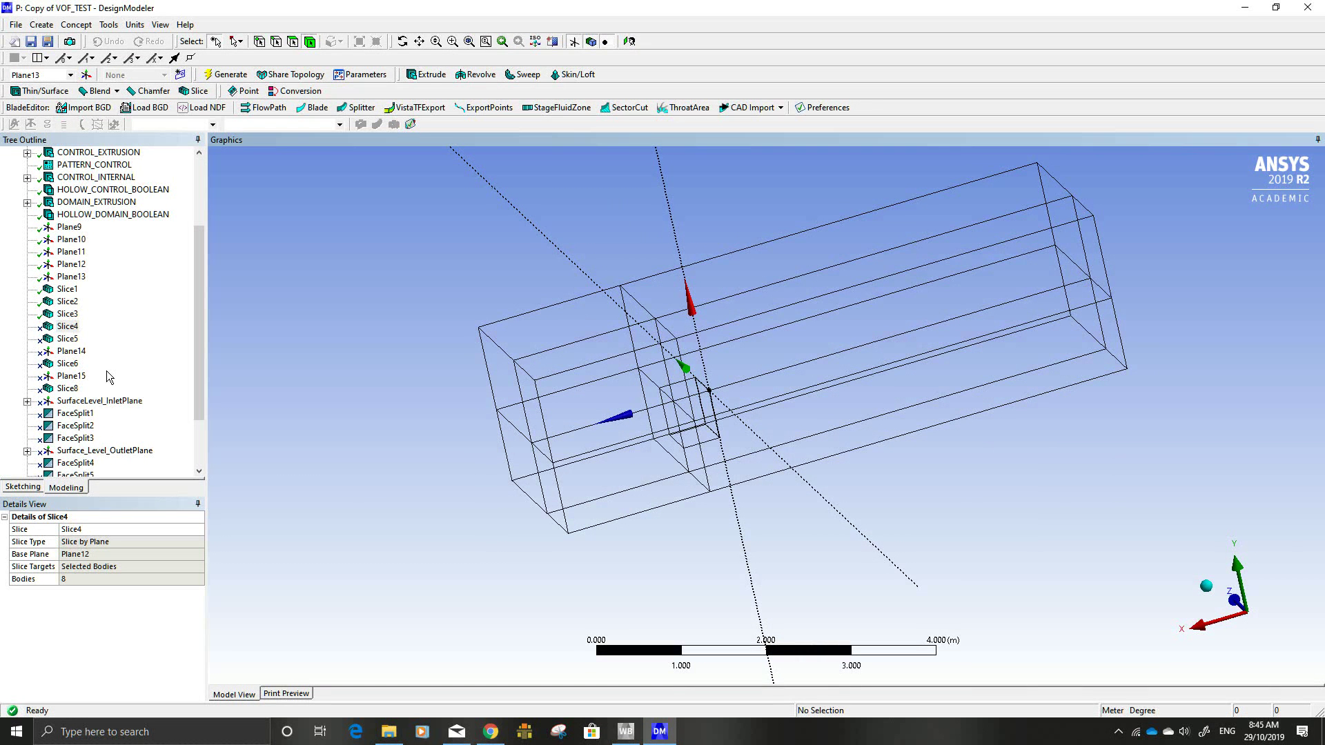
{"action": "right_click", "coordinate": [67, 330]}
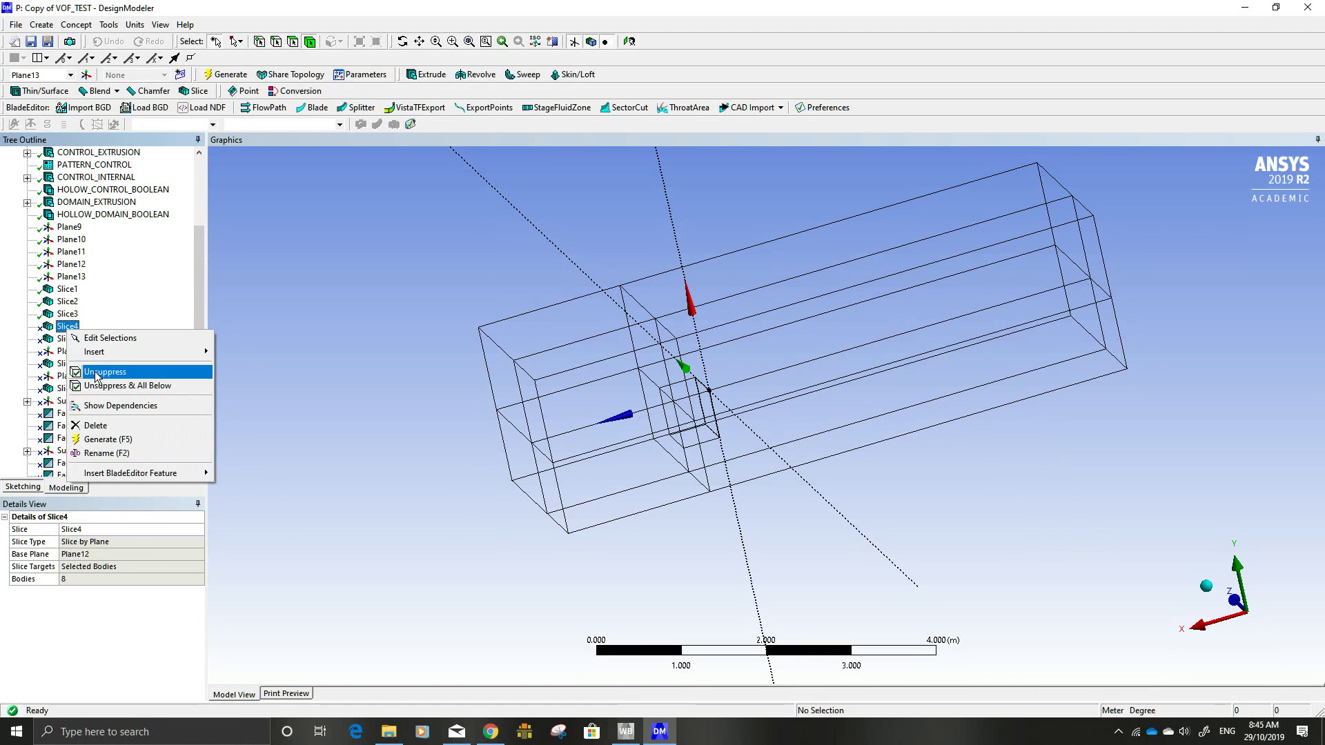
{"action": "left_click", "coordinate": [97, 373]}
{"action": "middle_click_drag", "start_coordinate": [336, 393], "coordinate": [379, 387]}
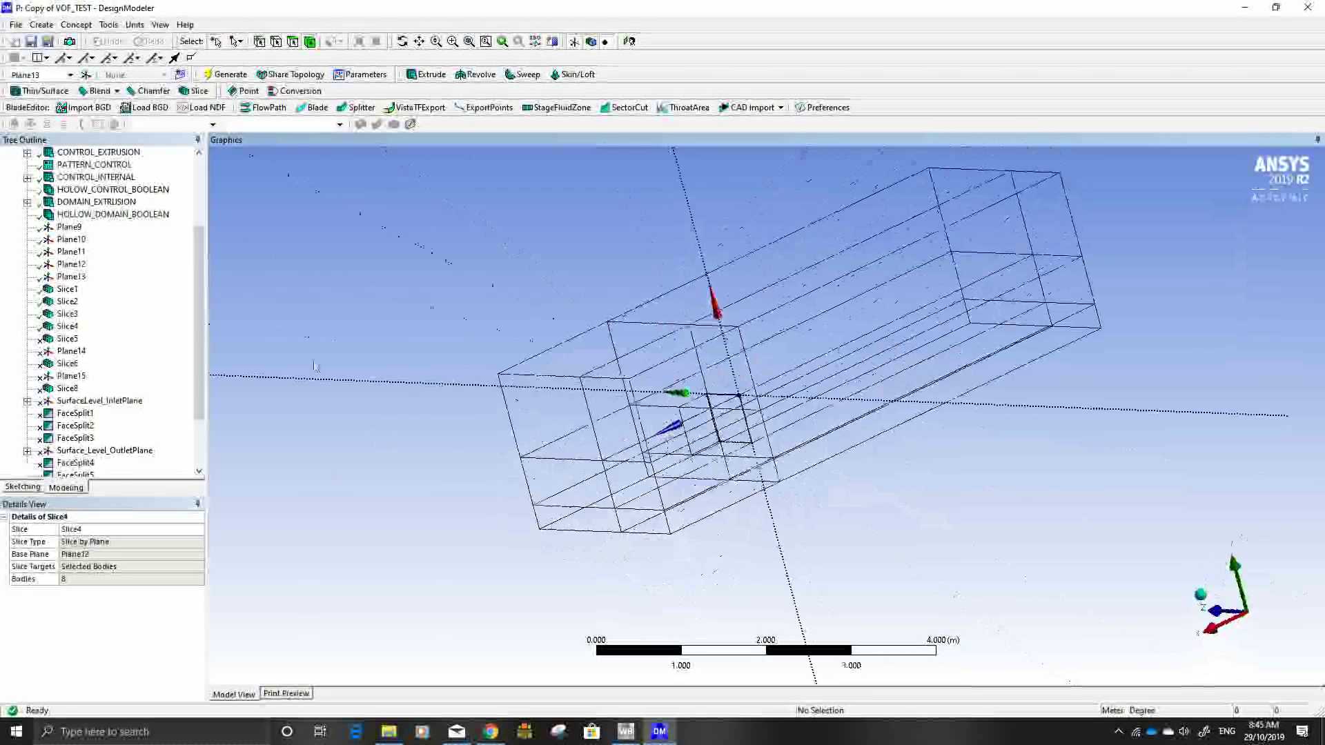
{"action": "left_click", "coordinate": [78, 270]}
{"action": "mouse_move", "coordinate": [386, 400]}
{"action": "middle_mouse_down"}
{"action": "mouse_move", "coordinate": [364, 361]}
{"action": "mouse_move", "coordinate": [301, 373]}
{"action": "mouse_move", "coordinate": [281, 394]}
{"action": "mouse_move", "coordinate": [300, 415]}
{"action": "mouse_move", "coordinate": [373, 387]}
{"action": "mouse_move", "coordinate": [405, 414]}
{"action": "mouse_move", "coordinate": [387, 410]}
{"action": "middle_mouse_up"}
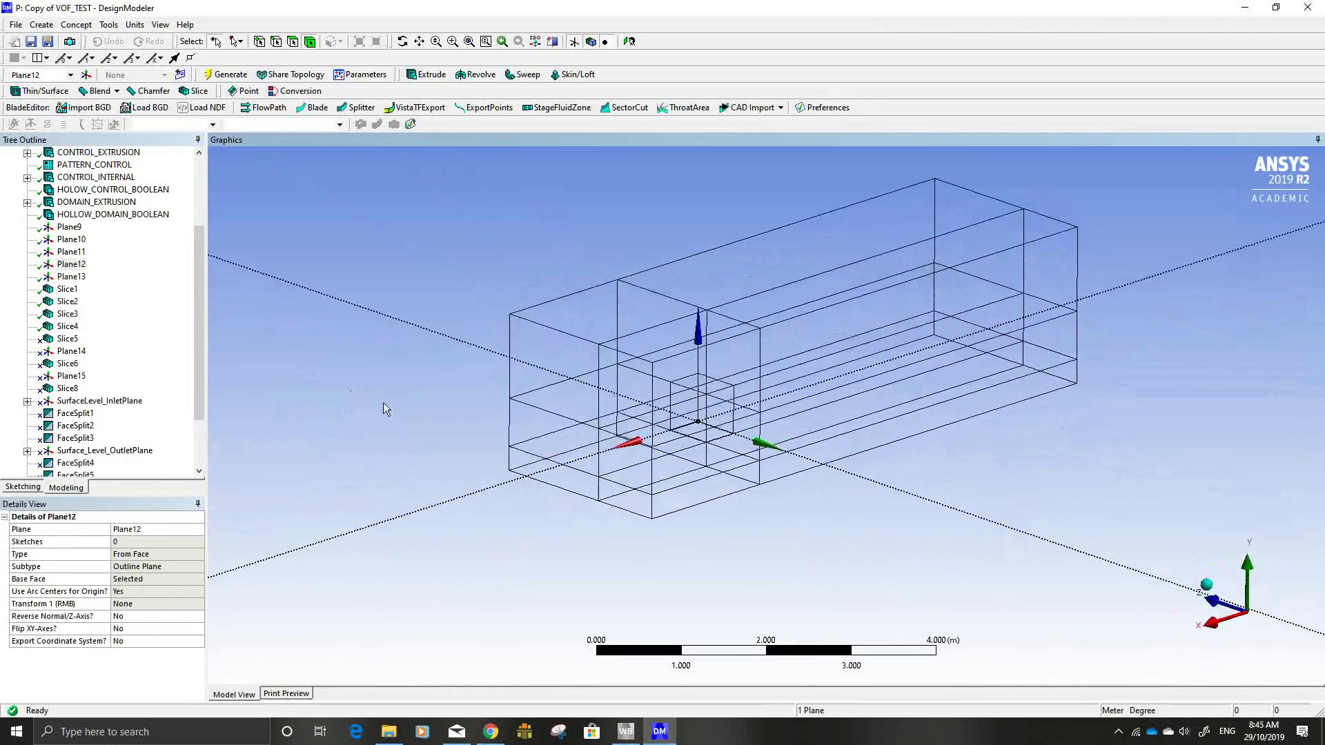
Step: Unsuppress Slice5, which slices the domain bodies by Plane13, and check where Plane13 cuts the domain
{"action": "left_click", "coordinate": [67, 339]}
{"action": "right_click", "coordinate": [67, 343]}
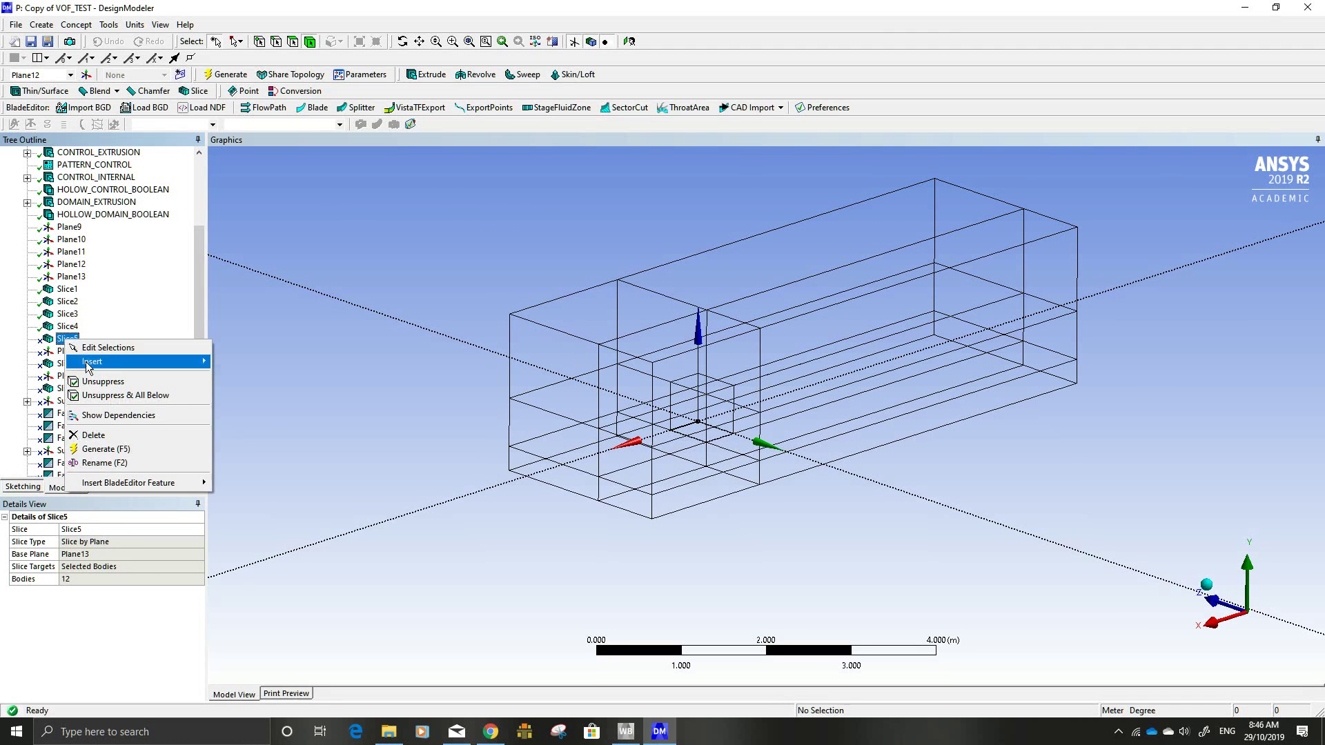
{"action": "middle_click_drag", "start_coordinate": [321, 381], "coordinate": [271, 390]}
{"action": "left_click", "coordinate": [68, 340]}
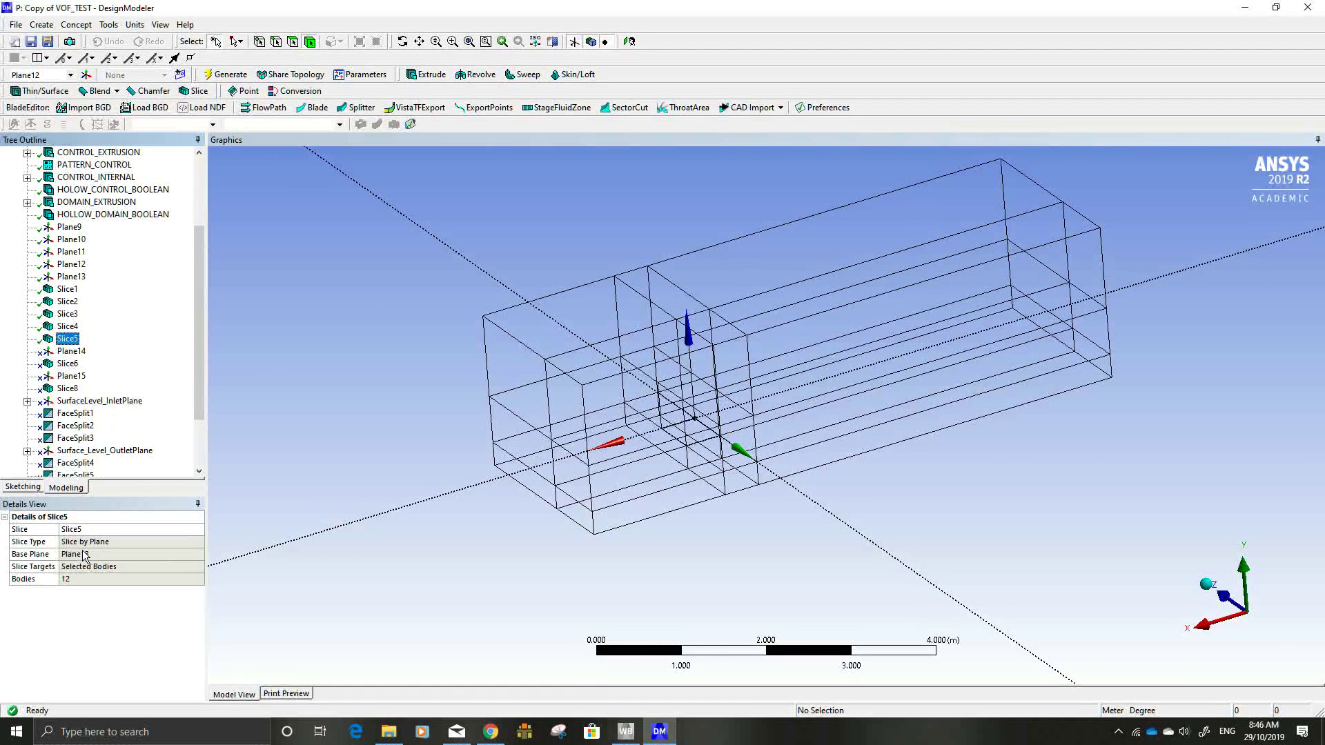
{"action": "left_click", "coordinate": [69, 276]}
{"action": "middle_click_drag", "start_coordinate": [354, 400], "coordinate": [431, 424]}
Step: Check Plane14 on the sliced domain, then unsuppress the TURBINE body and the CONTROL part together
{"action": "left_click", "coordinate": [72, 352]}
{"action": "scroll", "coordinate": [137, 449], "scroll_direction": "down", "scroll_amount": 2}
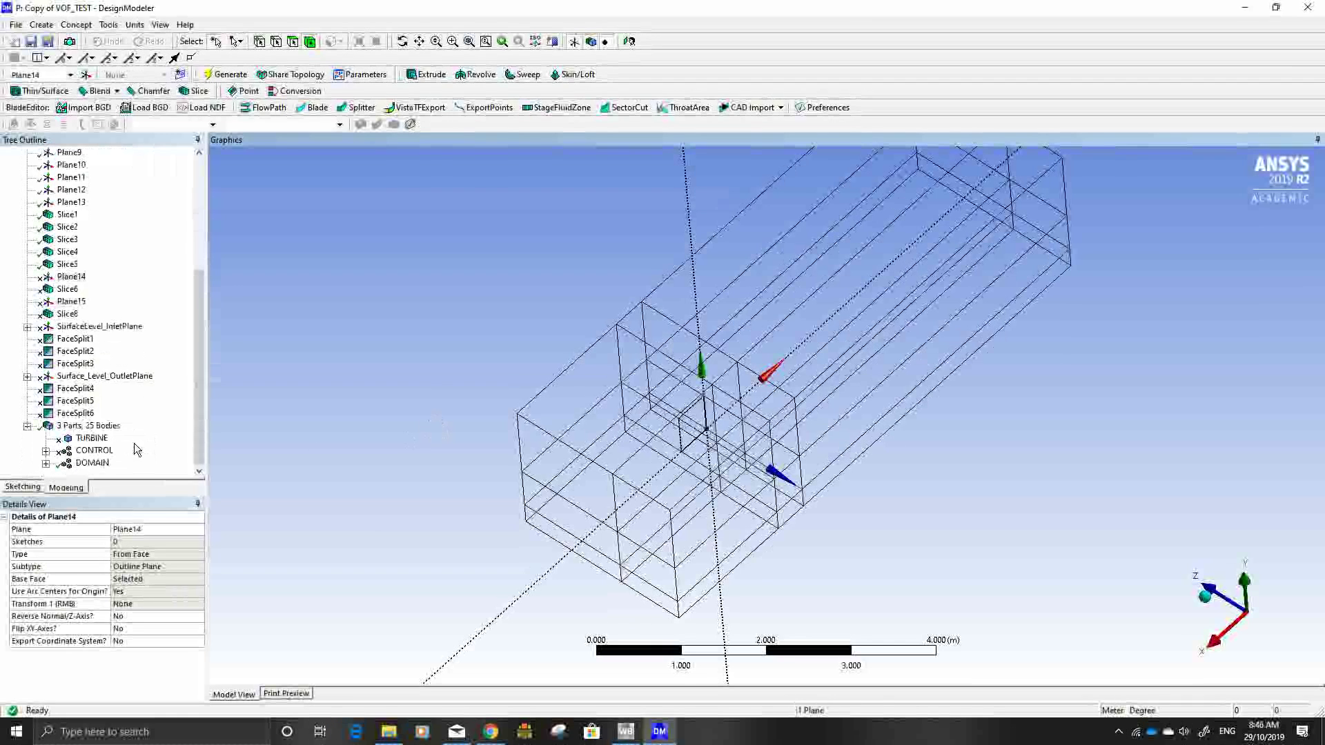
{"action": "left_click", "coordinate": [92, 439]}
{"action": "left_click", "coordinate": [95, 451], "text": "ctrl"}
{"action": "right_click", "coordinate": [99, 455]}
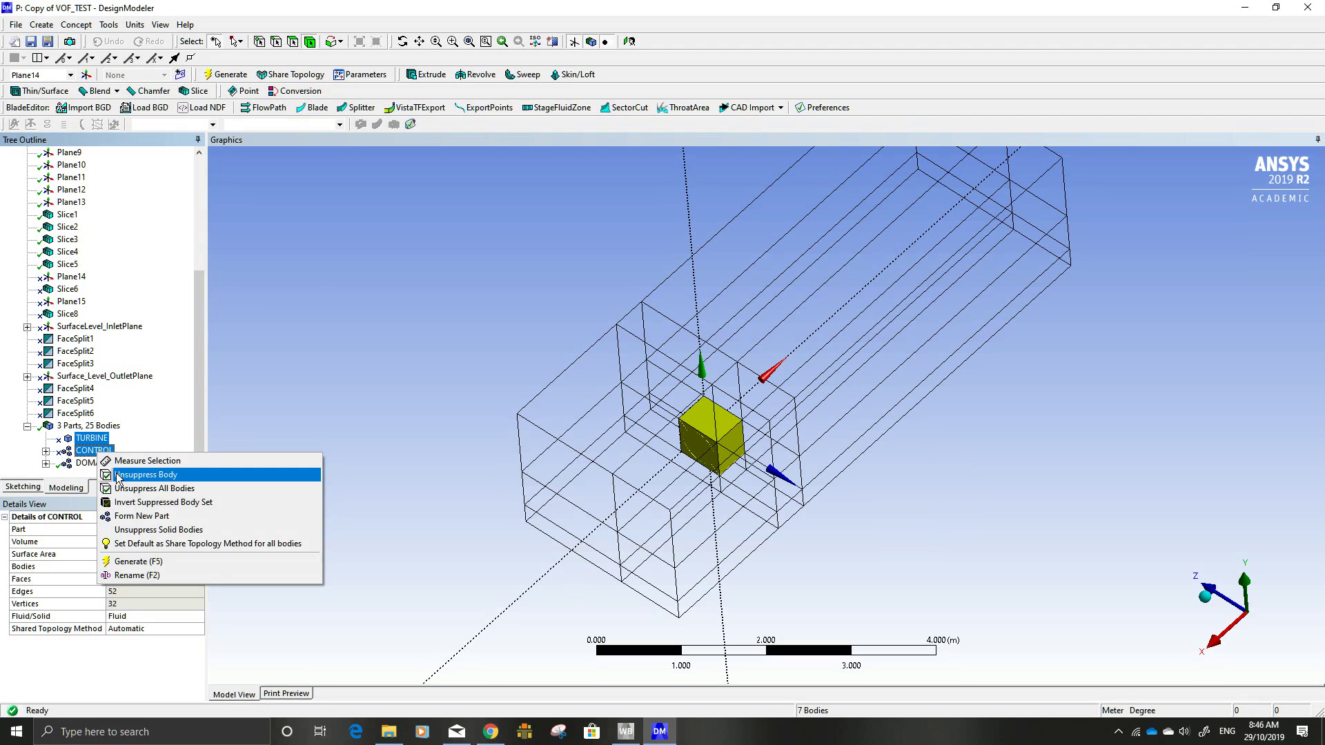
{"action": "left_click", "coordinate": [117, 475]}
{"action": "middle_click_drag", "start_coordinate": [429, 419], "coordinate": [509, 400]}
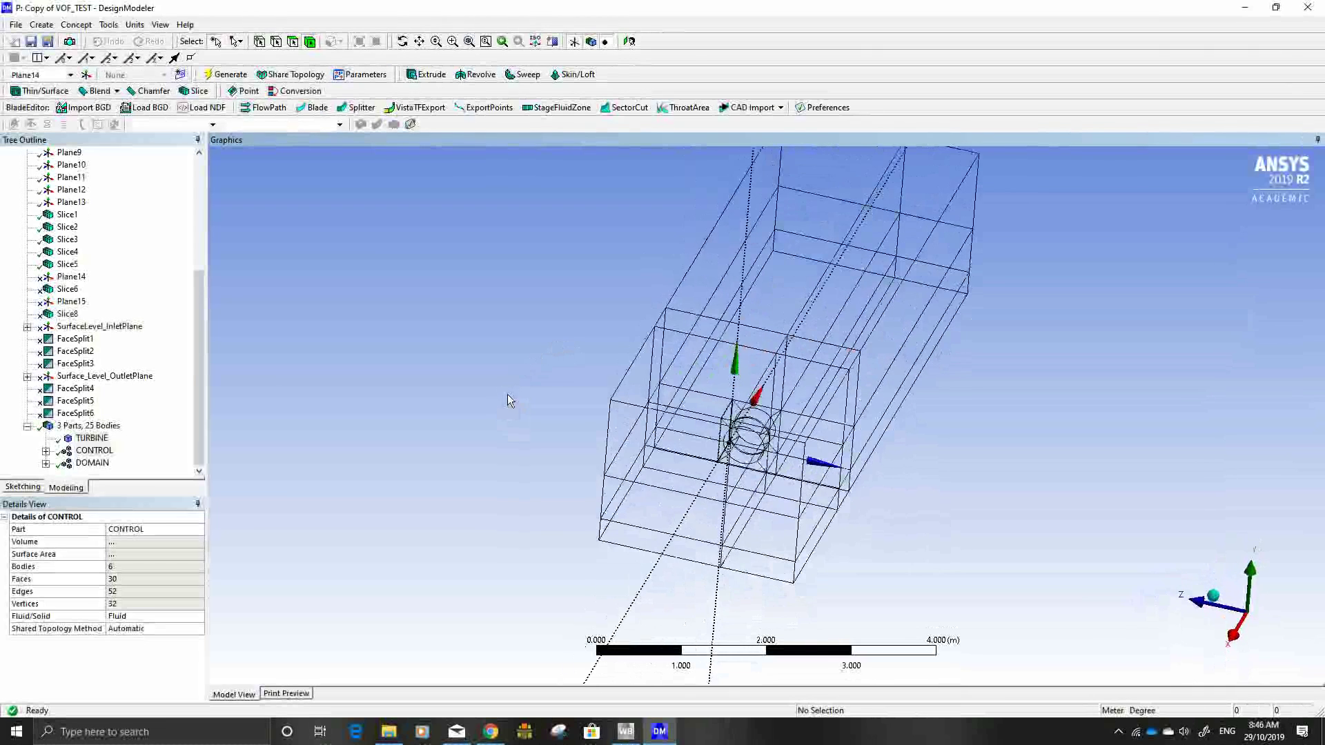
Step: Unsuppress Plane14 and Slice6, which slices the selected bodies by Plane14
{"action": "left_click", "coordinate": [81, 279]}
{"action": "right_click", "coordinate": [76, 278]}
{"action": "left_click", "coordinate": [101, 342]}
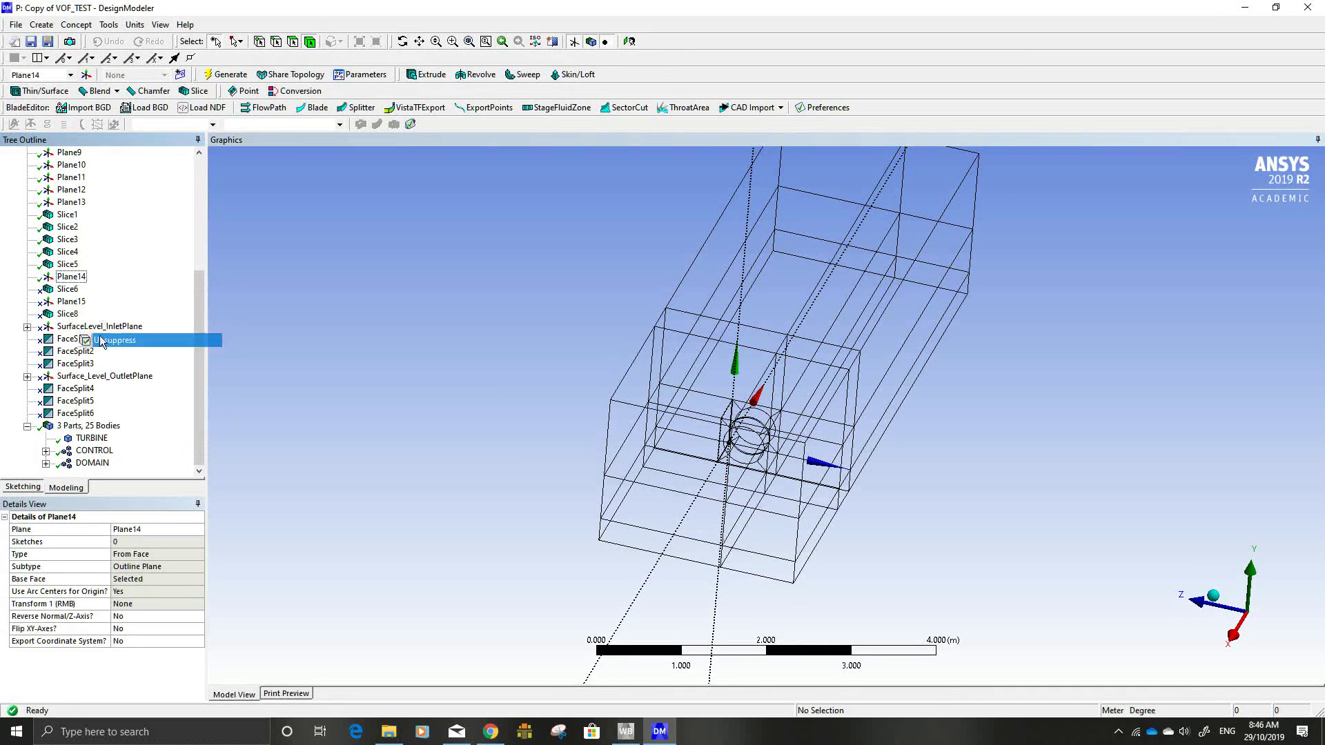
{"action": "left_click", "coordinate": [69, 289]}
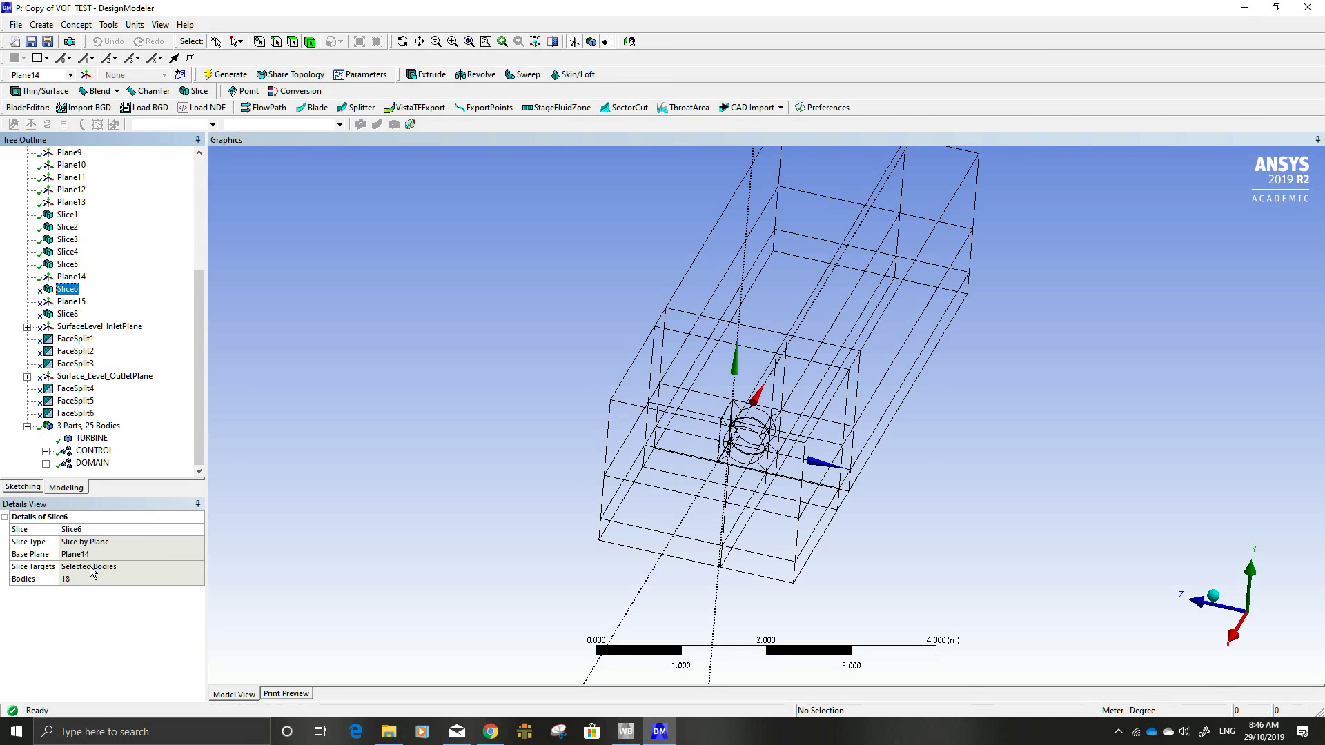
{"action": "right_click", "coordinate": [76, 293]}
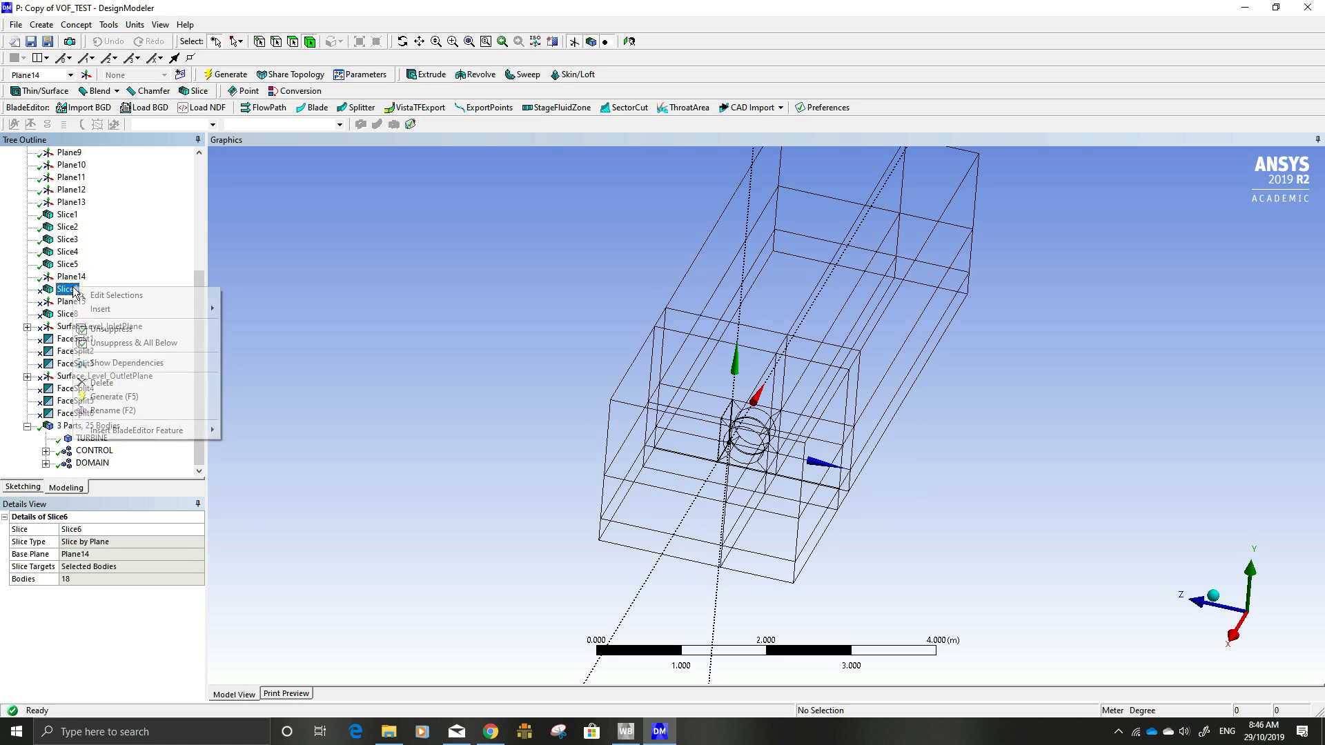
{"action": "left_click", "coordinate": [110, 329]}
{"action": "middle_click_drag", "start_coordinate": [423, 393], "coordinate": [396, 393]}
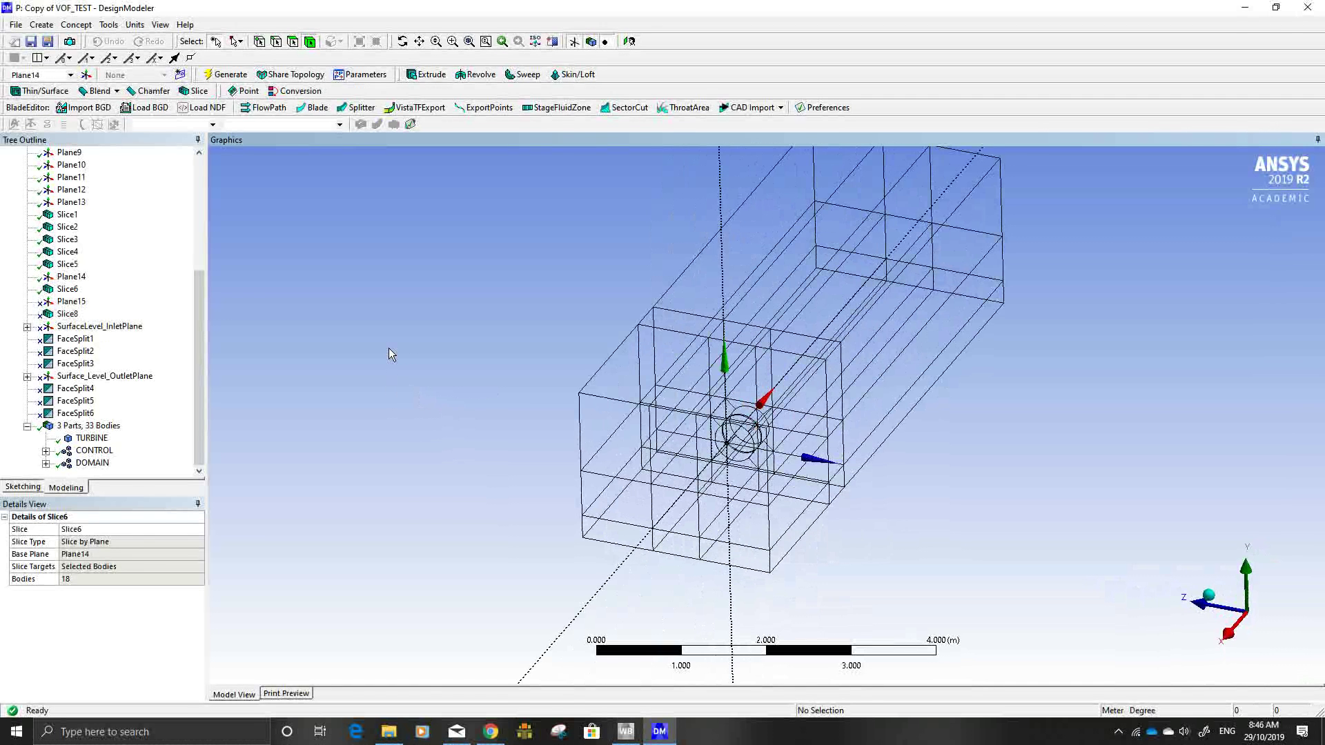
Step: Examine the sliced domain bodies one by one around the turbine cavity, from the near end to the long far section
{"action": "left_click", "coordinate": [628, 447]}
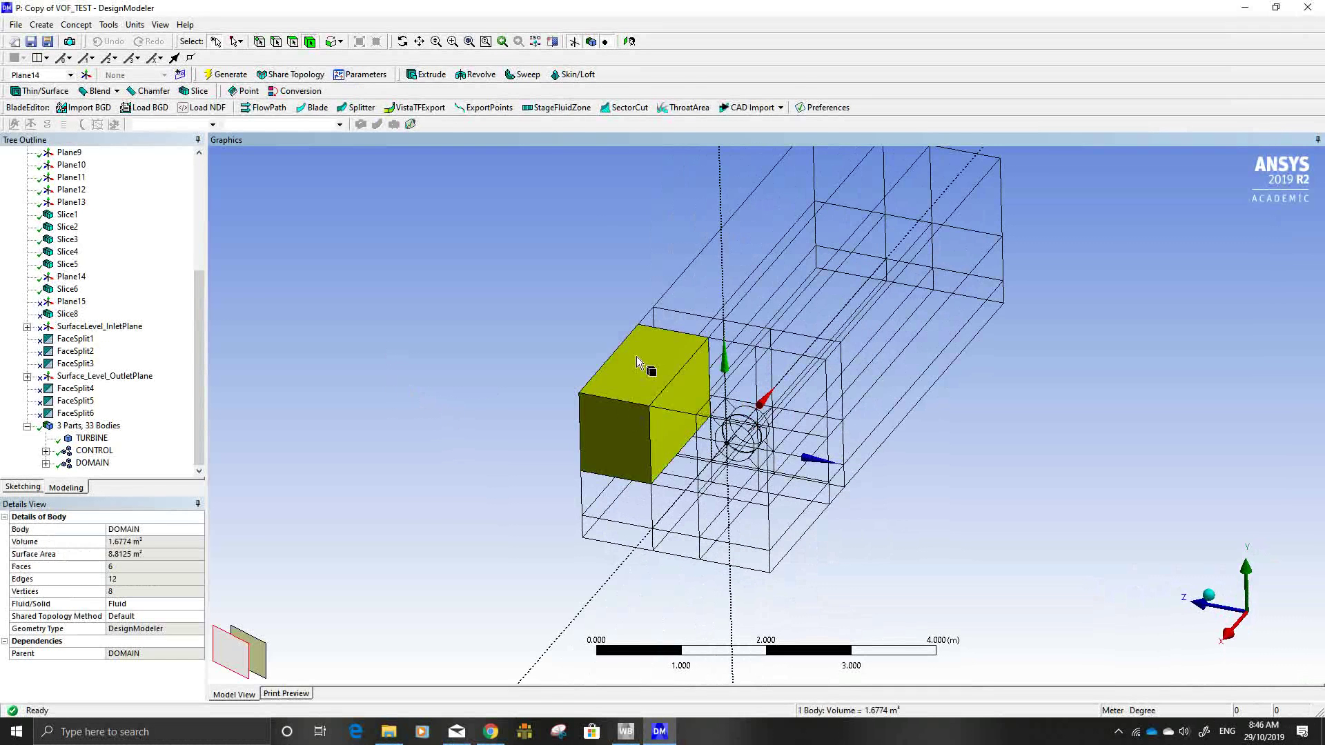
{"action": "left_click", "coordinate": [663, 324]}
{"action": "left_click", "coordinate": [712, 284]}
{"action": "left_click", "coordinate": [800, 293]}
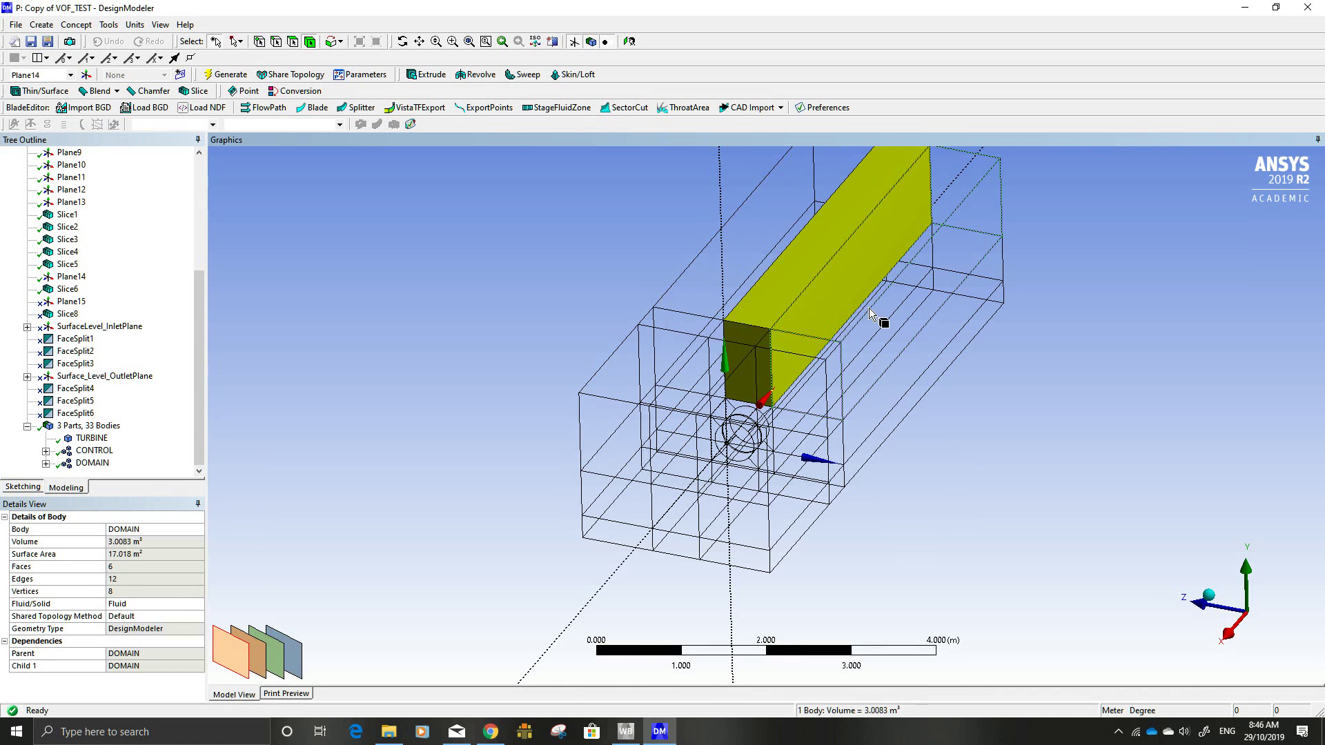
{"action": "left_click", "coordinate": [904, 358]}
{"action": "left_click", "coordinate": [849, 449]}
{"action": "left_click", "coordinate": [814, 490]}
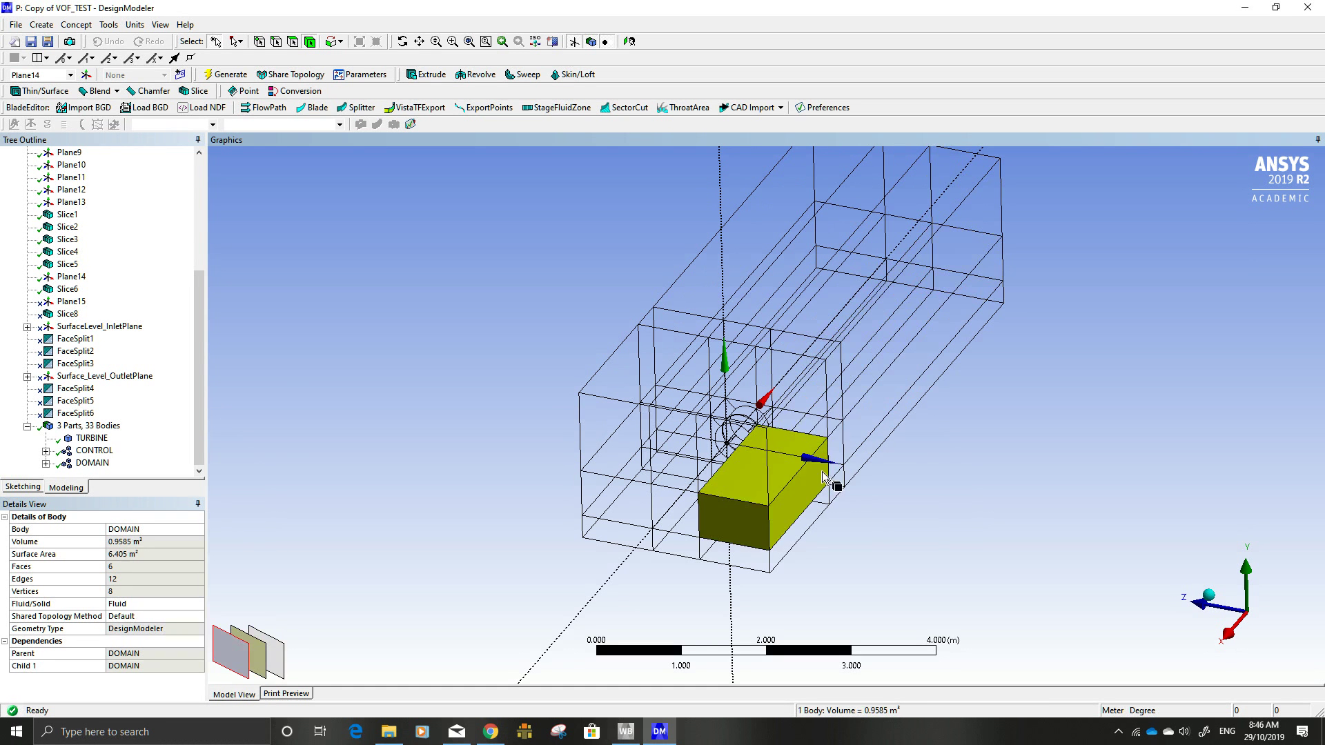
{"action": "left_click", "coordinate": [835, 467]}
{"action": "left_click", "coordinate": [678, 513]}
{"action": "left_click", "coordinate": [673, 540]}
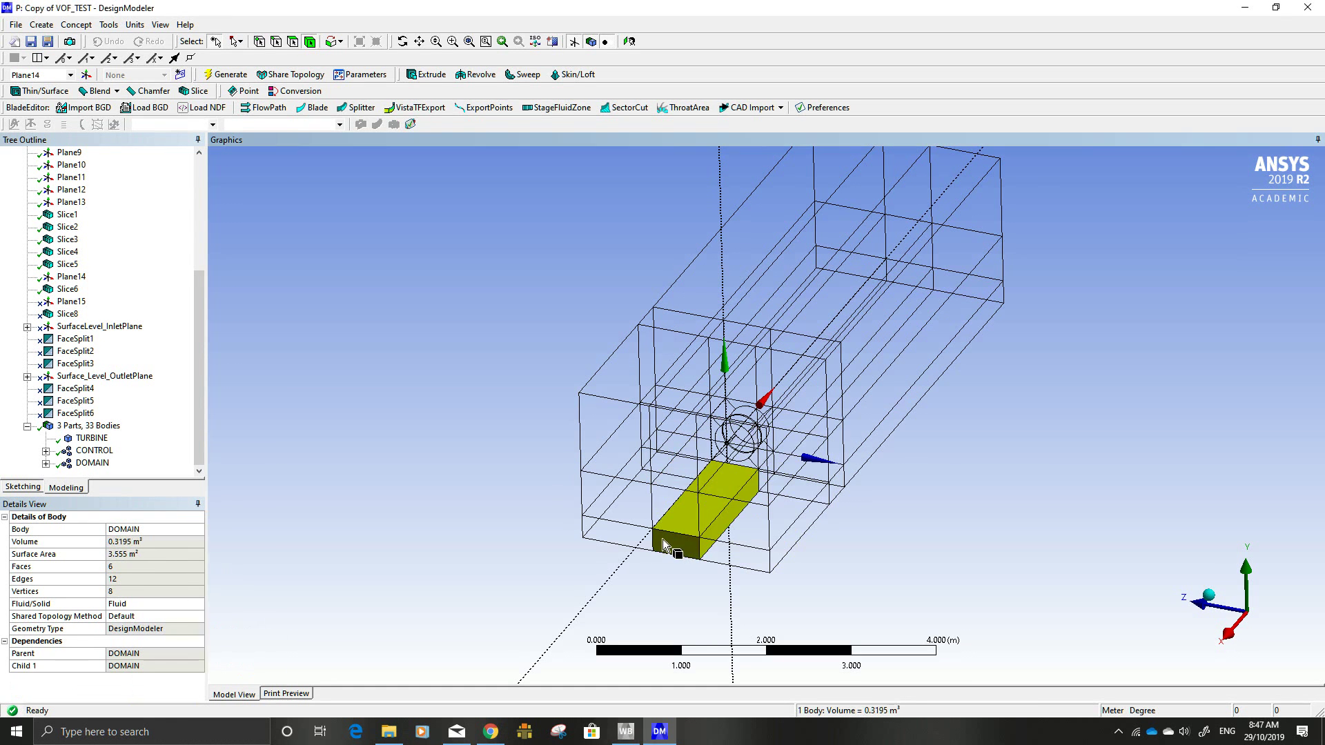
{"action": "left_click", "coordinate": [642, 528]}
{"action": "left_click", "coordinate": [633, 476]}
{"action": "left_click", "coordinate": [639, 439]}
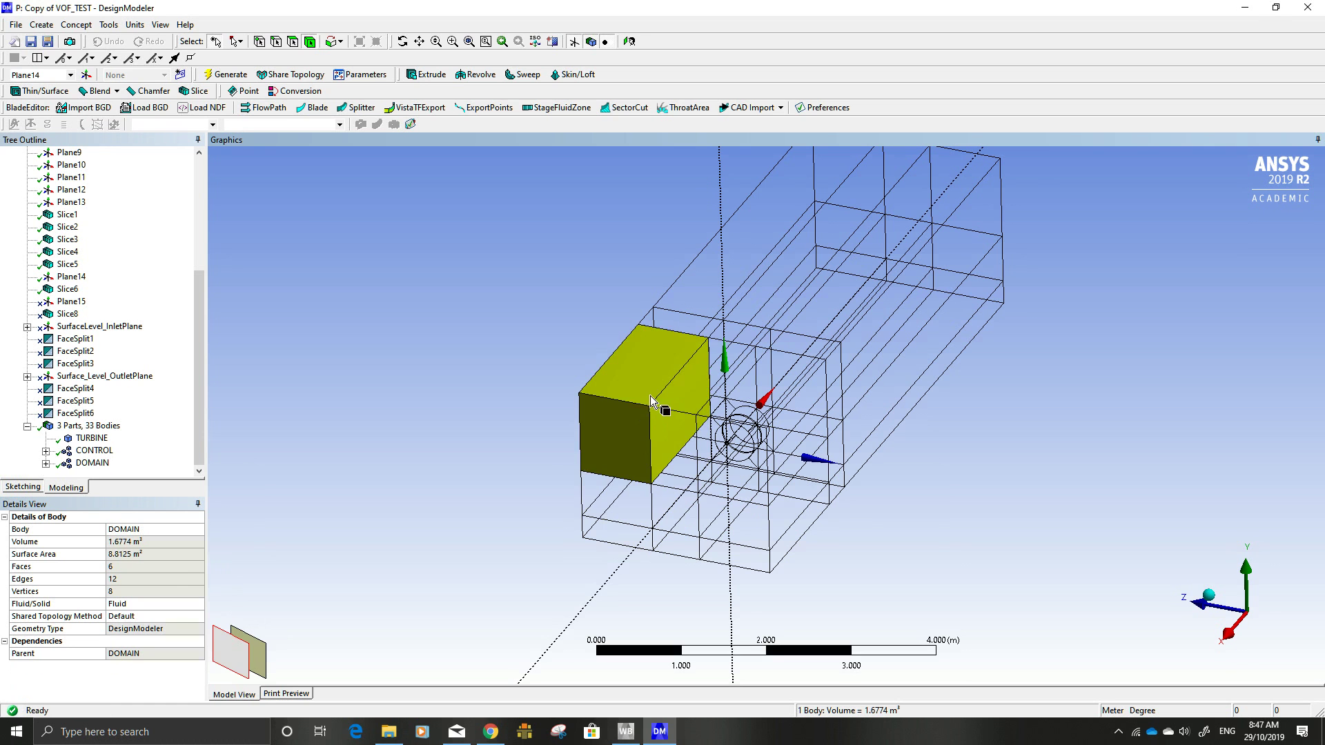
{"action": "left_click", "coordinate": [724, 342]}
{"action": "left_click", "coordinate": [721, 307]}
{"action": "left_click", "coordinate": [683, 327]}
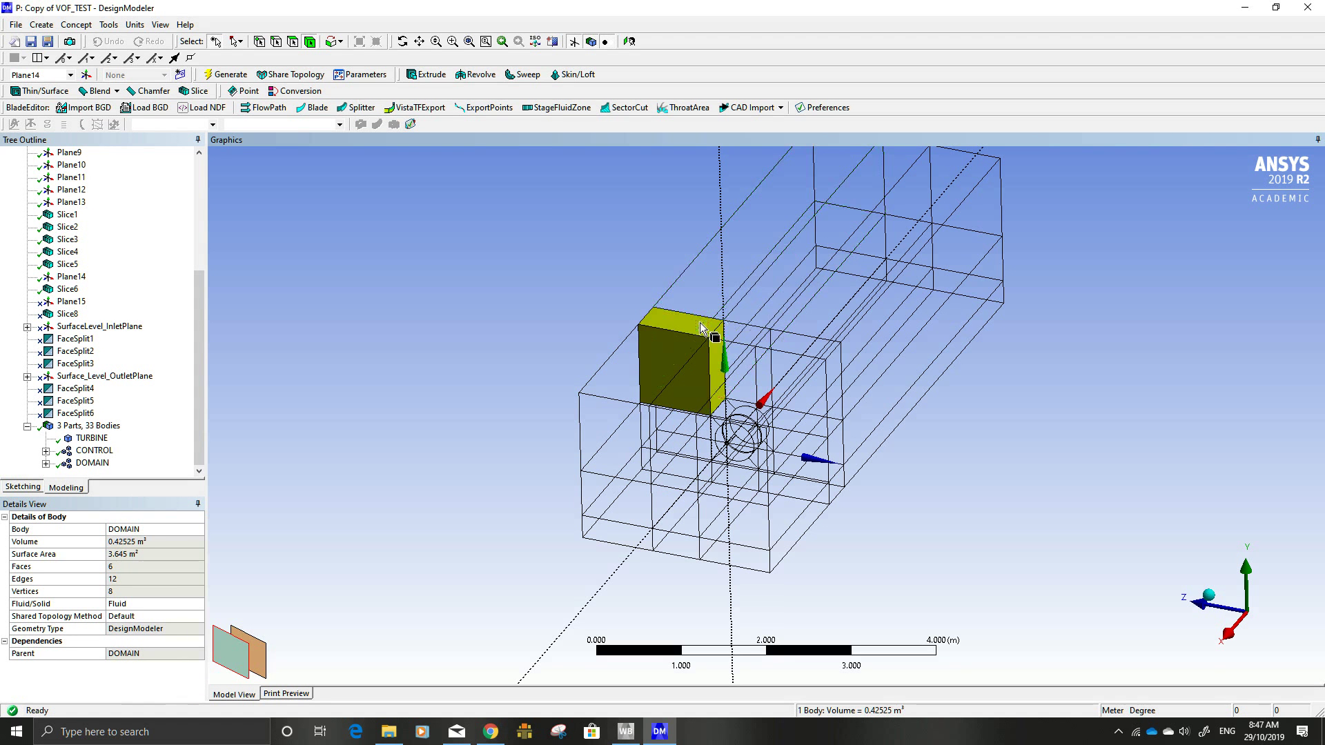
{"action": "left_click", "coordinate": [804, 293]}
{"action": "left_click", "coordinate": [918, 376]}
{"action": "left_click", "coordinate": [980, 434]}
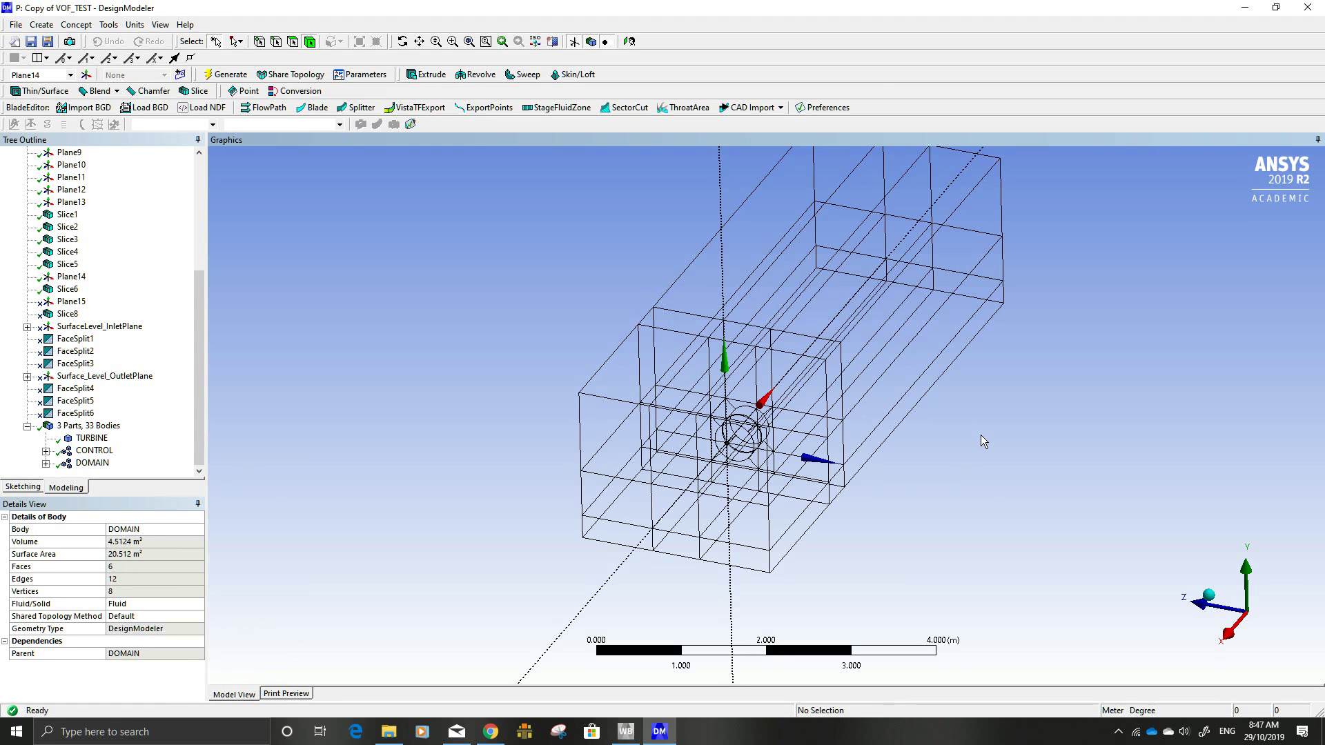
{"action": "middle_click_drag", "start_coordinate": [964, 473], "coordinate": [1019, 454]}
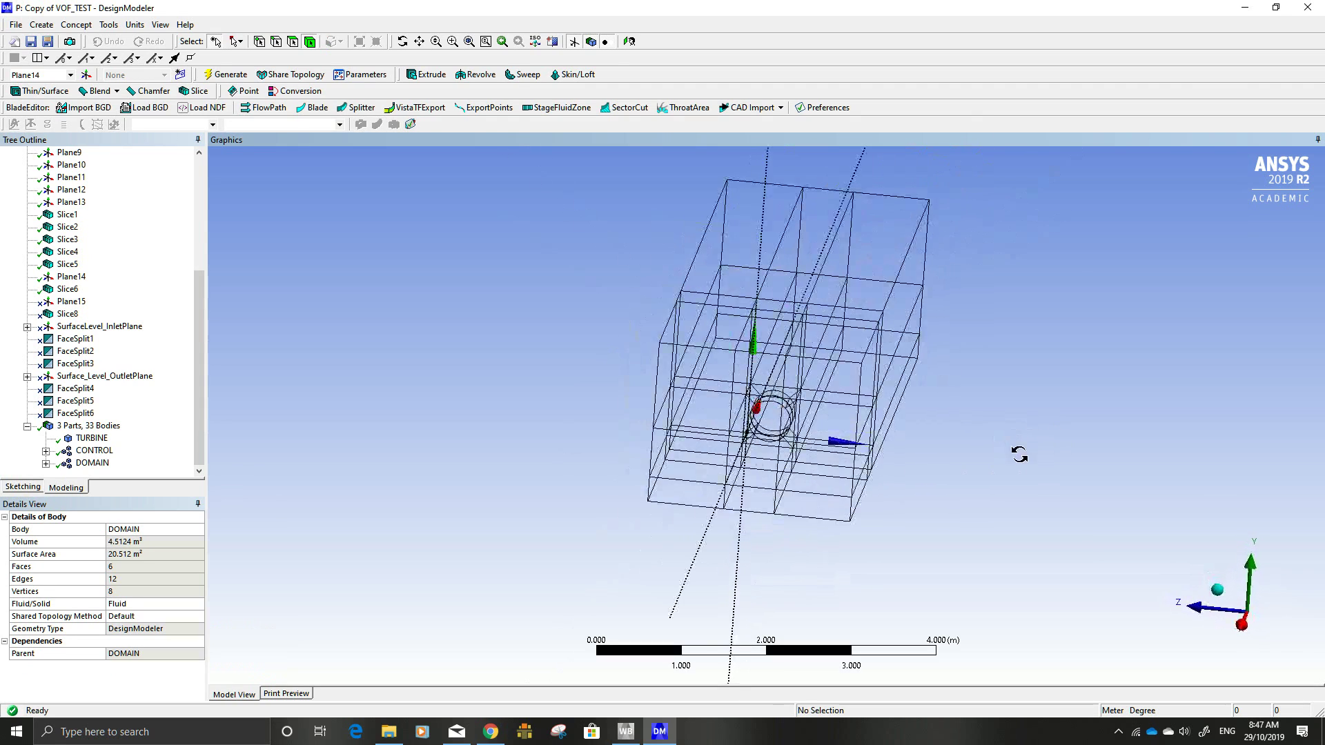
Step: Review and unsuppress Plane15, then unsuppress Slice8, which slices all bodies by Plane15
{"action": "left_click", "coordinate": [69, 301]}
{"action": "mouse_move", "coordinate": [444, 427]}
{"action": "middle_mouse_down"}
{"action": "mouse_move", "coordinate": [494, 381]}
{"action": "mouse_move", "coordinate": [455, 411]}
{"action": "middle_mouse_up"}
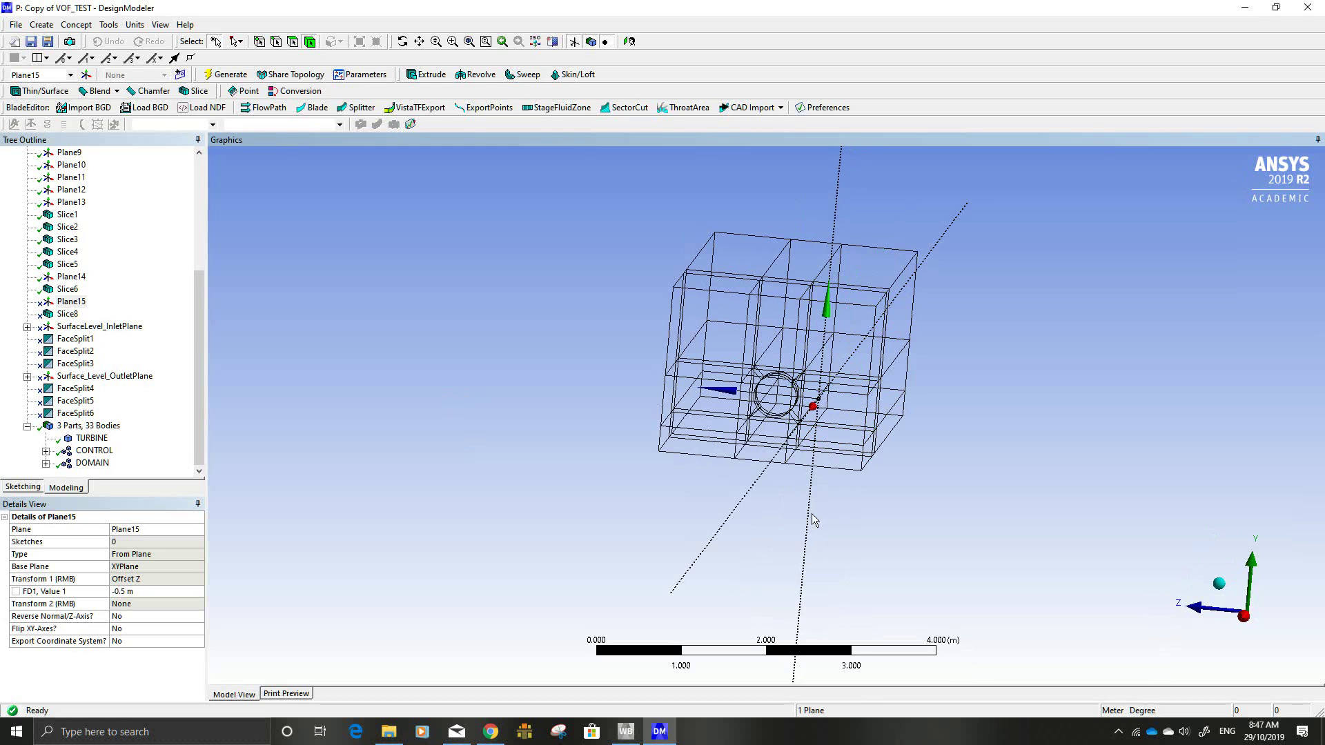
{"action": "right_click", "coordinate": [76, 302]}
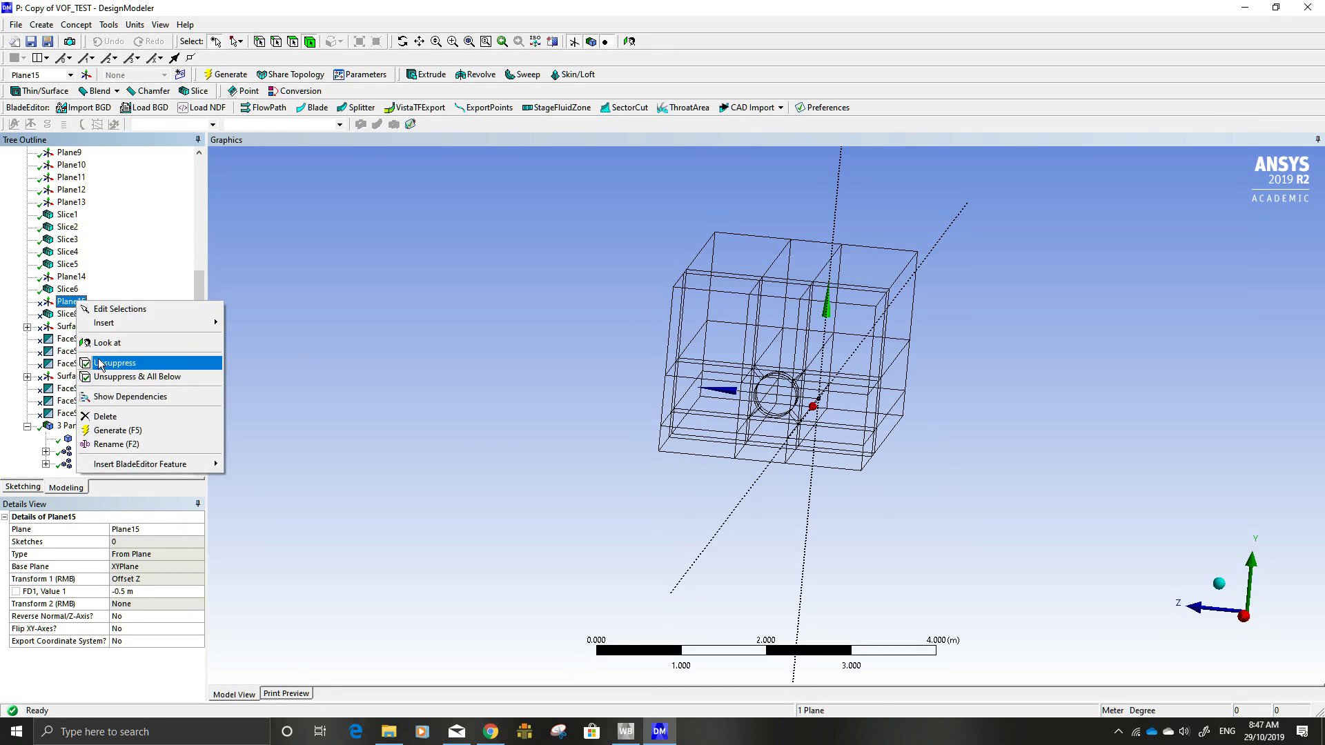
{"action": "left_click", "coordinate": [98, 361]}
{"action": "left_click", "coordinate": [82, 315]}
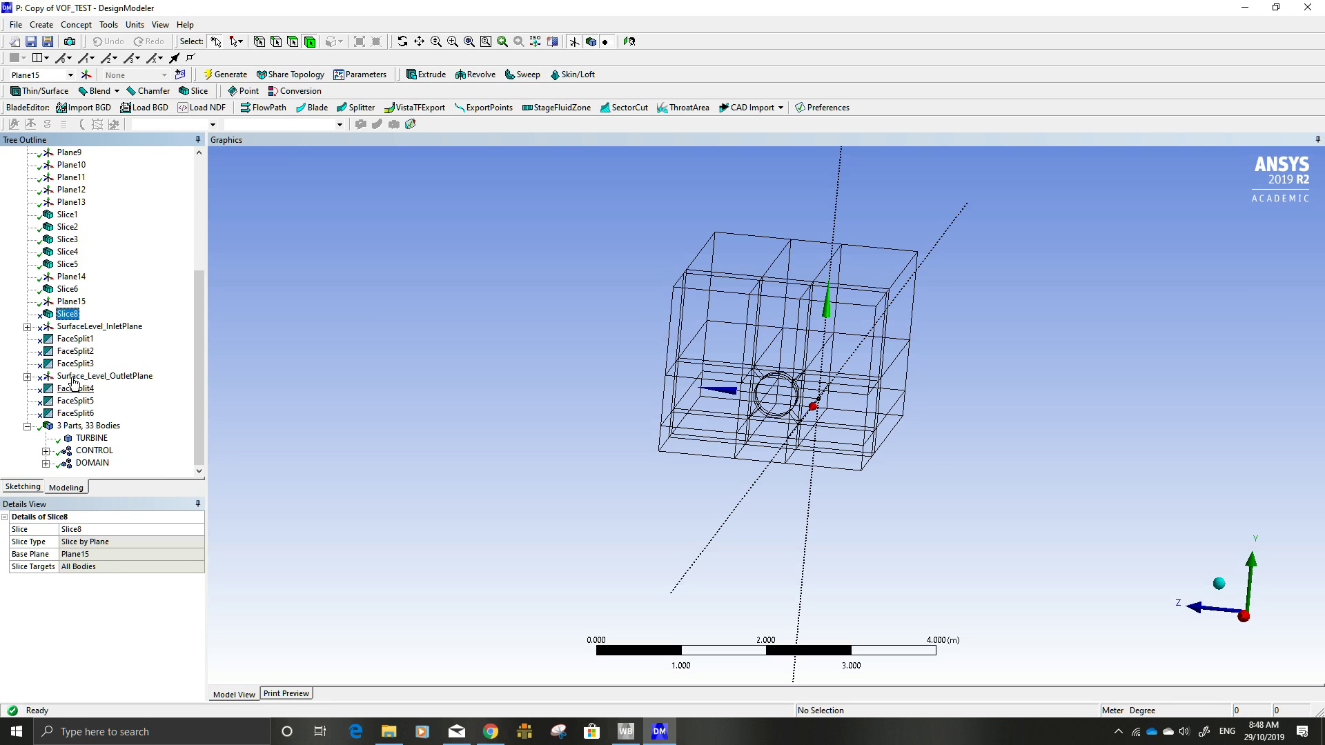
{"action": "right_click", "coordinate": [73, 315]}
{"action": "left_click", "coordinate": [104, 357]}
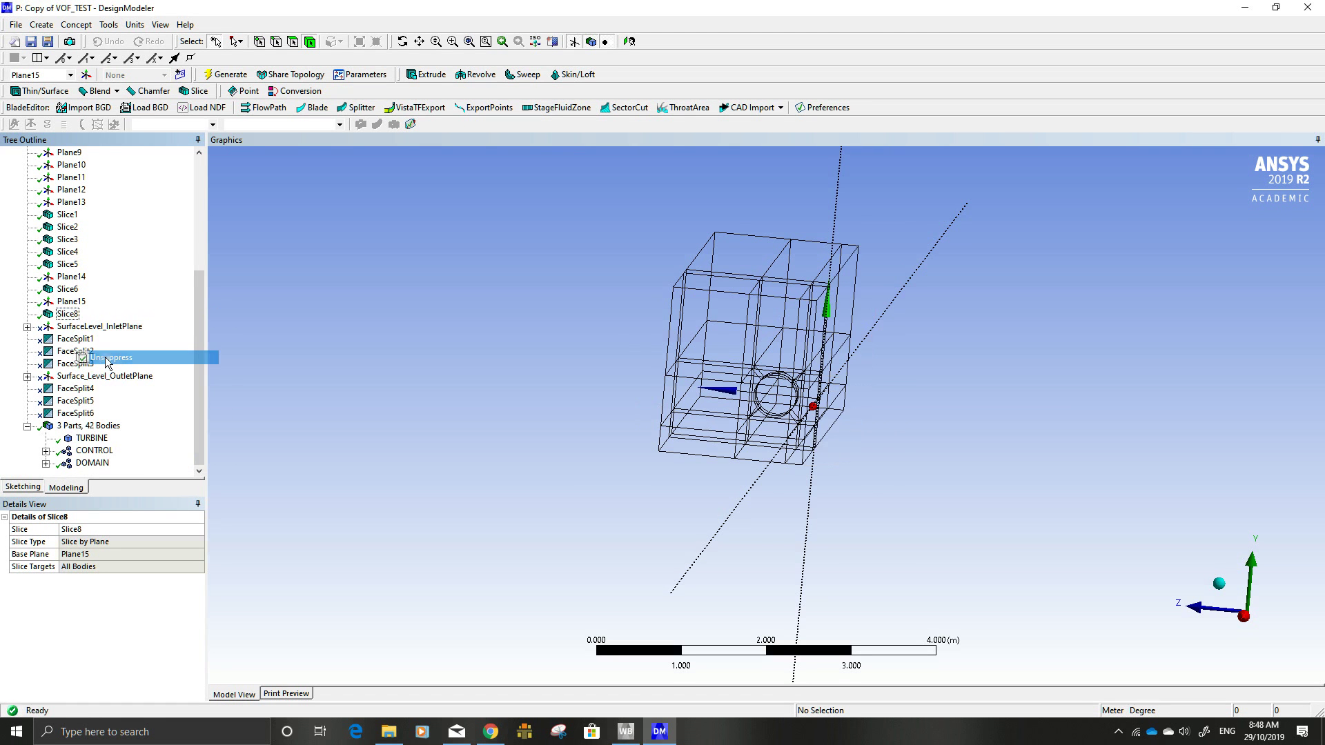
Step: Examine the domain bodies produced by Slice8 one by one, from the near end around the turbine to the long far sections
{"action": "mouse_move", "coordinate": [438, 378]}
{"action": "middle_mouse_down"}
{"action": "mouse_move", "coordinate": [483, 384]}
{"action": "mouse_move", "coordinate": [411, 388]}
{"action": "mouse_move", "coordinate": [464, 370]}
{"action": "mouse_move", "coordinate": [467, 393]}
{"action": "mouse_move", "coordinate": [429, 391]}
{"action": "mouse_move", "coordinate": [437, 408]}
{"action": "mouse_move", "coordinate": [428, 392]}
{"action": "middle_mouse_up"}
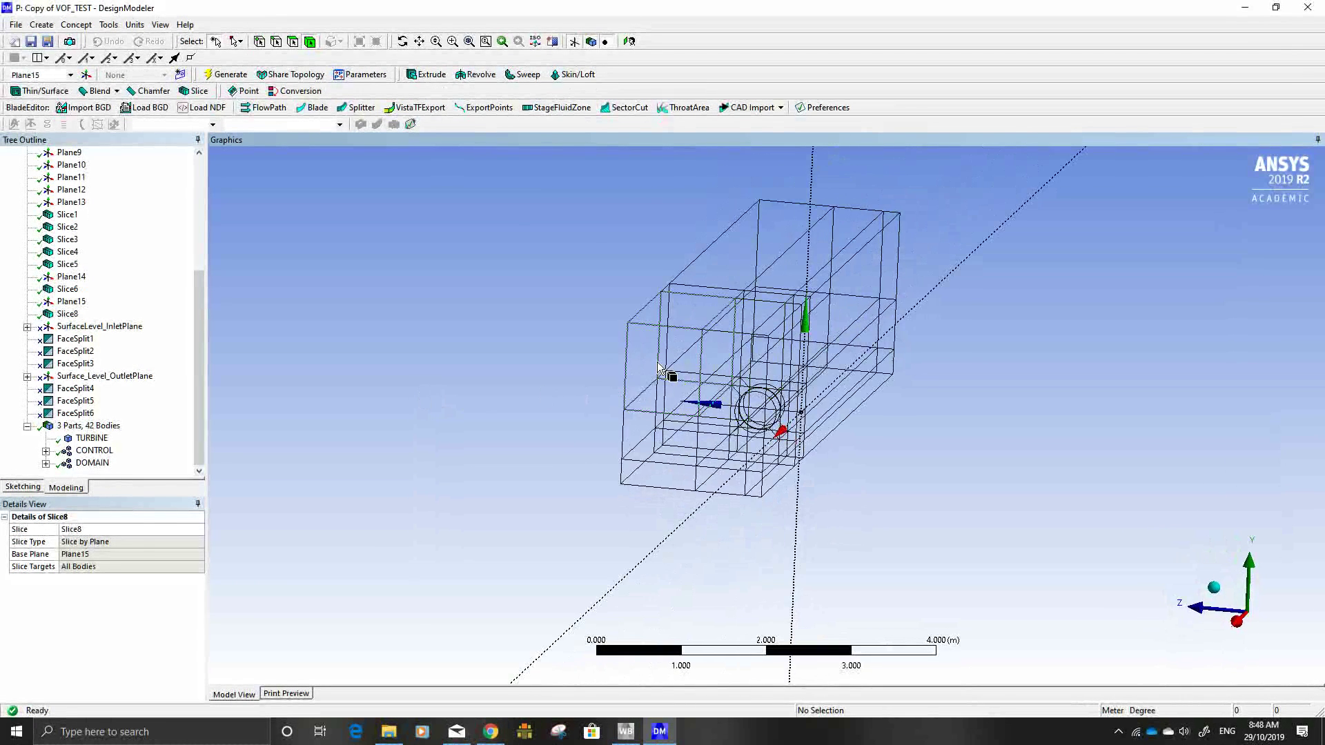
{"action": "left_click", "coordinate": [658, 370]}
{"action": "left_click", "coordinate": [721, 373]}
{"action": "left_click", "coordinate": [730, 431]}
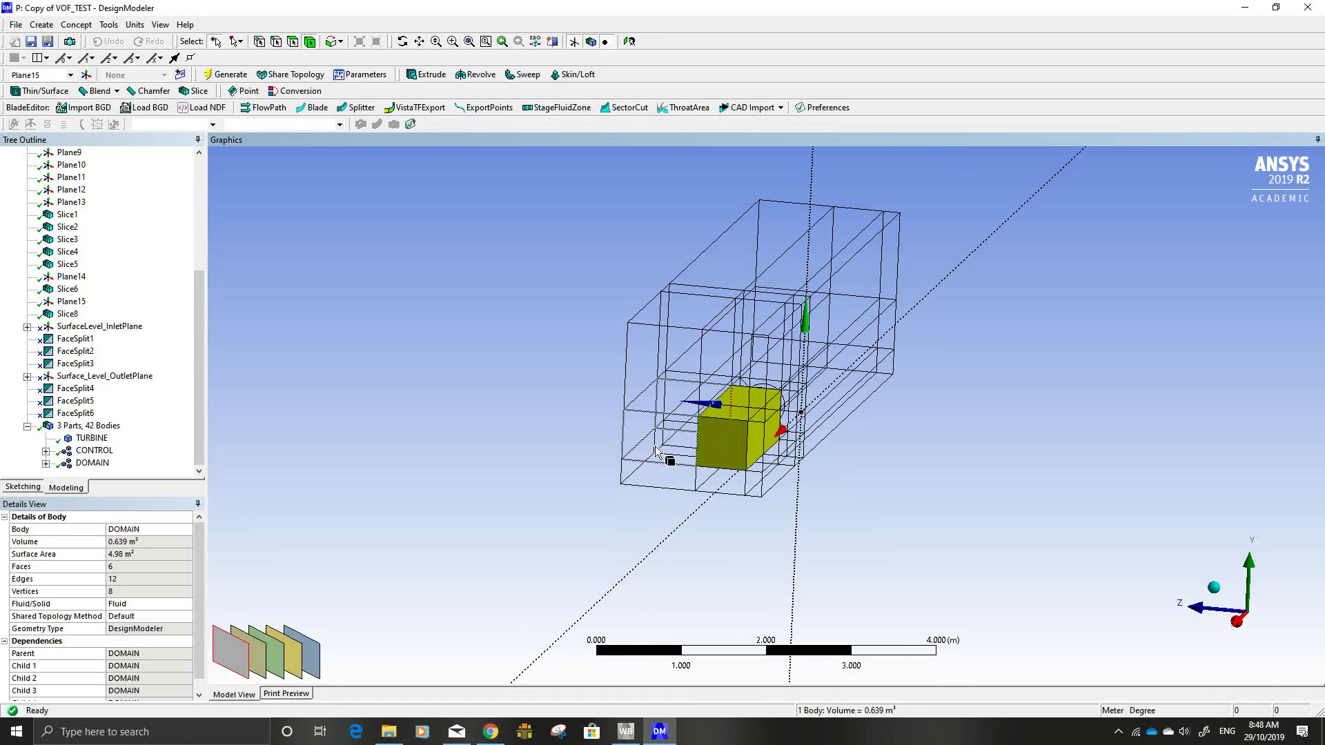
{"action": "left_click", "coordinate": [659, 447]}
{"action": "left_click", "coordinate": [651, 471]}
{"action": "left_click", "coordinate": [723, 477]}
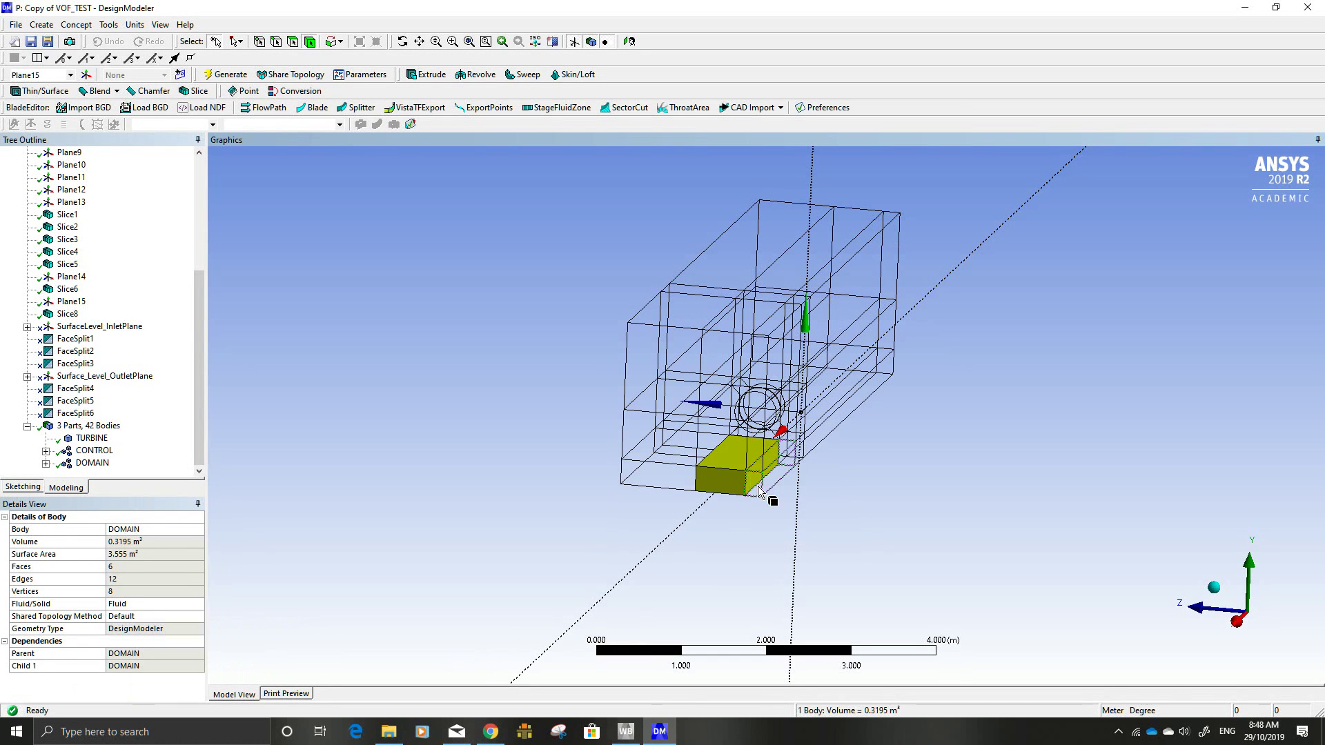
{"action": "left_click", "coordinate": [771, 467]}
{"action": "left_click", "coordinate": [799, 396]}
{"action": "left_click", "coordinate": [848, 348]}
{"action": "left_click", "coordinate": [837, 415]}
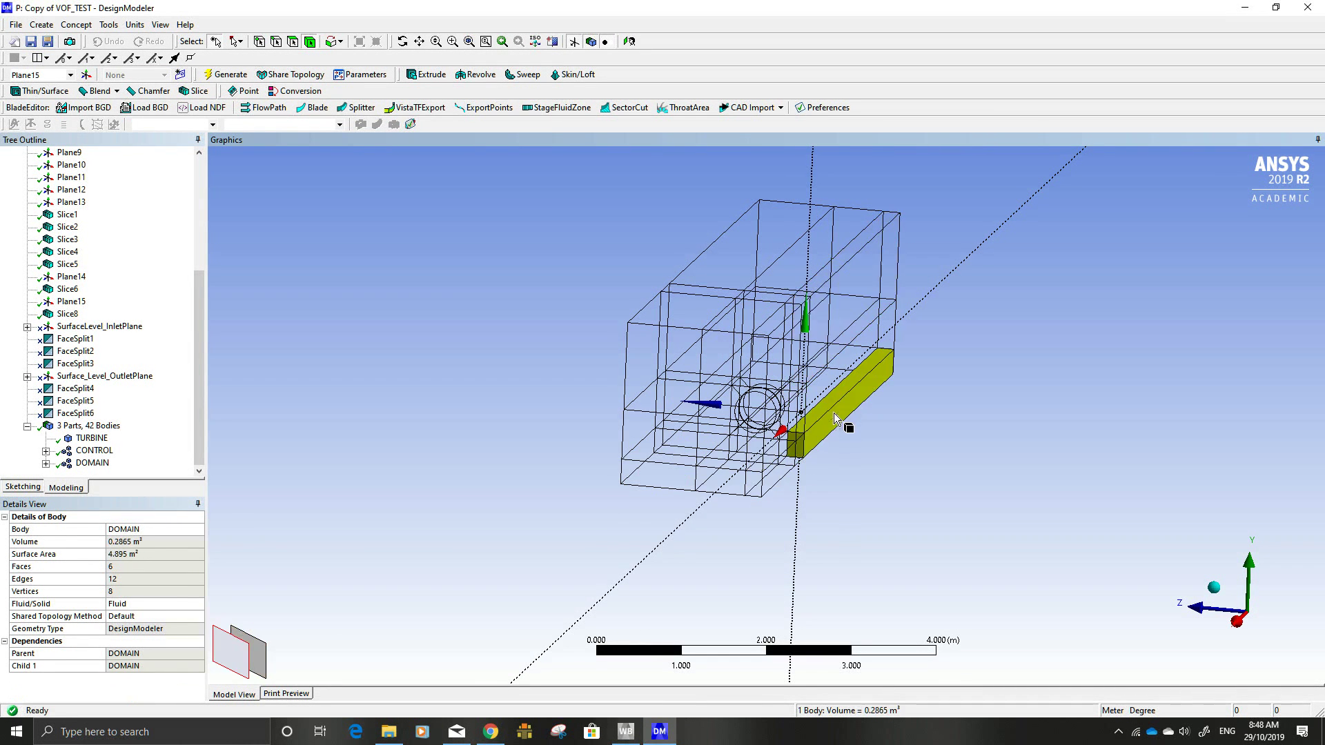
{"action": "left_click", "coordinate": [831, 380]}
{"action": "left_click", "coordinate": [783, 250]}
{"action": "left_click", "coordinate": [504, 325]}
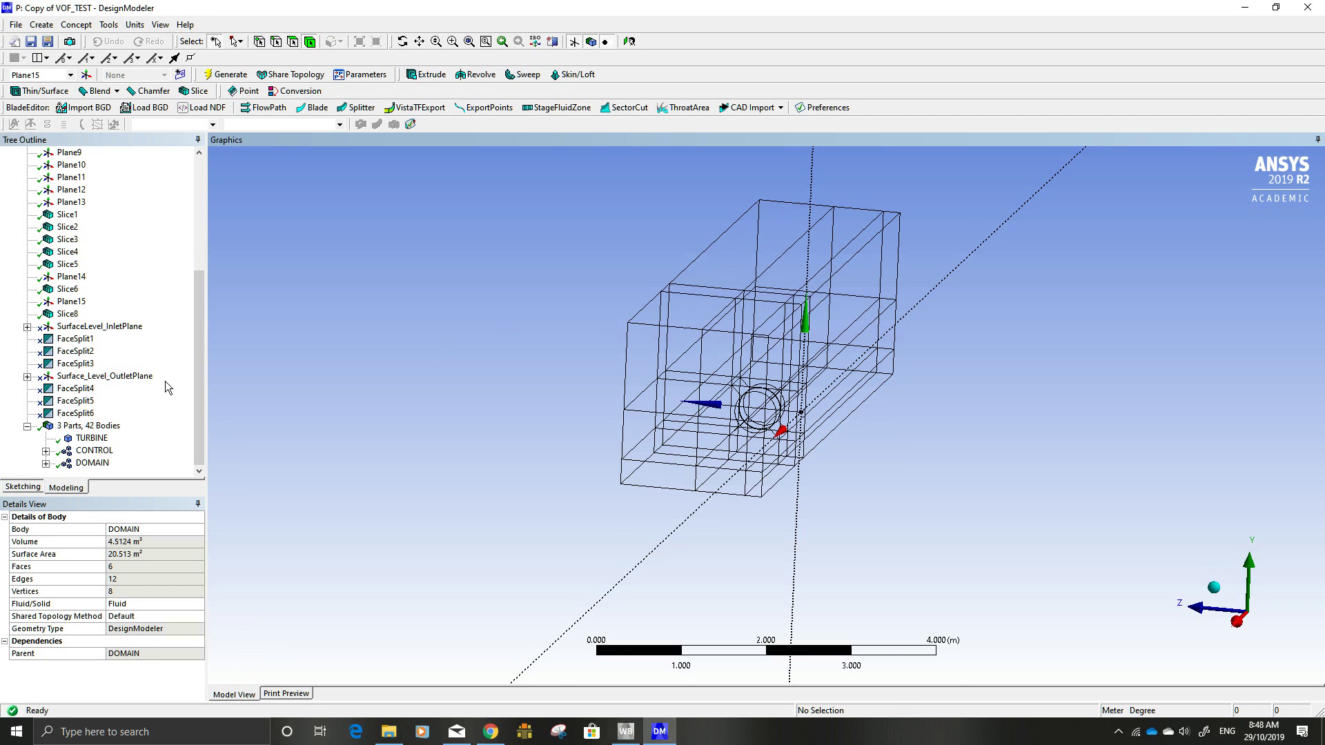
Step: Examine the whole DOMAIN part, then check the suppressed DOMAIN bodies at the end of its body list one by one
{"action": "left_click", "coordinate": [92, 463]}
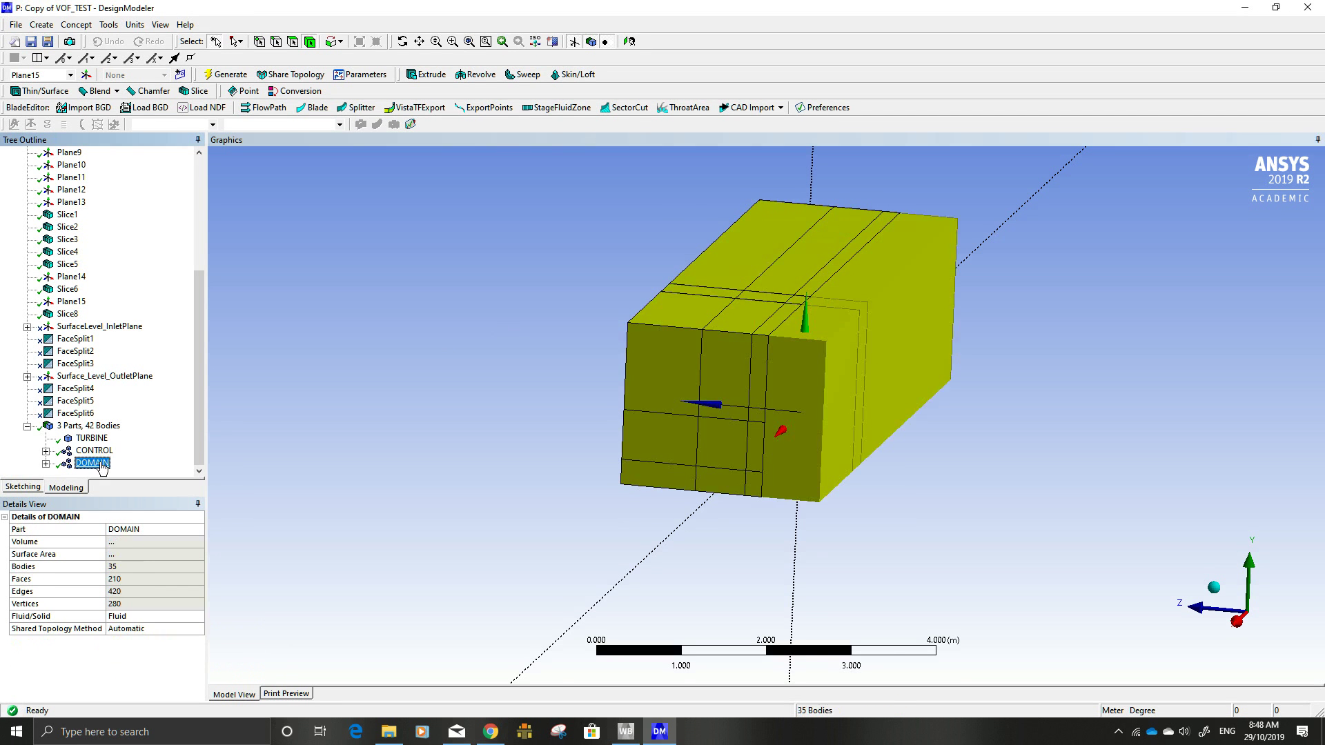
{"action": "left_click", "coordinate": [47, 463]}
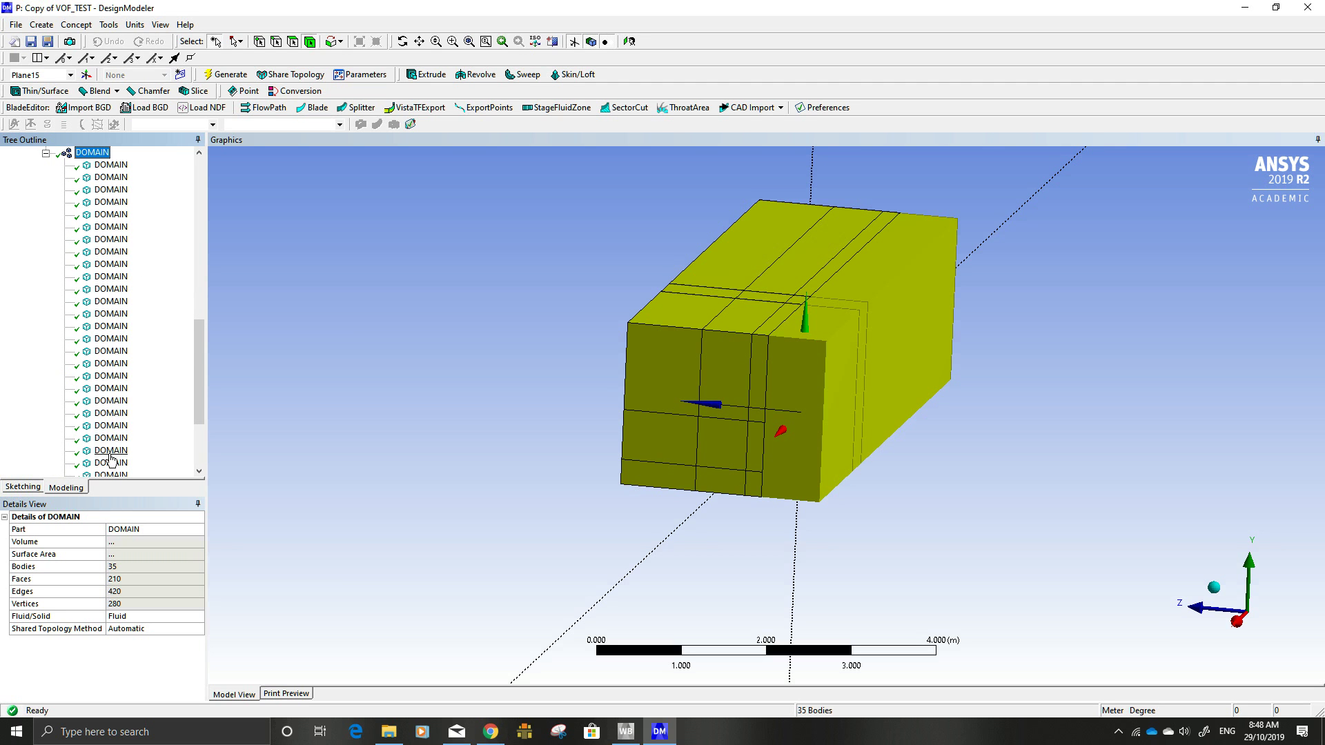
{"action": "scroll", "coordinate": [111, 461], "scroll_direction": "down", "scroll_amount": 1}
{"action": "scroll", "coordinate": [110, 461], "scroll_direction": "down", "scroll_amount": 2}
{"action": "left_click", "coordinate": [113, 364]}
{"action": "left_click", "coordinate": [115, 376]}
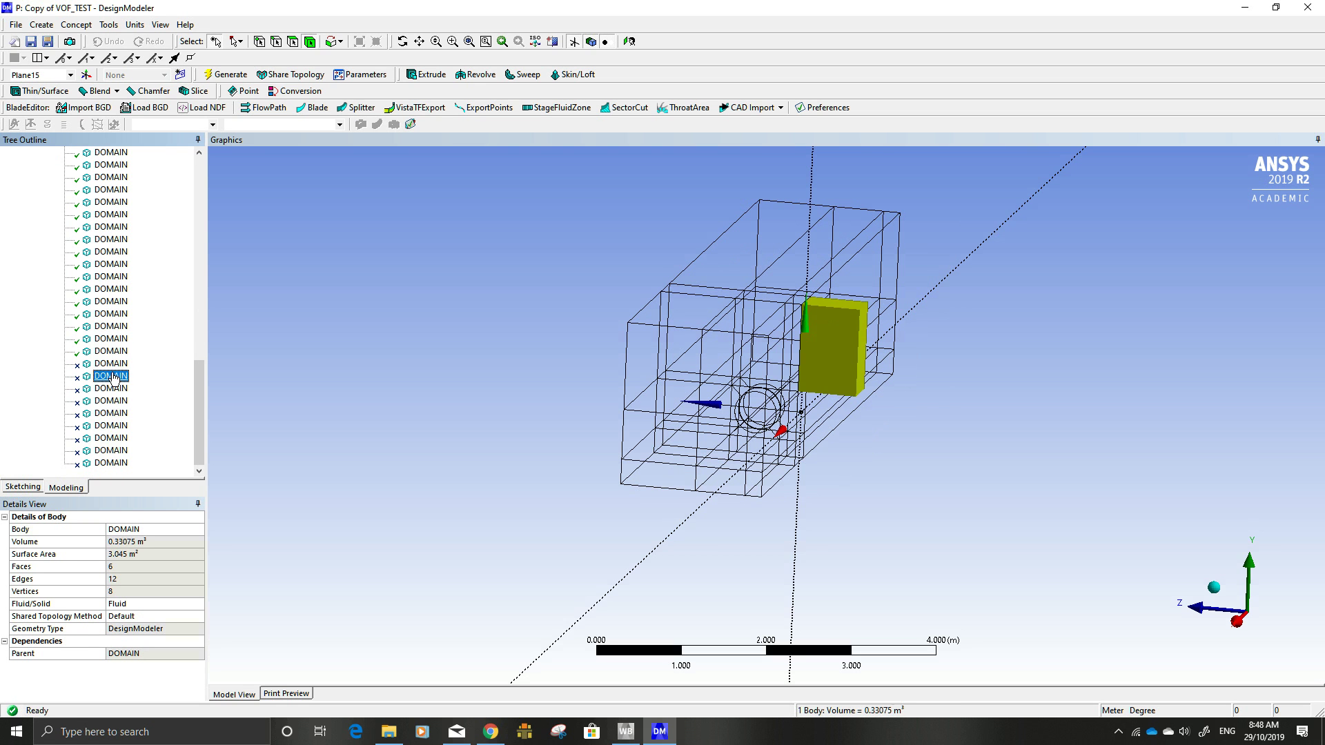
{"action": "left_click", "coordinate": [112, 389]}
{"action": "left_click", "coordinate": [111, 401]}
{"action": "left_click", "coordinate": [112, 413]}
{"action": "left_click", "coordinate": [112, 426]}
{"action": "left_click", "coordinate": [111, 438]}
{"action": "left_click", "coordinate": [331, 389]}
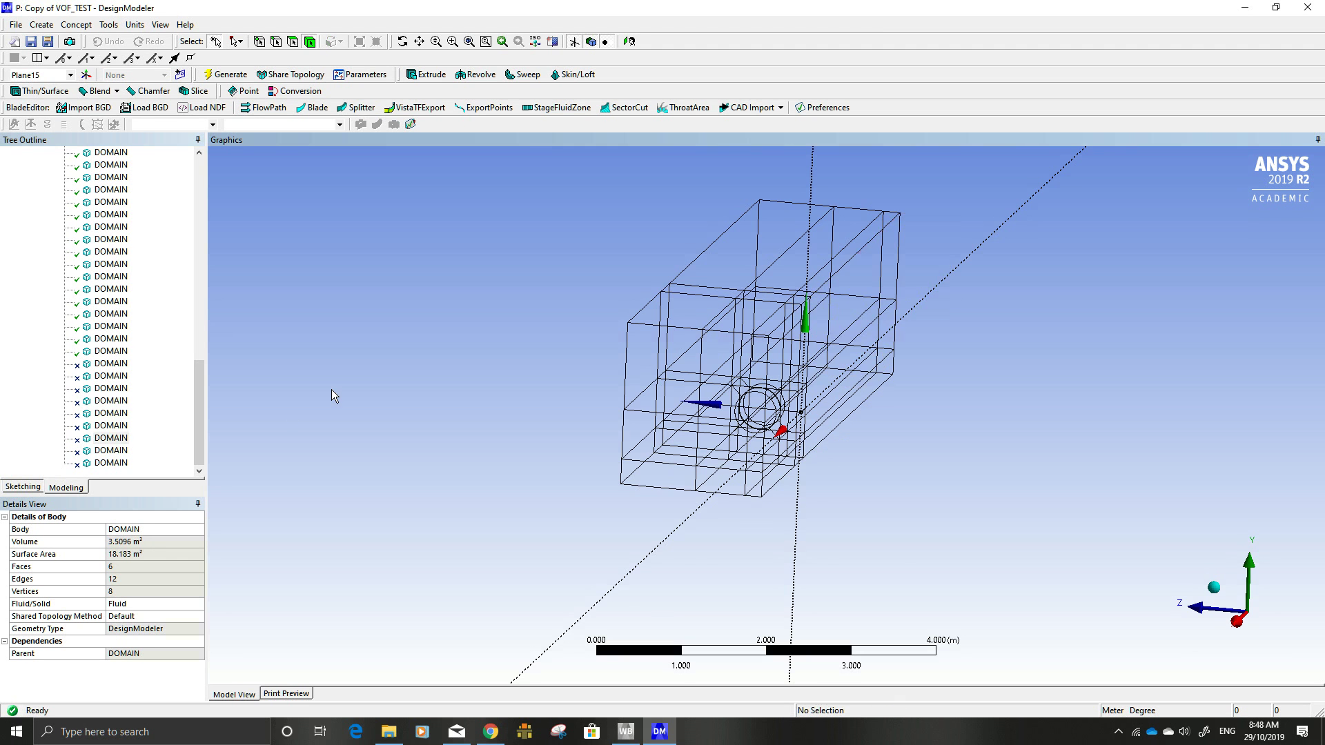
Step: Check SurfaceLevel_InletPlane and its sketch line against the domain's inlet faces, then unsuppress the plane
{"action": "middle_click_drag", "start_coordinate": [401, 388], "coordinate": [362, 399]}
{"action": "left_click_drag", "start_coordinate": [200, 400], "coordinate": [200, 284]}
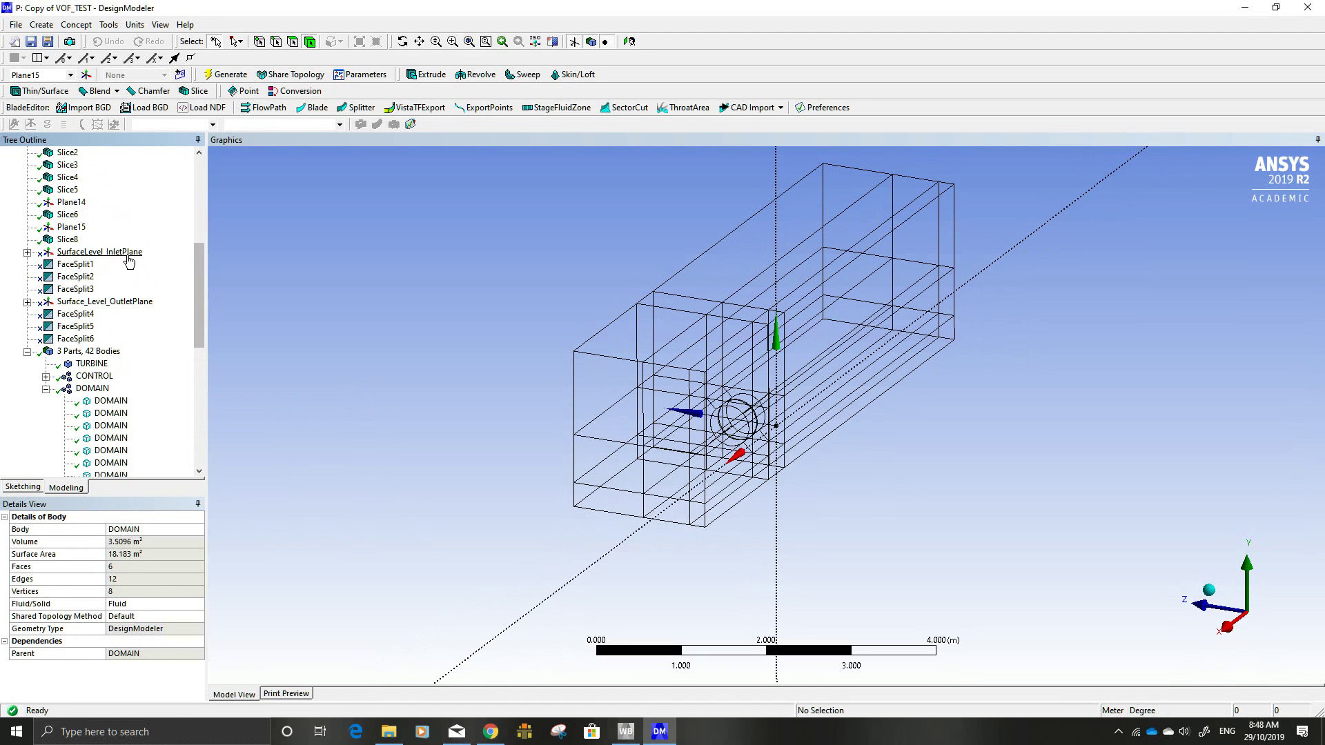
{"action": "left_click", "coordinate": [100, 252]}
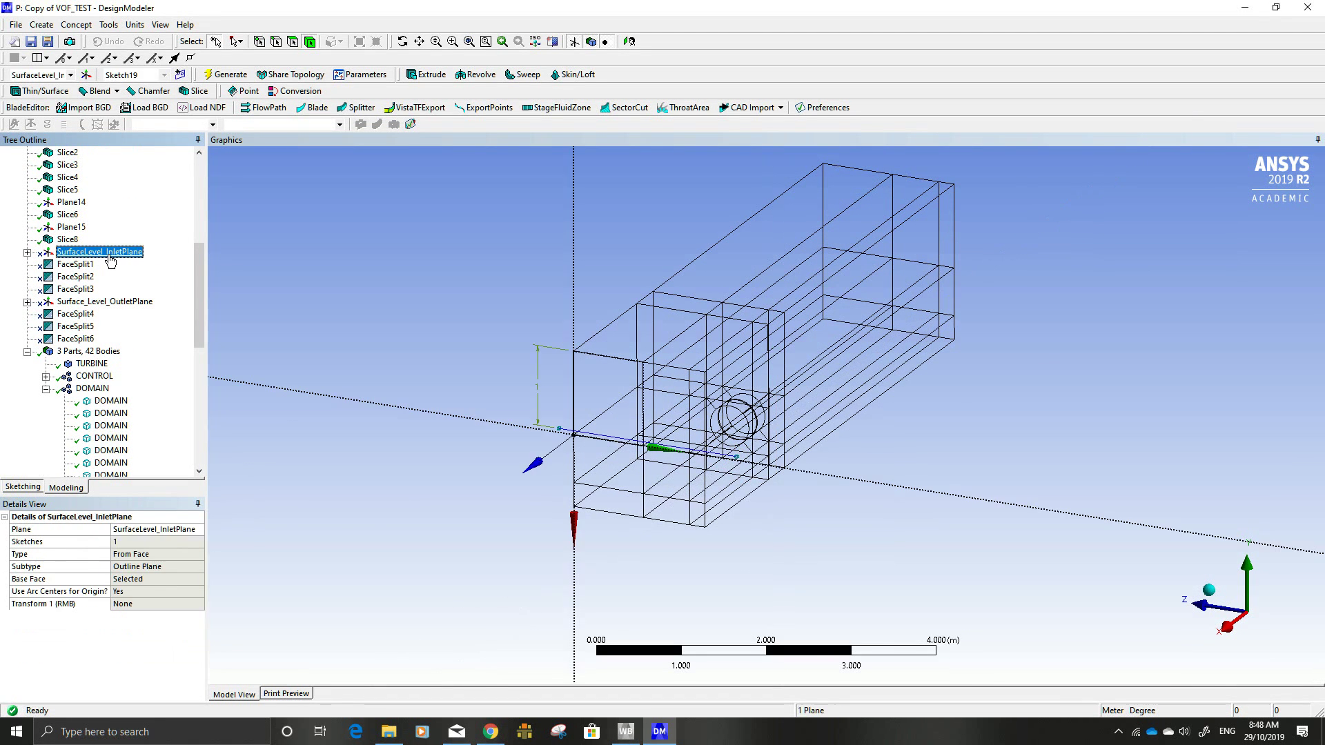
{"action": "middle_click_drag", "start_coordinate": [369, 362], "coordinate": [299, 369]}
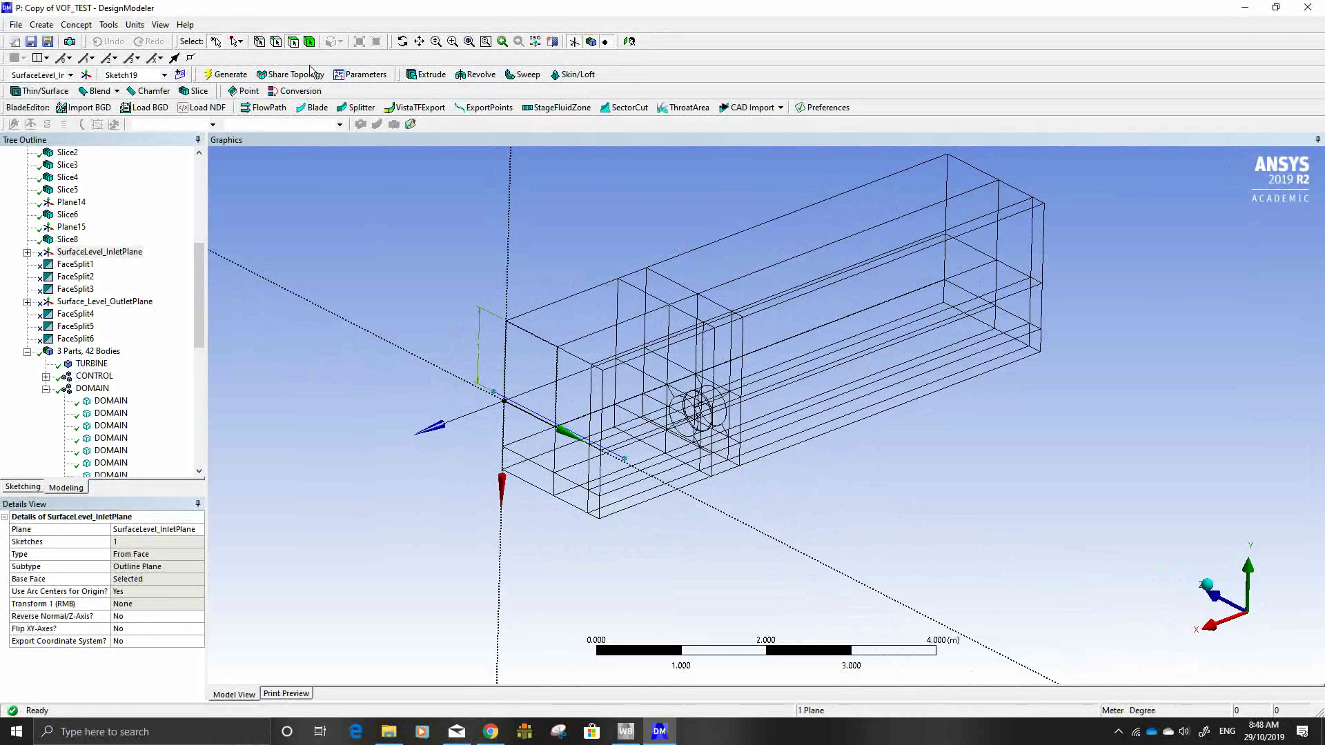
{"action": "left_click", "coordinate": [528, 402]}
{"action": "left_click", "coordinate": [583, 421]}
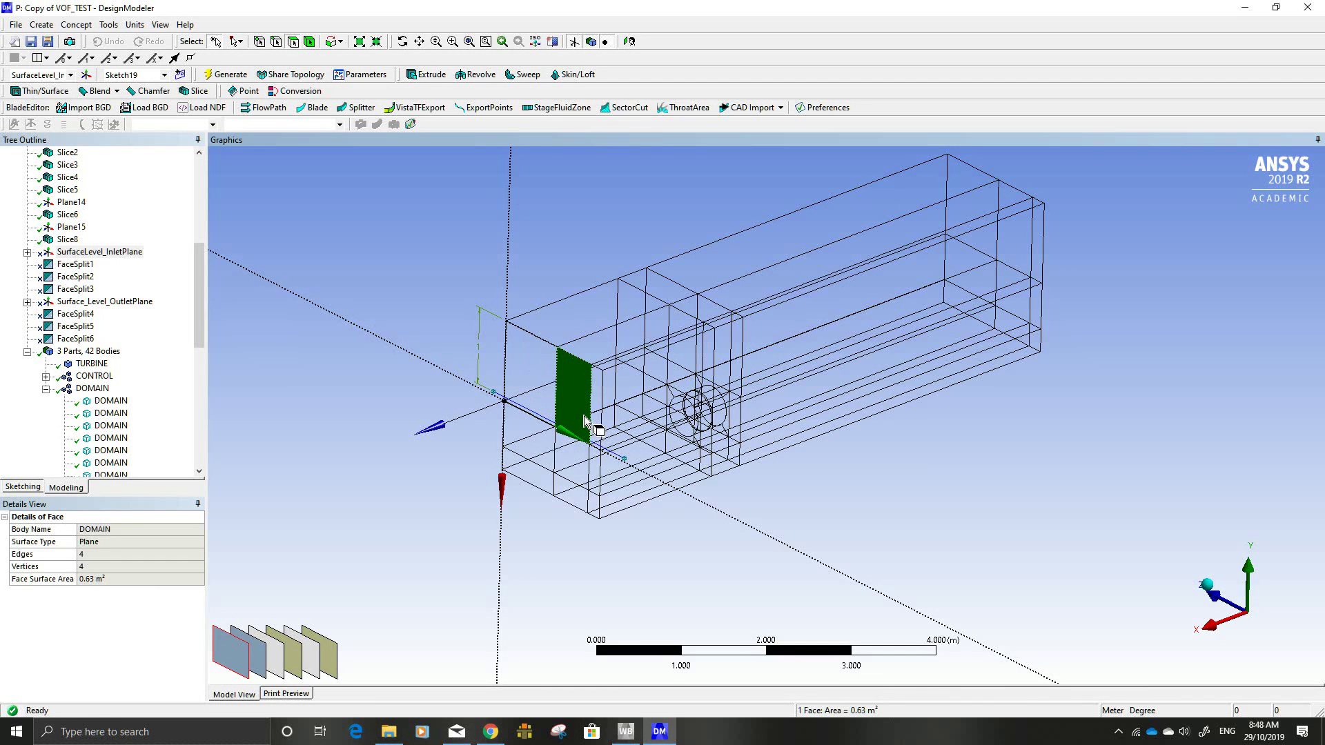
{"action": "left_click", "coordinate": [593, 421]}
{"action": "scroll", "coordinate": [499, 405], "scroll_direction": "up", "scroll_amount": 2}
{"action": "scroll", "coordinate": [499, 405], "scroll_direction": "up", "scroll_amount": 2}
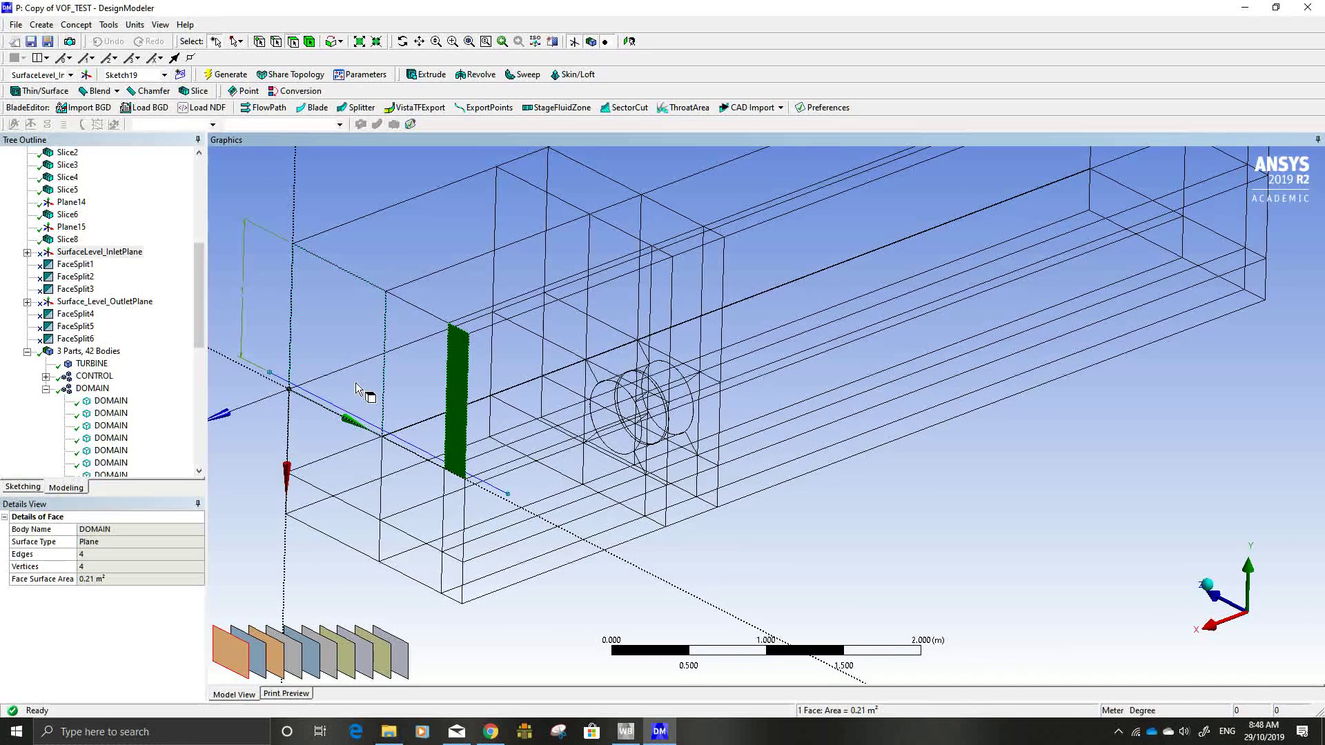
{"action": "scroll", "coordinate": [458, 379], "scroll_direction": "up", "scroll_amount": 4}
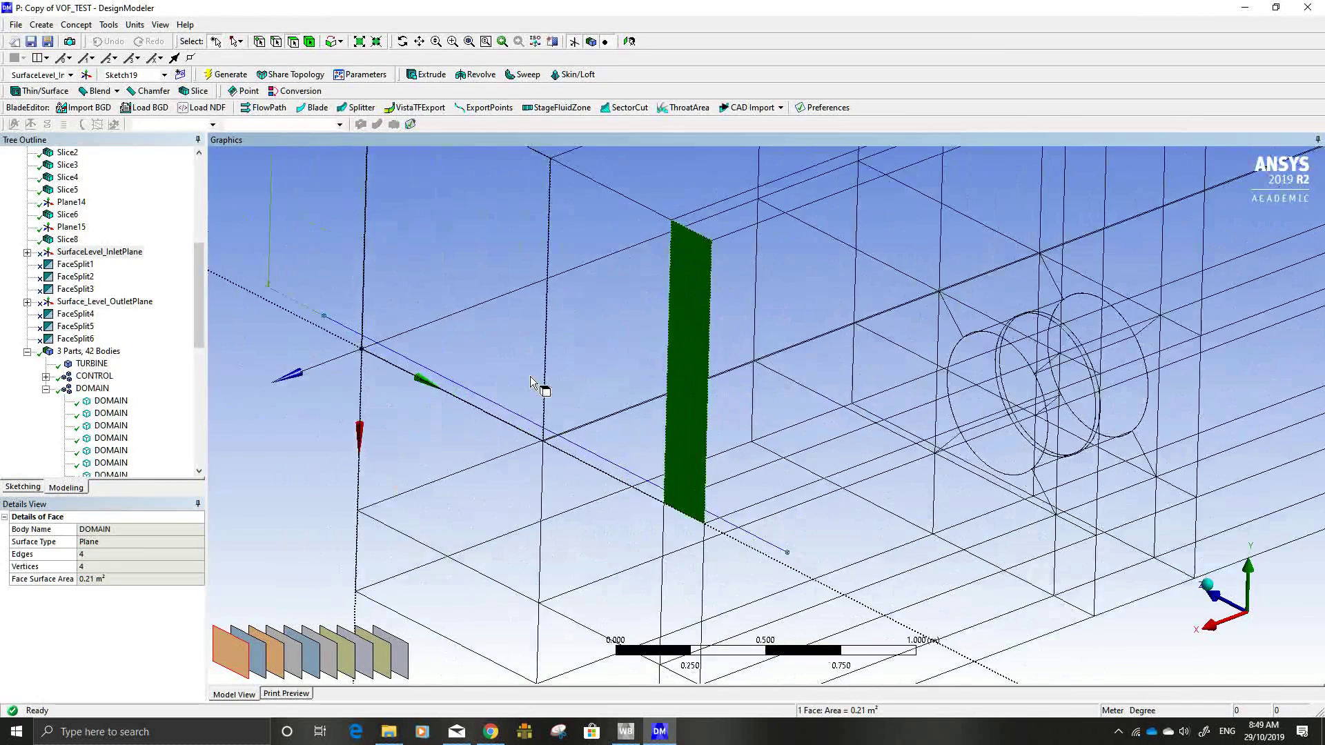
{"action": "scroll", "coordinate": [534, 385], "scroll_direction": "down", "scroll_amount": 3}
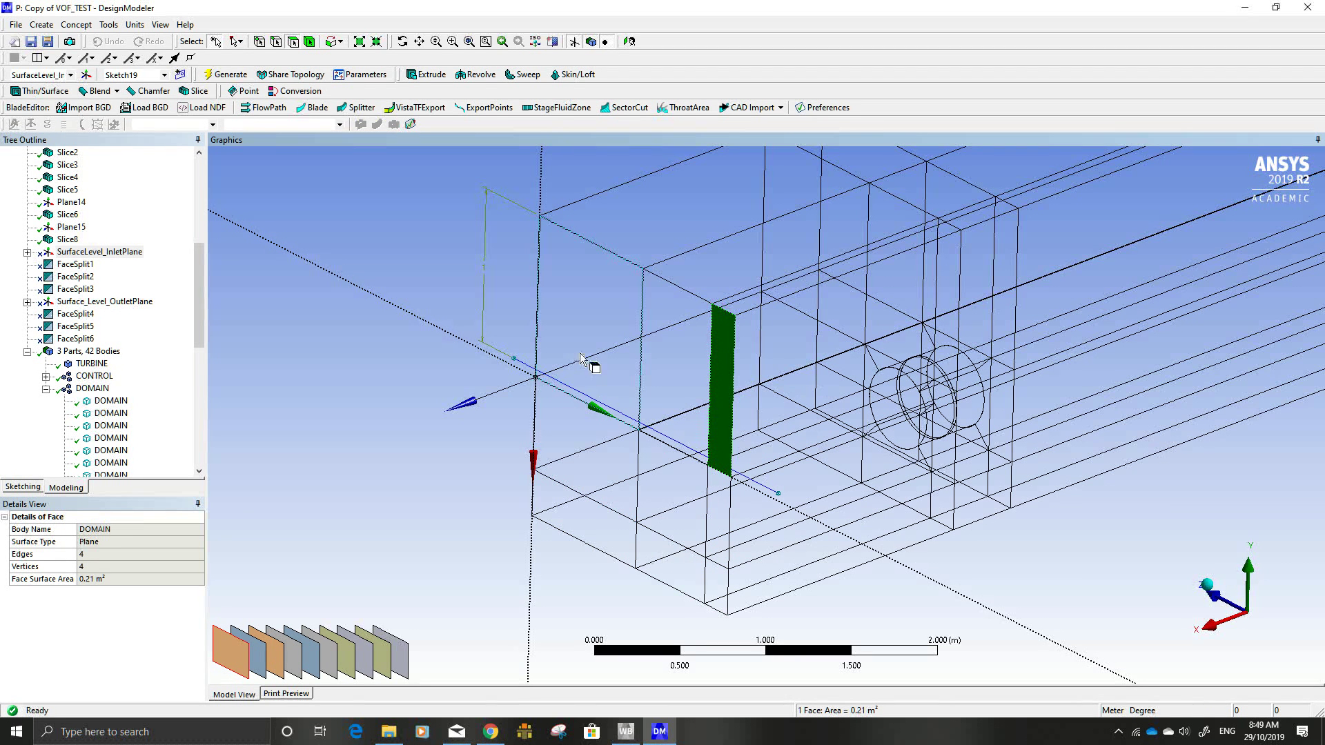
{"action": "right_click", "coordinate": [86, 253]}
{"action": "left_click", "coordinate": [124, 317]}
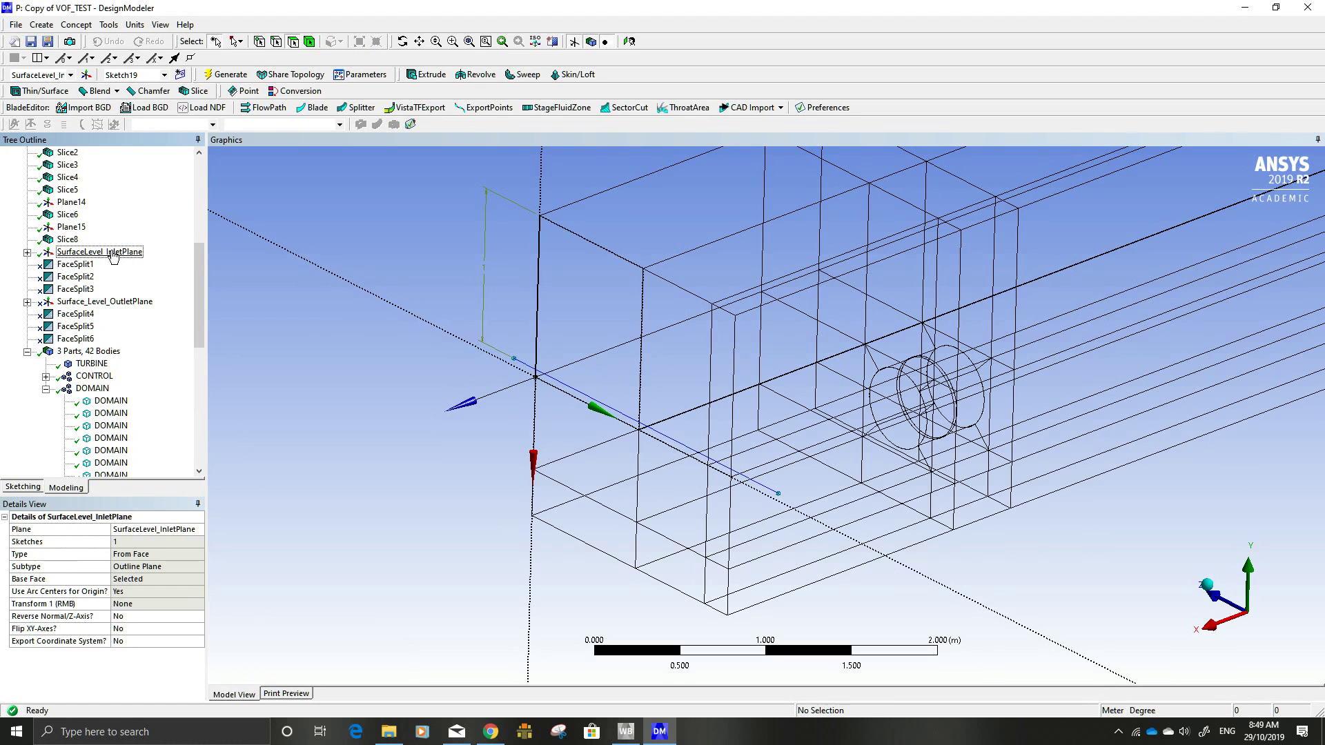
Step: Unsuppress FaceSplit1 and check the split faces on the first inlet section, beside the plane's origin
{"action": "left_click", "coordinate": [75, 268]}
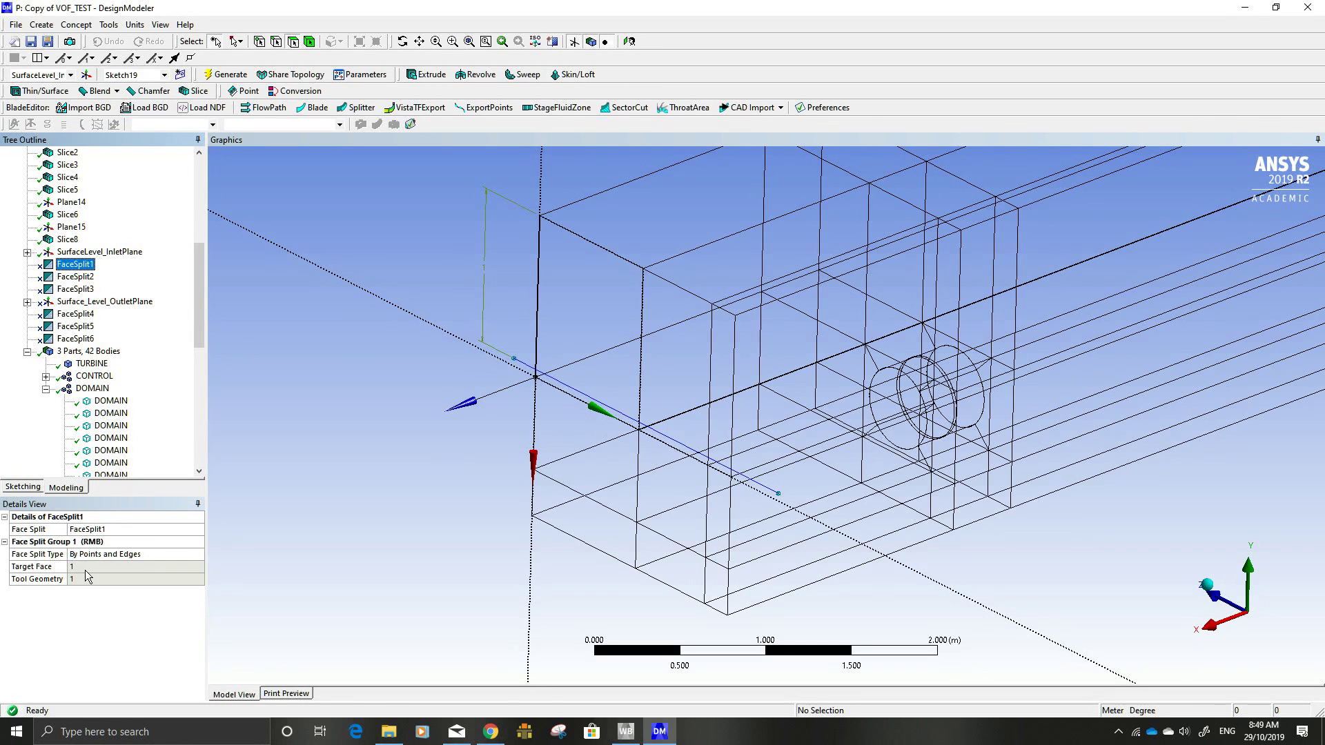
{"action": "right_click", "coordinate": [69, 267]}
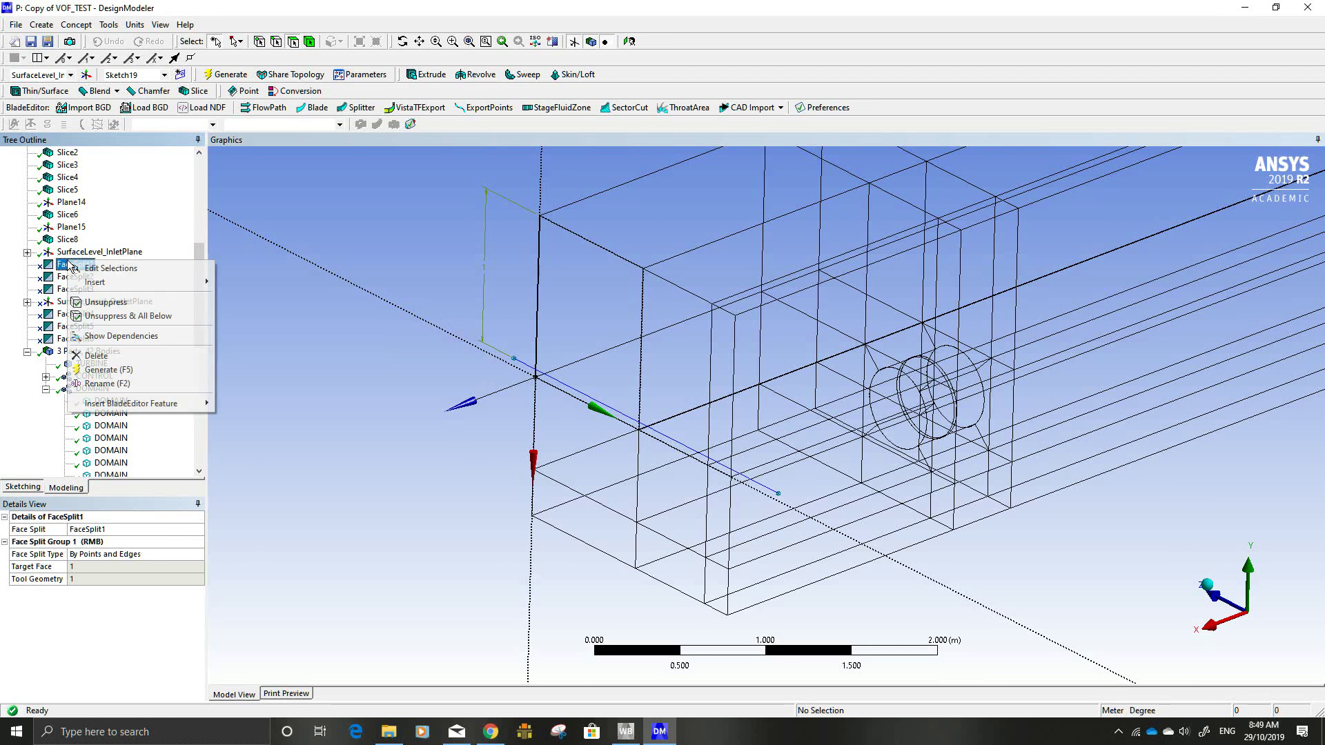
{"action": "left_click", "coordinate": [103, 302]}
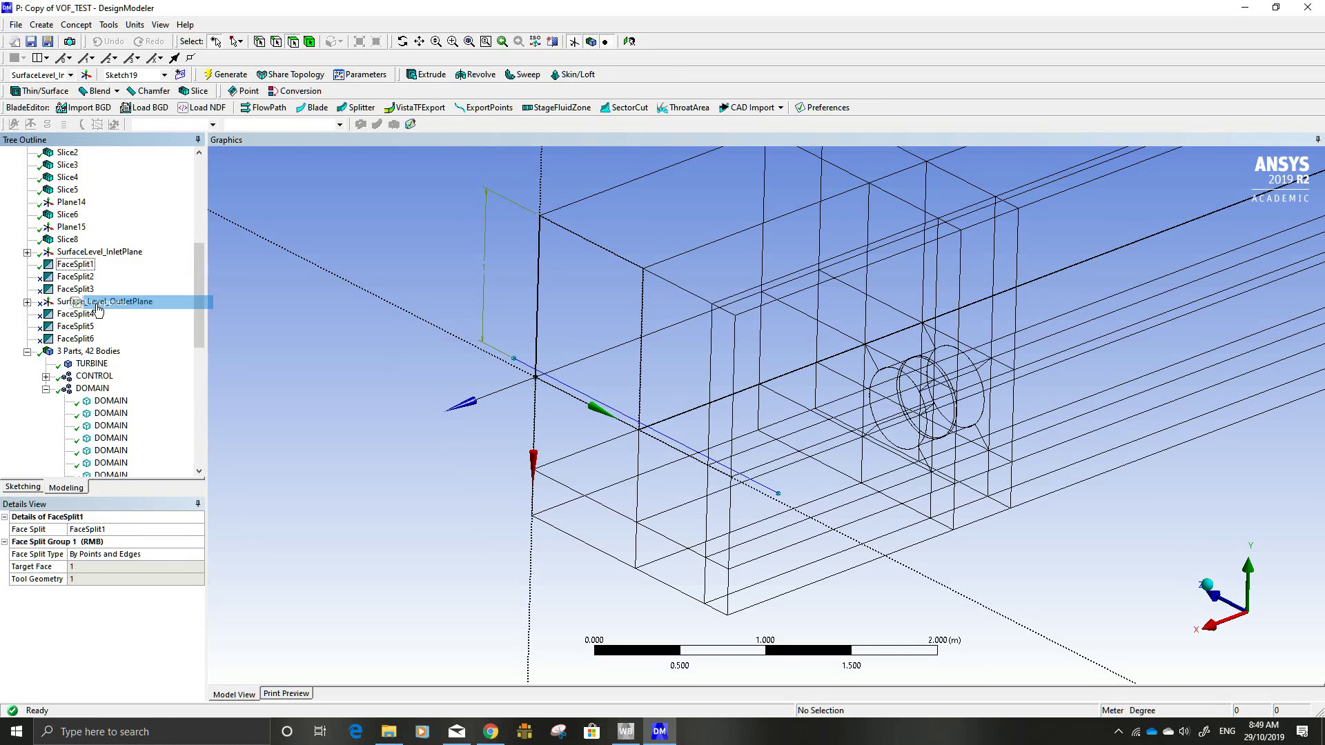
{"action": "left_click", "coordinate": [562, 324]}
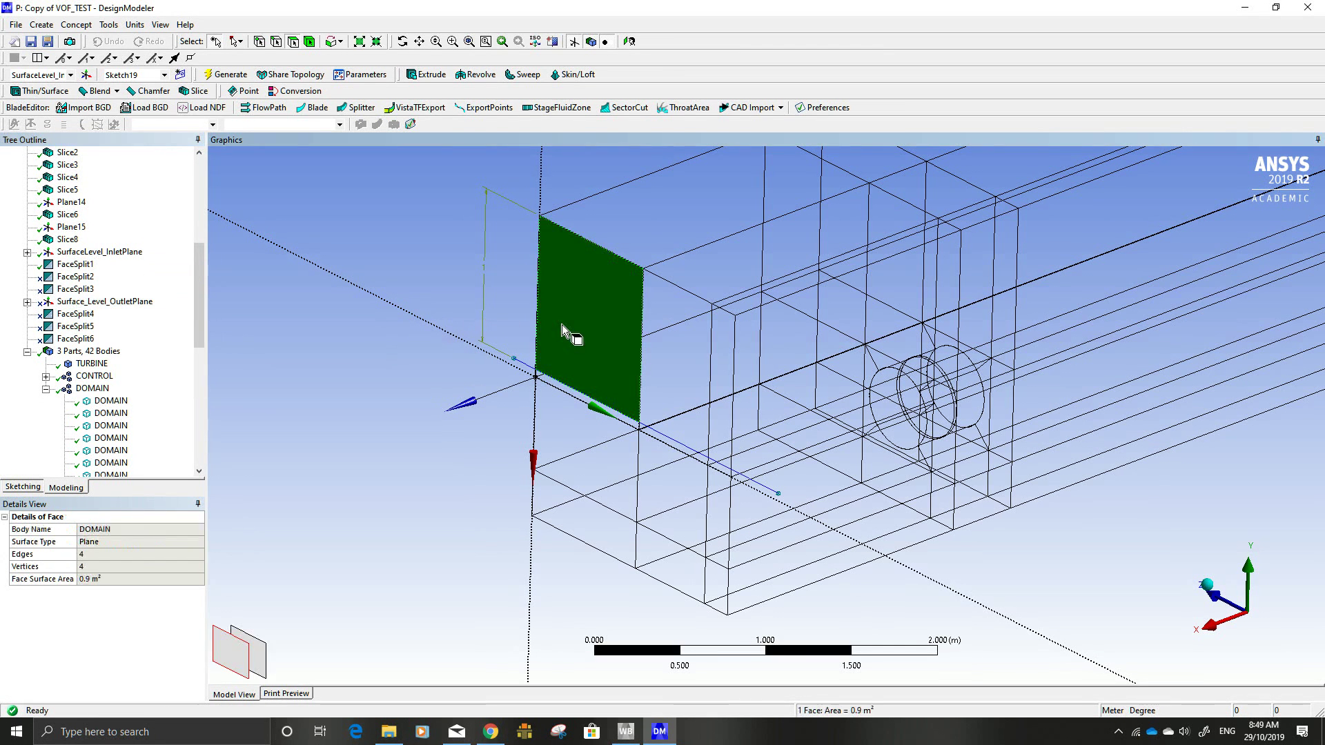
{"action": "left_click", "coordinate": [543, 381]}
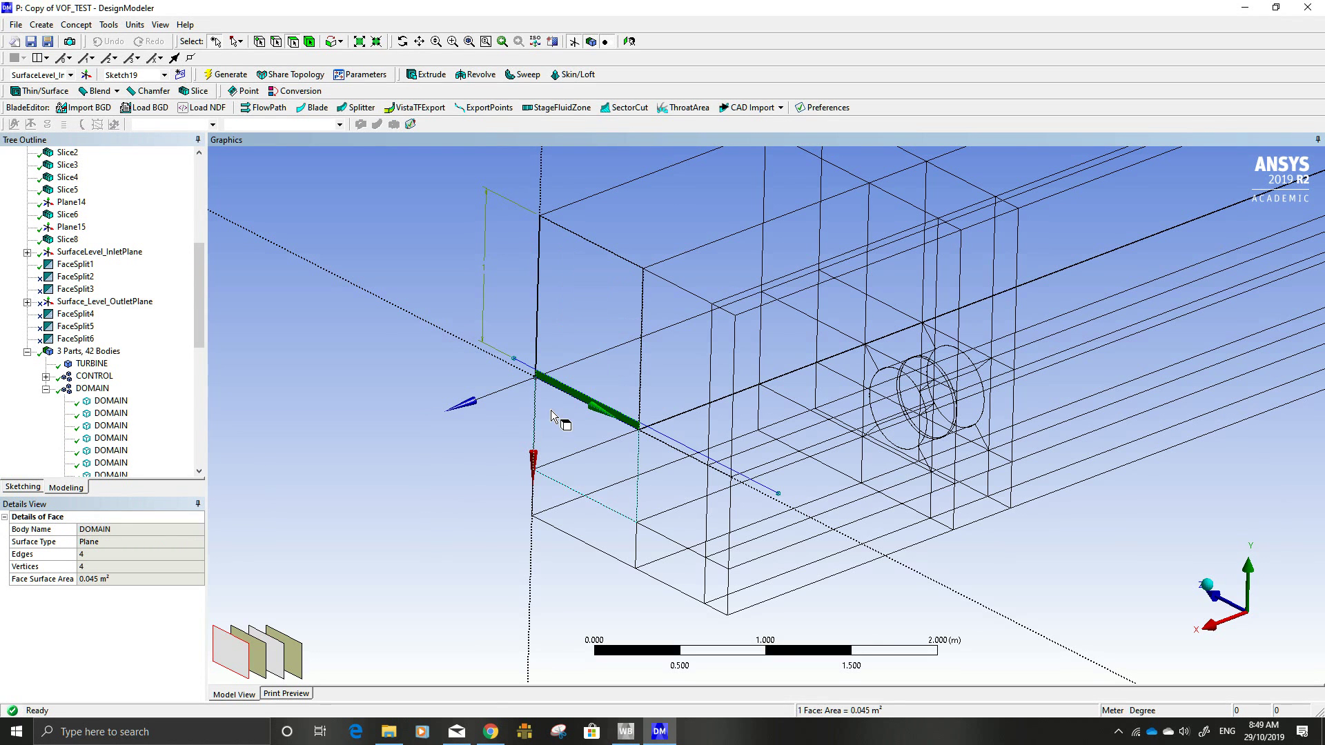
{"action": "left_click", "coordinate": [550, 412]}
{"action": "left_click", "coordinate": [541, 500]}
{"action": "left_click", "coordinate": [589, 326]}
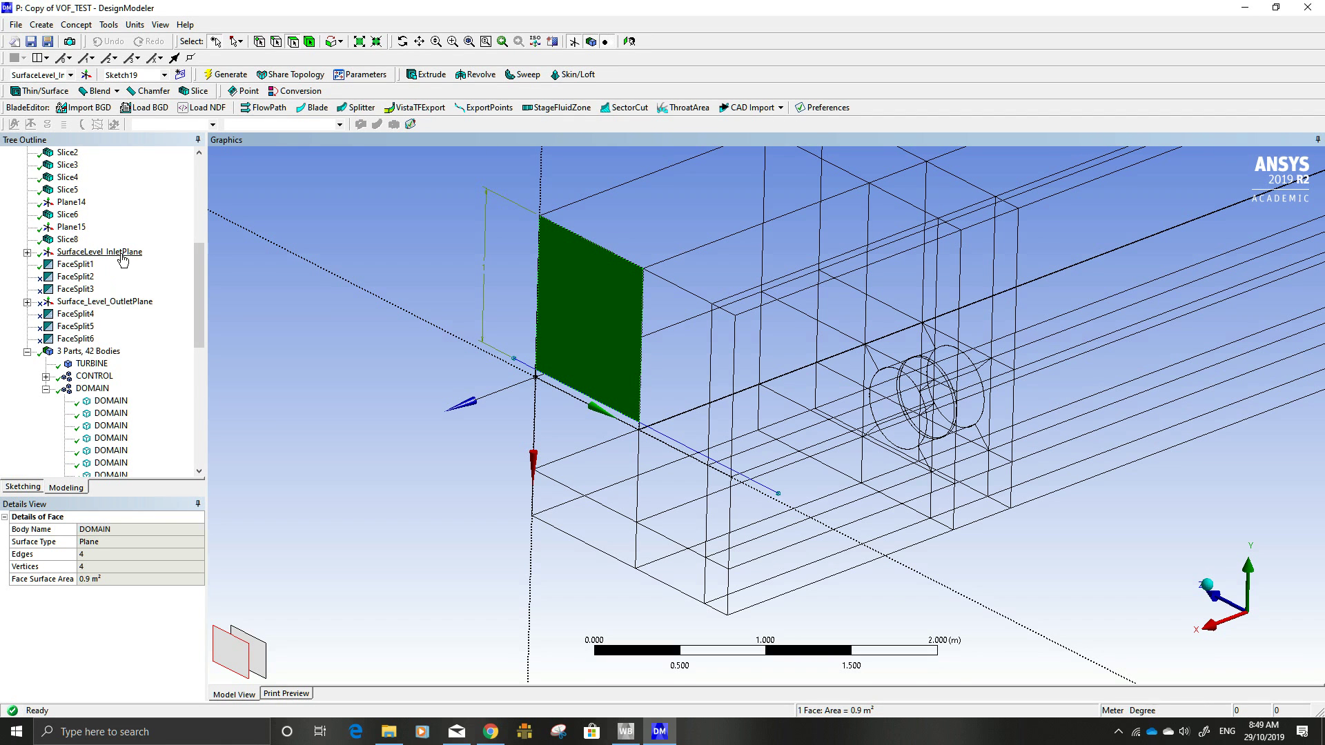
Step: Unsuppress FaceSplit2 and check the split faces on the middle inlet section
{"action": "left_click", "coordinate": [70, 278]}
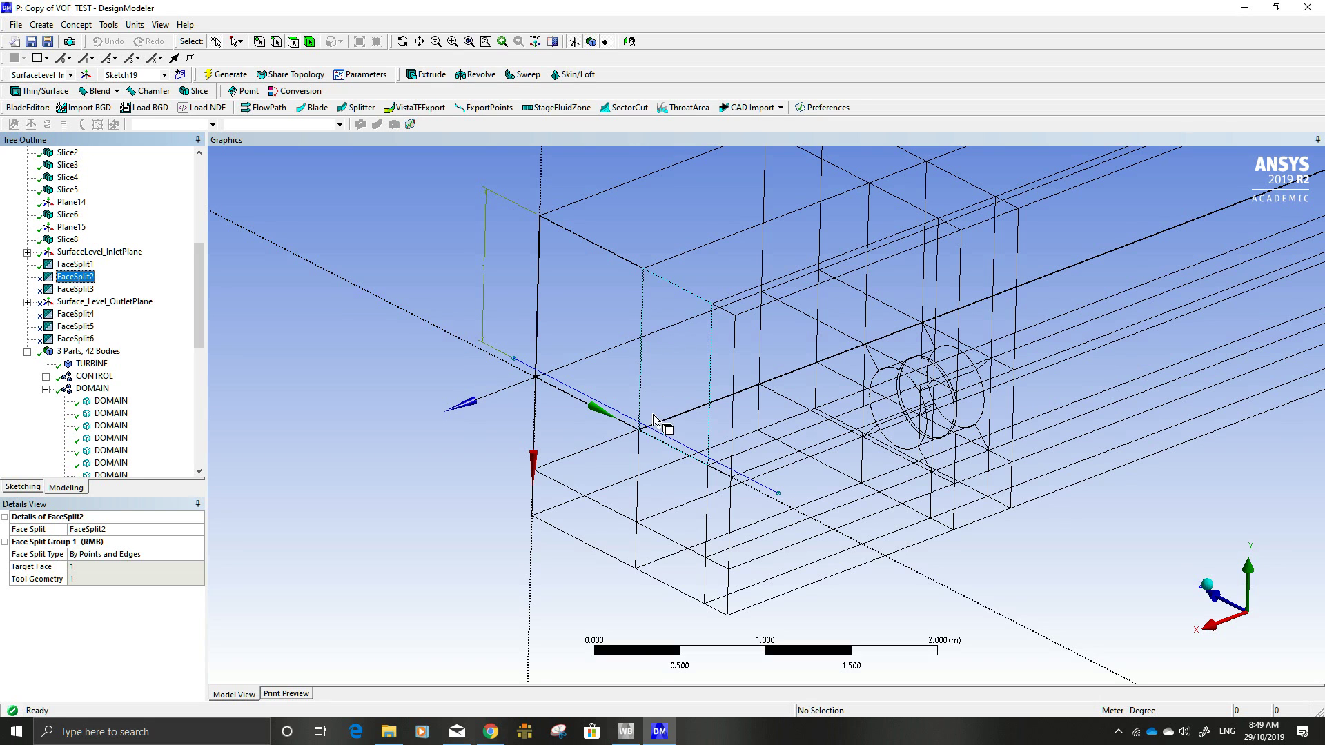
{"action": "right_click", "coordinate": [86, 279]}
{"action": "left_click", "coordinate": [127, 331]}
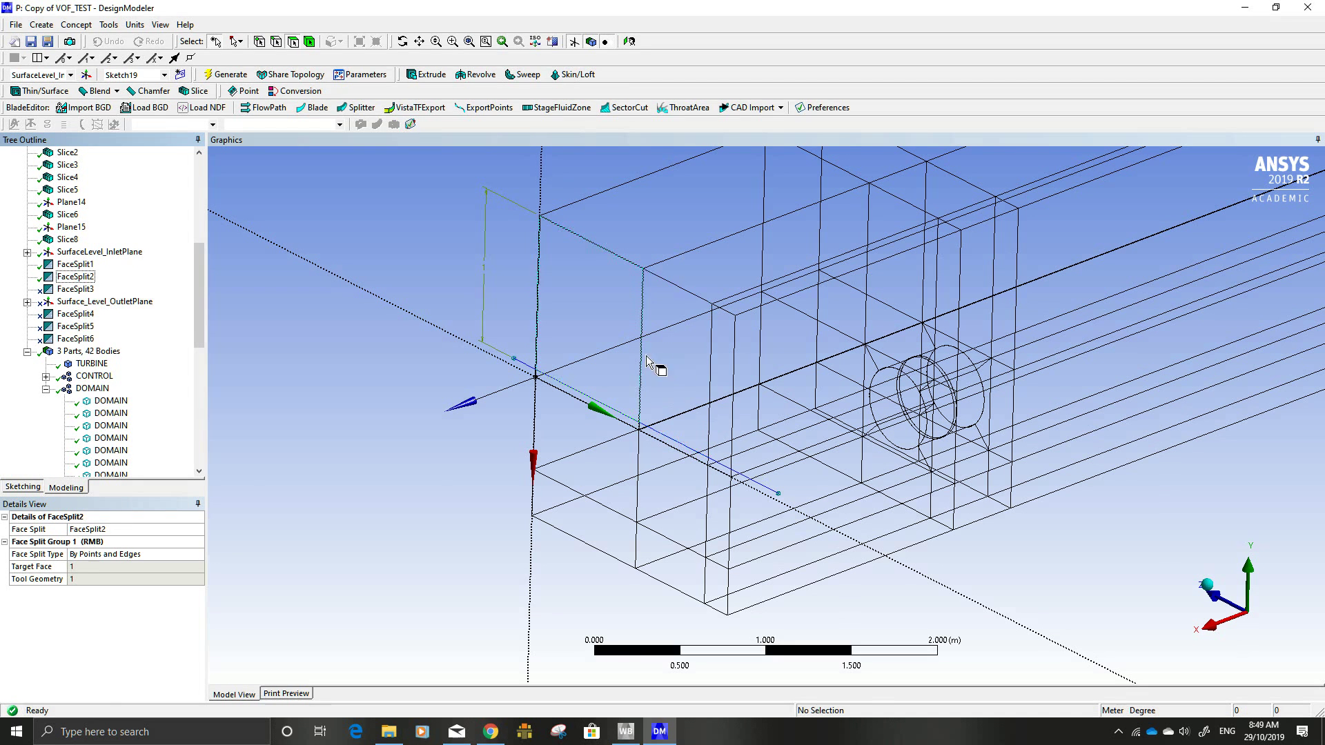
{"action": "left_click", "coordinate": [658, 400]}
{"action": "left_click", "coordinate": [654, 437]}
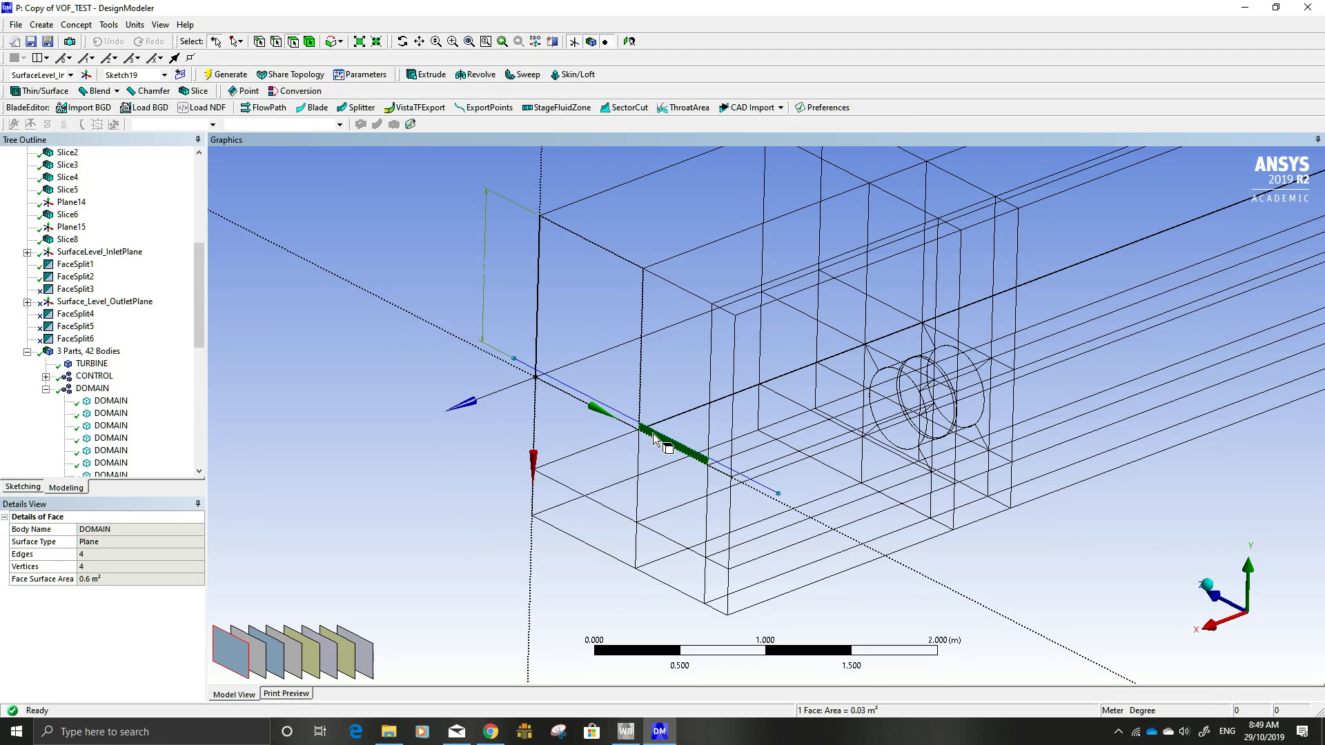
{"action": "left_click", "coordinate": [664, 375]}
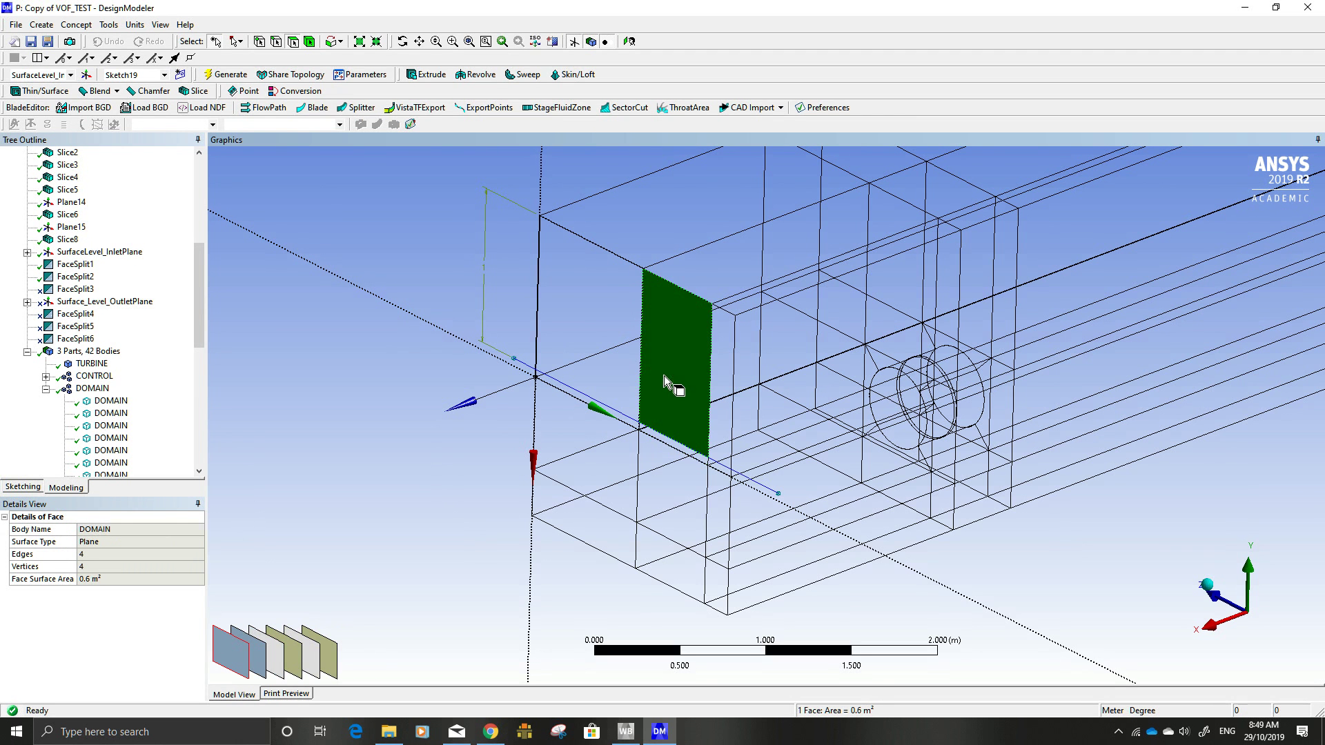
{"action": "left_click", "coordinate": [665, 439]}
Step: Unsuppress FaceSplit3 and check the split faces on the narrow inlet section
{"action": "left_click", "coordinate": [74, 289]}
{"action": "right_click", "coordinate": [73, 289]}
{"action": "left_click", "coordinate": [826, 295]}
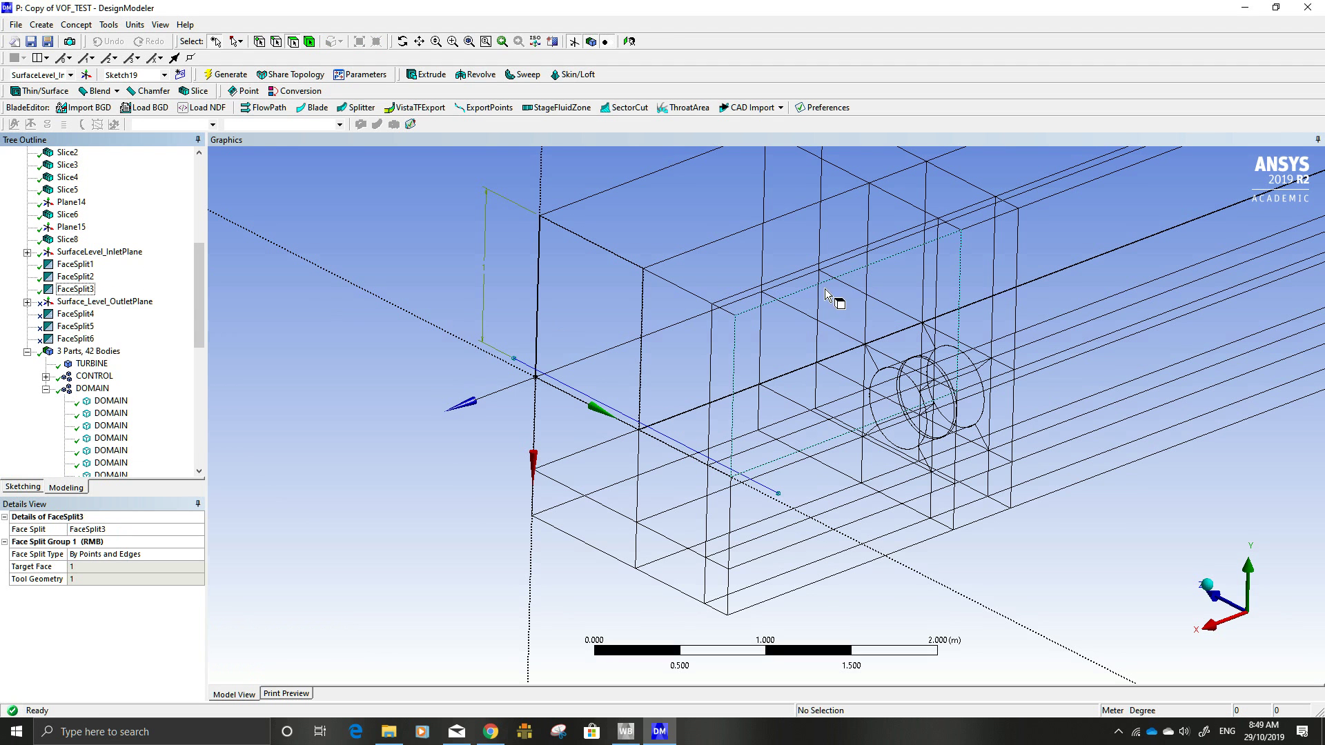
{"action": "left_click", "coordinate": [732, 344]}
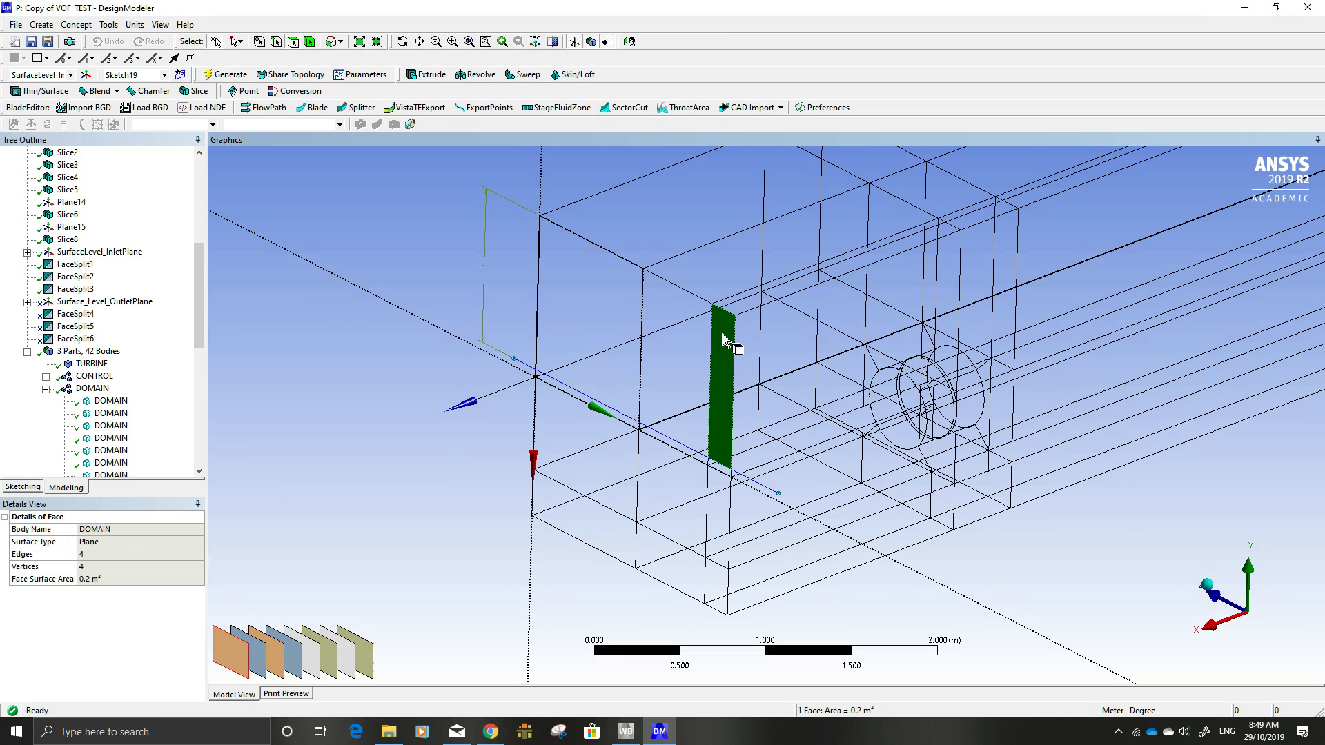
{"action": "left_click", "coordinate": [719, 466]}
{"action": "left_click", "coordinate": [714, 426]}
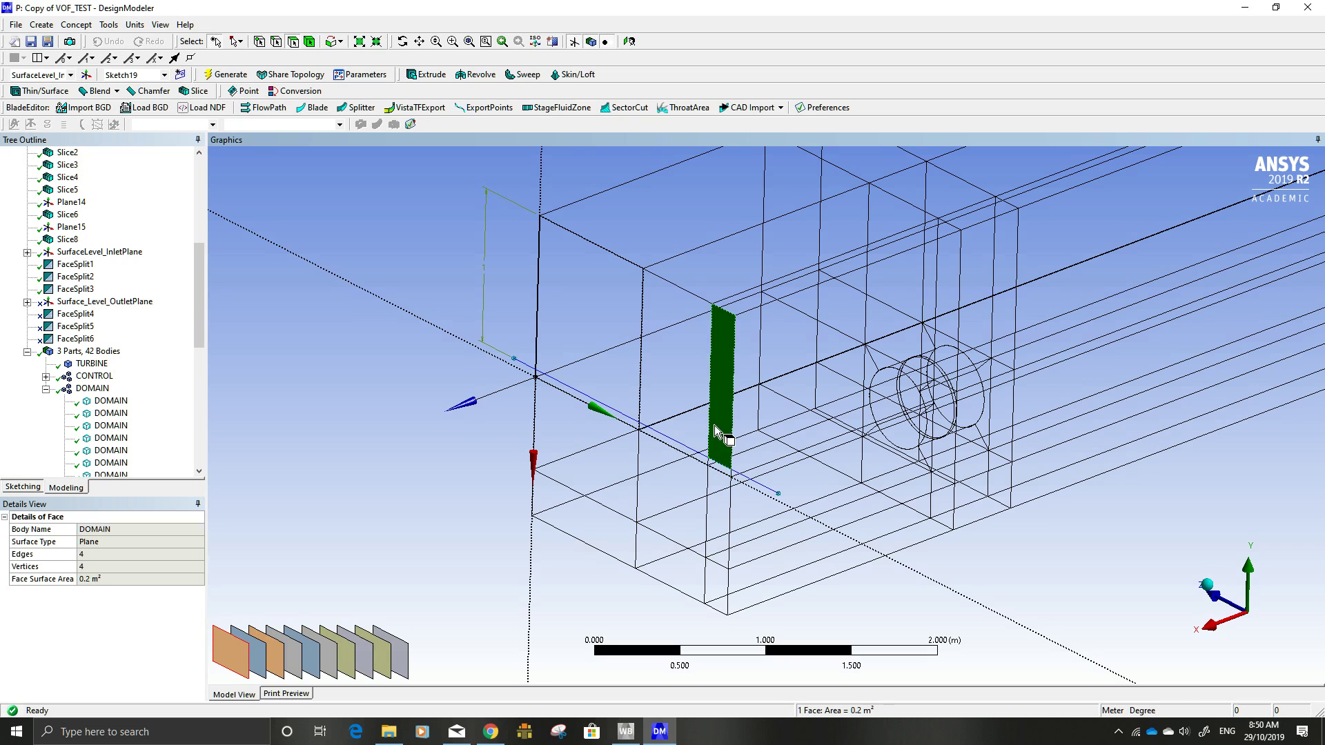
Step: Check Surface_Level_OutletPlane and its sketch line against the domain's outlet faces, then unsuppress the plane
{"action": "left_click", "coordinate": [132, 302]}
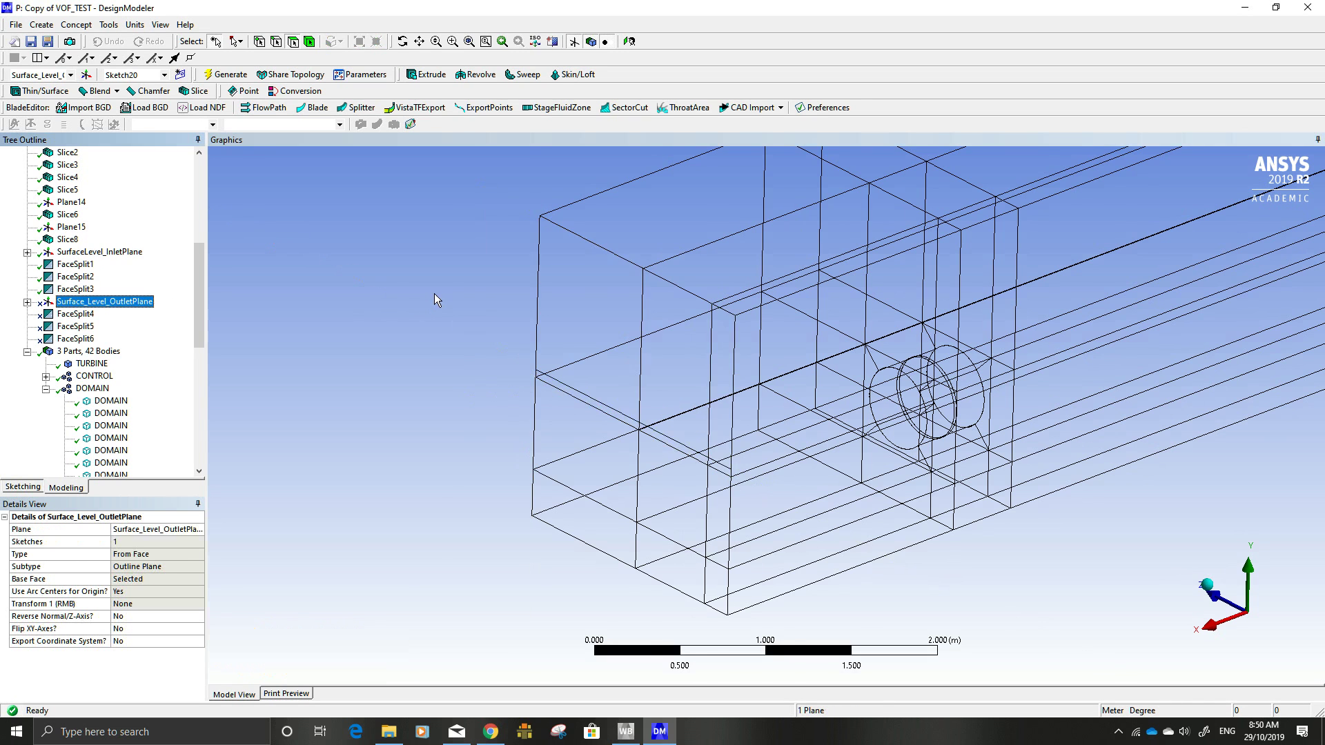
{"action": "scroll", "coordinate": [434, 293], "scroll_direction": "down", "scroll_amount": 3}
{"action": "scroll", "coordinate": [437, 295], "scroll_direction": "down", "scroll_amount": 2}
{"action": "middle_click_drag", "start_coordinate": [677, 320], "coordinate": [783, 407]}
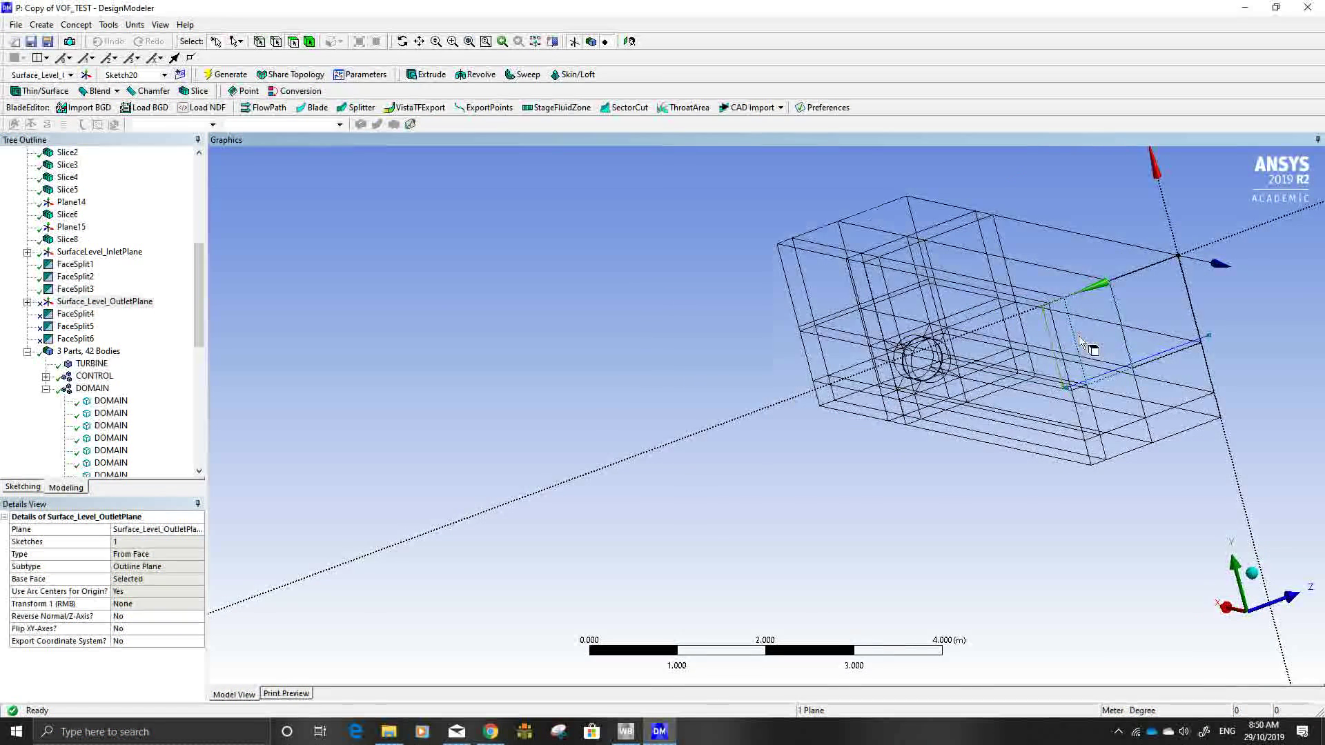
{"action": "right_click", "coordinate": [90, 303]}
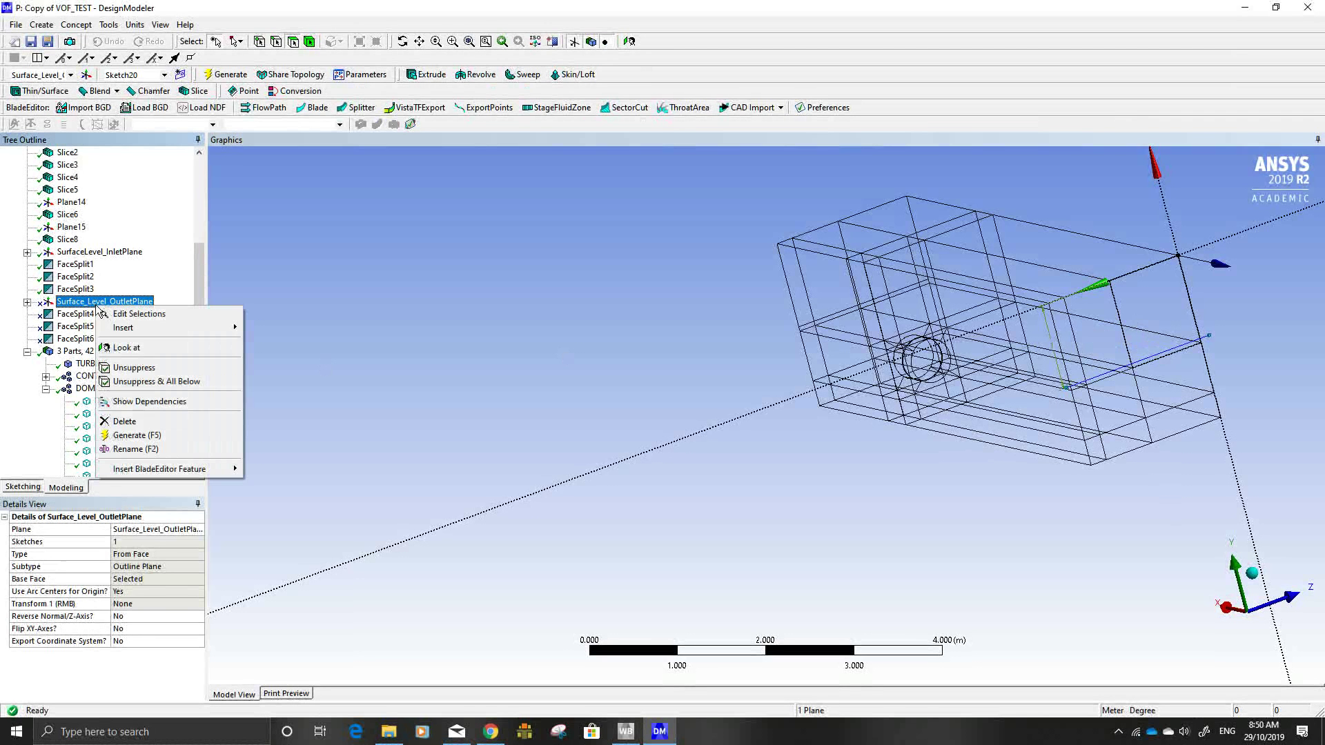
{"action": "left_click", "coordinate": [122, 368]}
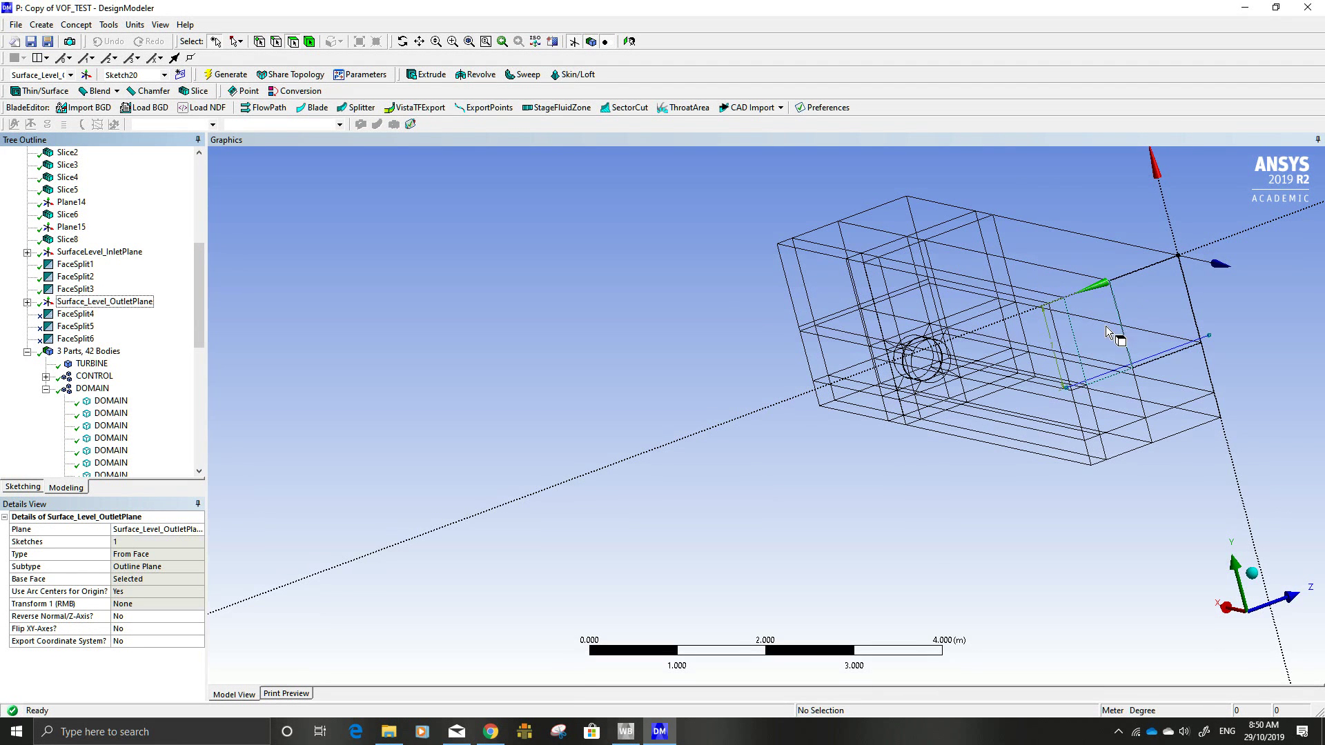
Step: Unsuppress FaceSplit4 and check the split faces on the outlet section beside the plane's origin
{"action": "right_click", "coordinate": [74, 314]}
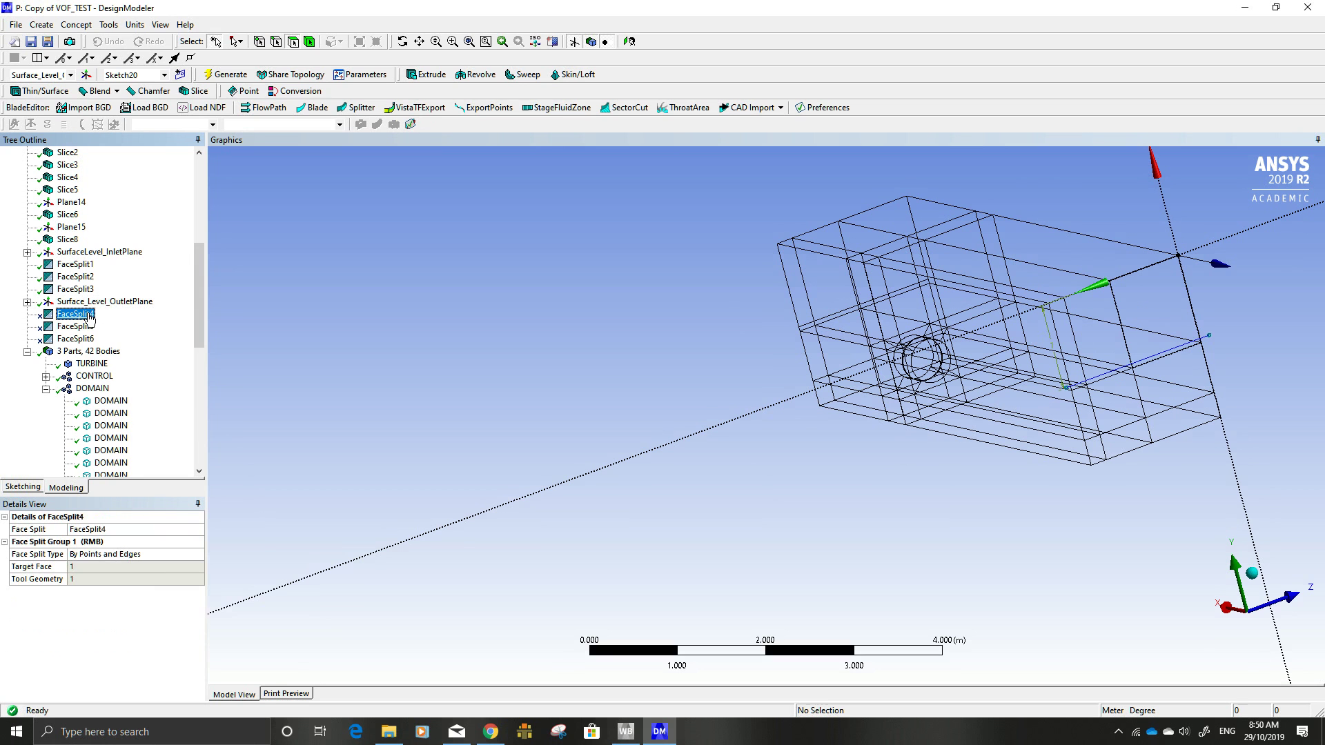
{"action": "left_click", "coordinate": [127, 356]}
{"action": "left_click", "coordinate": [1131, 303]}
{"action": "left_click", "coordinate": [1072, 336]}
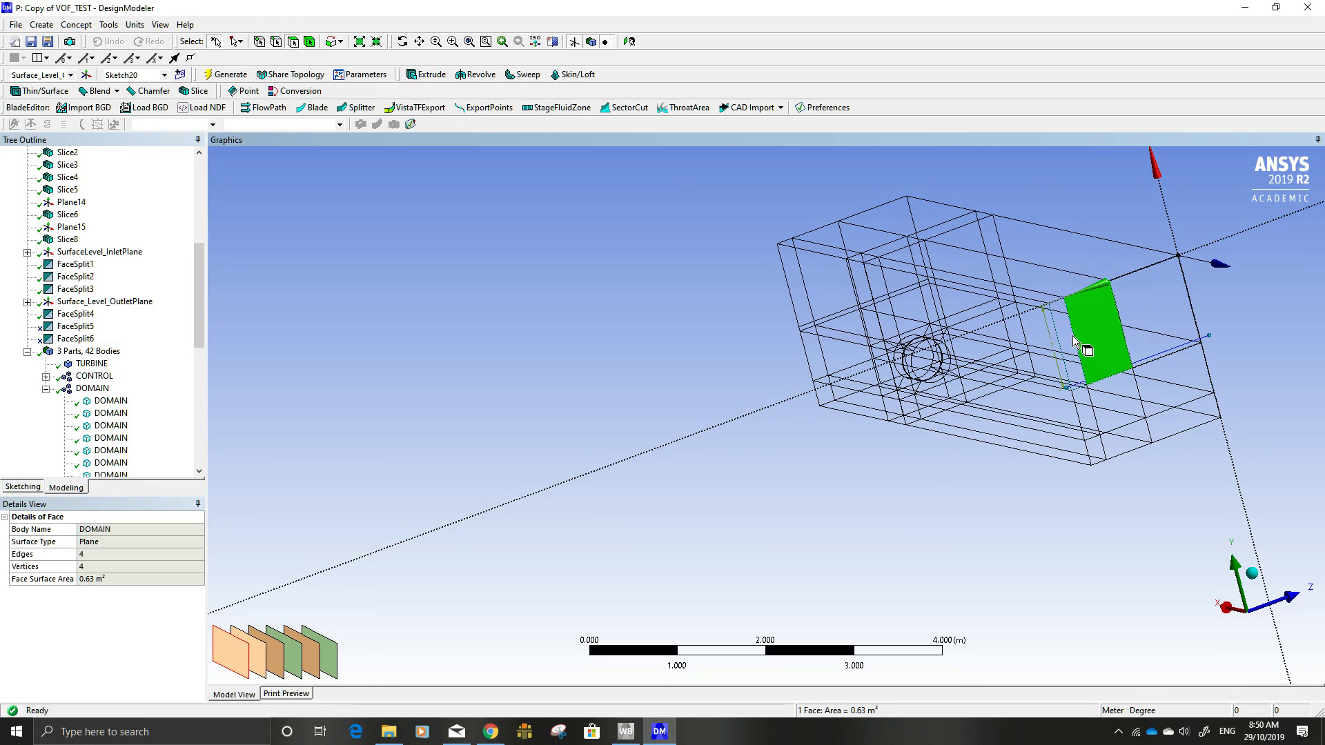
{"action": "left_click", "coordinate": [1125, 328]}
{"action": "left_click", "coordinate": [1155, 320]}
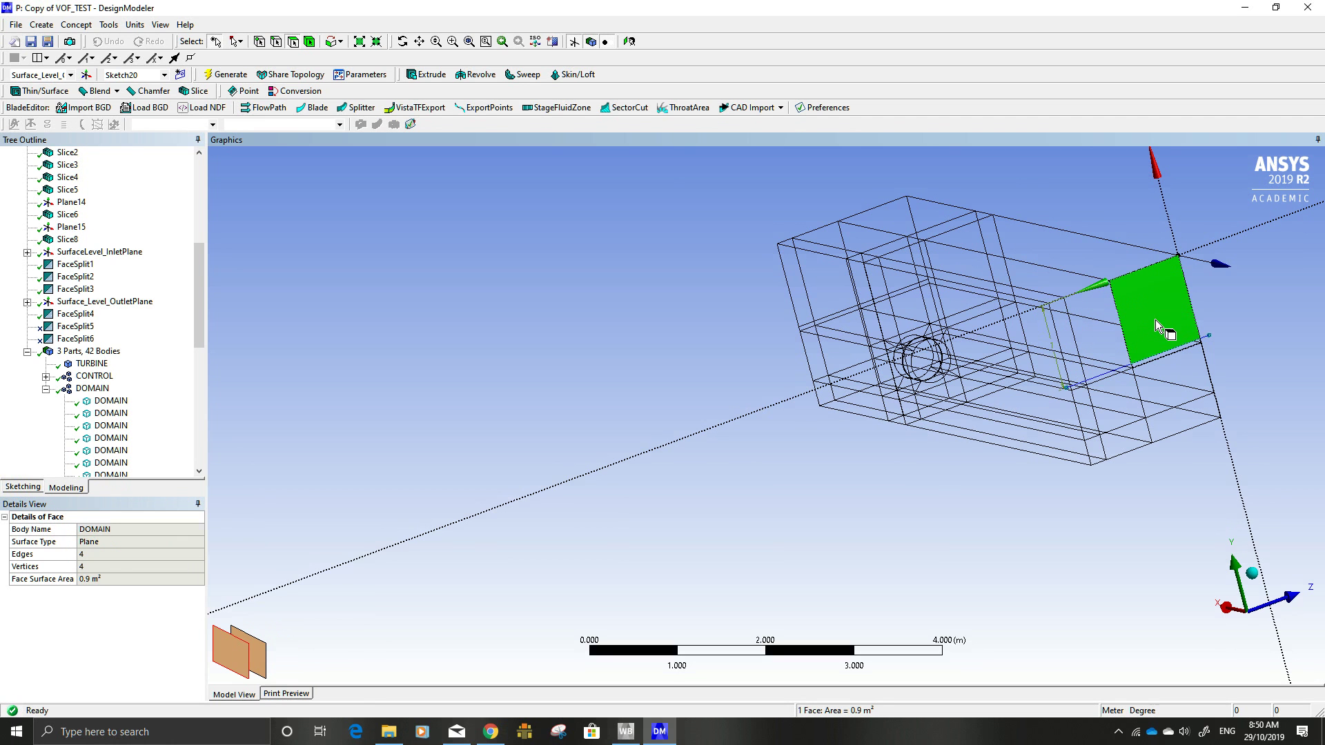
{"action": "left_click", "coordinate": [1150, 357]}
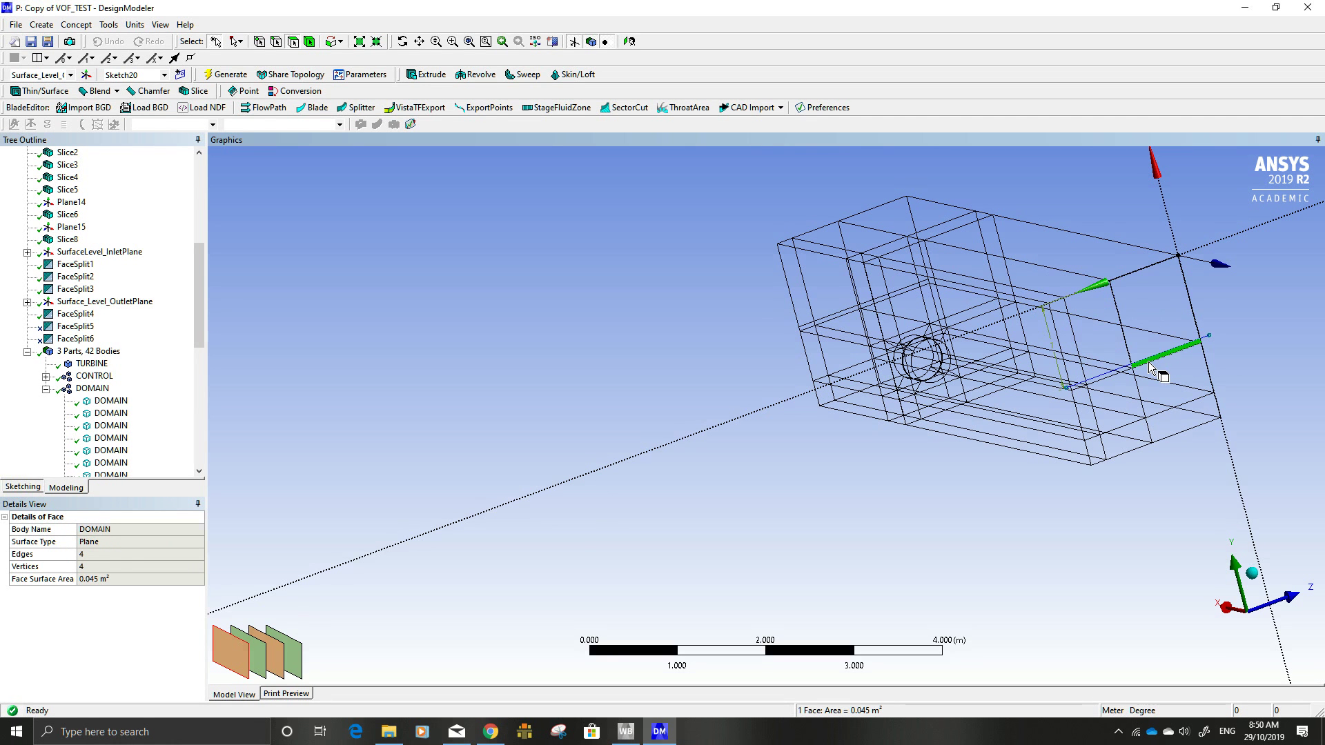
Step: Unsuppress FaceSplit5 and check the split face on the middle outlet section
{"action": "left_click", "coordinate": [86, 327]}
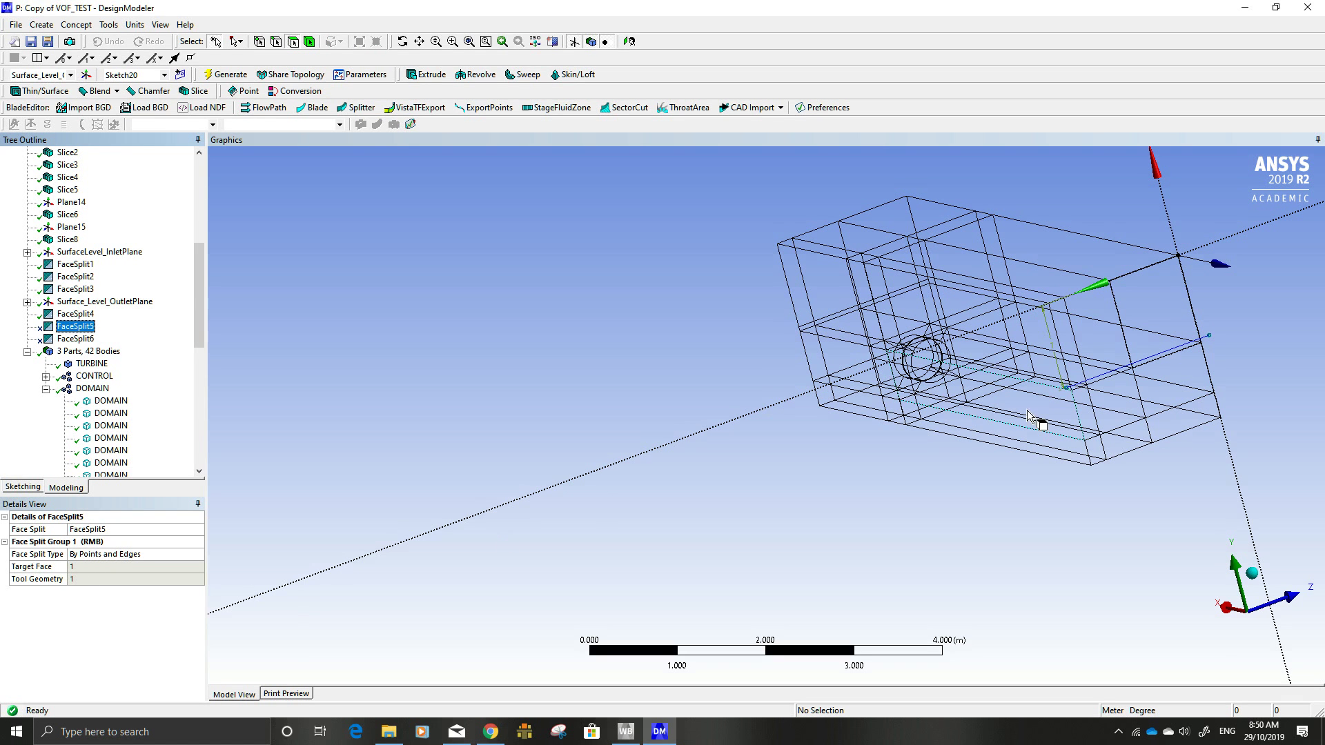
{"action": "right_click", "coordinate": [81, 329]}
{"action": "left_click", "coordinate": [111, 365]}
{"action": "left_click", "coordinate": [1109, 351]}
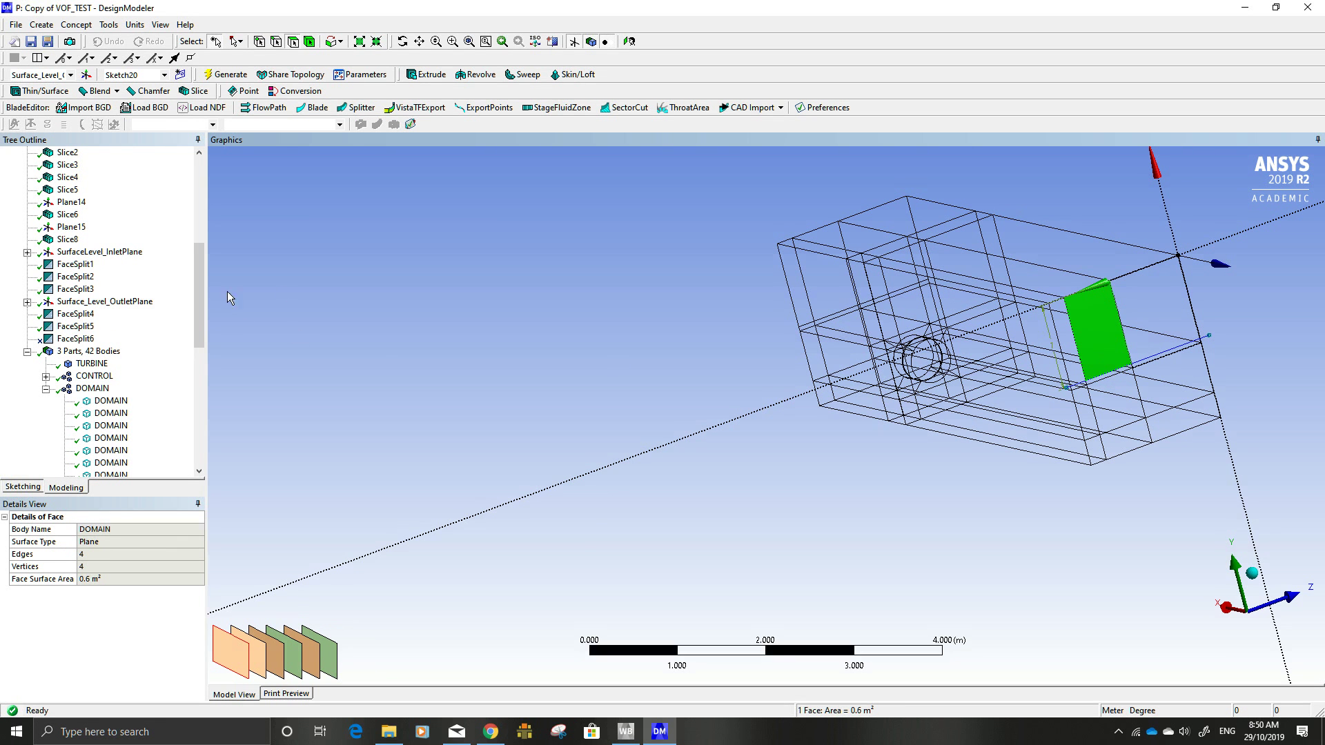
Step: Unsuppress FaceSplit6 and check the split faces on the narrow outlet section, then clear the face selection
{"action": "left_click", "coordinate": [88, 339]}
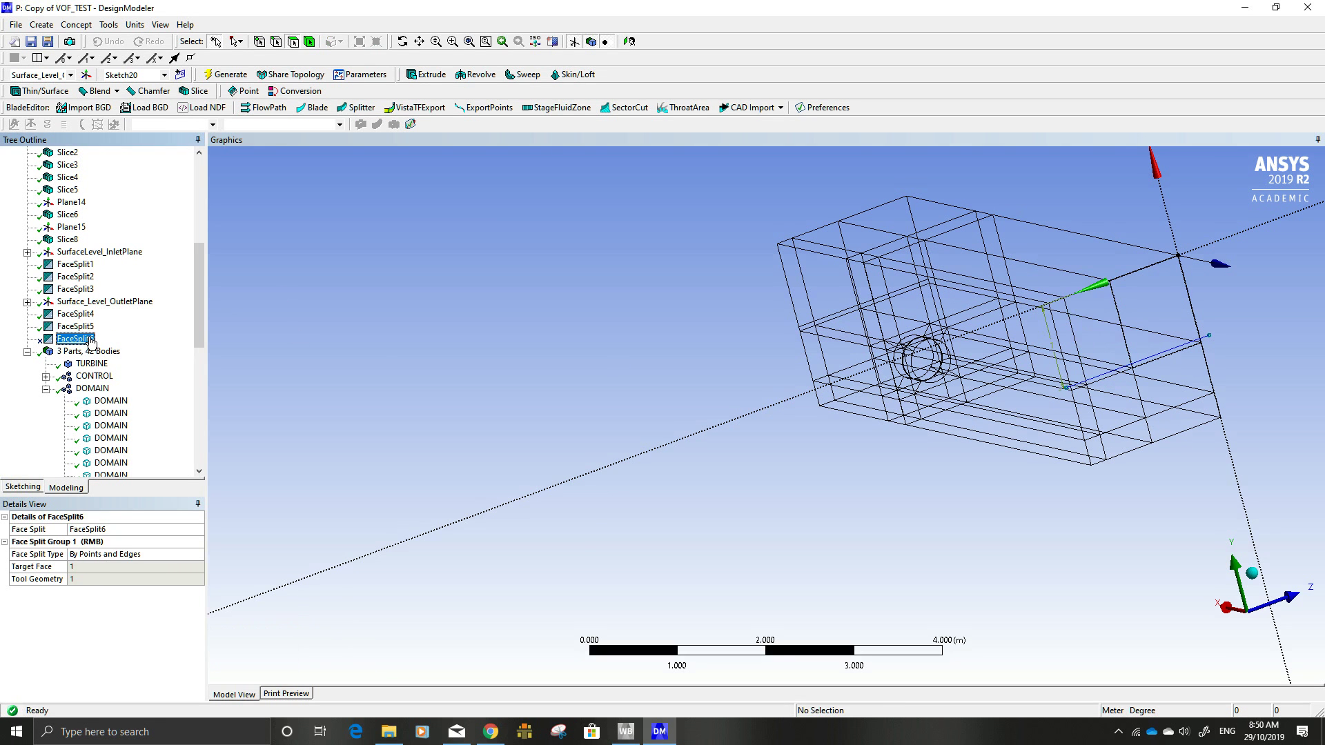
{"action": "right_click", "coordinate": [90, 340]}
{"action": "left_click", "coordinate": [126, 374]}
{"action": "left_click", "coordinate": [1075, 376]}
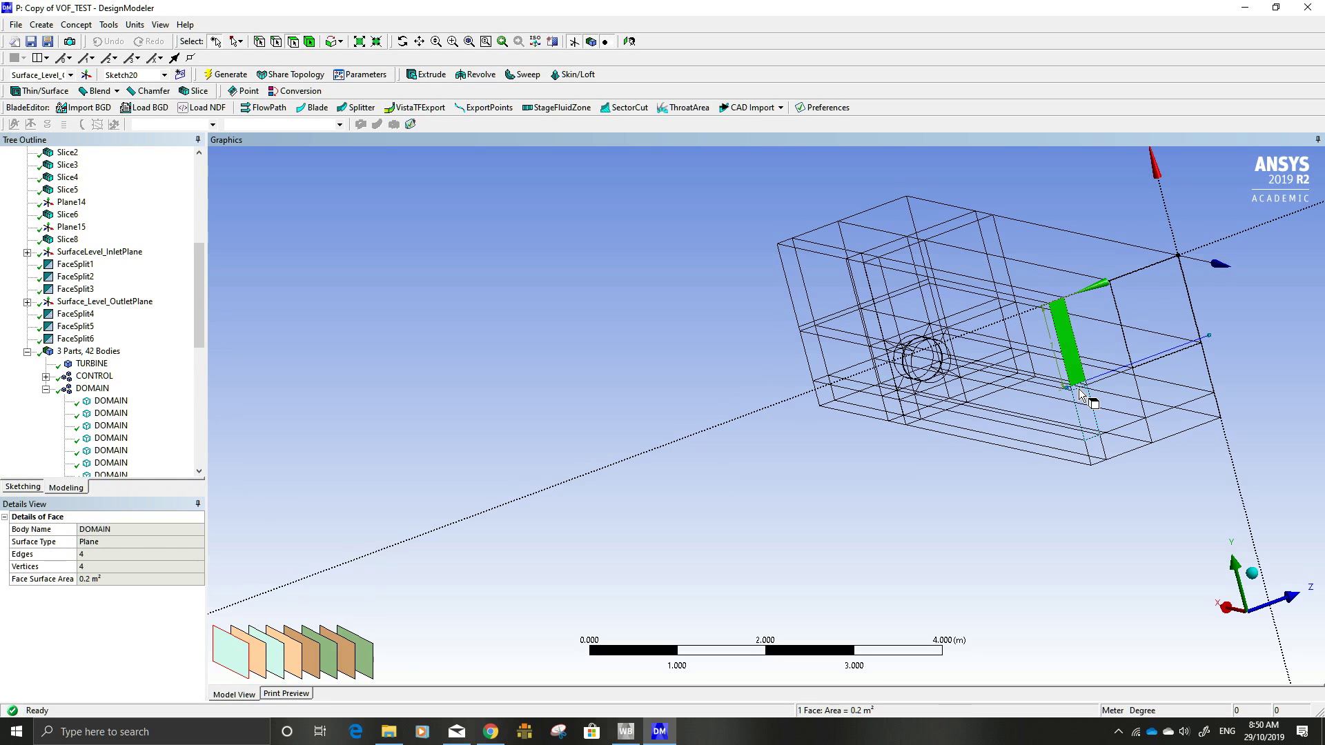
{"action": "left_click", "coordinate": [1078, 387]}
{"action": "left_click", "coordinate": [1074, 357]}
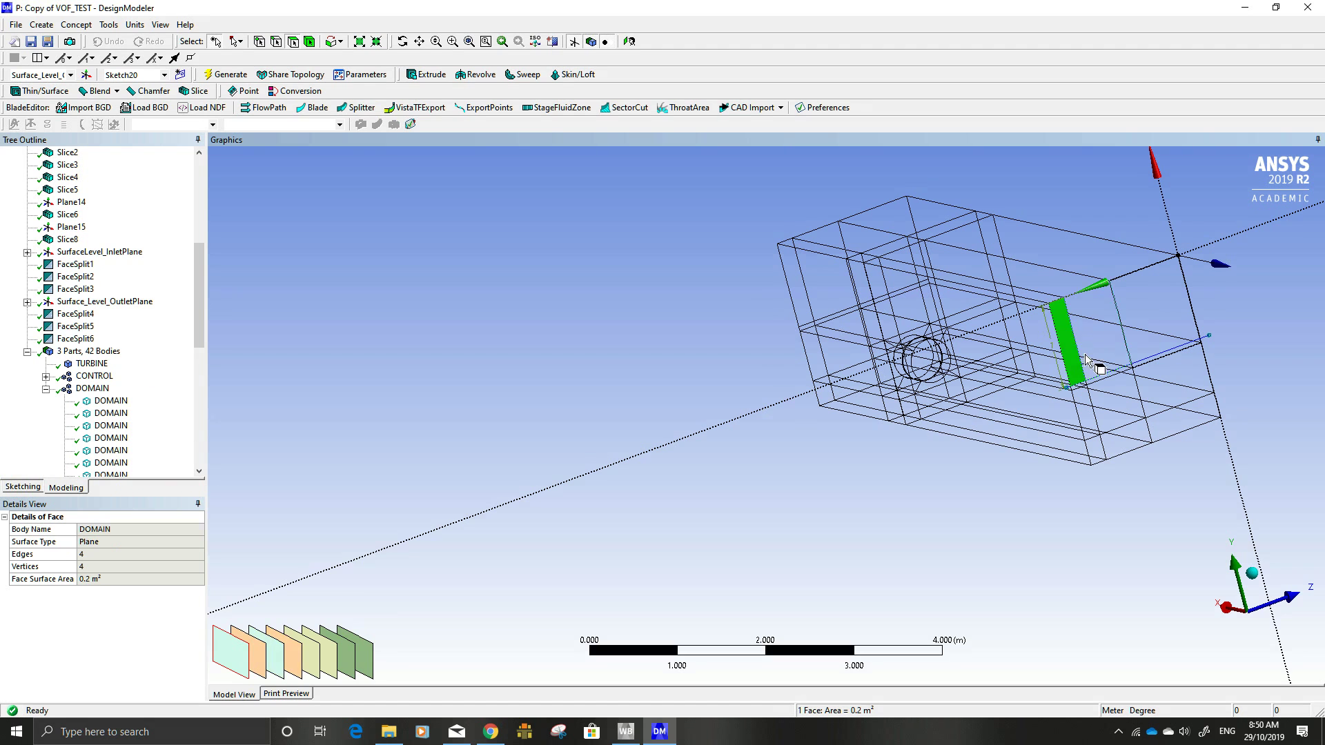
{"action": "left_click", "coordinate": [1099, 346]}
{"action": "left_click", "coordinate": [502, 329]}
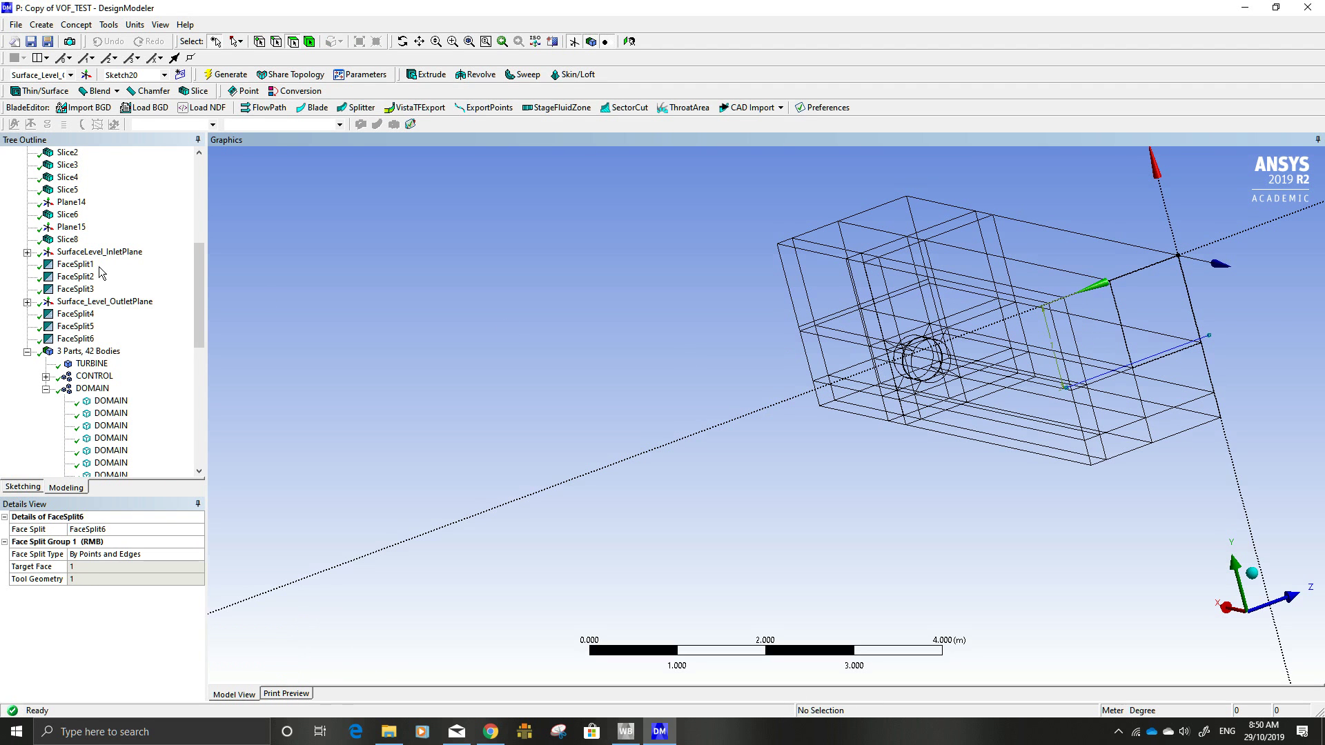
Step: Review Sketch19 of SurfaceLevel_InletPlane at the inlet end and the face split type used by FaceSplit1
{"action": "left_click", "coordinate": [28, 253]}
{"action": "left_click", "coordinate": [91, 264]}
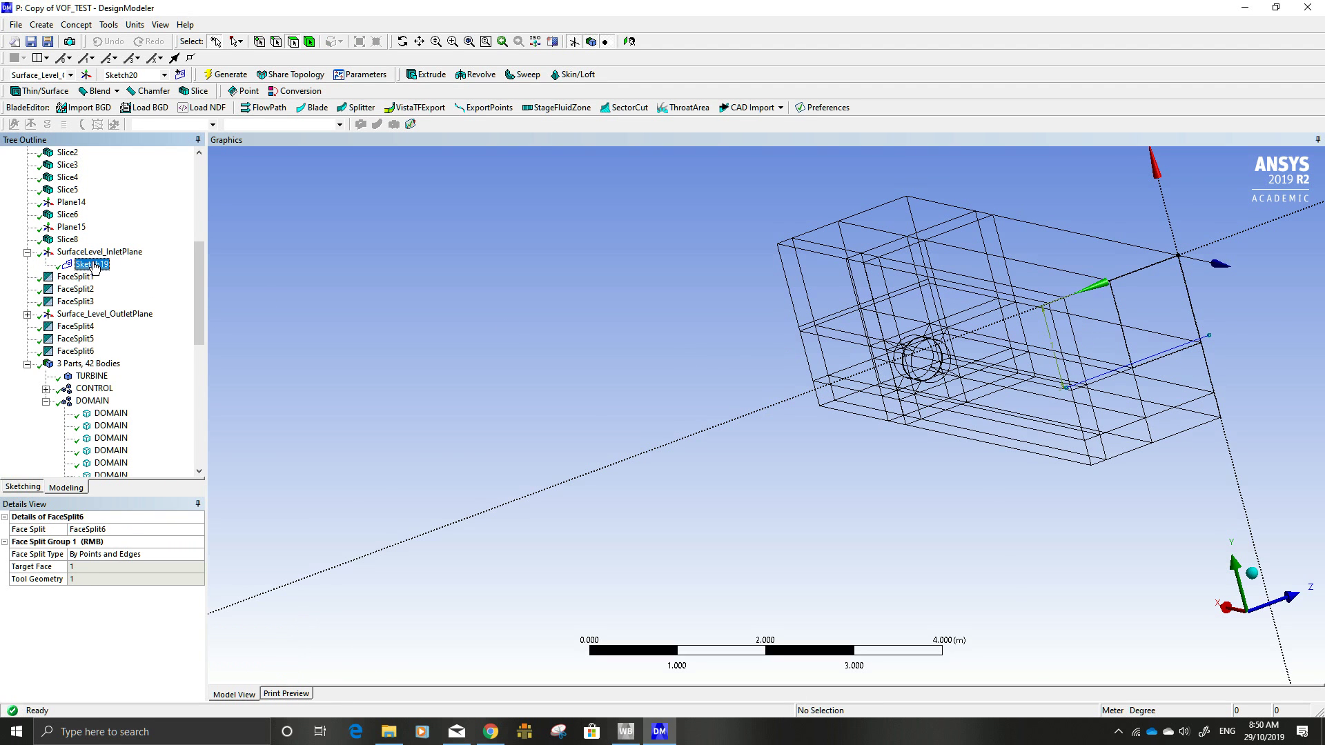
{"action": "mouse_move", "coordinate": [520, 381]}
{"action": "middle_mouse_down"}
{"action": "mouse_move", "coordinate": [610, 365]}
{"action": "mouse_move", "coordinate": [932, 362]}
{"action": "middle_mouse_up"}
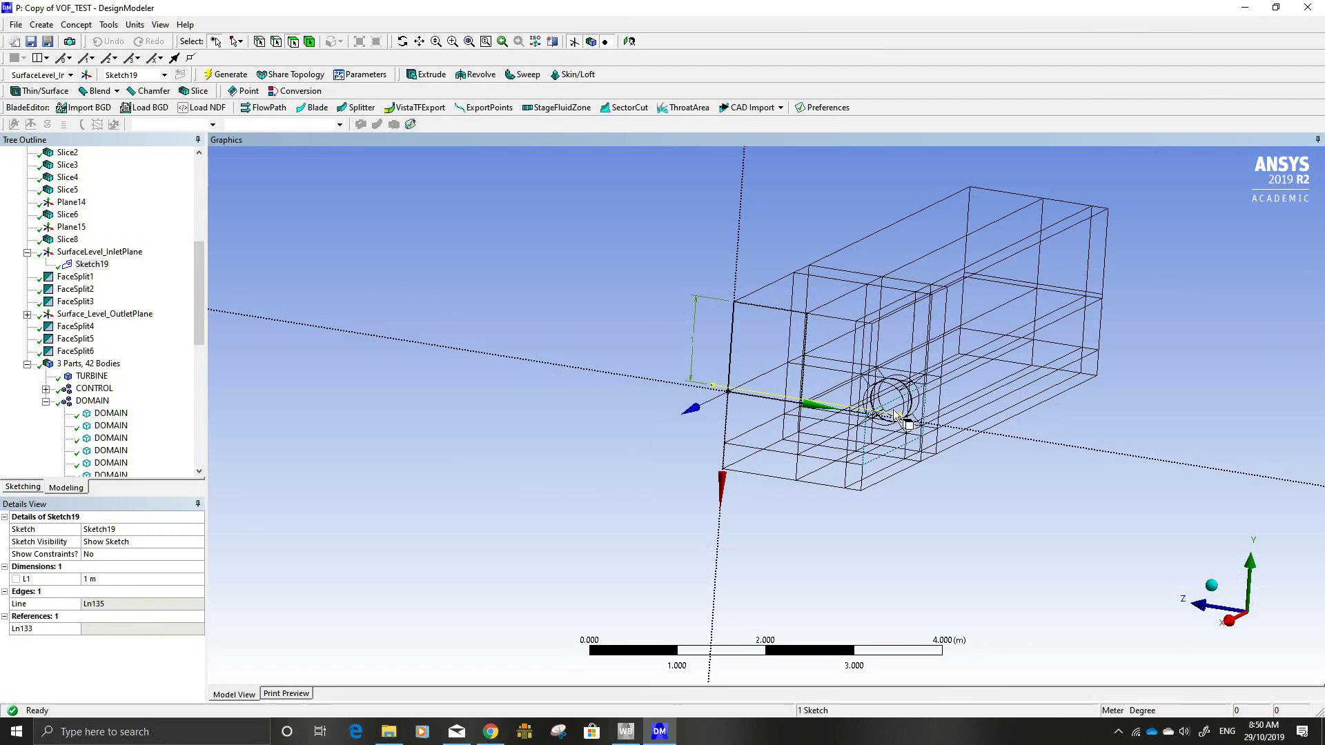
{"action": "left_click", "coordinate": [76, 276]}
{"action": "left_click", "coordinate": [108, 556]}
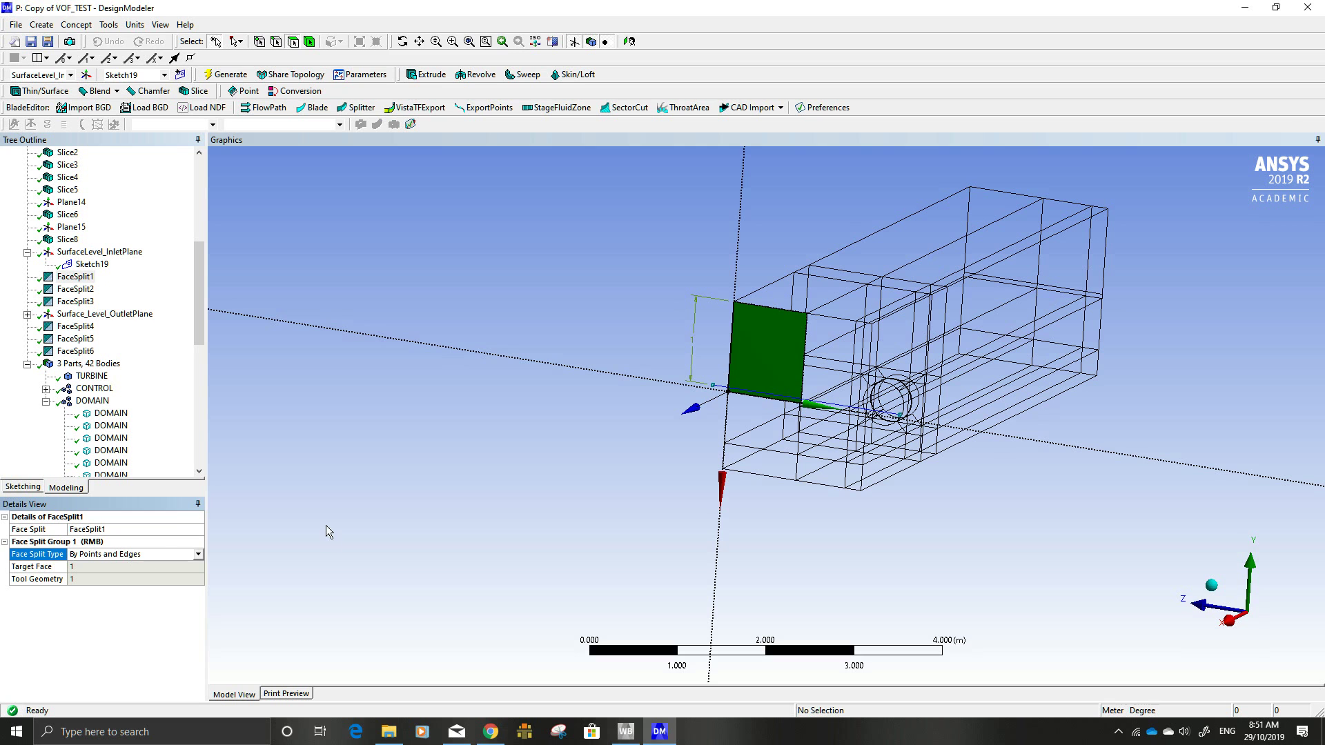
{"action": "left_click", "coordinate": [504, 559]}
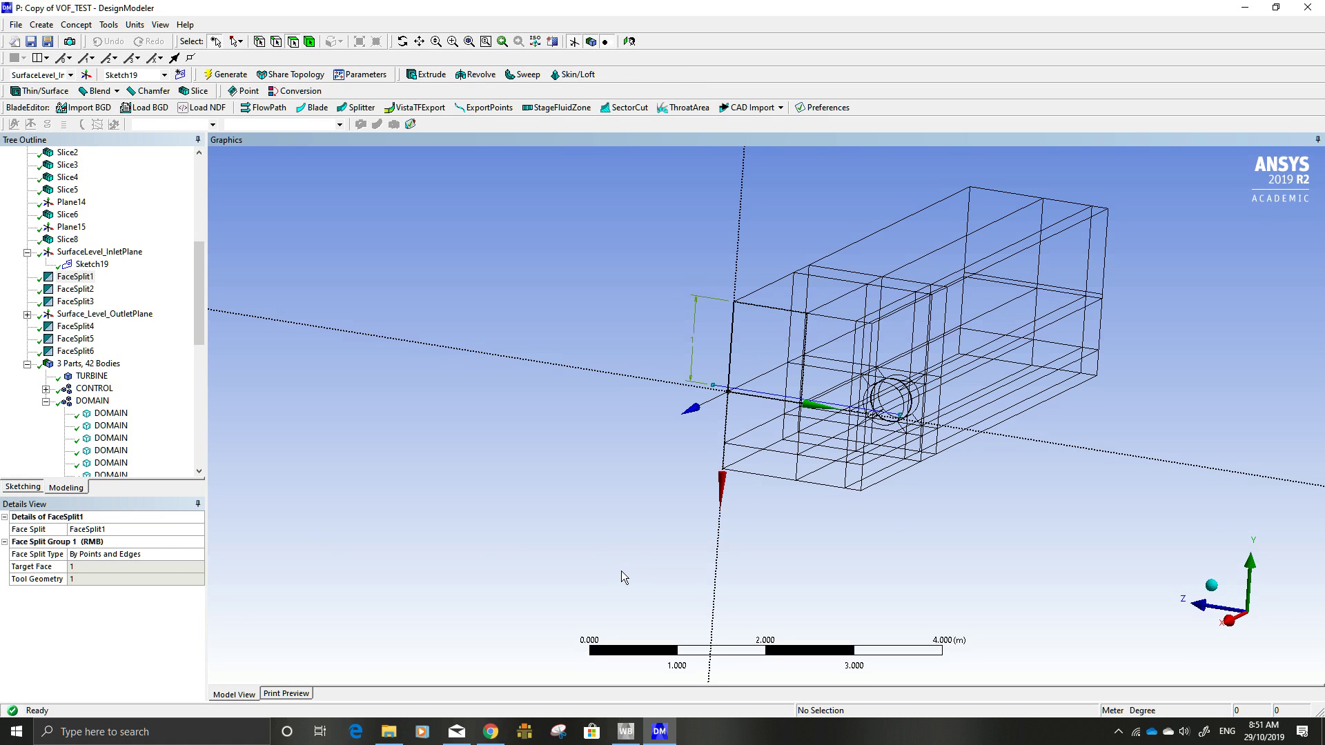
Step: Examine the TURBINE body and each CONTROL body in turn, then highlight the whole CONTROL part
{"action": "left_click_drag", "start_coordinate": [197, 263], "coordinate": [194, 320]}
{"action": "left_click", "coordinate": [91, 203]}
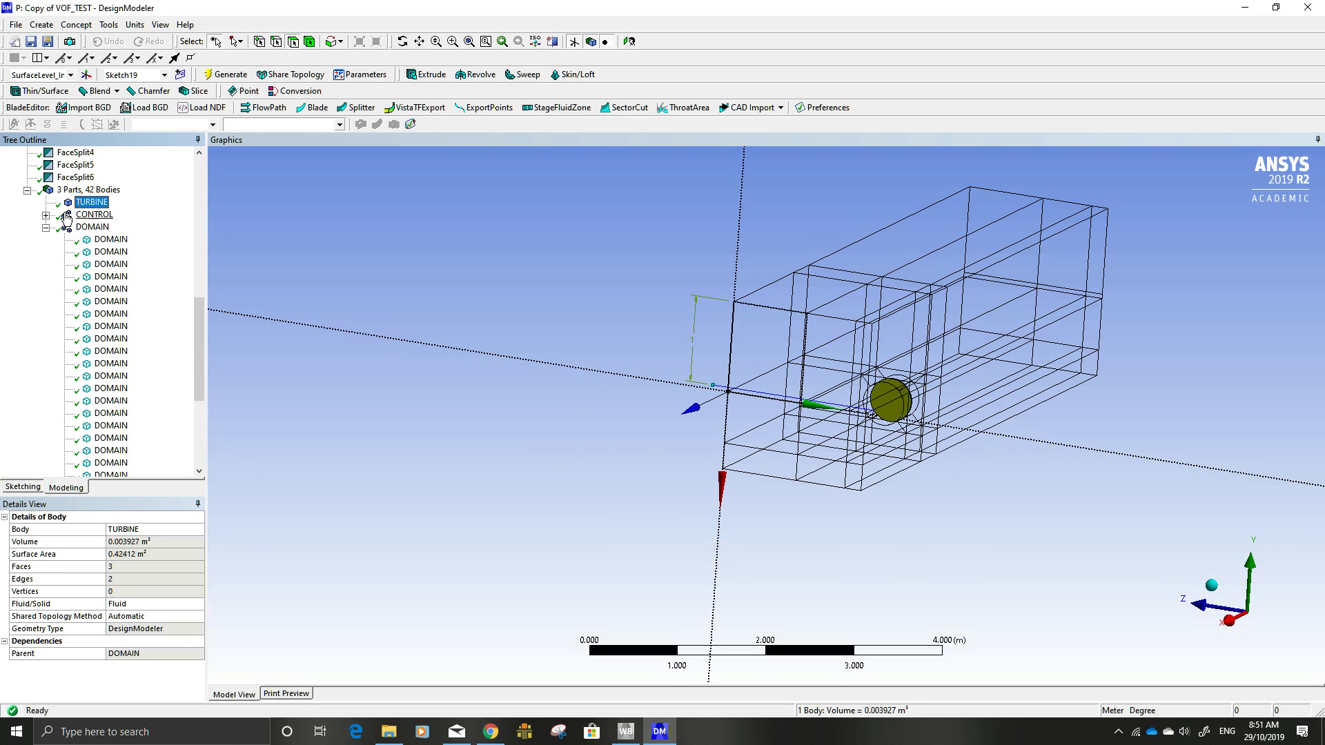
{"action": "left_click", "coordinate": [45, 215]}
{"action": "left_click", "coordinate": [92, 228]}
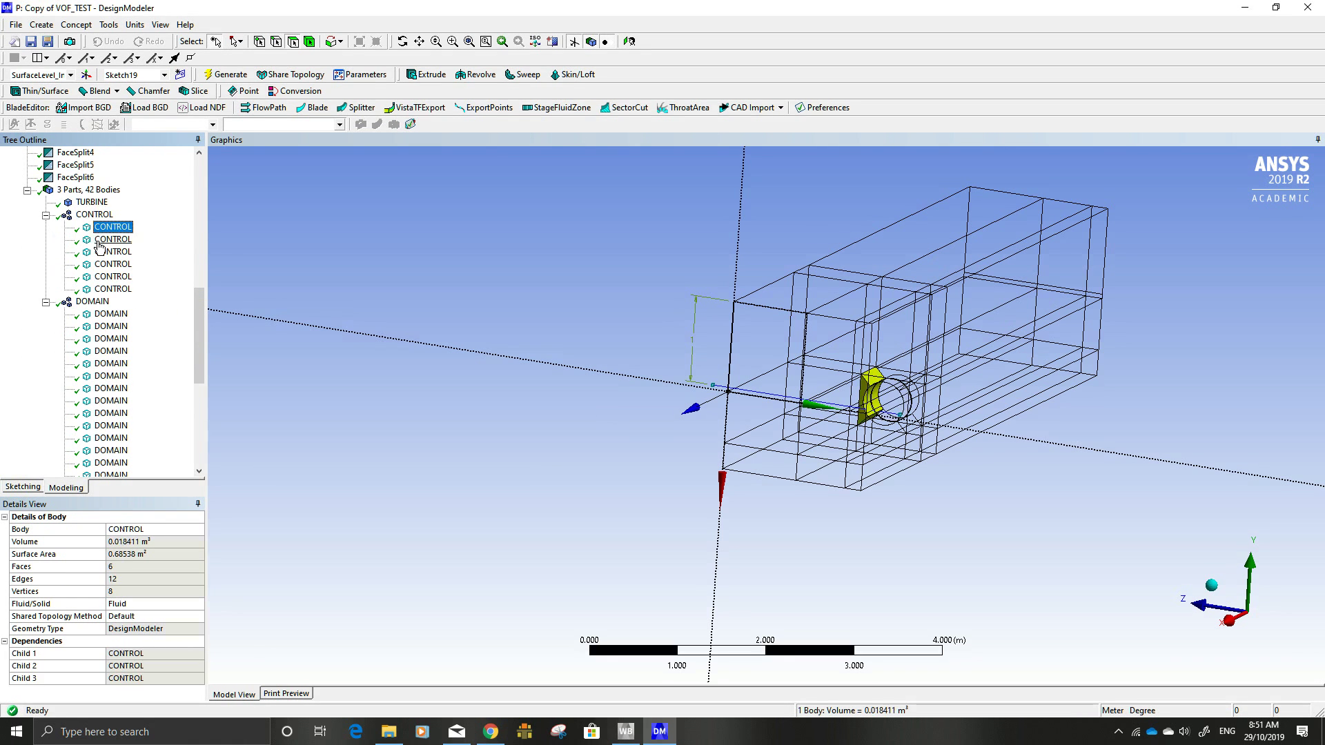
{"action": "left_click", "coordinate": [99, 240]}
{"action": "left_click", "coordinate": [102, 252]}
{"action": "left_click", "coordinate": [104, 267]}
{"action": "left_click", "coordinate": [106, 277]}
{"action": "left_click", "coordinate": [104, 287]}
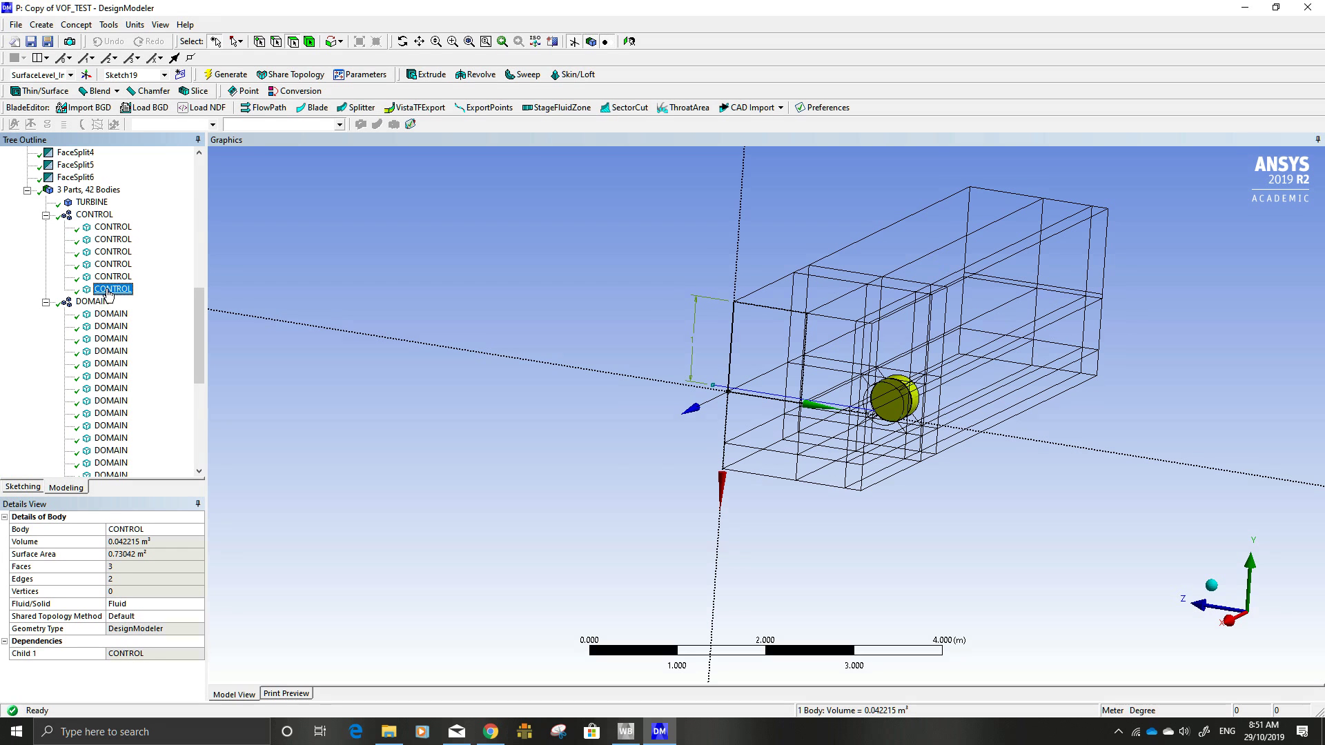
{"action": "left_click", "coordinate": [101, 216]}
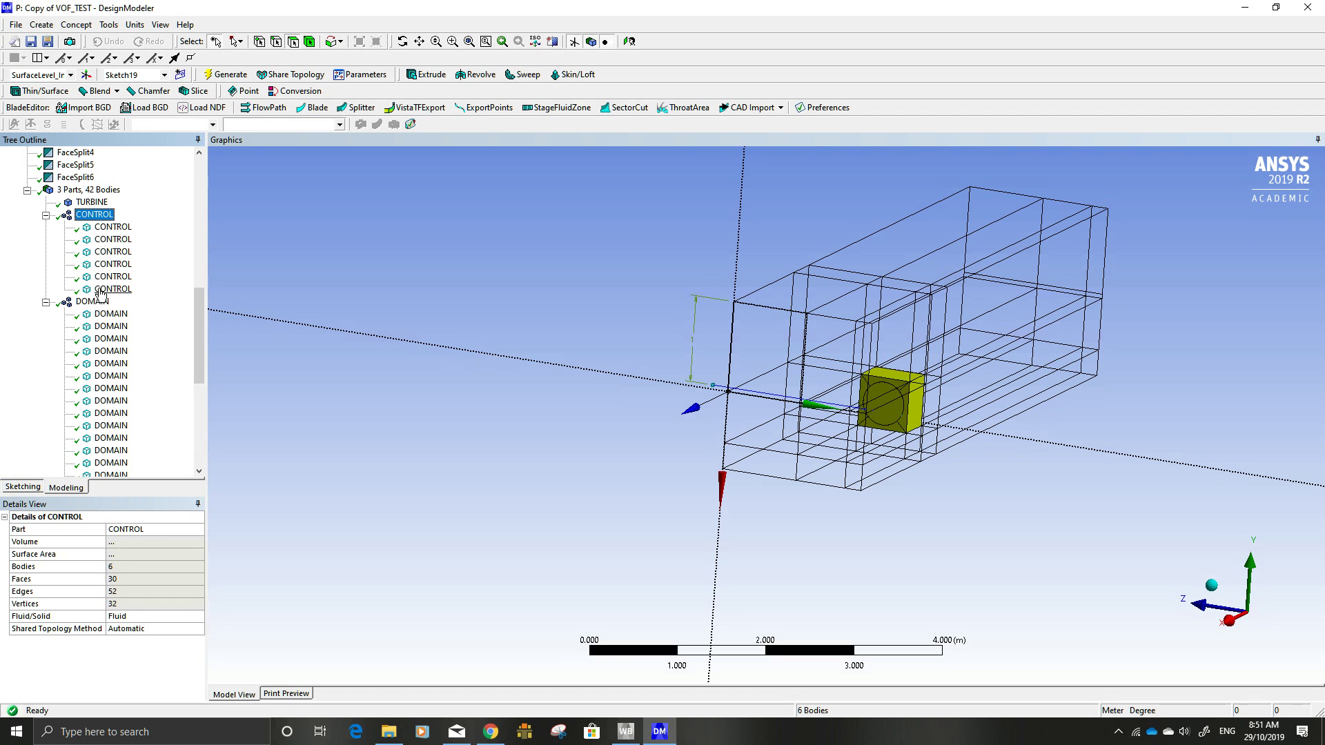
Step: Examine the DOMAIN part and go through its bodies one by one to the last, including the suppressed ones
{"action": "left_click", "coordinate": [95, 302]}
{"action": "left_click", "coordinate": [105, 313]}
{"action": "left_click", "coordinate": [114, 327]}
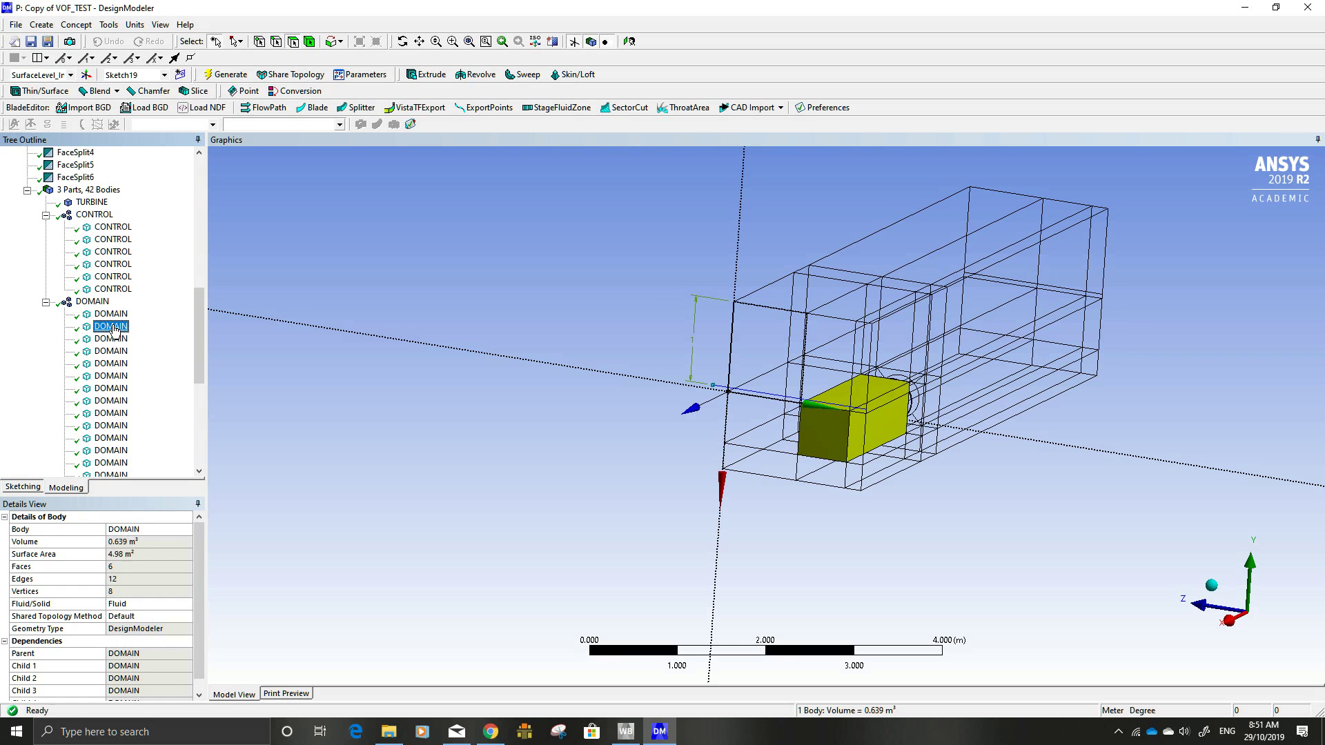
{"action": "key", "text": "Down"}
{"action": "key", "text": "Down"}
{"action": "key", "text": "Down"}
{"action": "key", "text": "Down"}
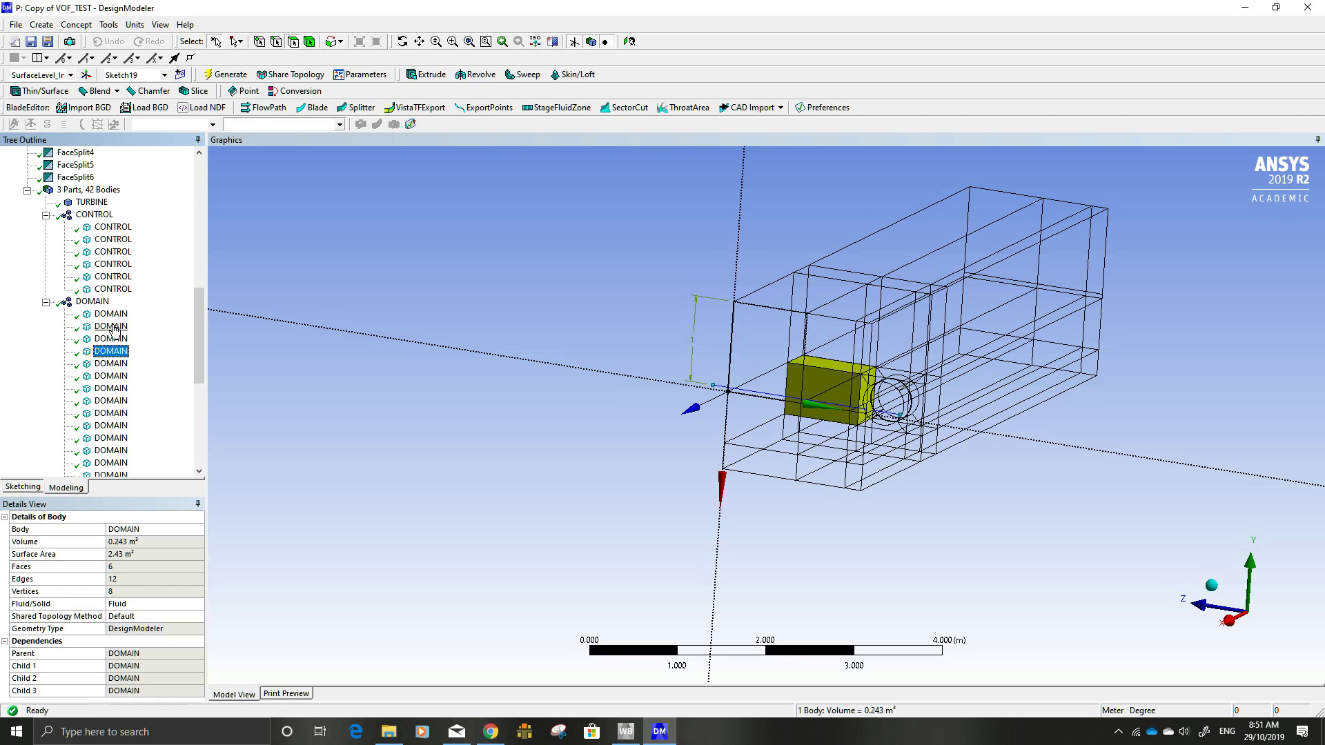
{"action": "key", "text": "Down"}
{"action": "key", "text": "Down"}
{"action": "key", "text": "Down"}
{"action": "key", "text": "Down"}
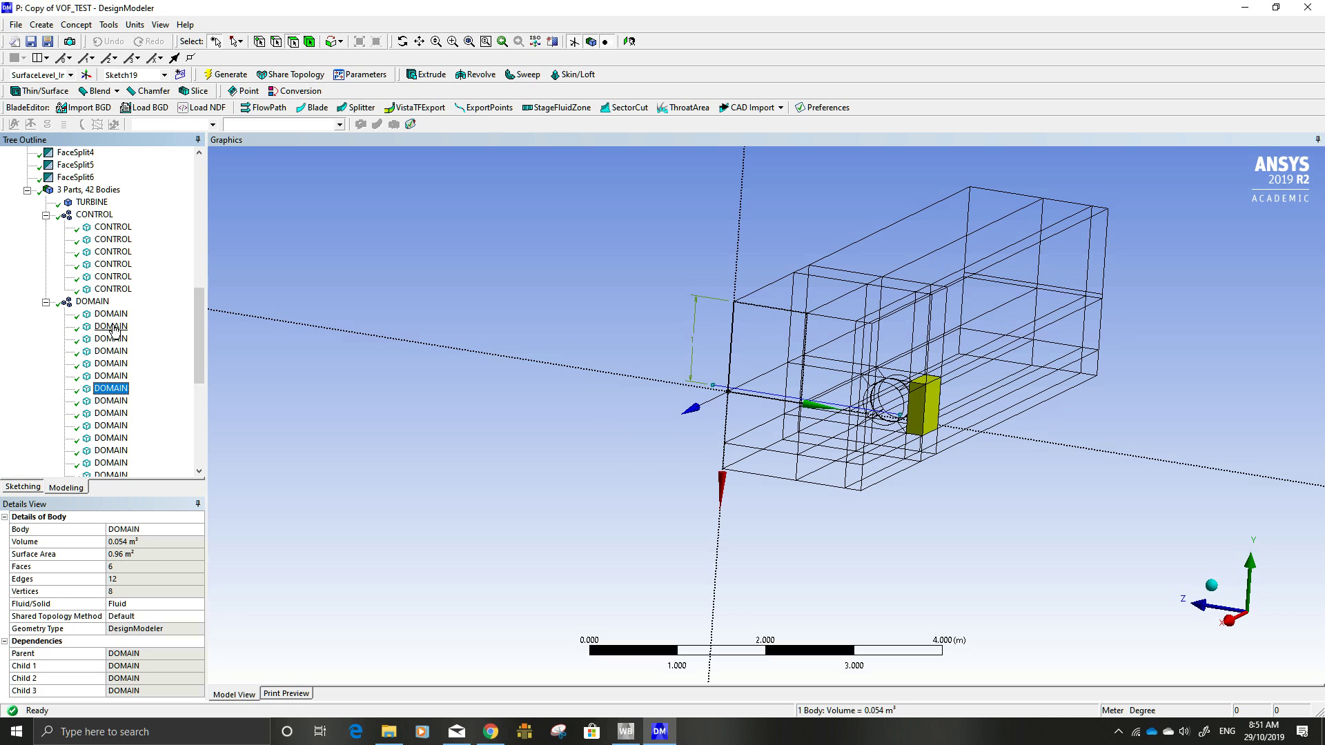
{"action": "key", "text": "Down"}
{"action": "key", "text": "Down"}
{"action": "key", "text": "Down"}
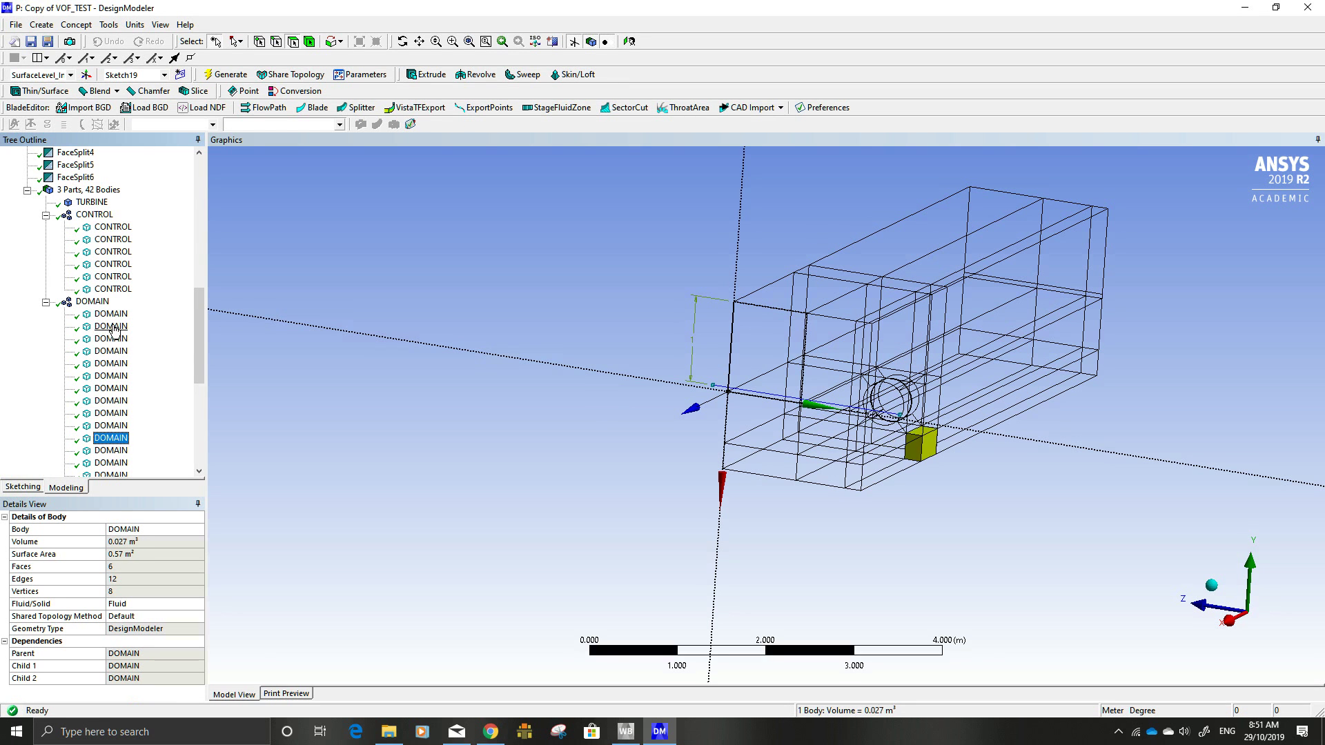
{"action": "key", "text": "Down"}
{"action": "key", "text": "Down"}
{"action": "key", "text": "Down"}
{"action": "key", "text": "Down"}
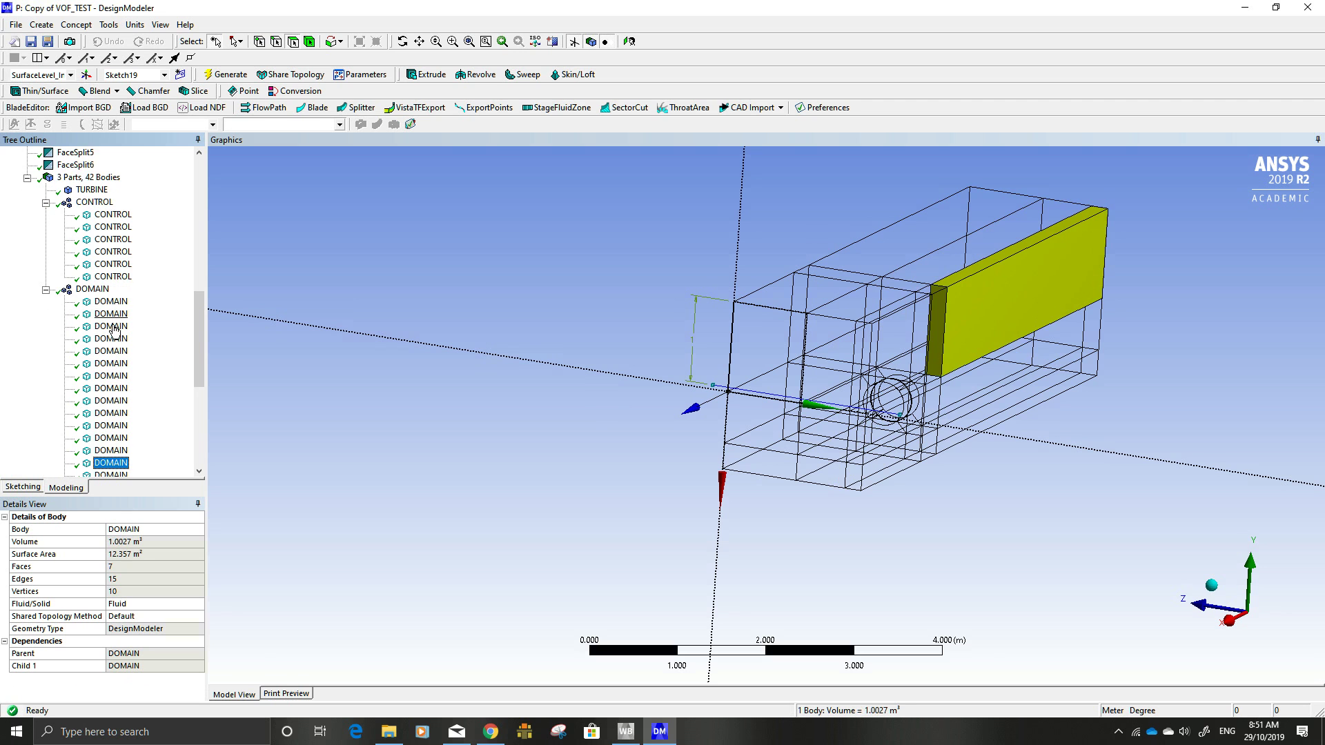
{"action": "key", "text": "Down"}
{"action": "key", "text": "Down"}
{"action": "key", "text": "Down"}
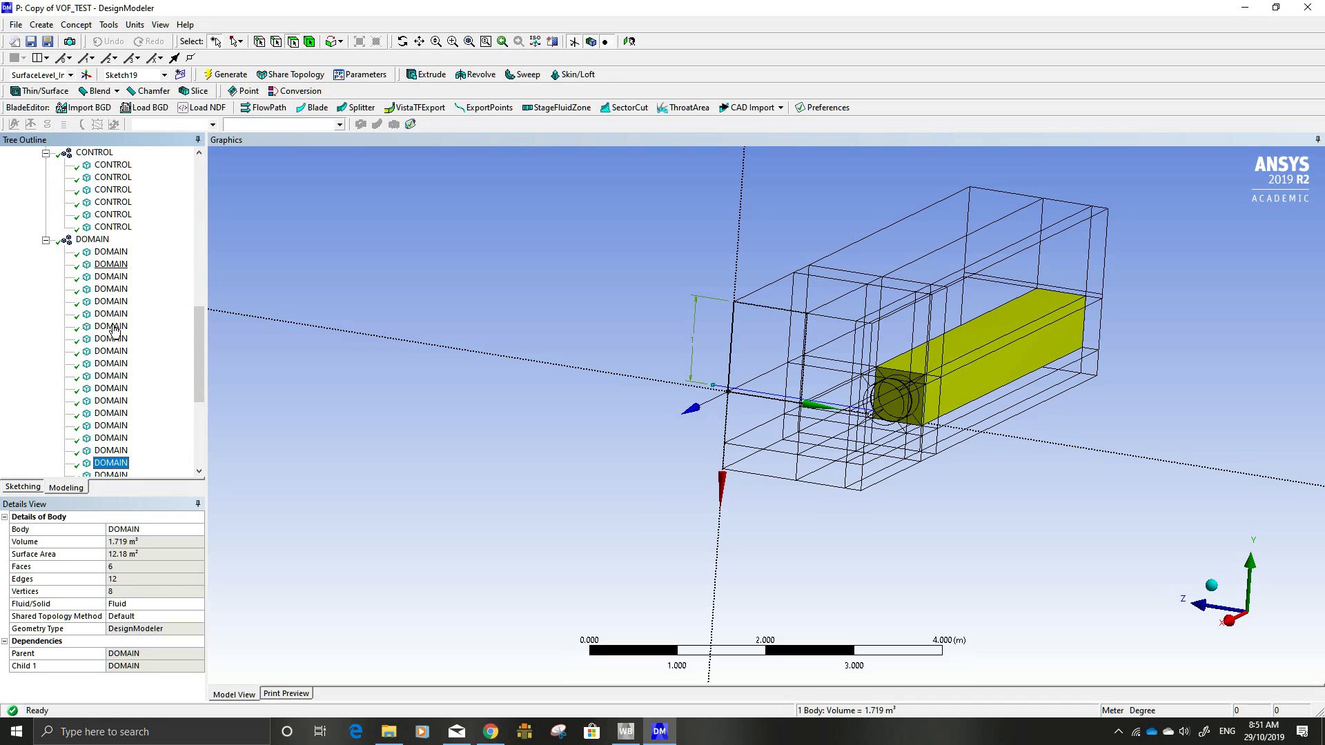
{"action": "key", "text": "Down"}
{"action": "key", "text": "Down"}
{"action": "key", "text": "Down"}
{"action": "key", "text": "Down"}
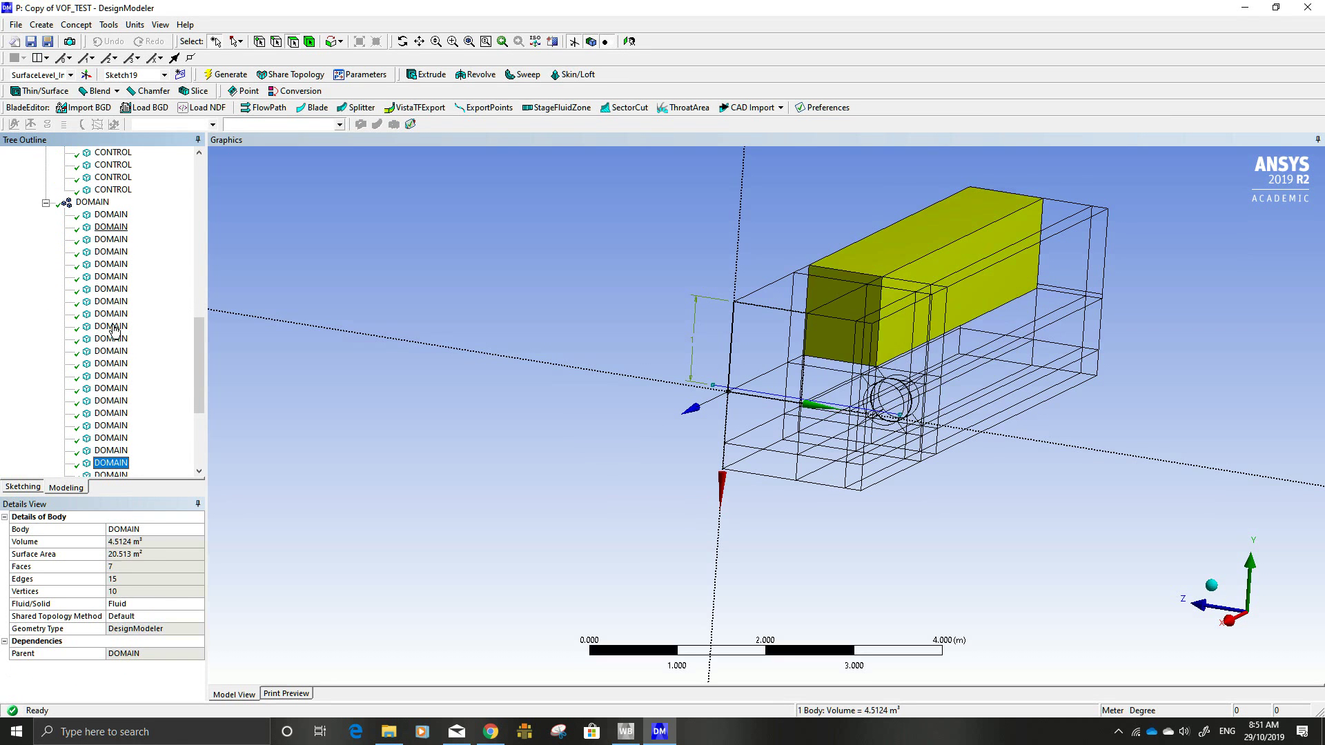
{"action": "key", "text": "Down"}
{"action": "key", "text": "Down"}
{"action": "key", "text": "Down"}
{"action": "key", "text": "Down"}
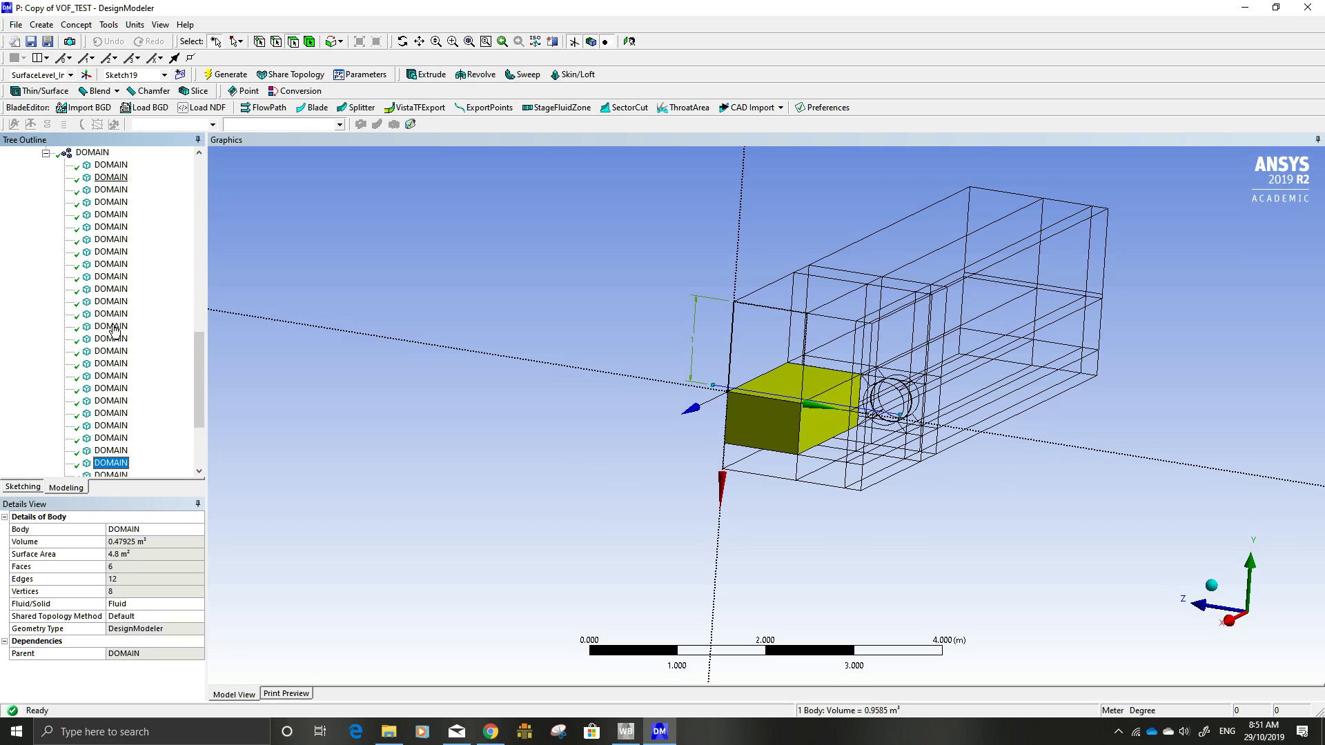
{"action": "key", "text": "Down"}
{"action": "key", "text": "Down"}
{"action": "key", "text": "Down"}
{"action": "key", "text": "Down"}
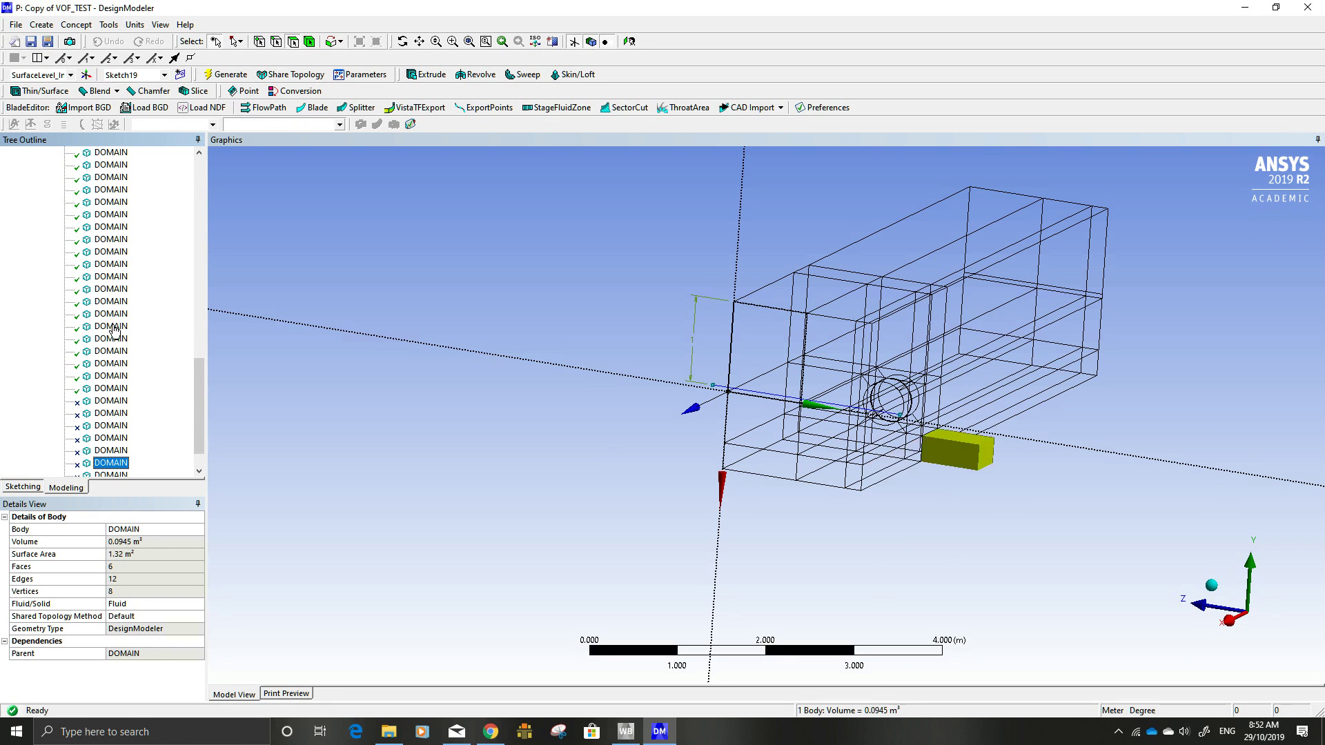
{"action": "key", "text": "Down"}
{"action": "key", "text": "Down"}
{"action": "key", "text": "Down"}
{"action": "key", "text": "Down"}
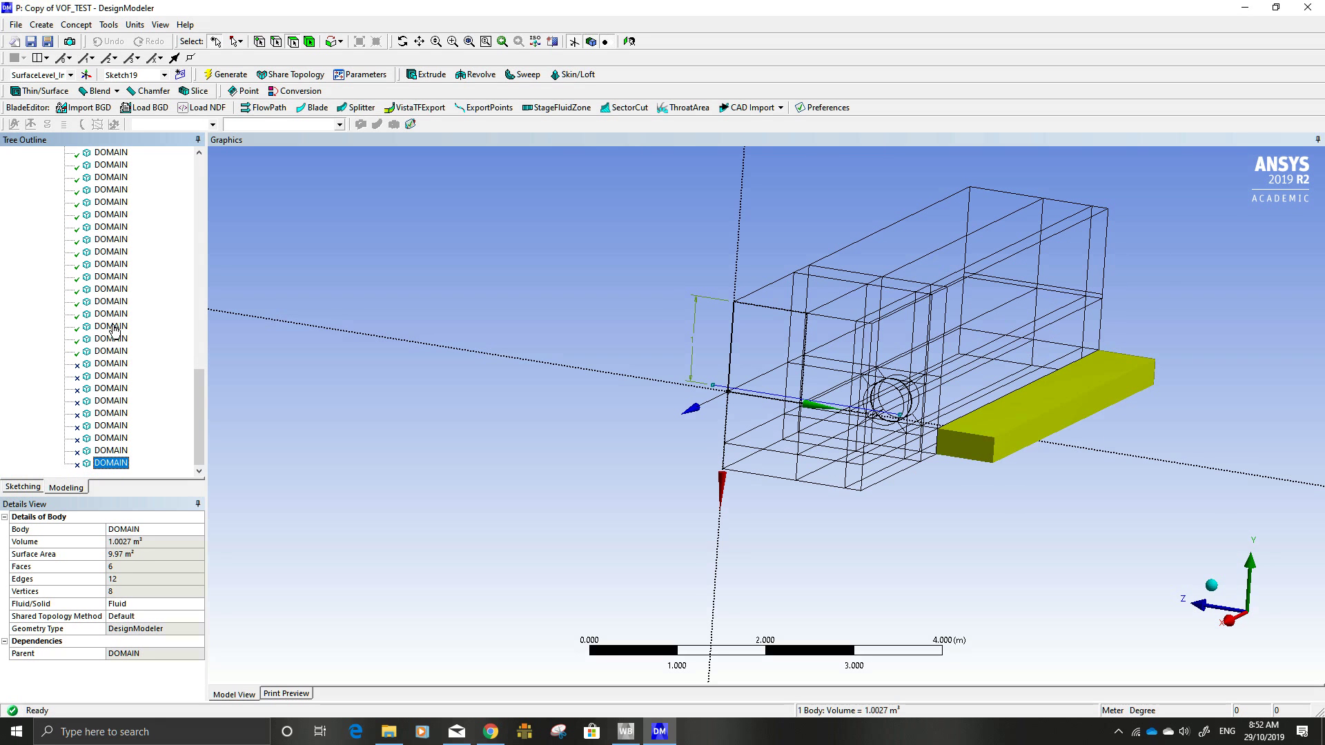